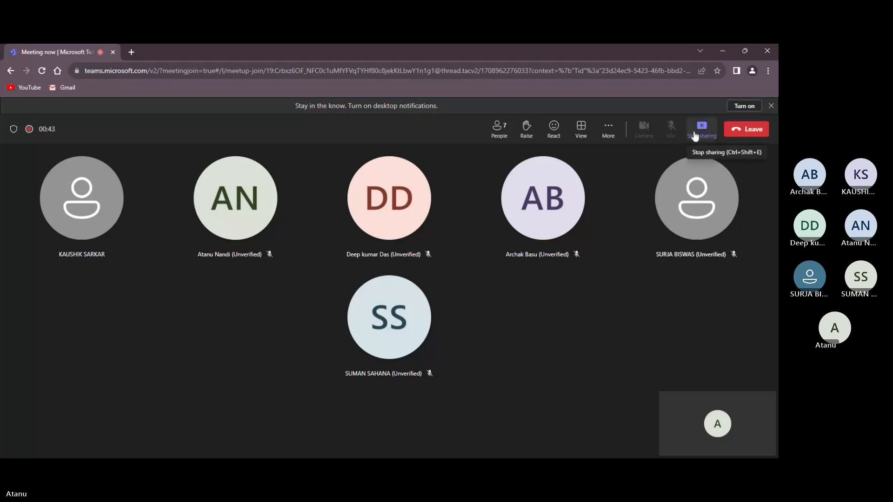
- Minimize the Teams meeting browser window and switch to the open SOLIDWORKS part
left_click(726, 46)
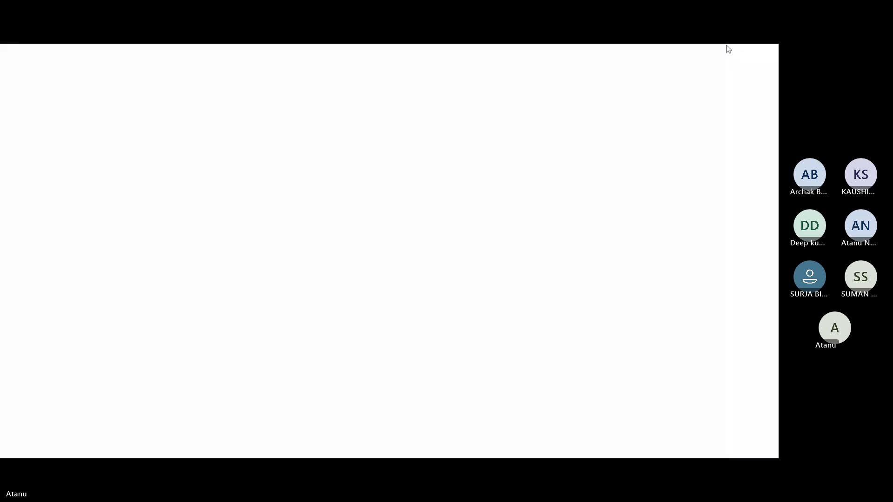
key("alt+Tab")
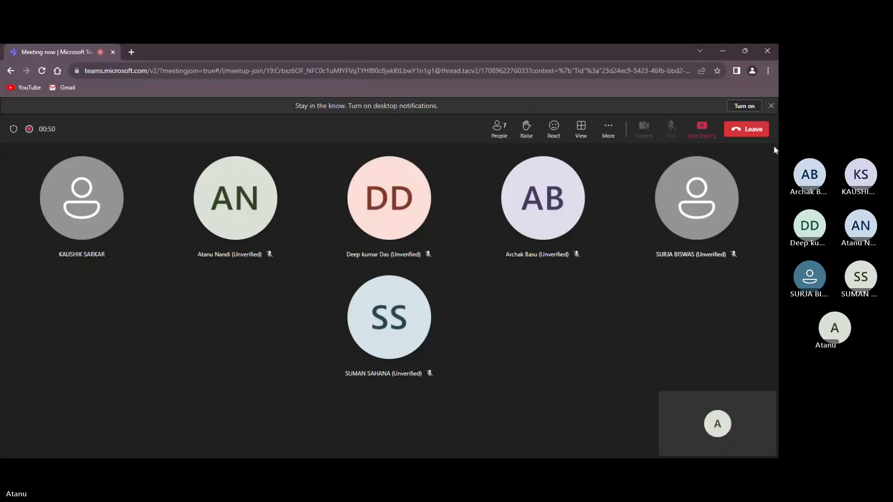
left_click(696, 129)
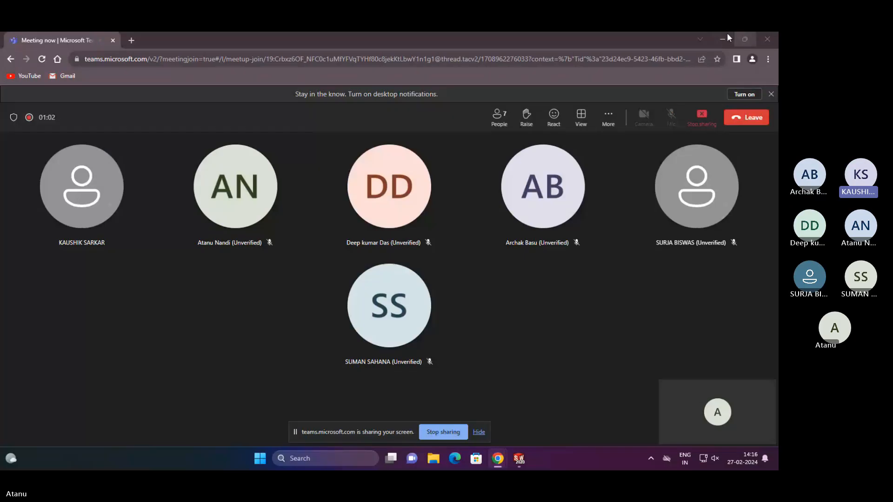
left_click(712, 53)
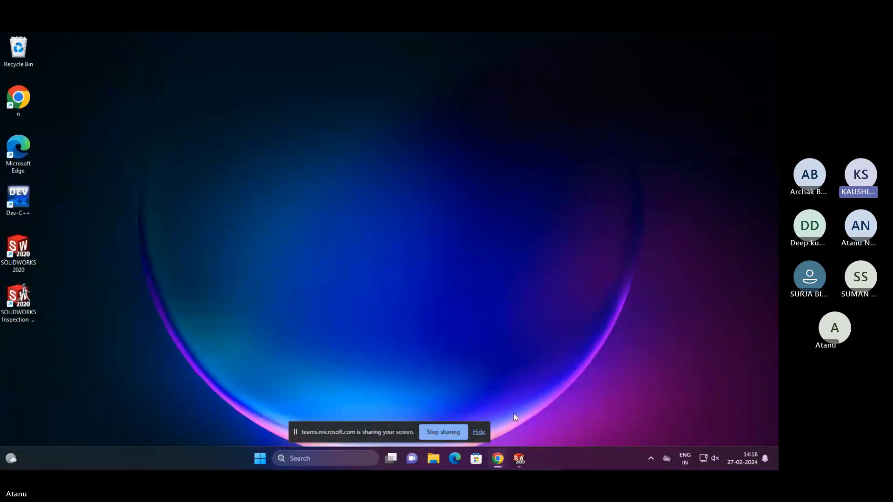
left_click(521, 457)
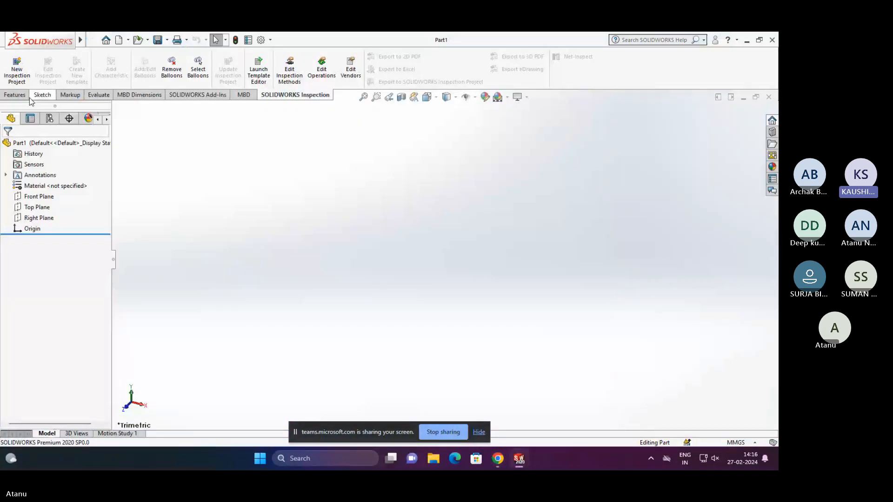
- Start a new sketch on the Top Plane with the corner Rectangle tool
left_click(41, 95)
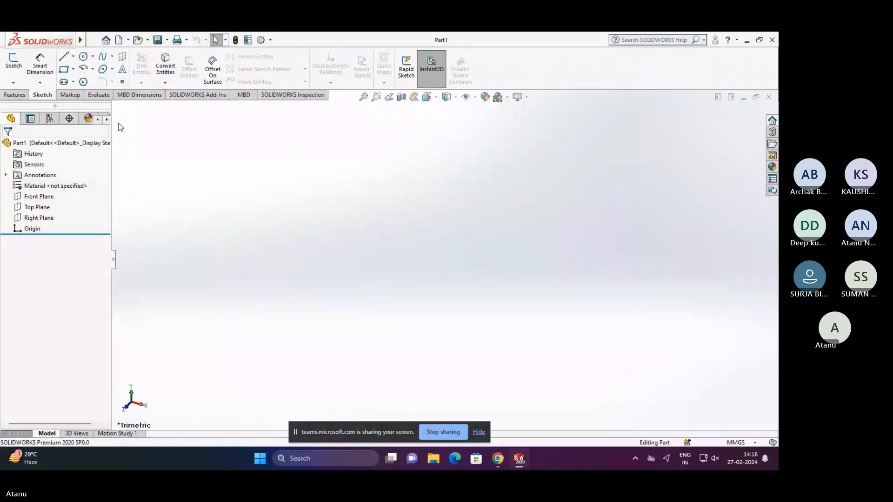
left_click(35, 208)
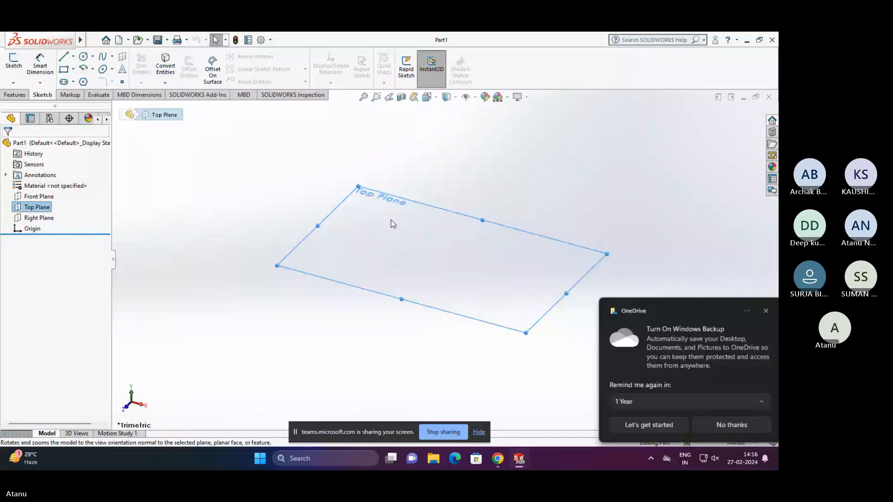
left_click(393, 224)
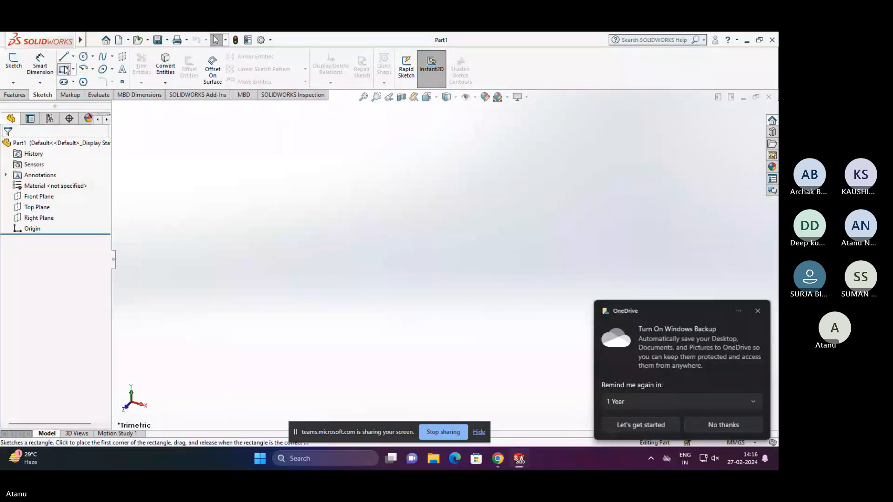
left_click(64, 69)
left_click(307, 259)
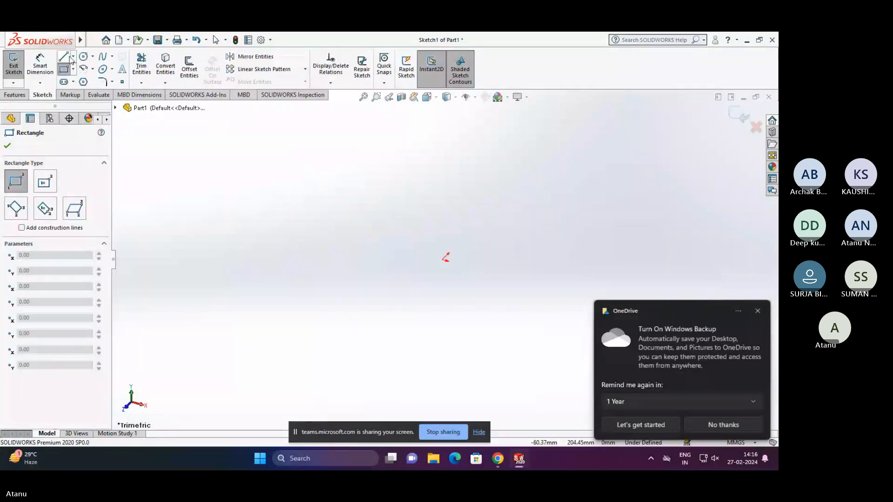
- Customize the sketch command bar by adding the Isometric view command from Flyout Toolbars, and apply it to the view
right_click(505, 60)
mouse_move(526, 88)
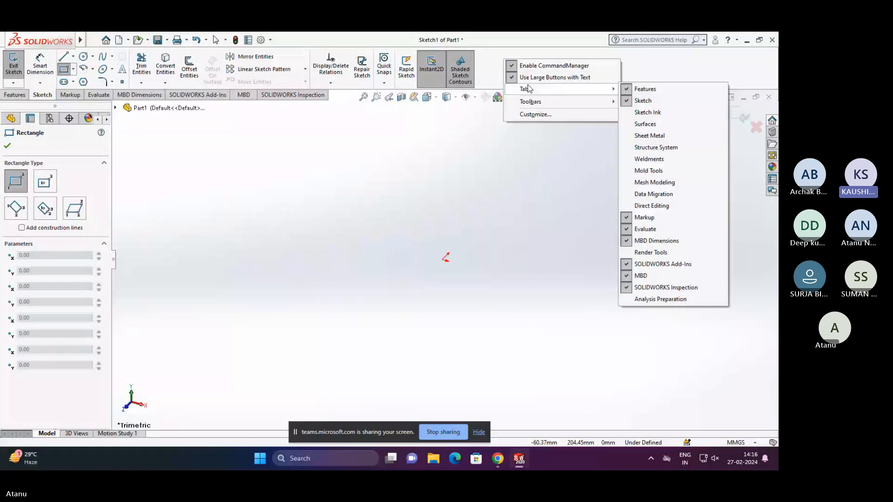
left_click(536, 114)
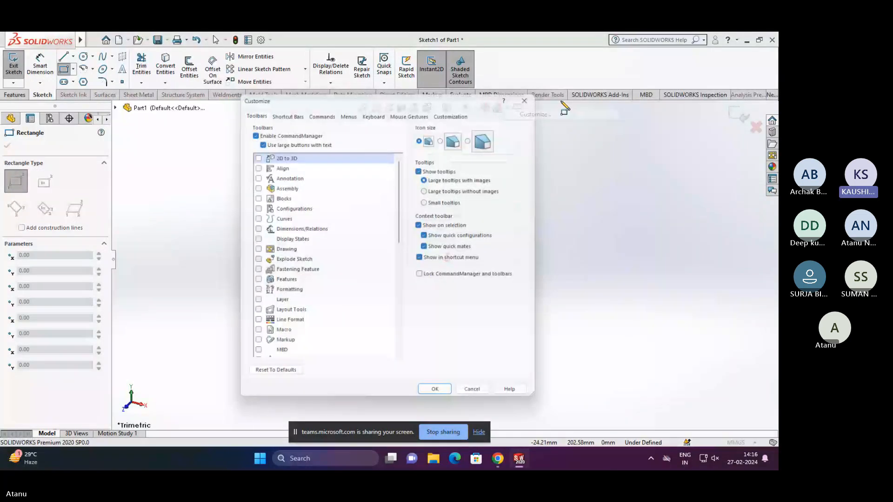
scroll(303, 141, "down", 3)
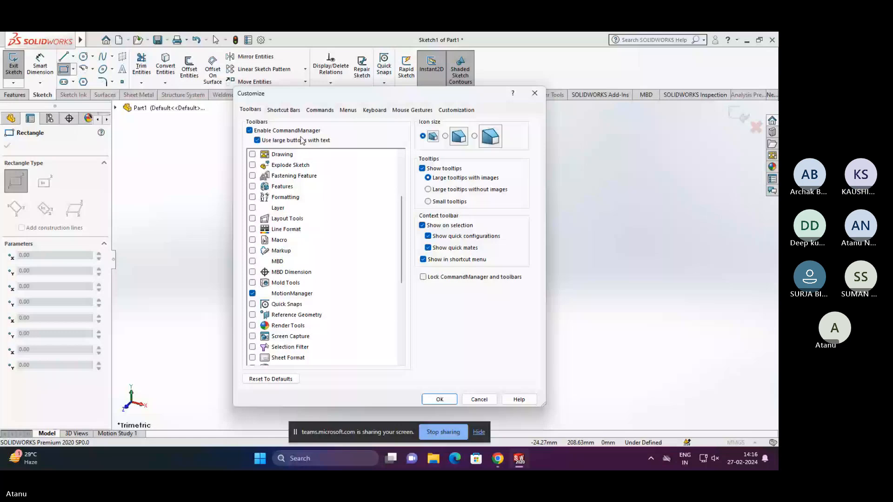
left_click(284, 111)
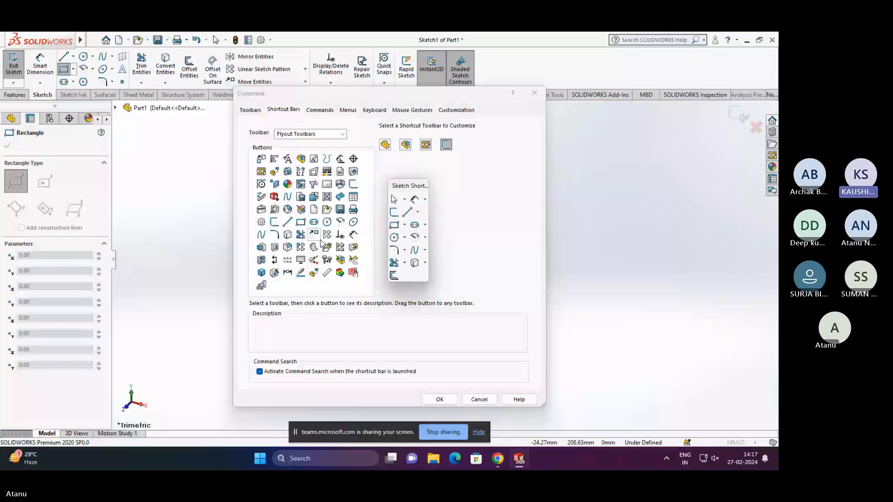
left_click(262, 273)
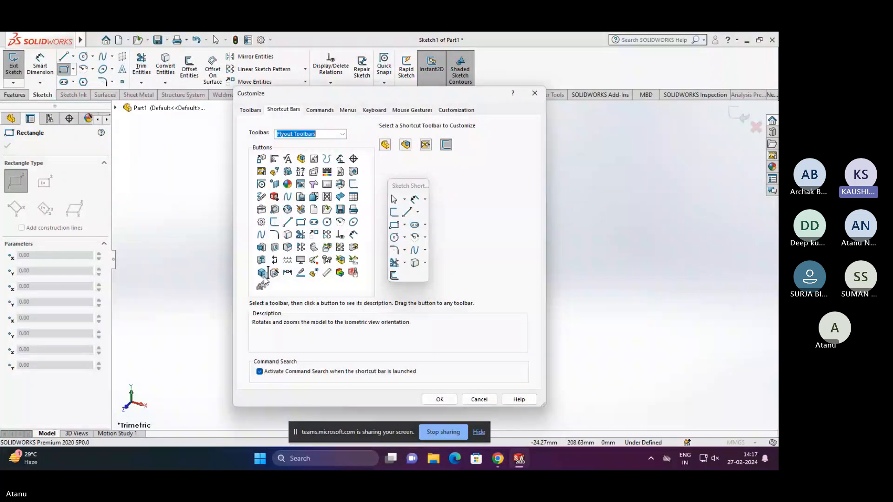
left_click_drag(262, 274, 488, 65)
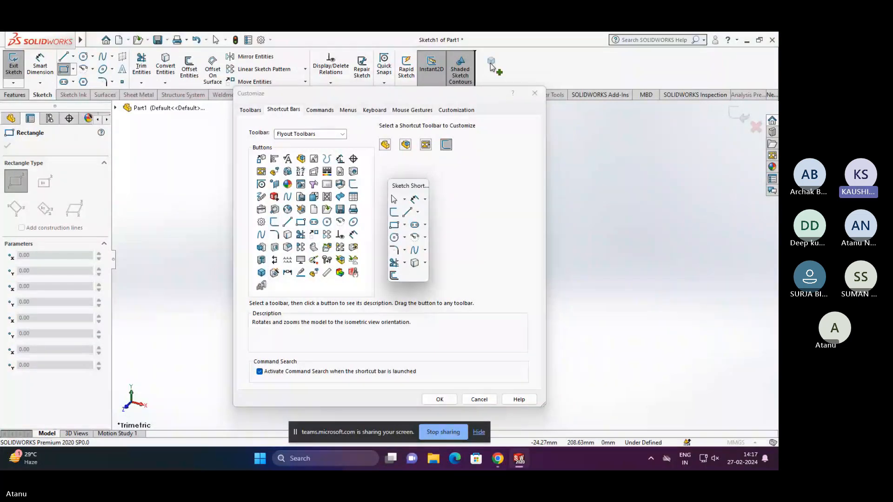
left_click(540, 94)
left_click(540, 93)
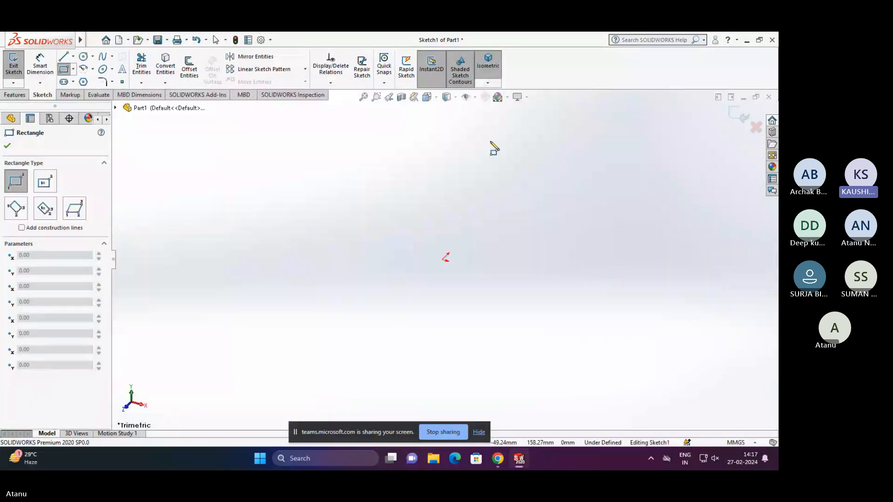
left_click(497, 69)
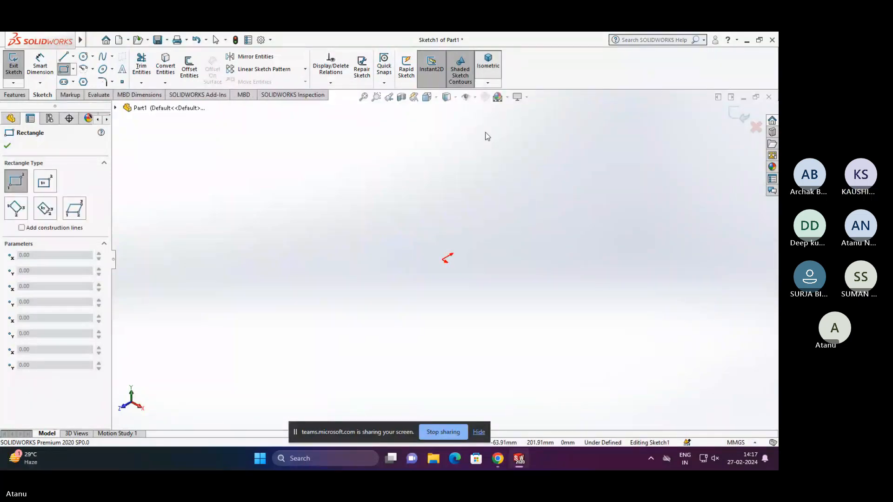
- Reopen the Customize settings and examine the toolbar sets offered for shortcut bars, such as 2D To 3D
left_click(489, 82)
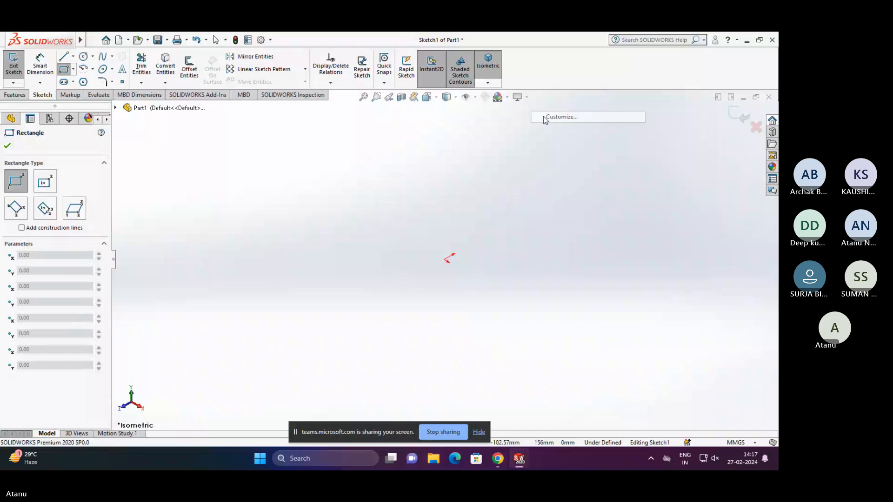
left_click(545, 118)
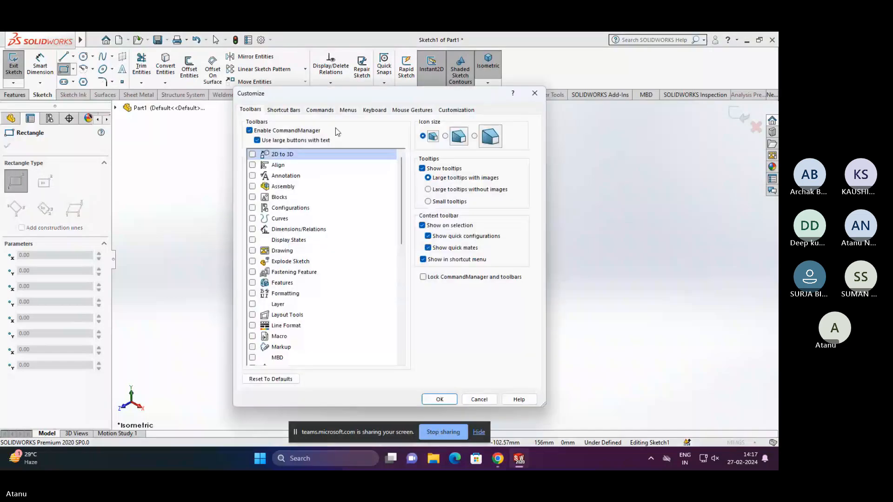
left_click(284, 110)
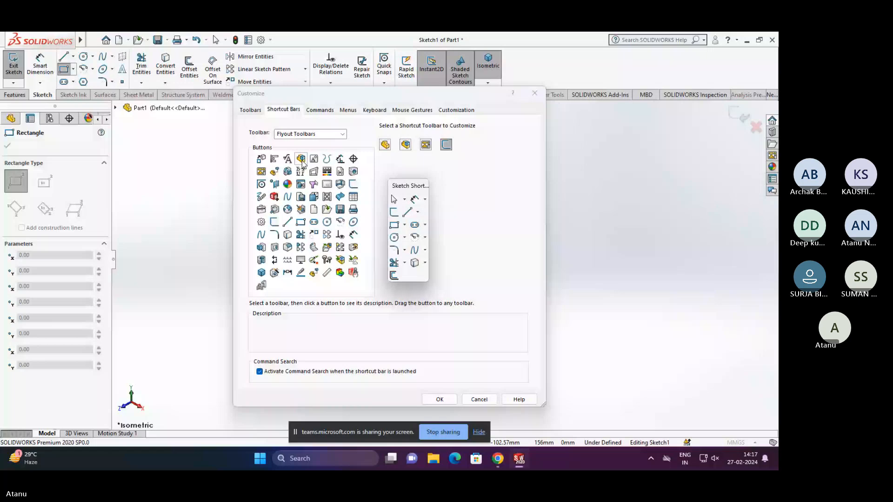
left_click(308, 134)
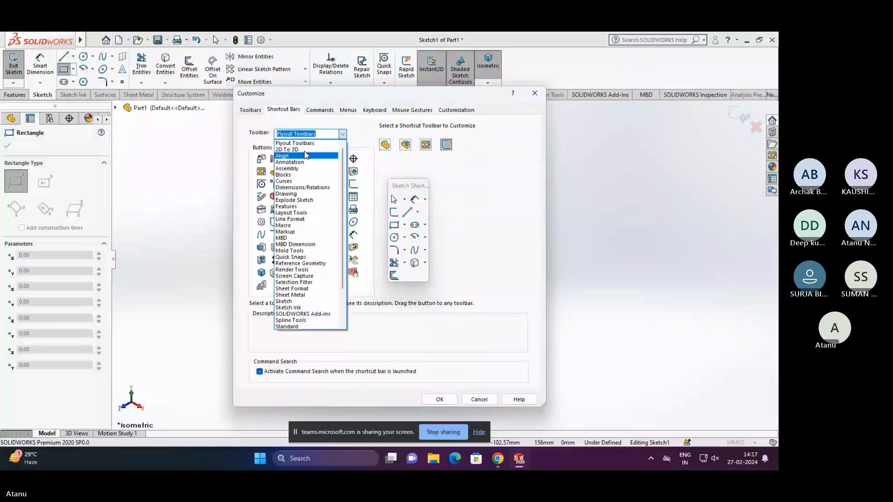
left_click(303, 149)
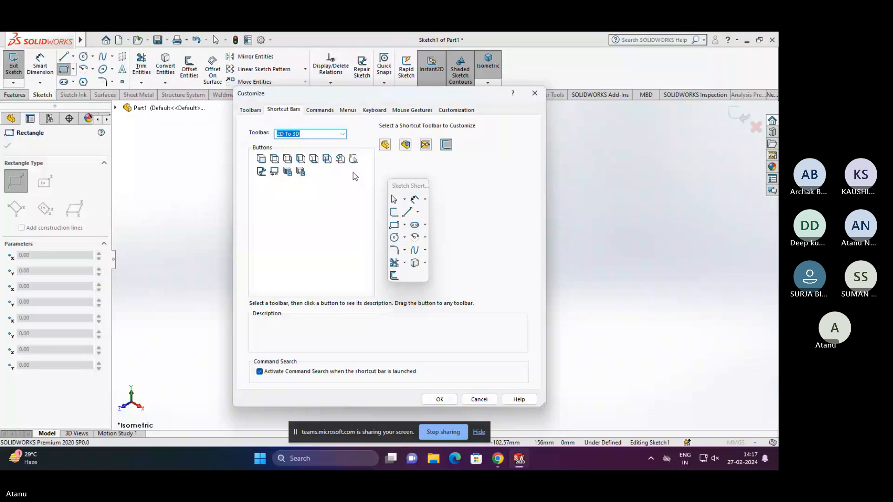
left_click(300, 134)
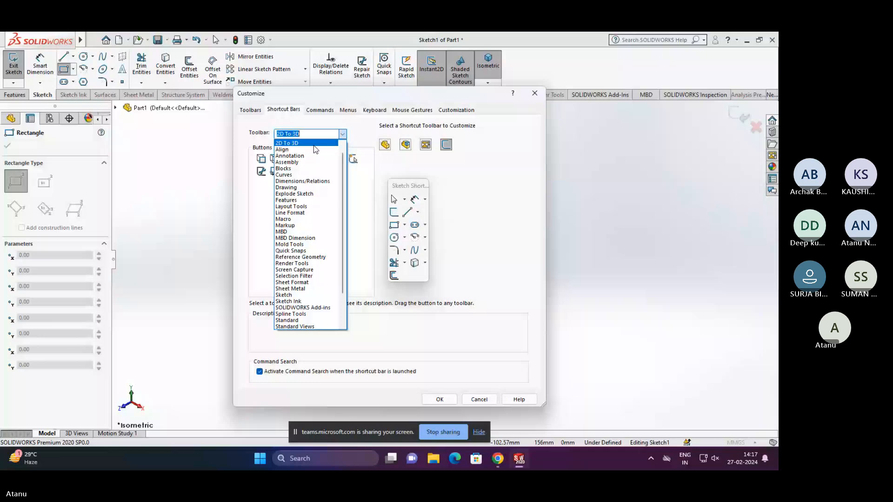
left_click(302, 275)
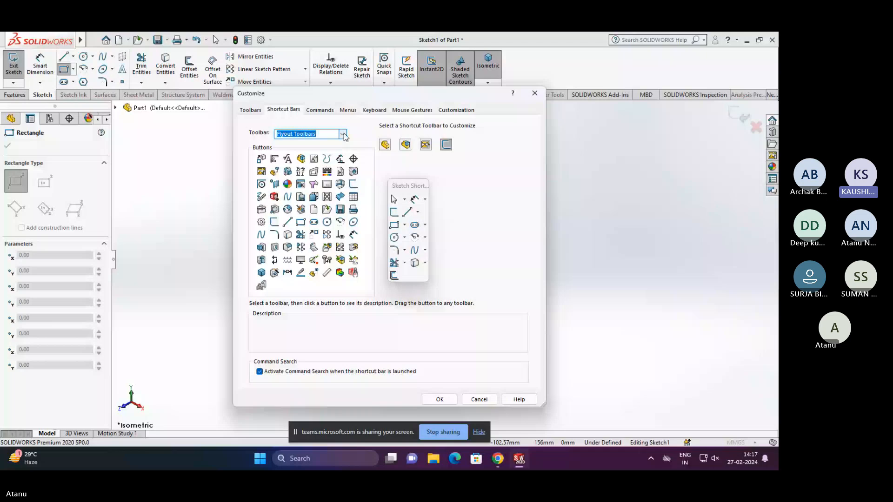
- Examine the command buttons in the Flyout Toolbars and 2D To 3D categories, and close the Customize settings
left_click(320, 110)
left_click(265, 139)
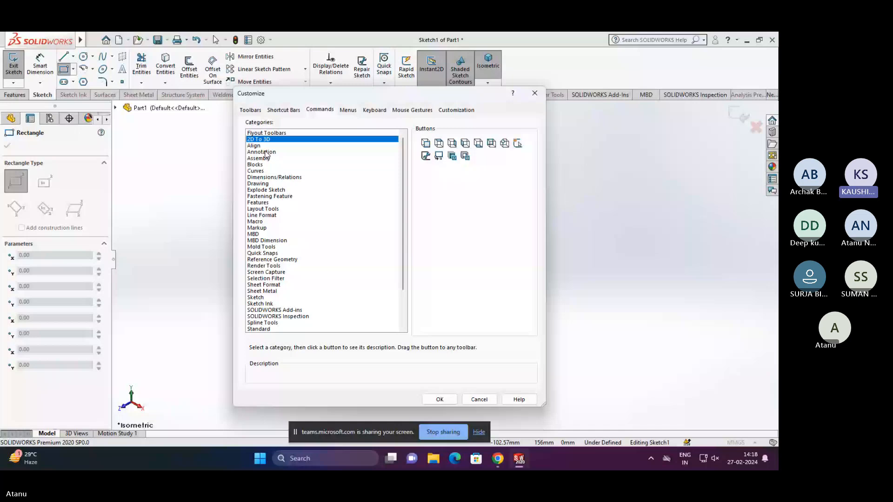
left_click(258, 134)
left_click(254, 139)
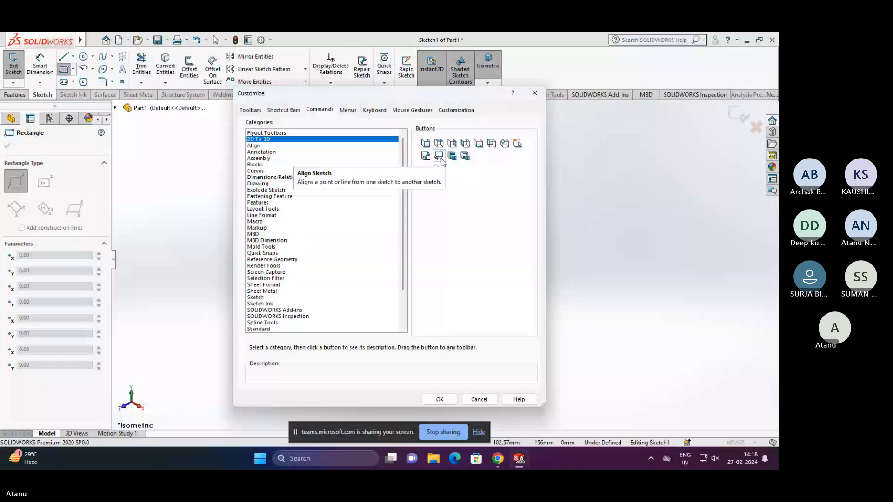
left_click(535, 93)
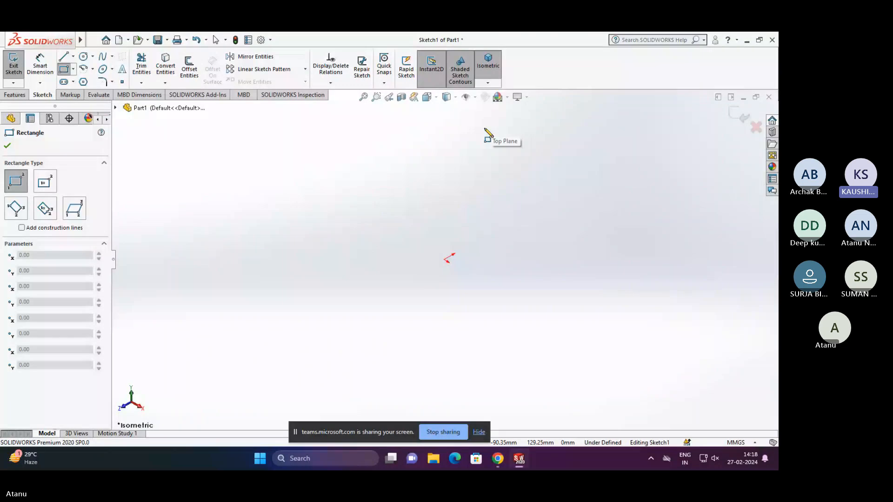
- Leave the Rectangle tool and inspect the Front Plane from the top and isometric views, ending in the top view
key("Escape")
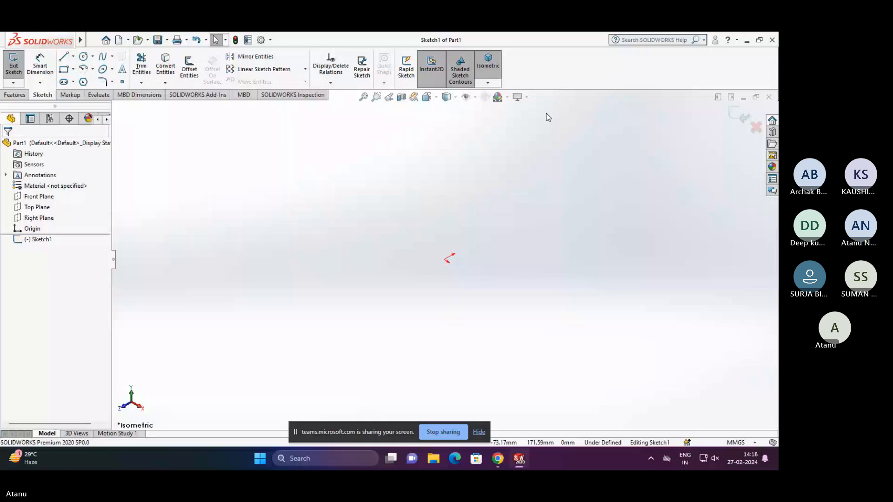
key("ctrl+5")
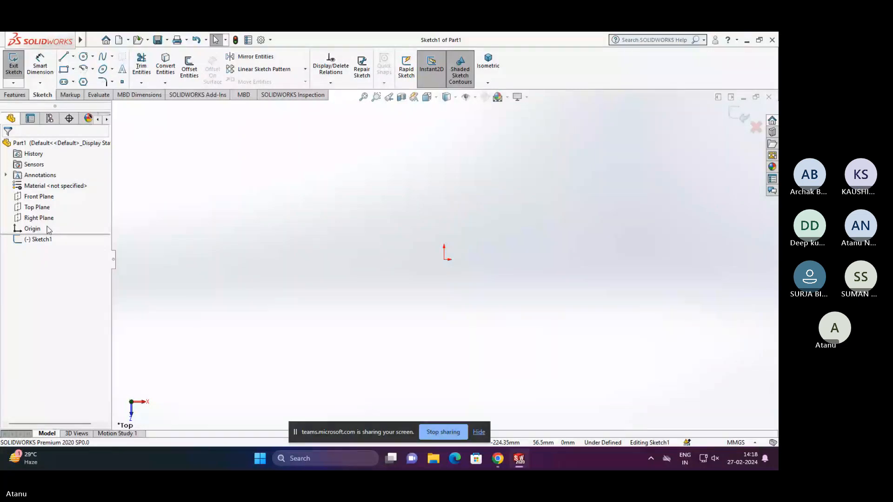
left_click(52, 202)
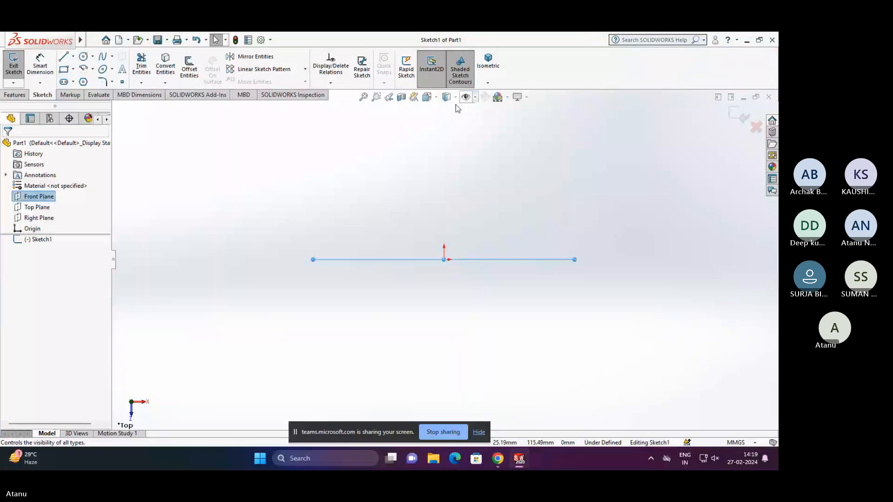
left_click(489, 77)
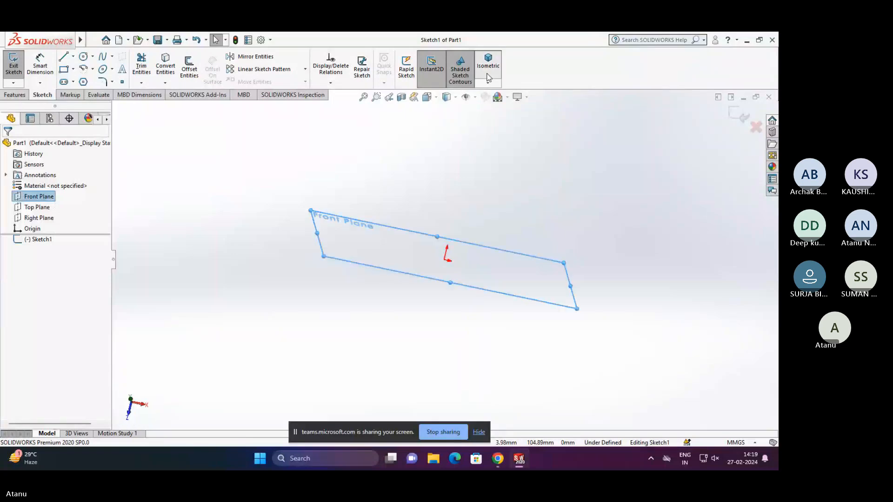
left_click(397, 226)
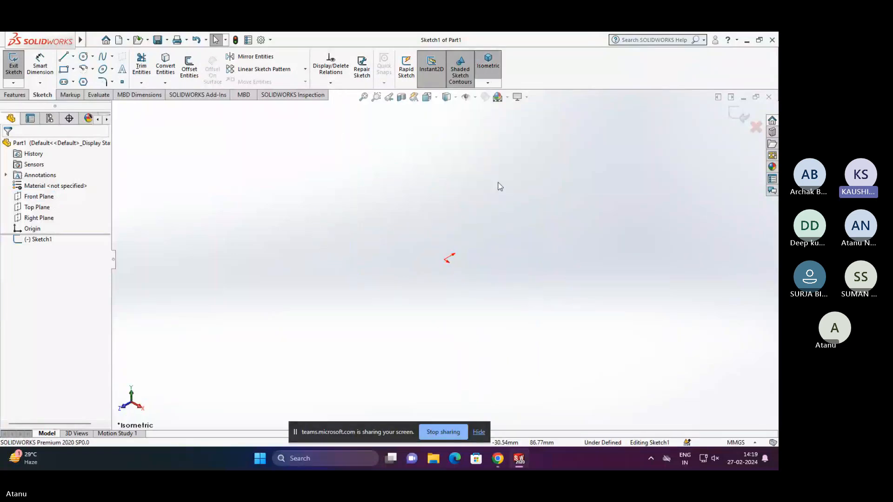
key("ctrl+5")
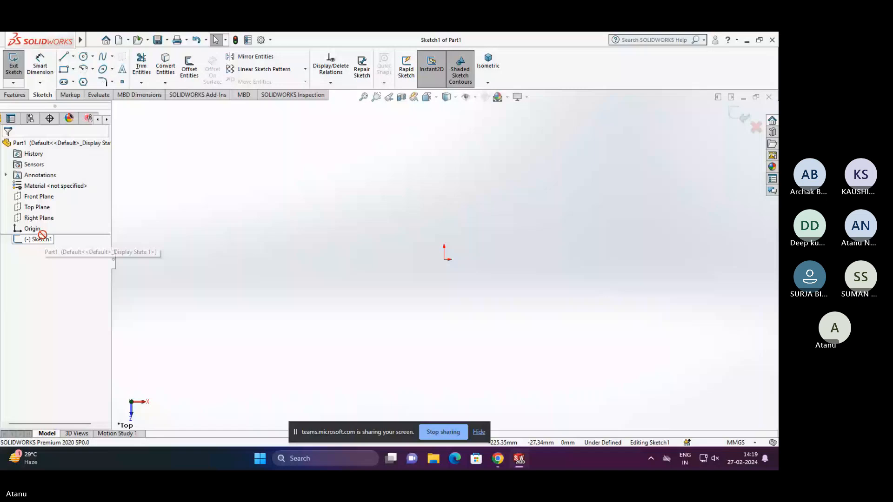
right_click(49, 240)
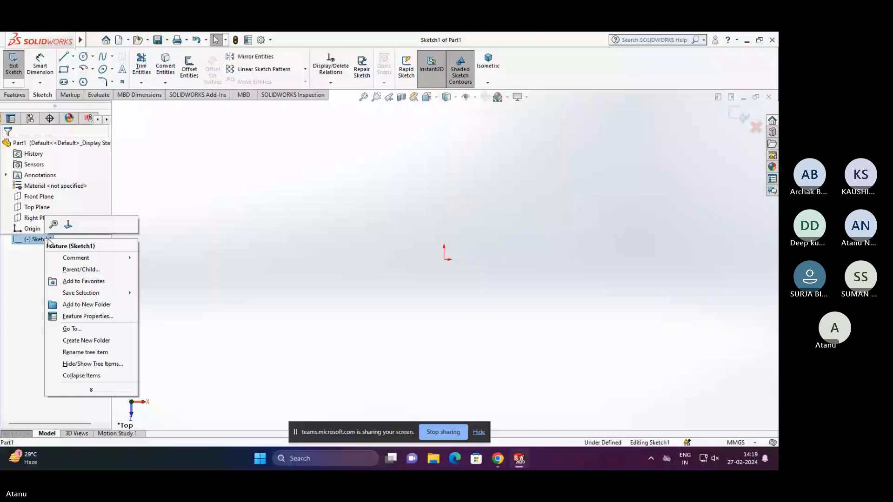
left_click(43, 241)
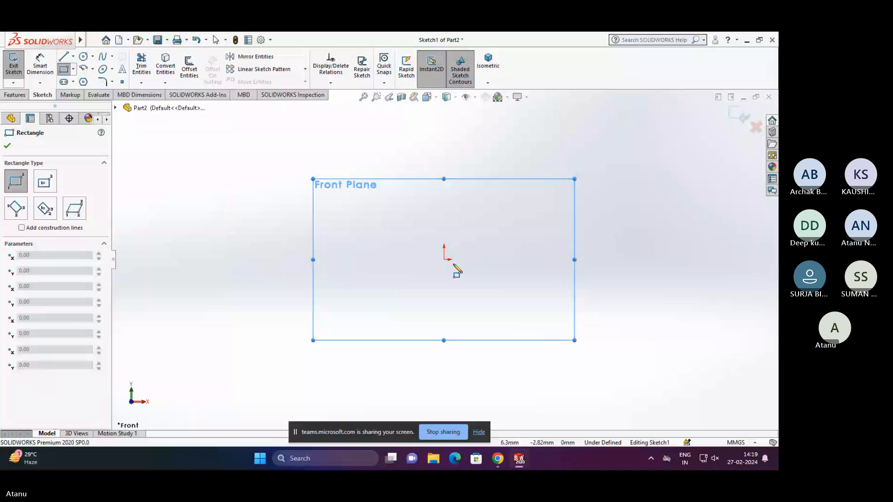
- Draw a center rectangle on the Front Plane, centred on the origin, about 127 mm wide and 61 mm high
mouse_move(70, 46)
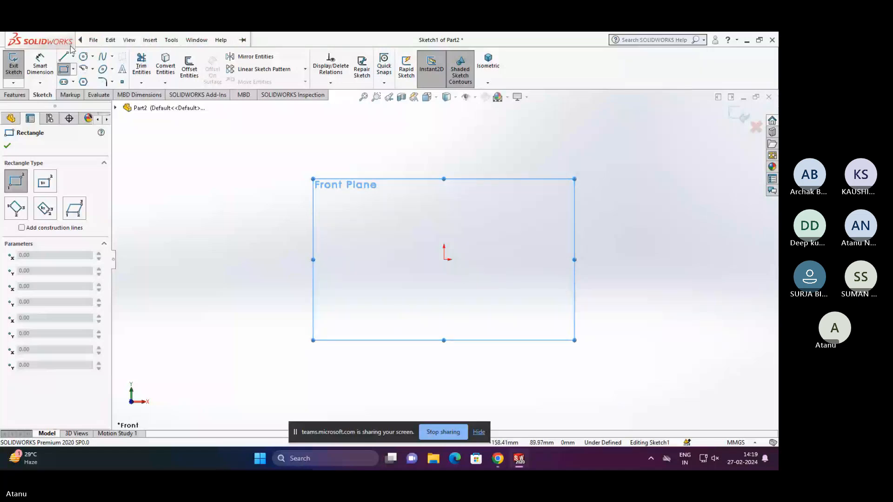
left_click(73, 70)
left_click(93, 117)
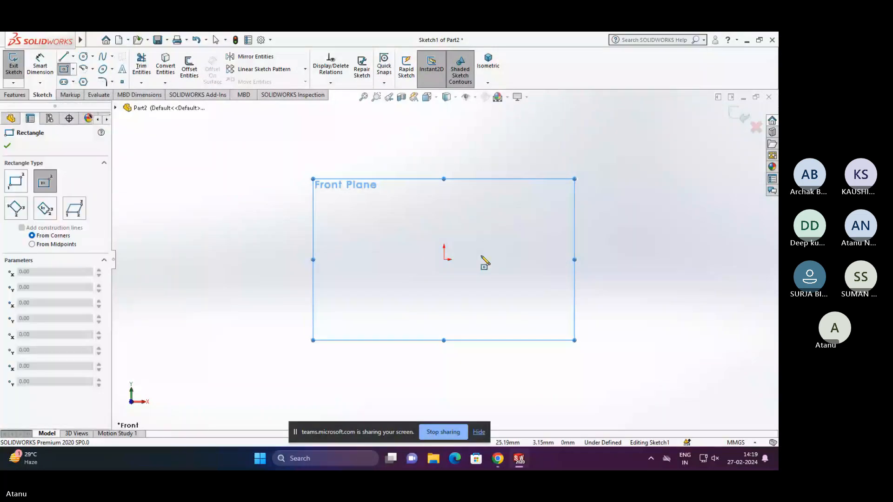
left_click(444, 260)
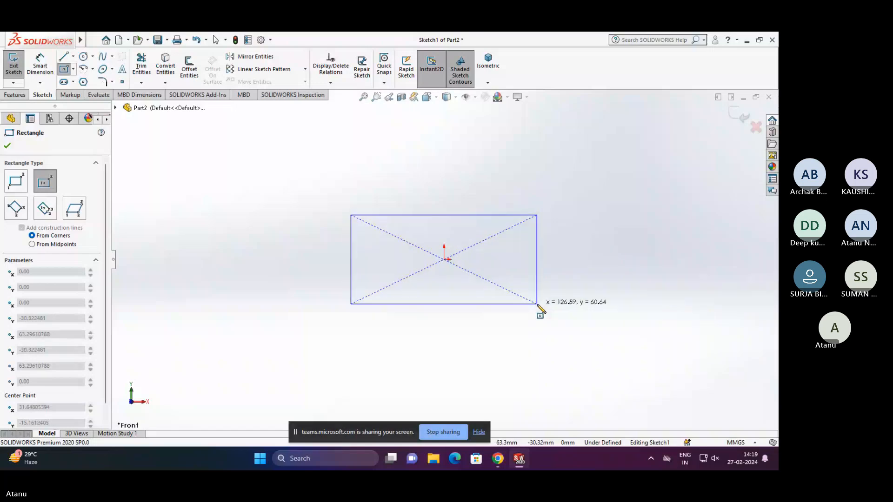
left_click(537, 305)
- Dimension the rectangle's right vertical edge to 64 mm
left_click(40, 66)
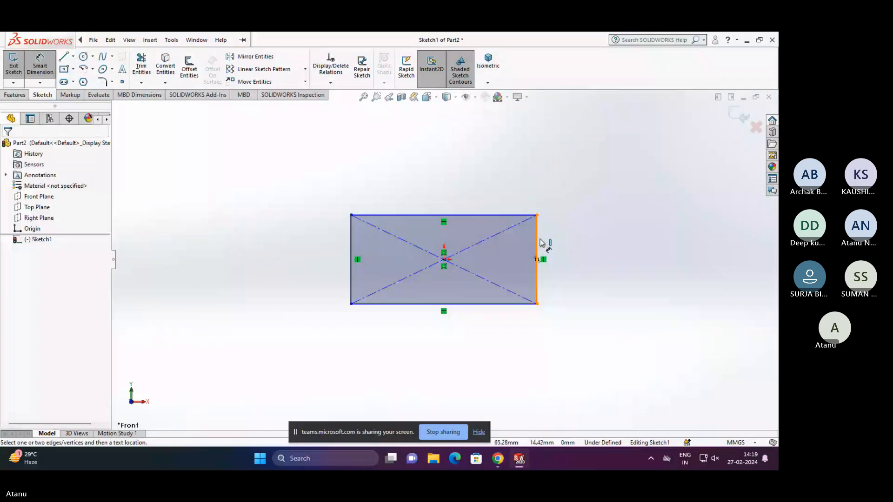
left_click(541, 242)
left_click(587, 259)
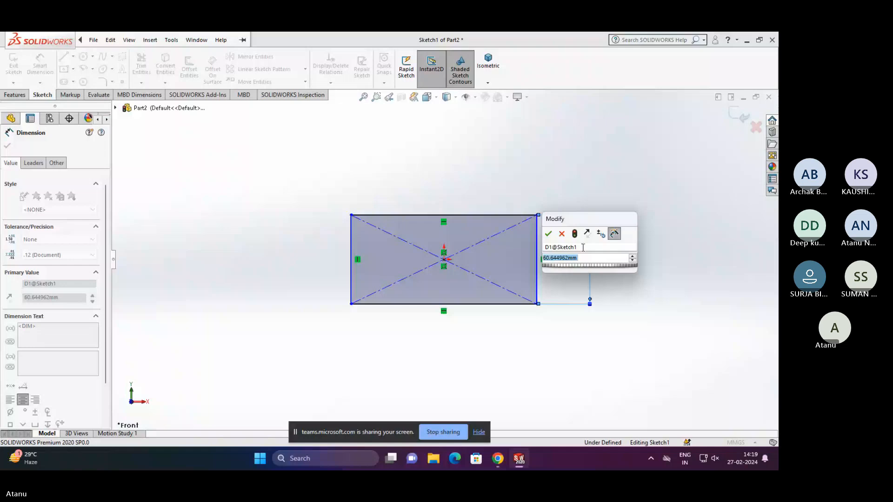
type("6")
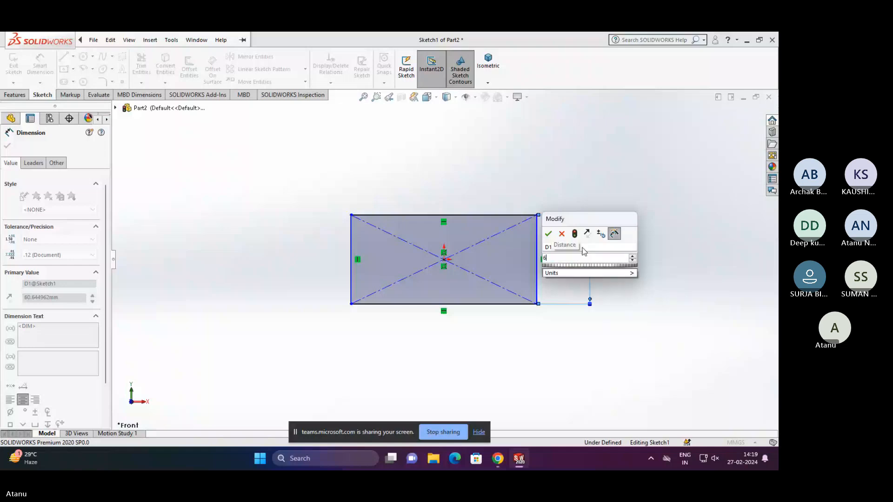
type("4")
key("Return")
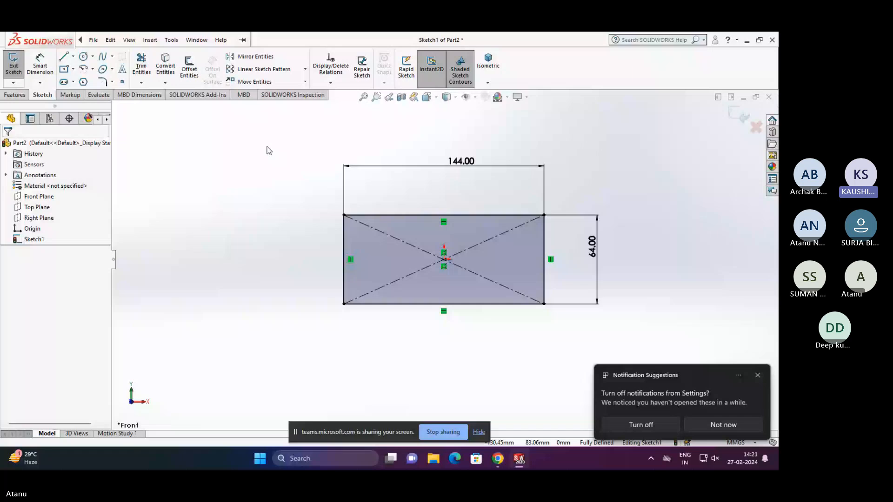
- Delete all geometry and dimensions from the sketch
key("ctrl+a")
key("Delete")
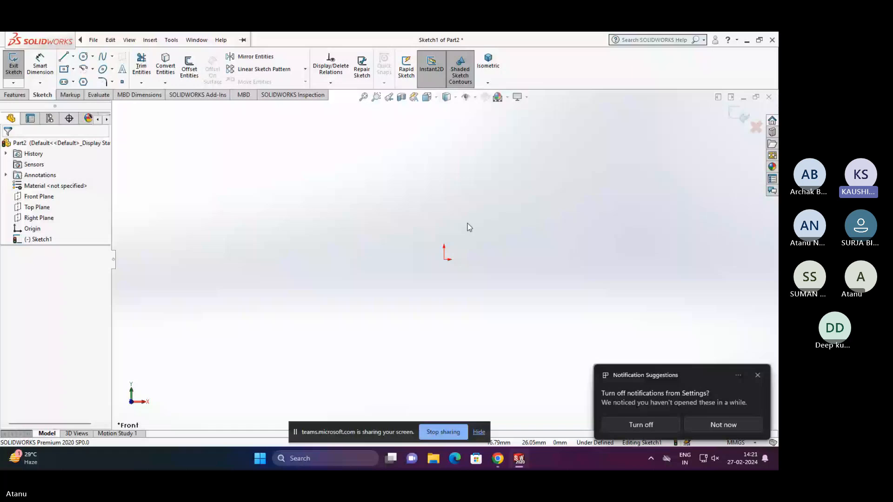
- Draw a flat center rectangle from the origin, about 202 mm wide and 19 mm high, and dismiss the desktop notifications
left_click(63, 69)
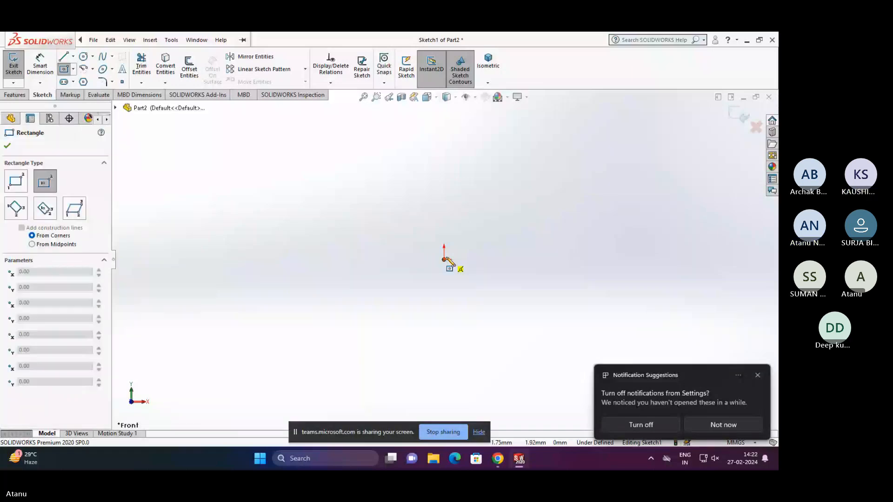
left_click_drag(444, 260, 585, 273)
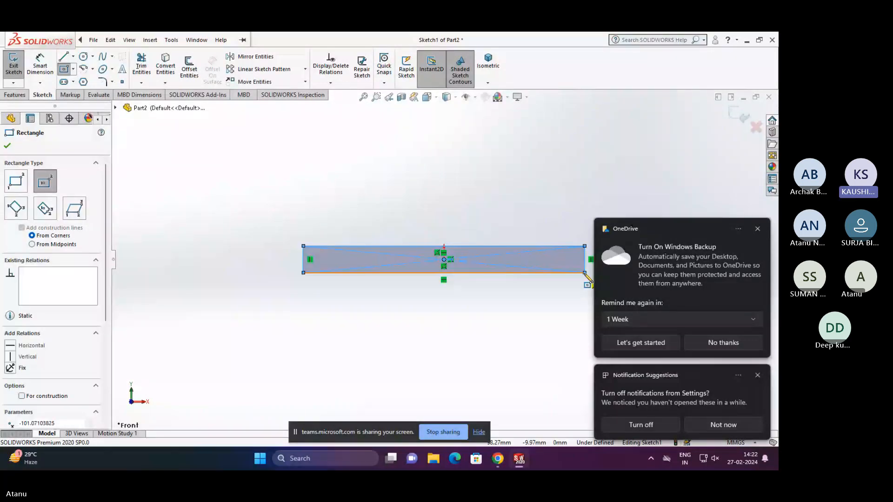
left_click(758, 229)
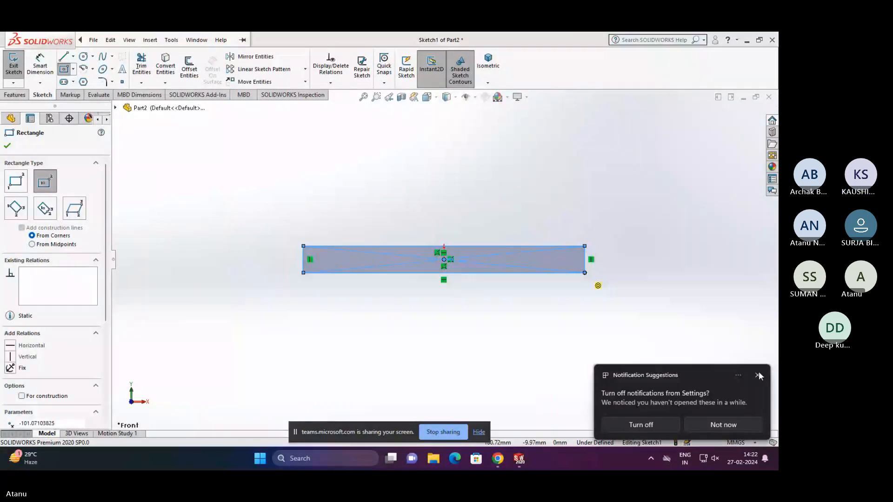
left_click(758, 376)
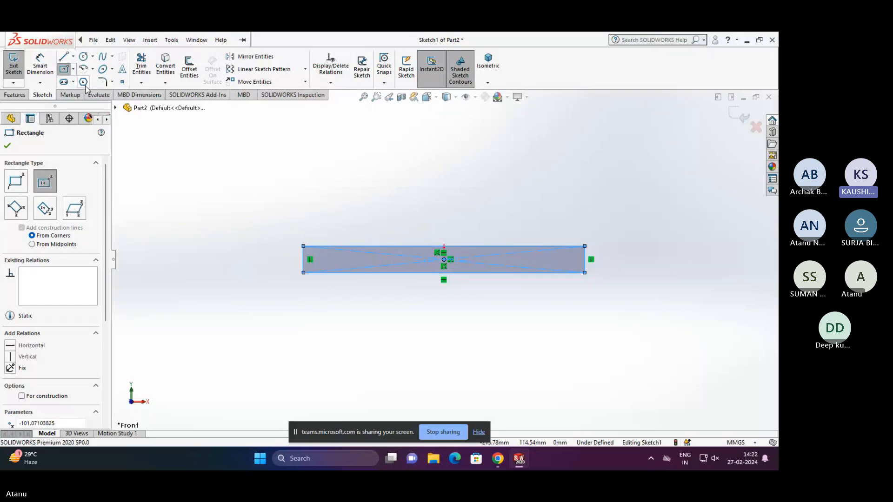
- Dimension the rectangle's bottom edge to 144 mm and leave the dimension tool
left_click(41, 68)
left_click(451, 273)
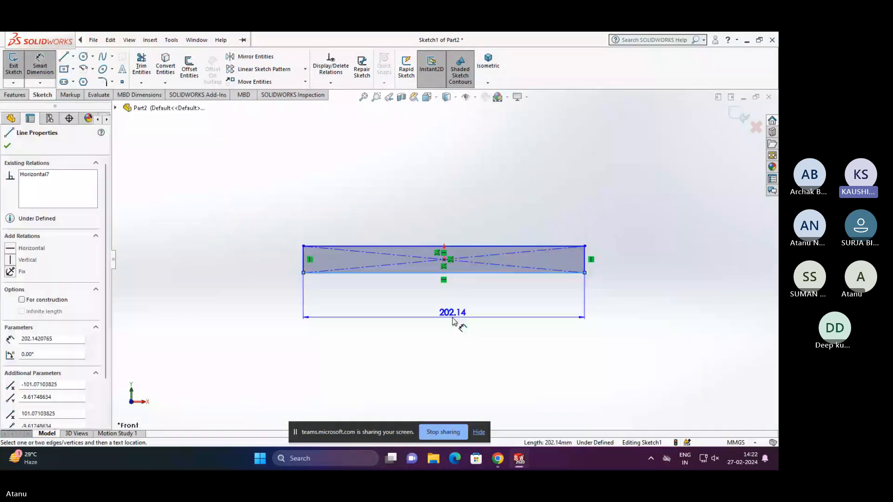
left_click(453, 321)
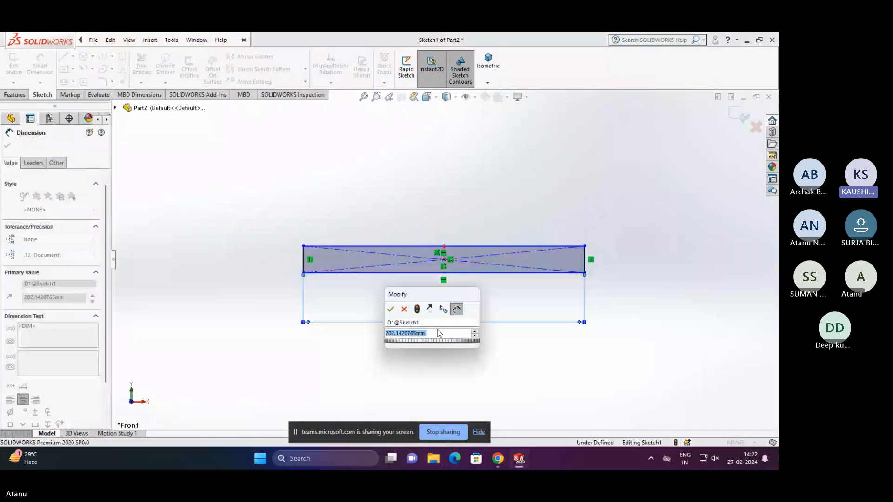
type("144")
key("Return")
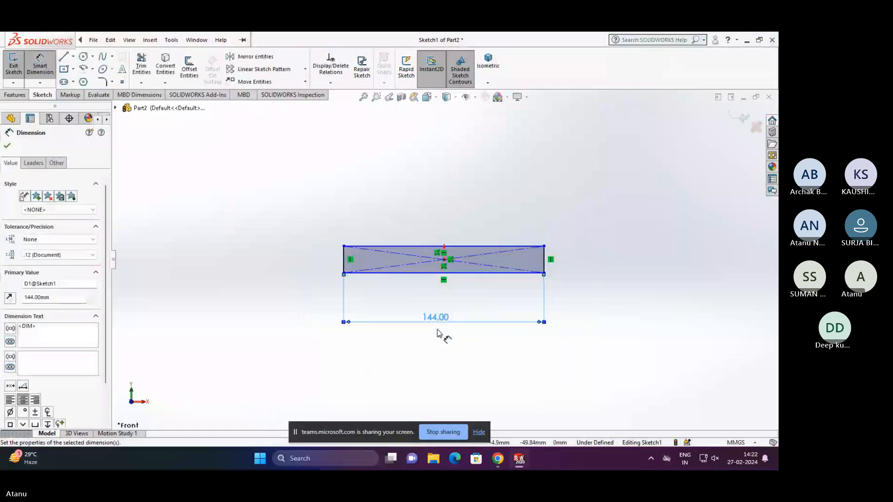
key("Escape")
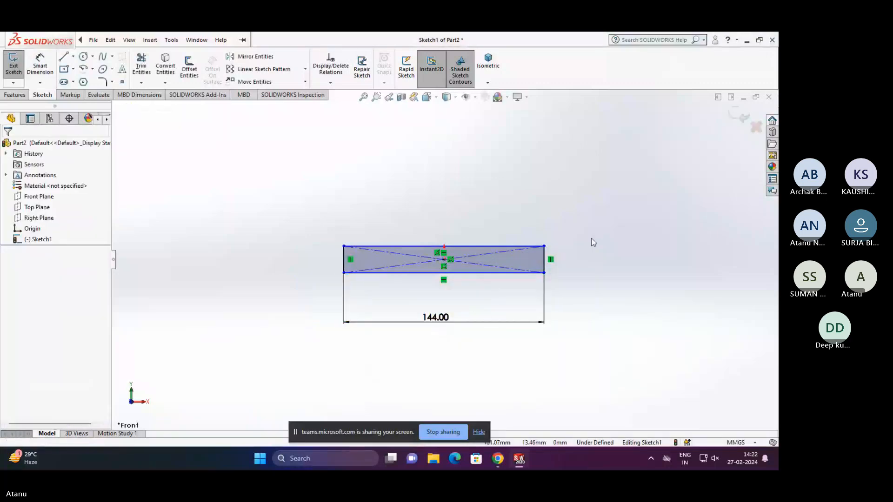
left_click(64, 56)
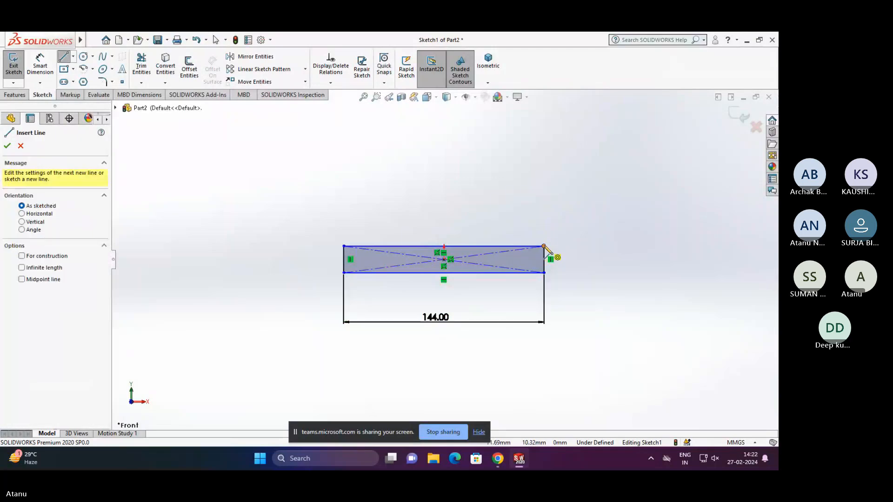
left_click(545, 246)
key("Escape")
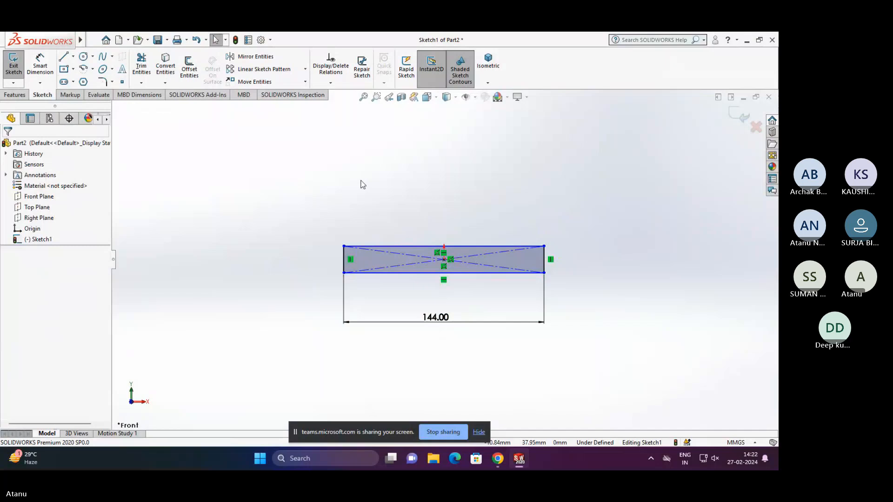
- Draw a three-line upright about 61 mm high and 23 mm wide from the rectangle's upper right corner back to its top edge
left_click(71, 57)
left_click(545, 246)
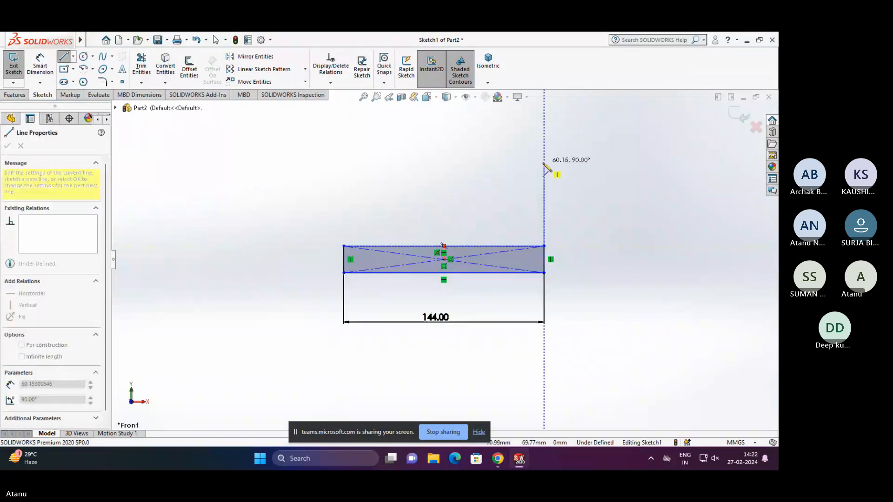
left_click(545, 162)
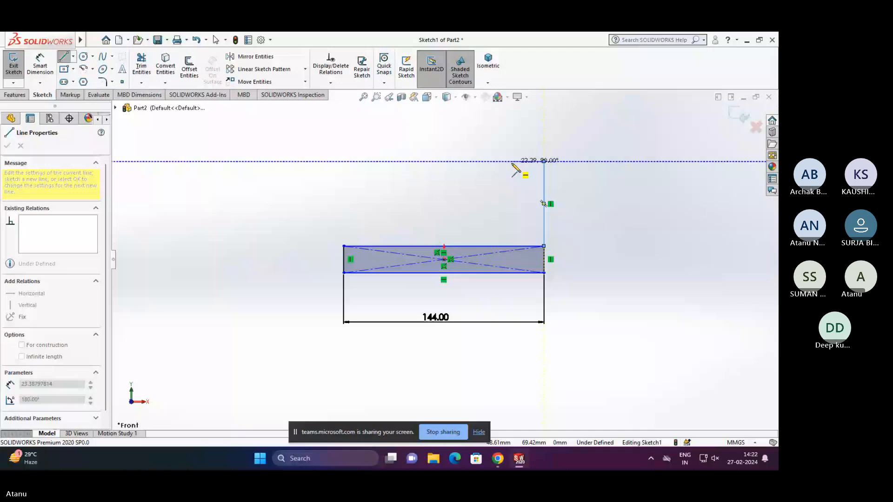
left_click(512, 162)
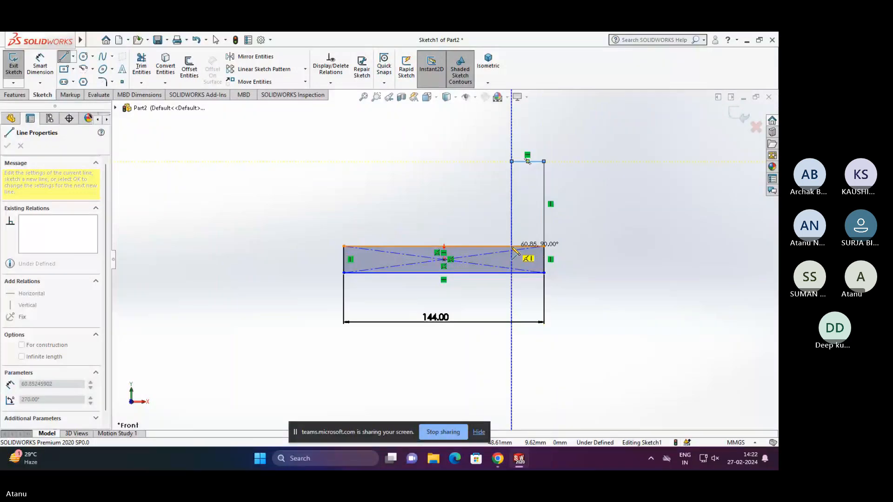
left_click(512, 246)
key("Escape")
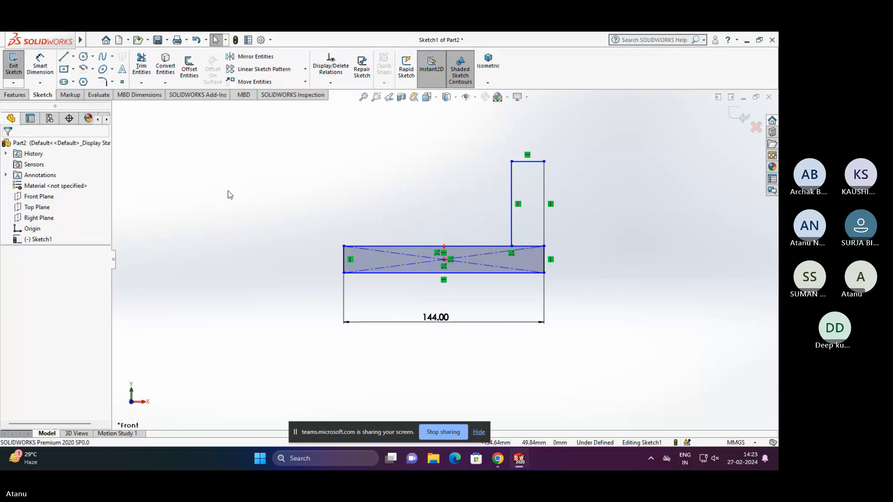
- Draw an upright from the rectangle's upper left corner: about 35 mm up, a 45° slope, about 8 mm across, and down to the top edge
key("l")
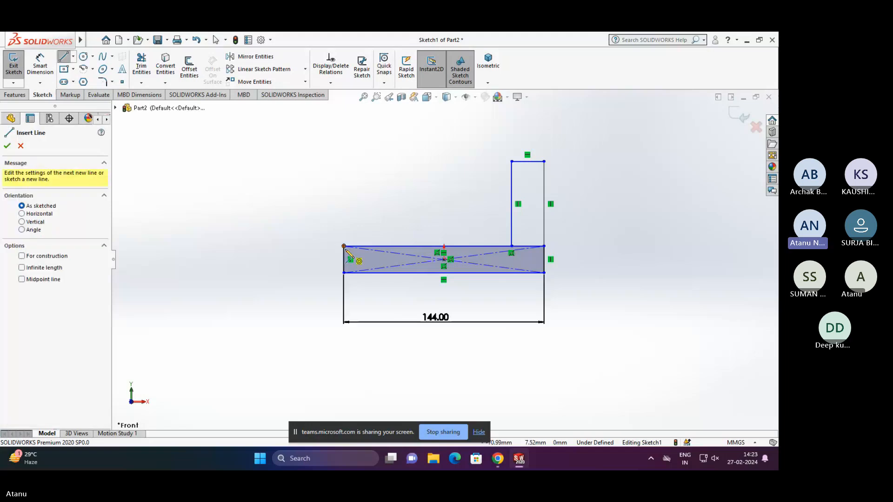
left_click(344, 247)
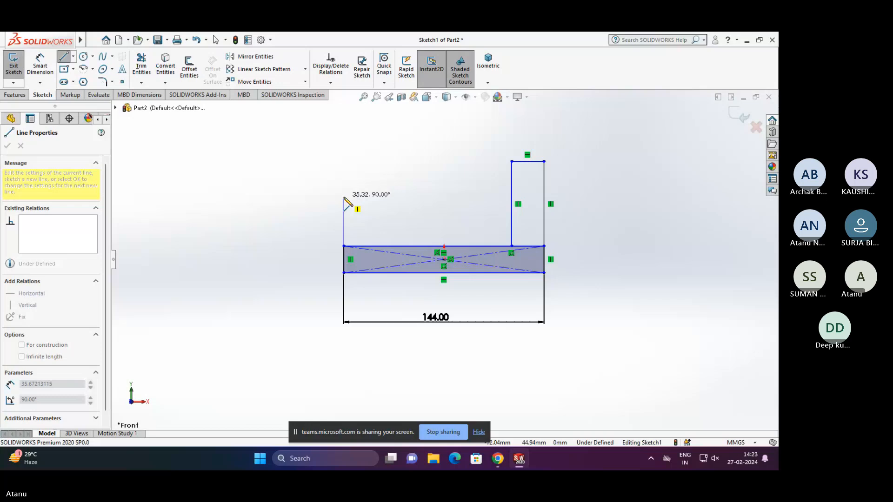
left_click(344, 197)
left_click(369, 173)
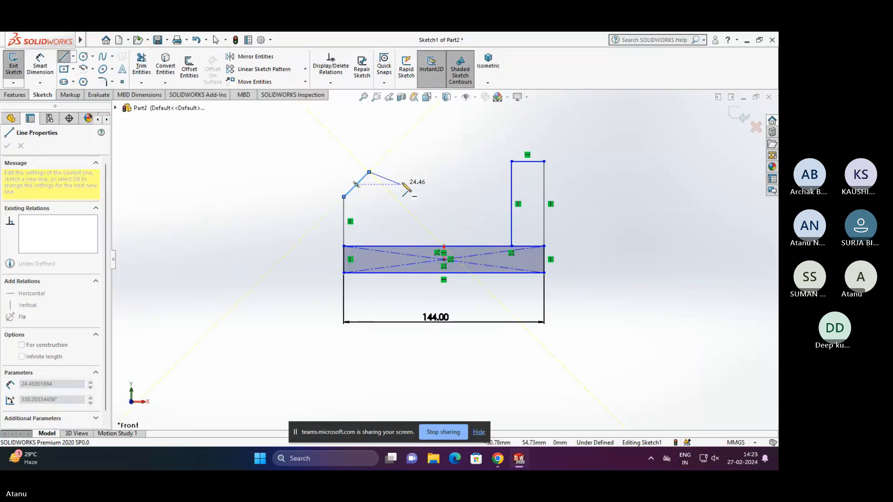
left_click(380, 172)
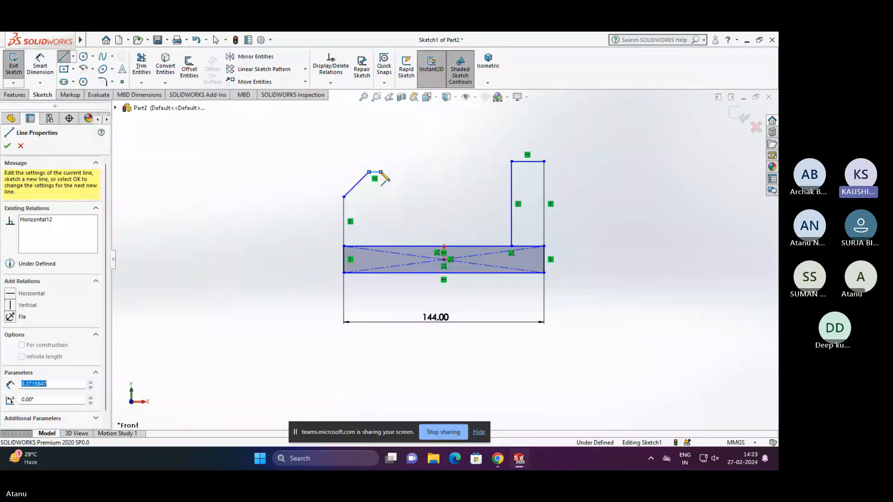
left_click(382, 246)
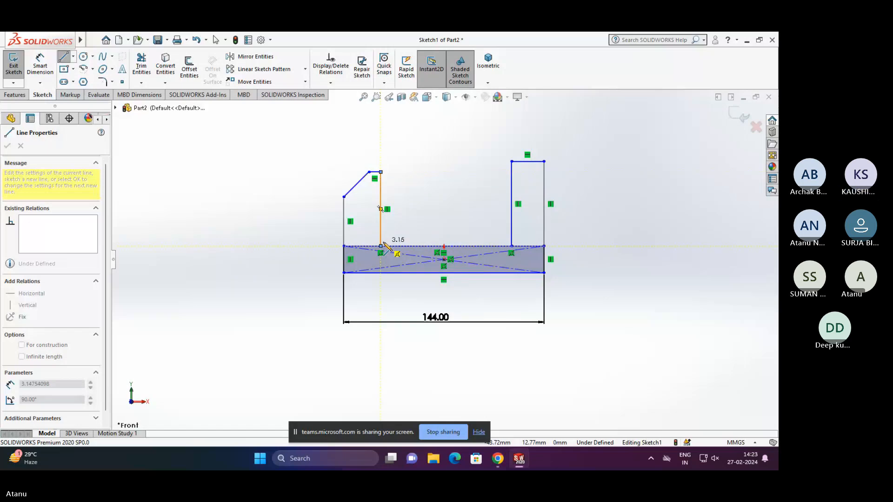
key("Escape")
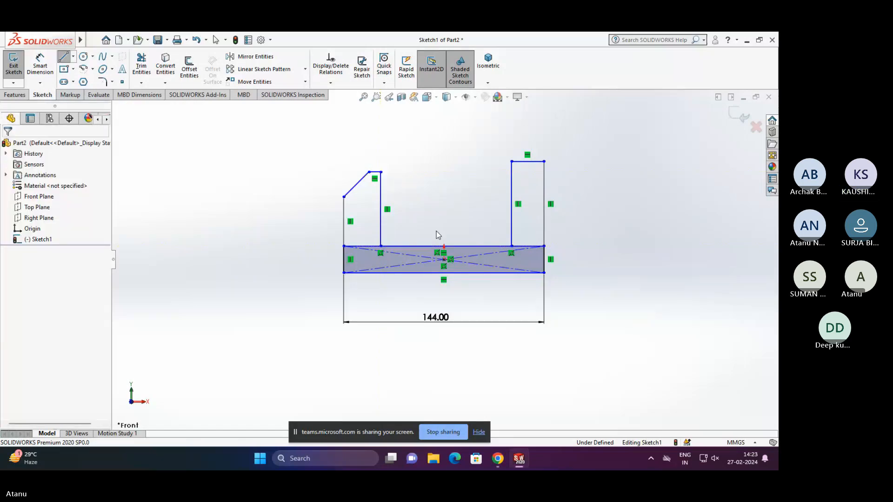
- Dimension the left upright's short top edge to 10 mm and leave the dimension tool
left_click(40, 65)
left_click(376, 173)
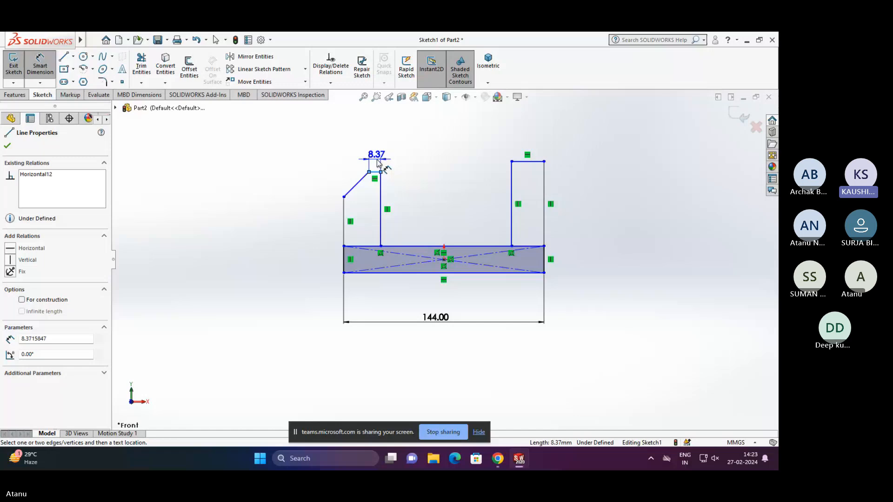
left_click(377, 162)
type("10")
key("Return")
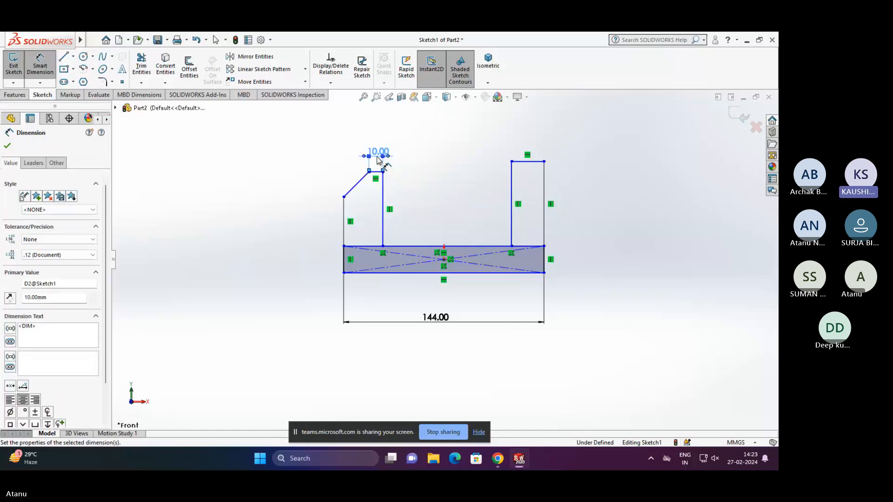
key("Escape")
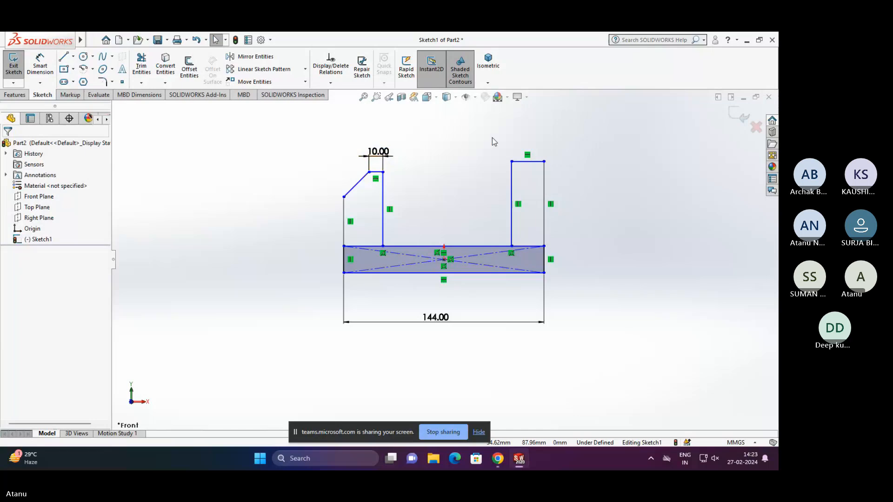
- Delete the three lines forming the upright on the rectangle's right end
left_click_drag(568, 213, 490, 148)
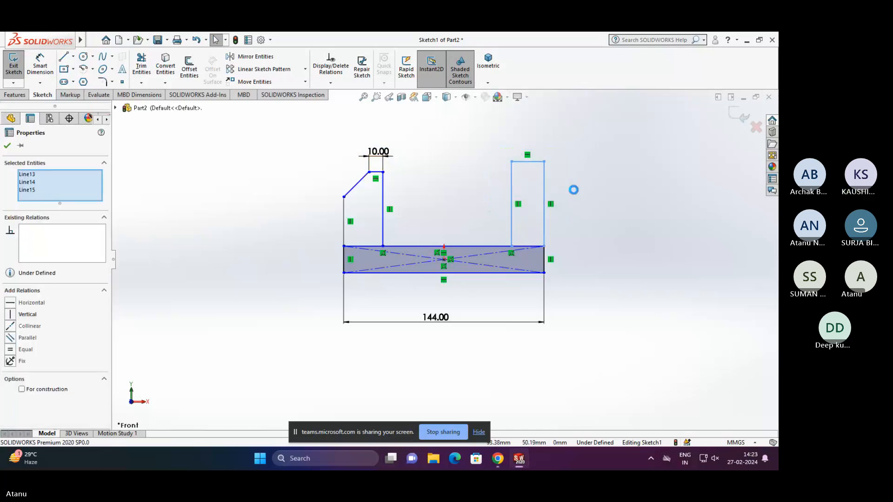
key("Delete")
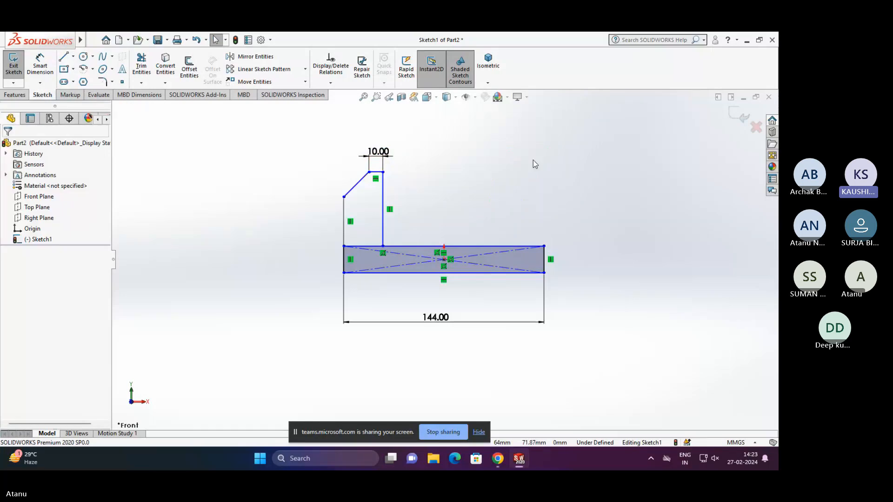
- Dimension the vertical height of the left upright's sloped edge to 16 mm and leave the dimension tool
left_click(40, 65)
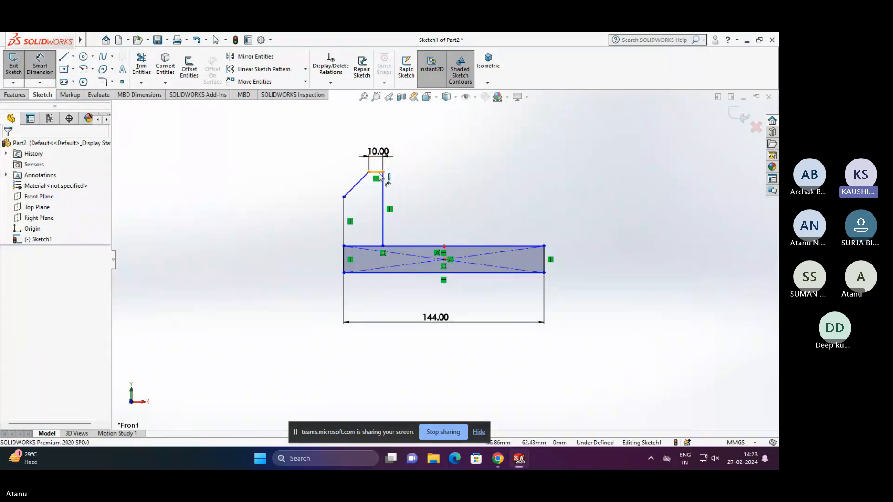
left_click(379, 173)
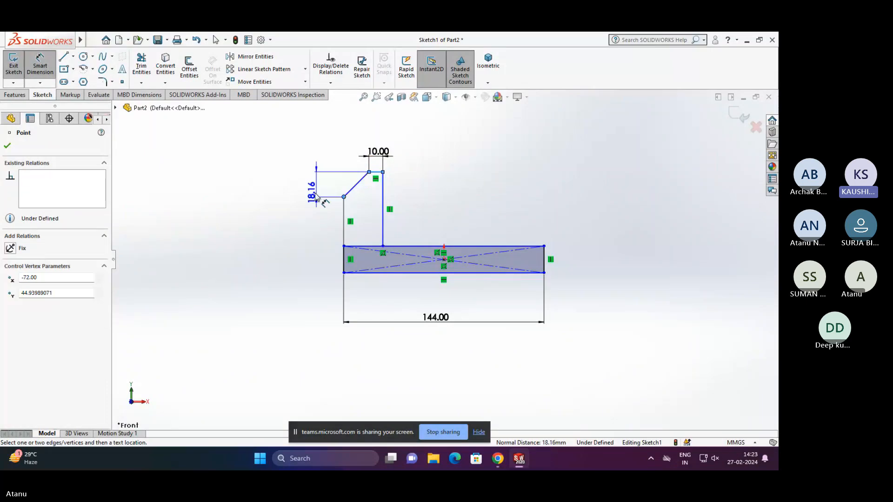
left_click(287, 187)
type("16")
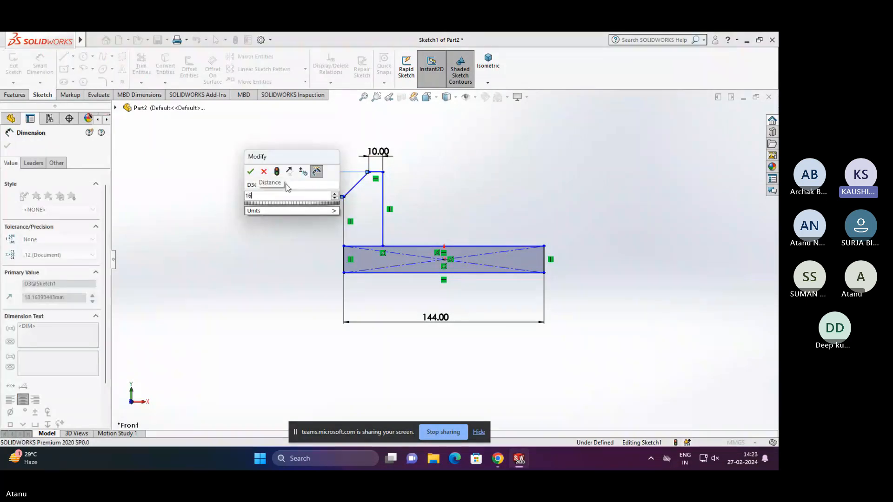
key("Return")
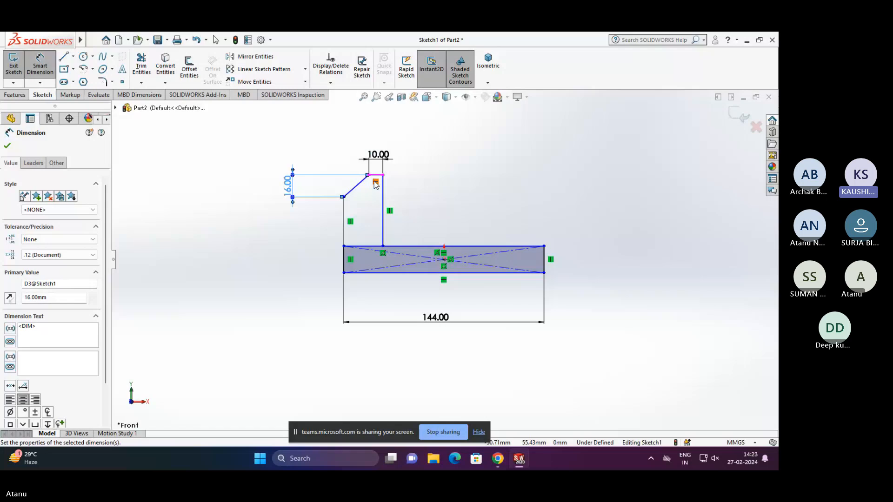
key("Escape")
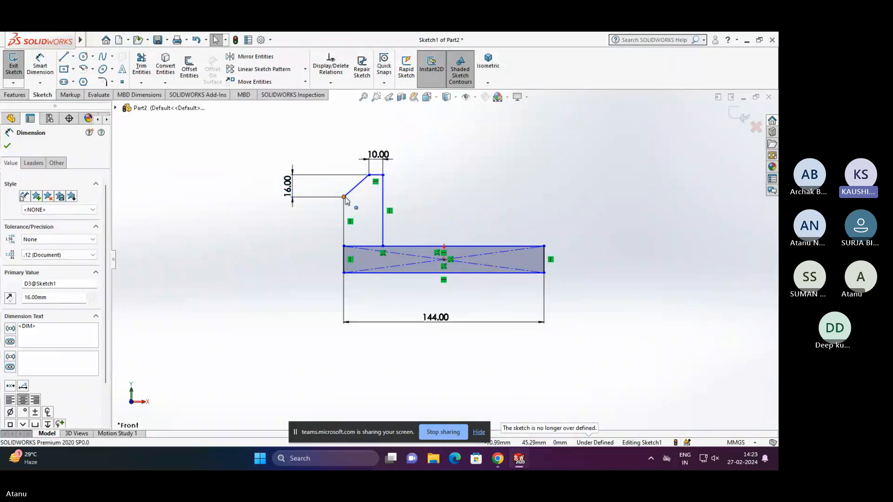
key("Escape")
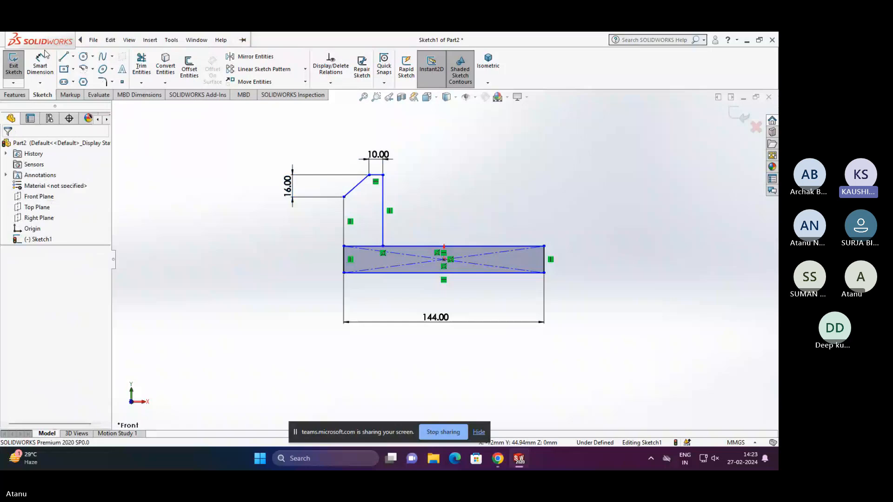
- Dimension the horizontal width of the left upright's sloped edge to 16 mm, placing the dimension above the profile
left_click(45, 55)
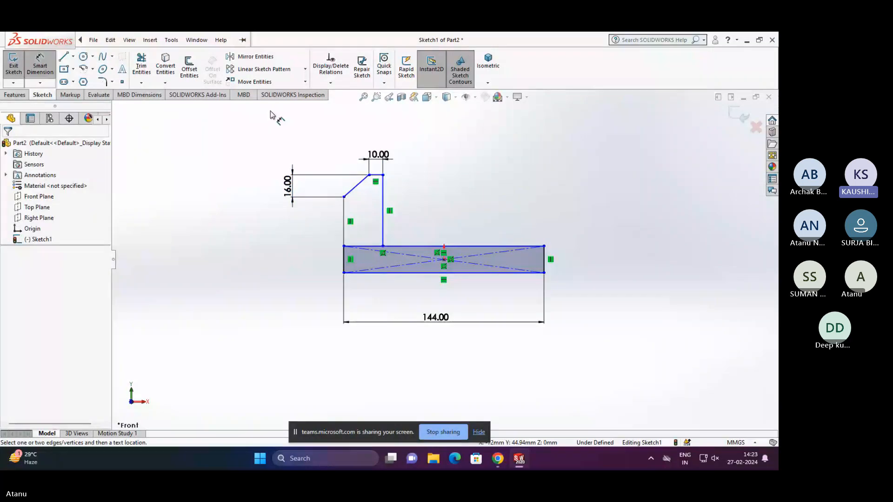
left_click(369, 175)
left_click(343, 197)
left_click(340, 160)
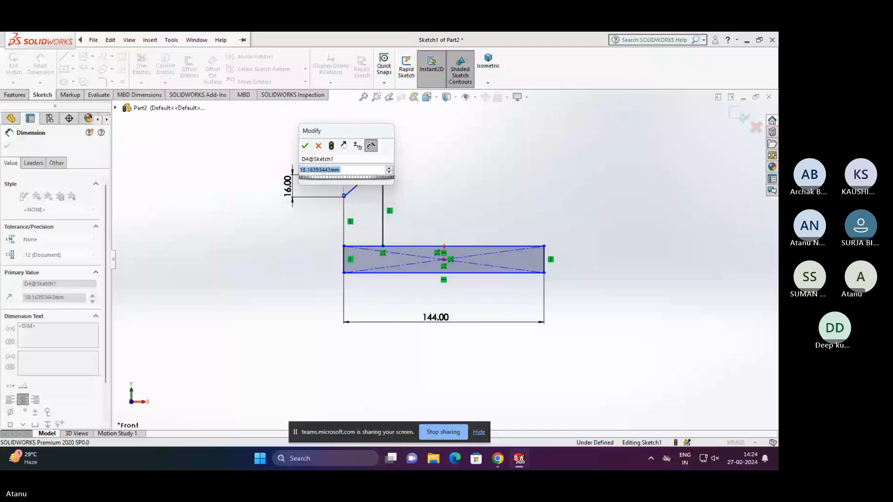
type("16")
key("Return")
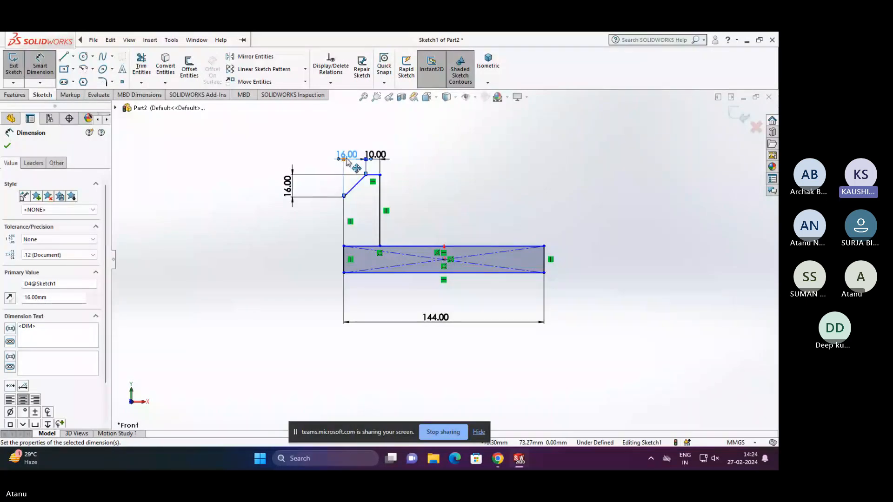
- Dimension the left upright's outer vertical edge to 36 mm and leave the dimension tool
left_click(110, 40)
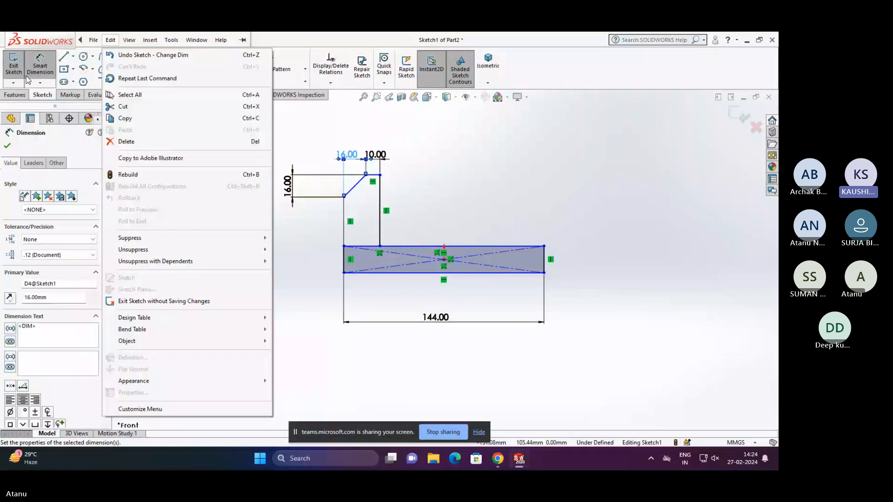
left_click(343, 224)
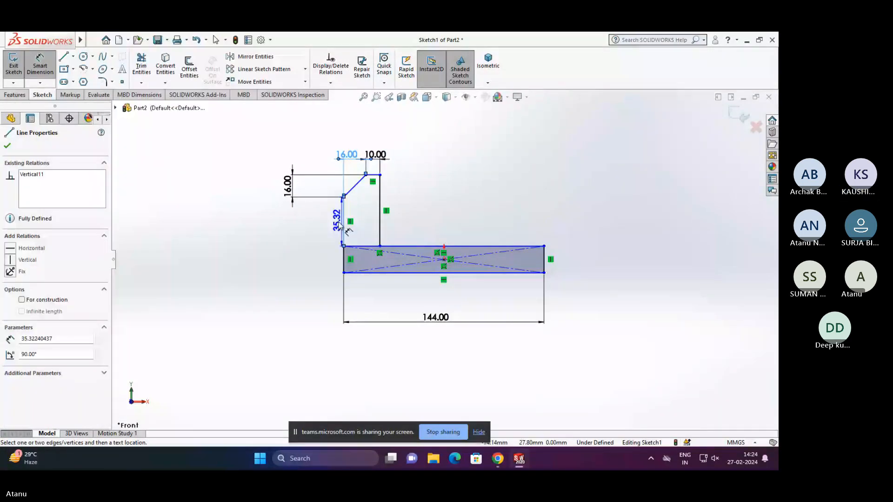
left_click(293, 230)
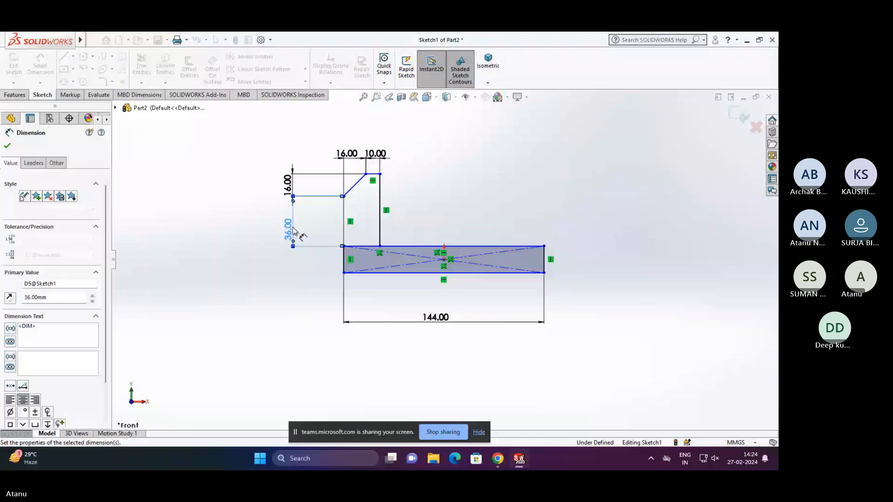
key("Escape")
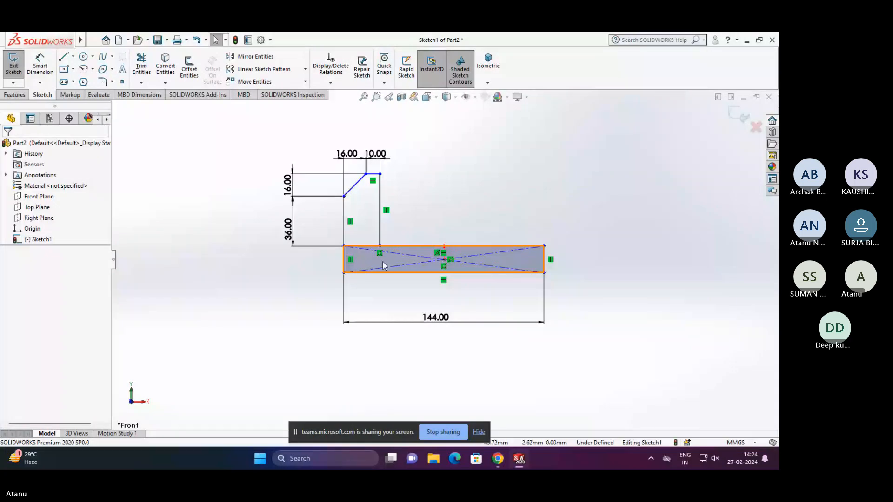
- Dimension the base rectangle's right edge to 16 mm and exit the sketch
key("Return")
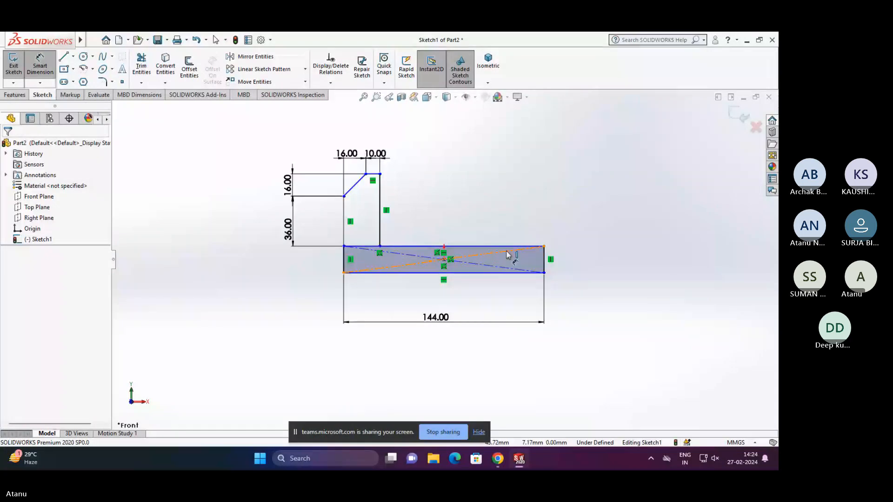
left_click(545, 259)
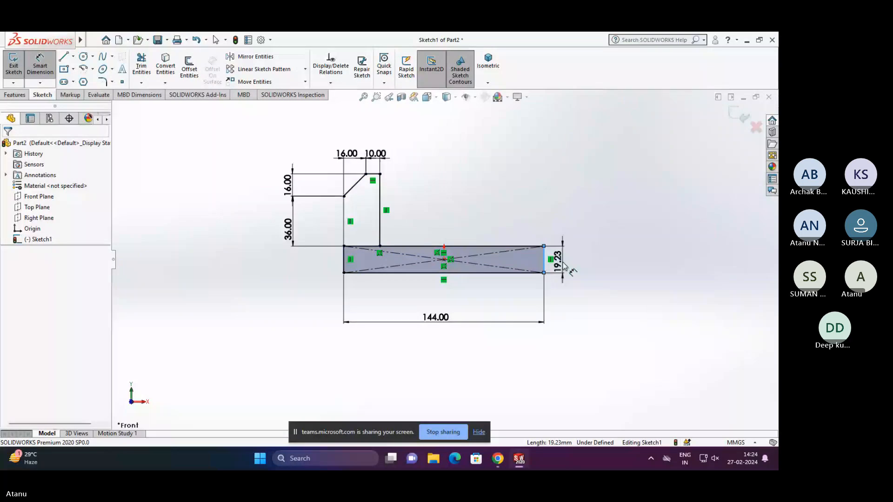
left_click(564, 266)
type("16")
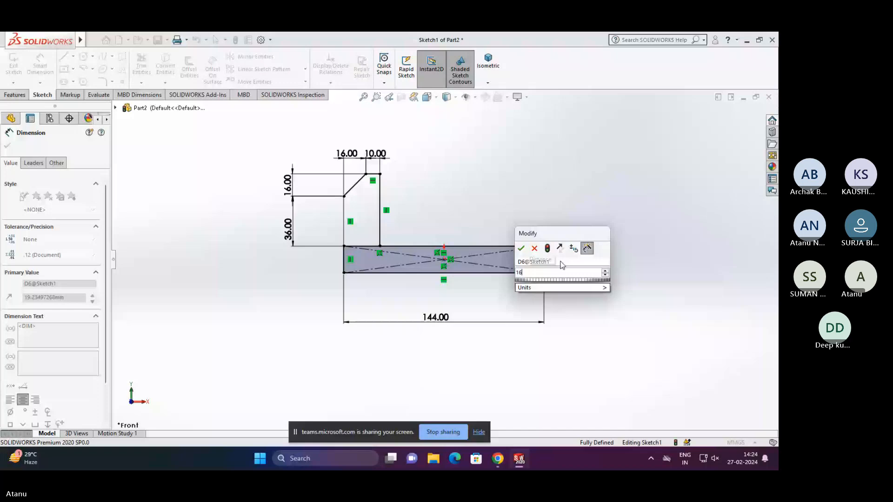
key("Return")
key("Escape")
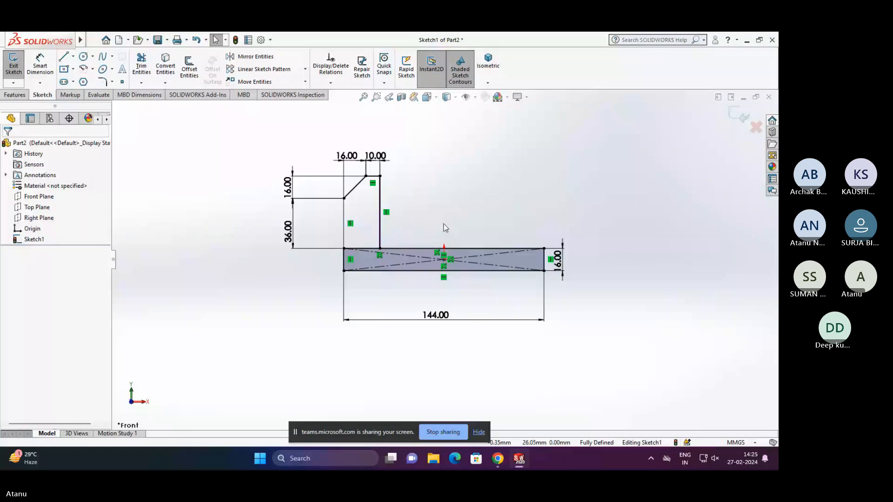
left_click(740, 116)
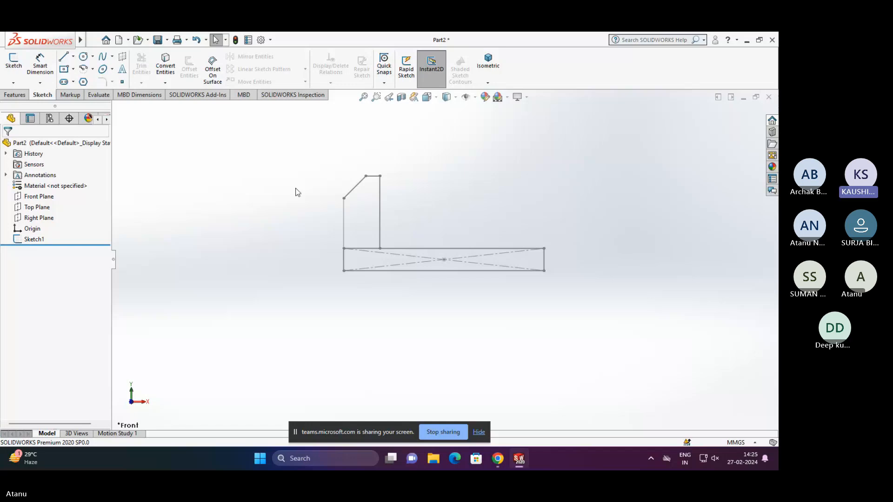
left_click(14, 94)
left_click(10, 71)
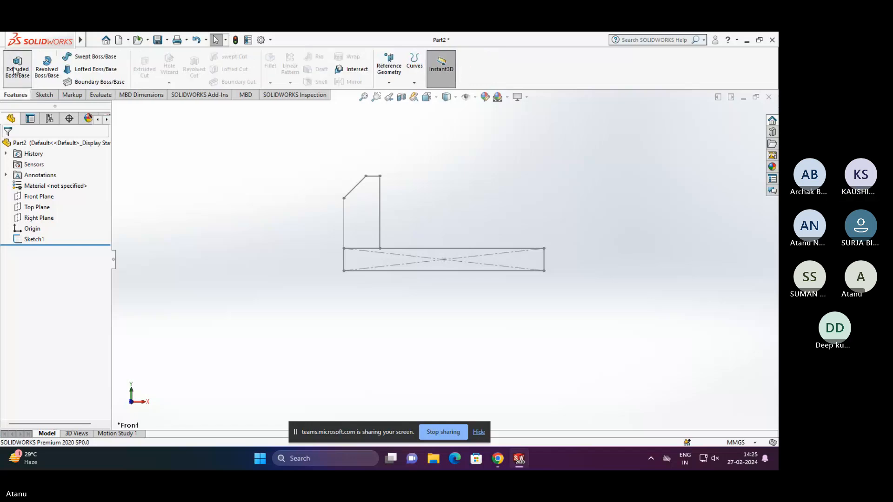
left_click(349, 193)
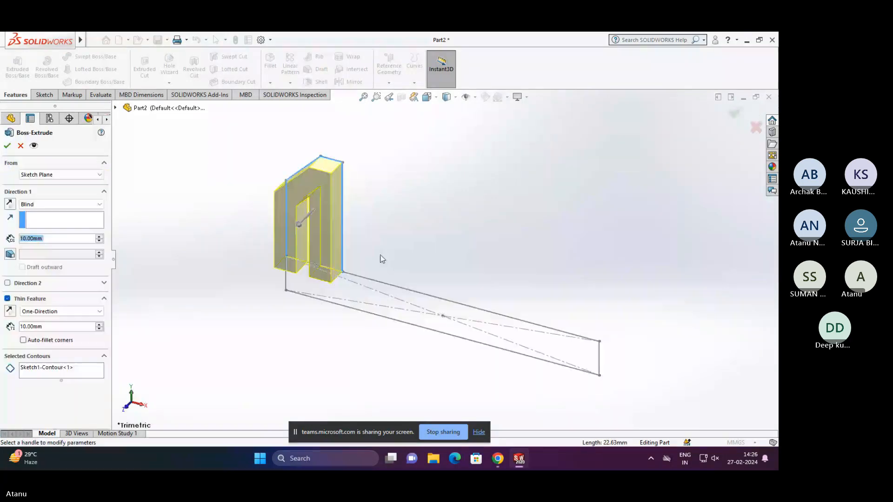
left_click(365, 277)
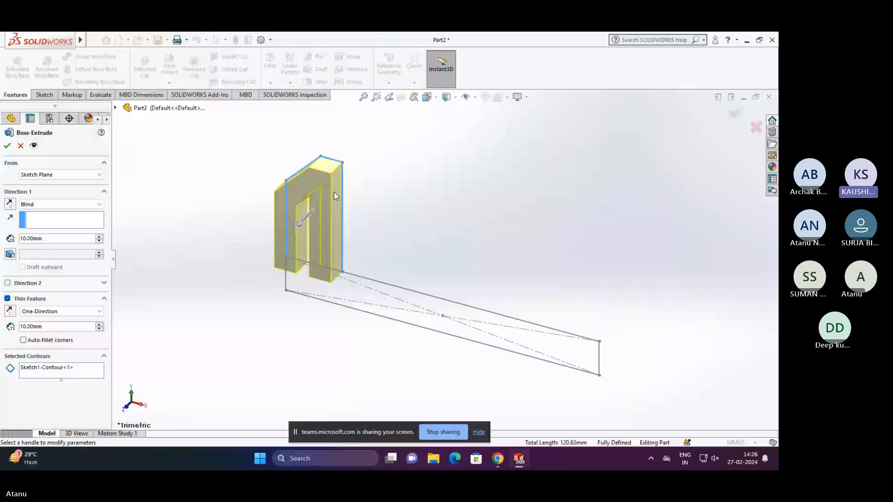
key("Escape")
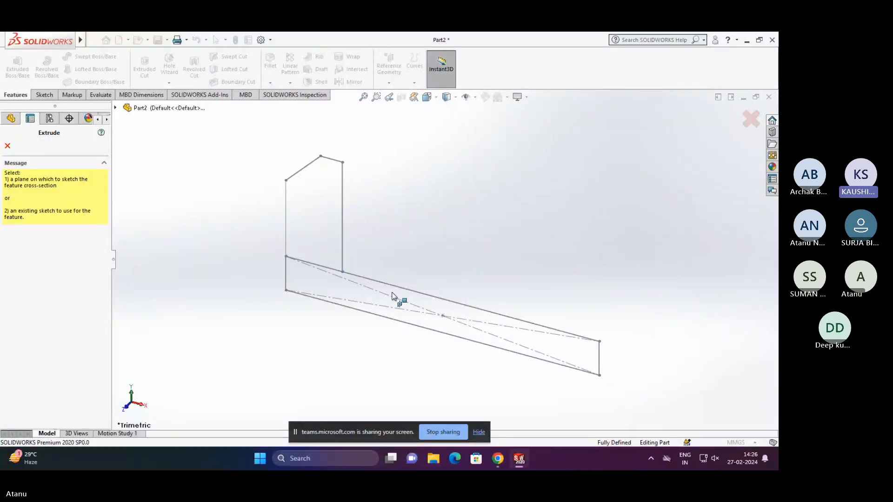
key("Escape")
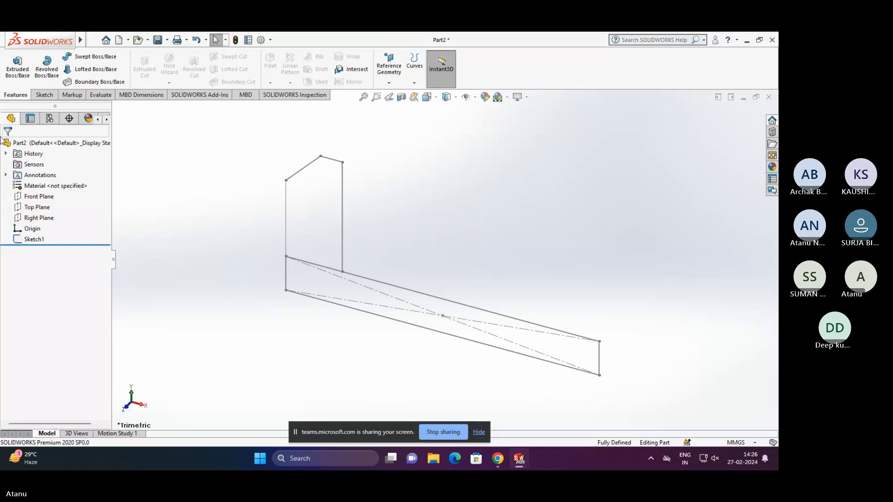
- Start an Extruded Boss/Base from Sketch1 in the feature tree and reverse its direction
left_click(22, 69)
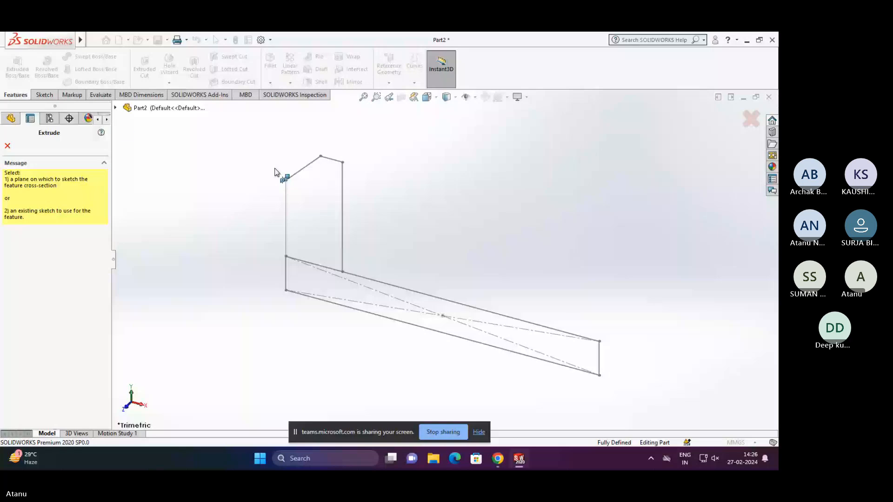
left_click(115, 108)
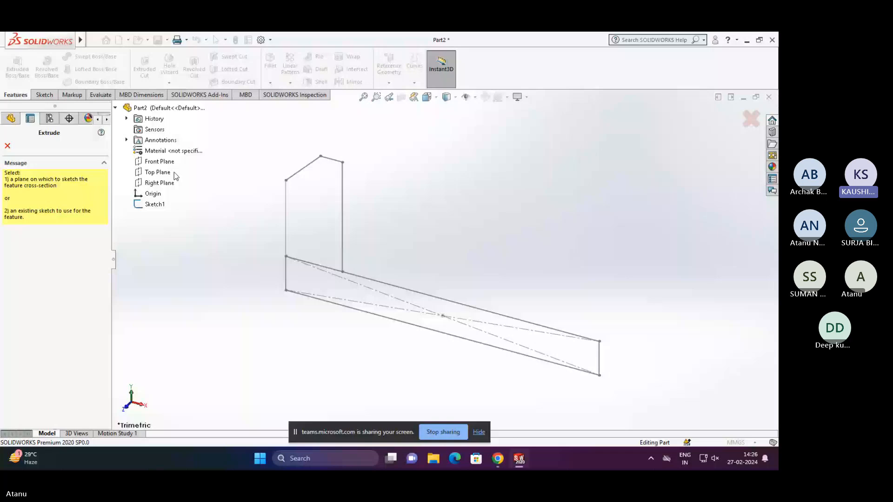
left_click(158, 206)
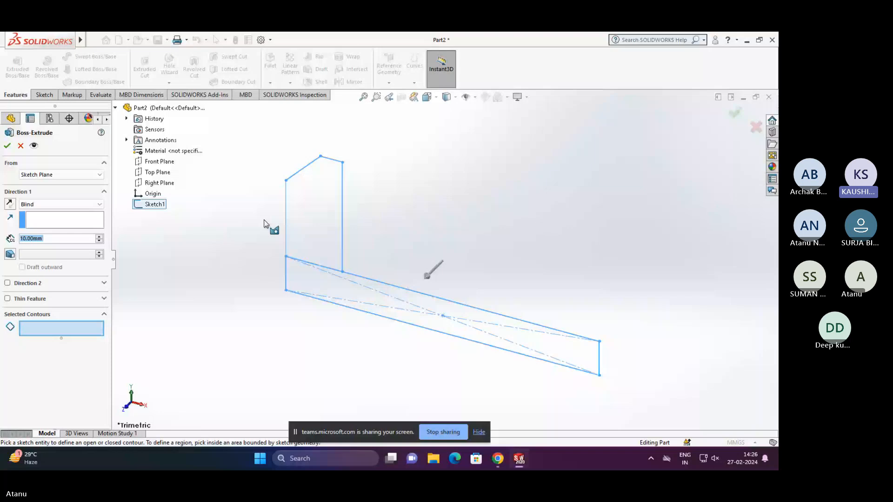
left_click(10, 204)
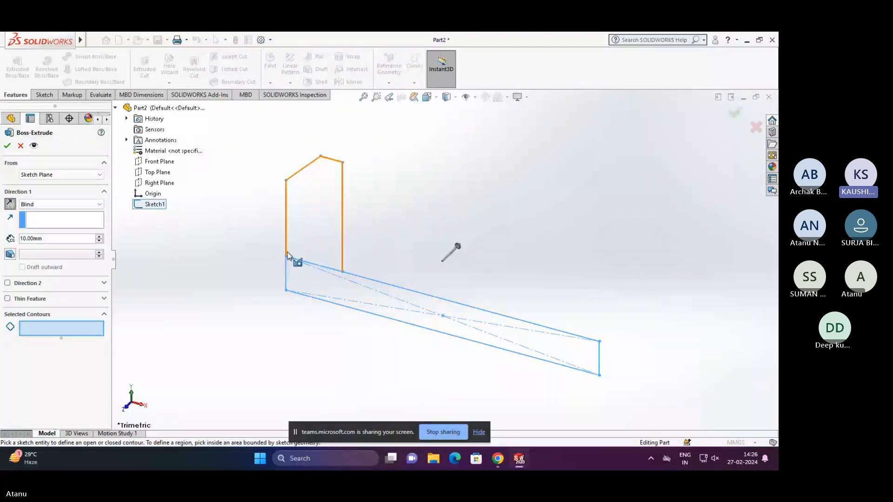
- Select the upright and base contours and their enclosed regions for the extrusion, with Thin Feature turned off
left_click(287, 203)
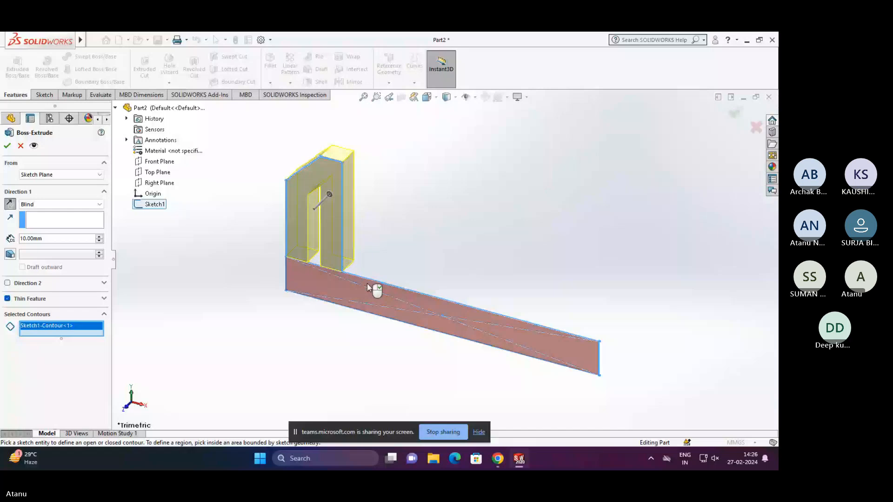
left_click(367, 283)
left_click(418, 302)
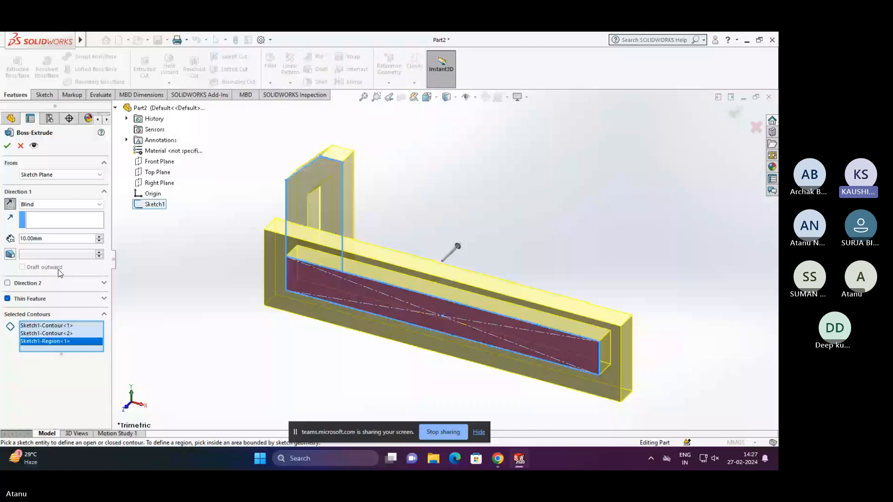
left_click(28, 299)
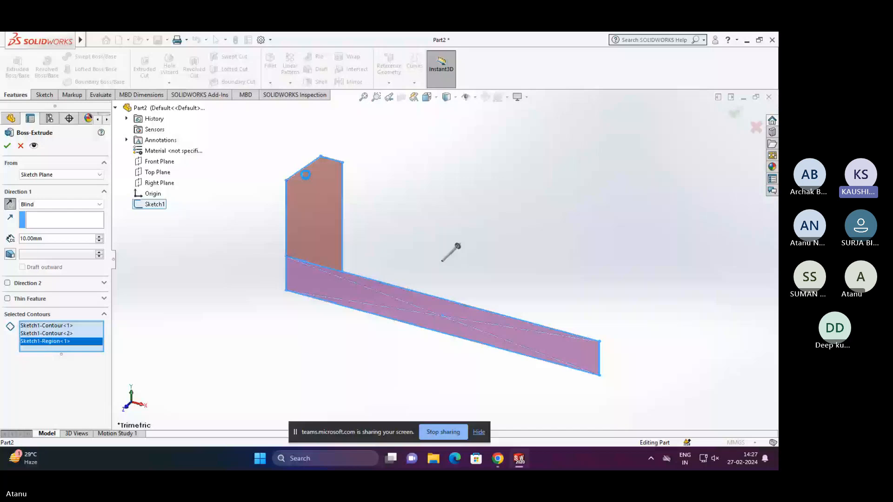
left_click(306, 174)
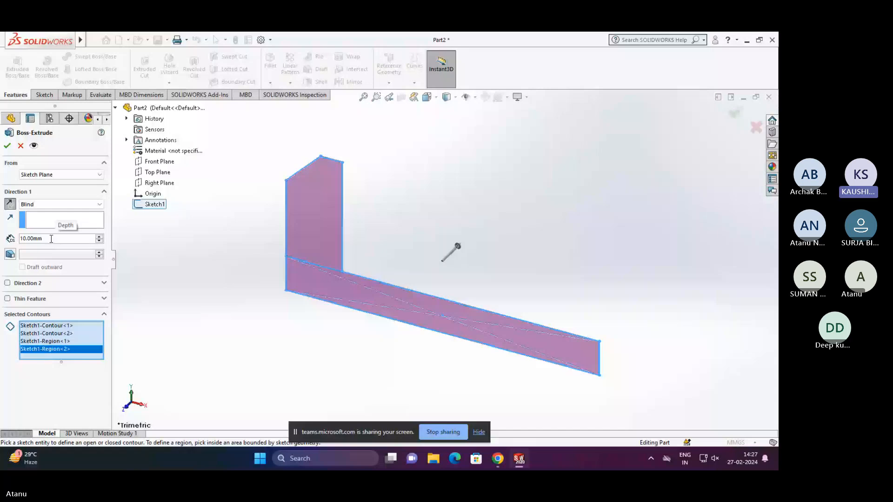
- Remove both sketch regions from the extrusion's selected contours and keep Blind as the end condition
right_click(63, 356)
left_click(82, 362)
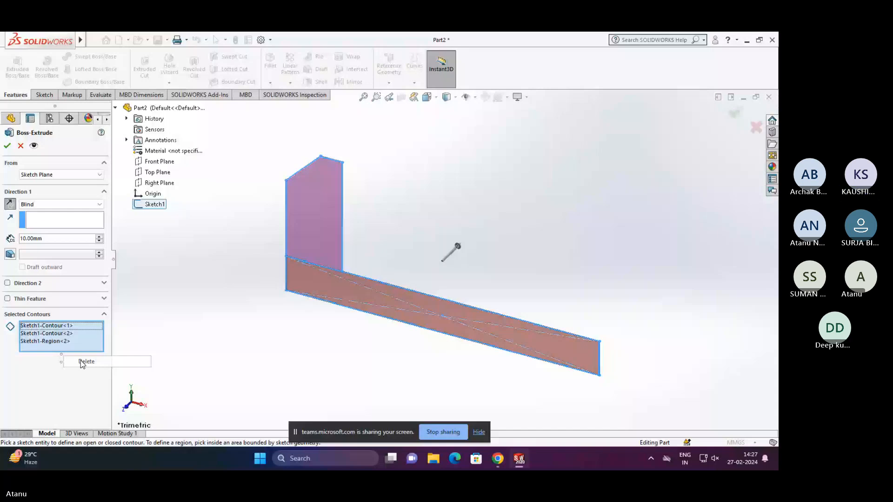
left_click(84, 362)
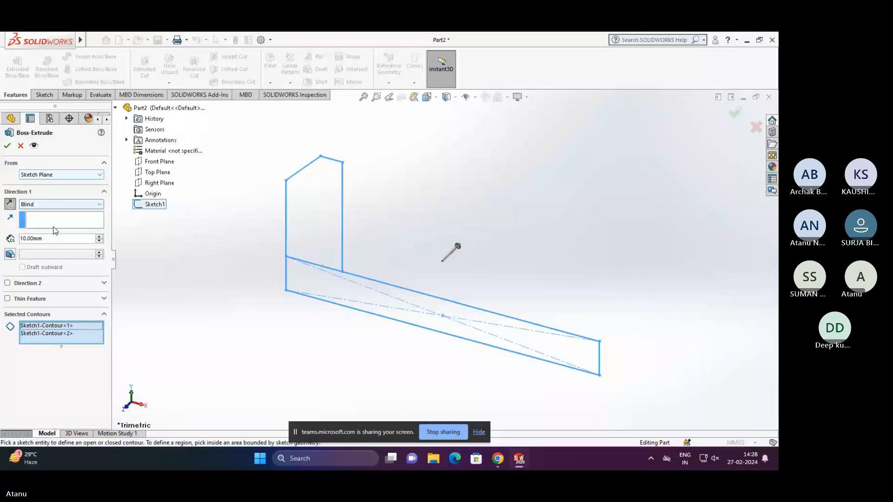
left_click(56, 205)
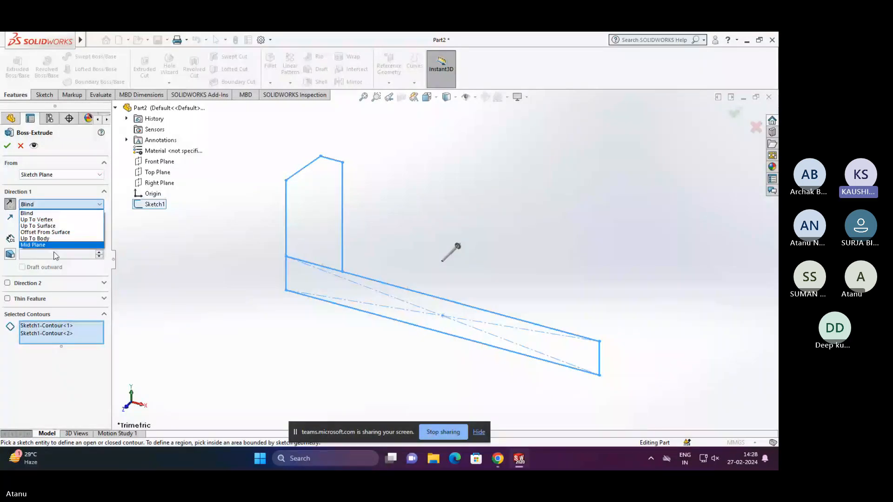
left_click(66, 213)
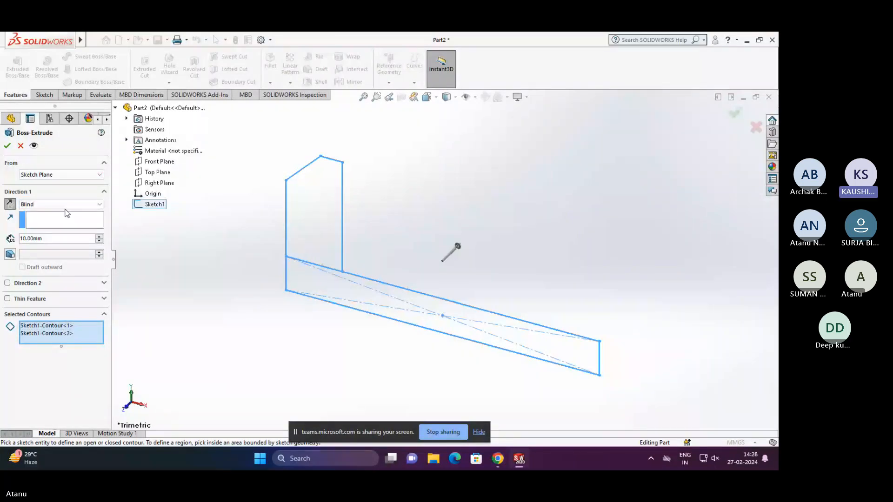
- Try to extrude the selected contours 64 mm, switching the end condition between Blind and Mid Plane, and cancel the feature
left_click(51, 239)
double_click(50, 239)
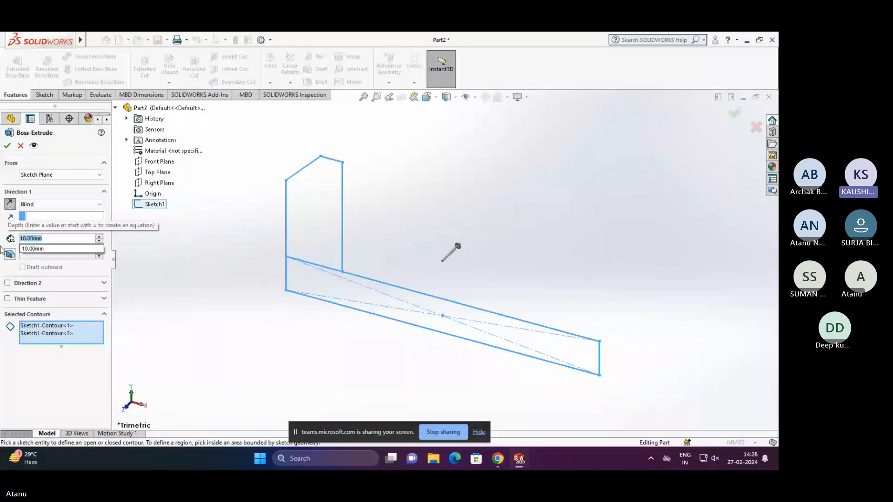
type("64")
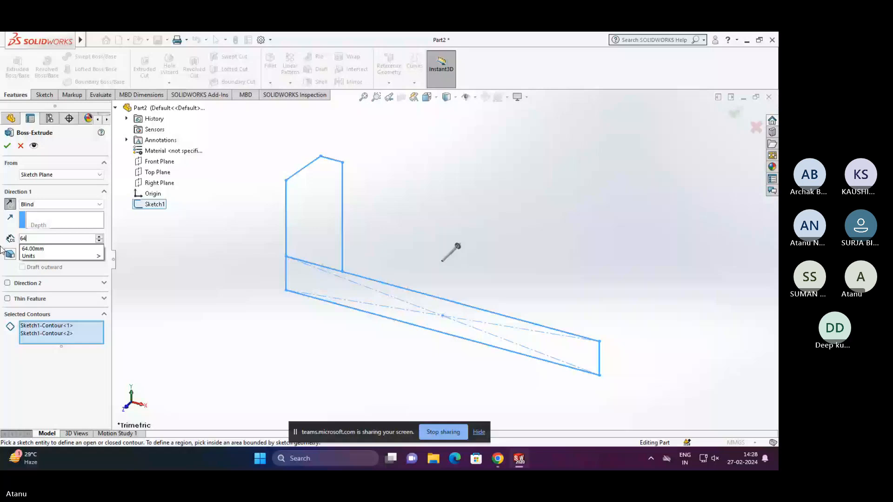
left_click(61, 204)
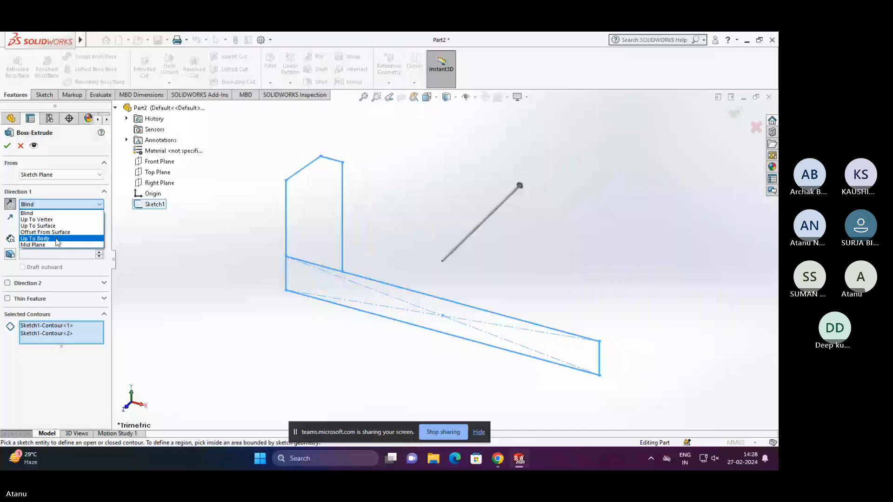
left_click(57, 244)
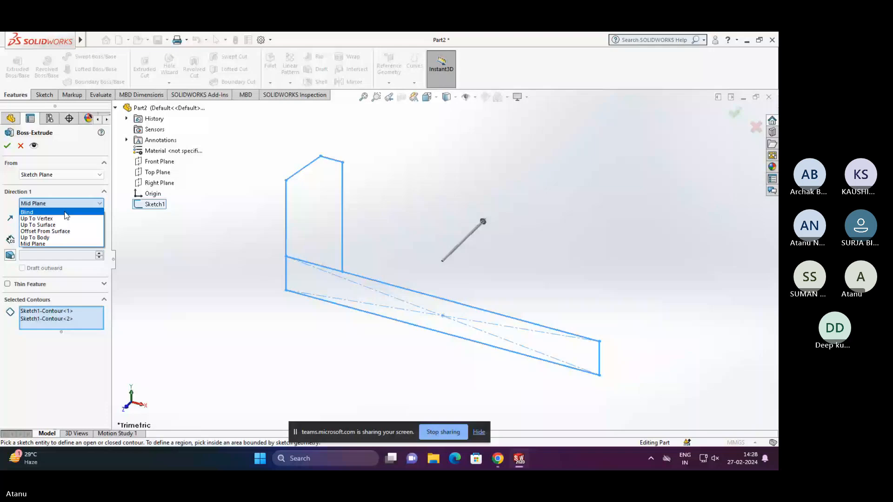
left_click(66, 213)
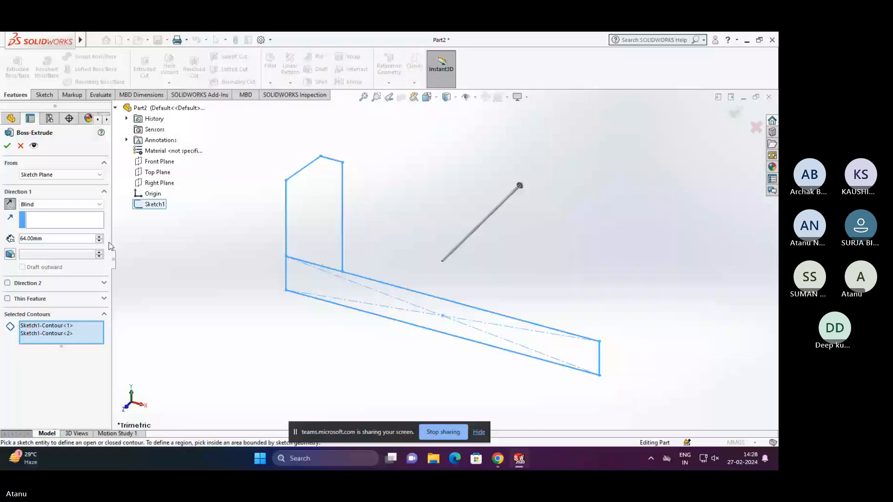
left_click(61, 235)
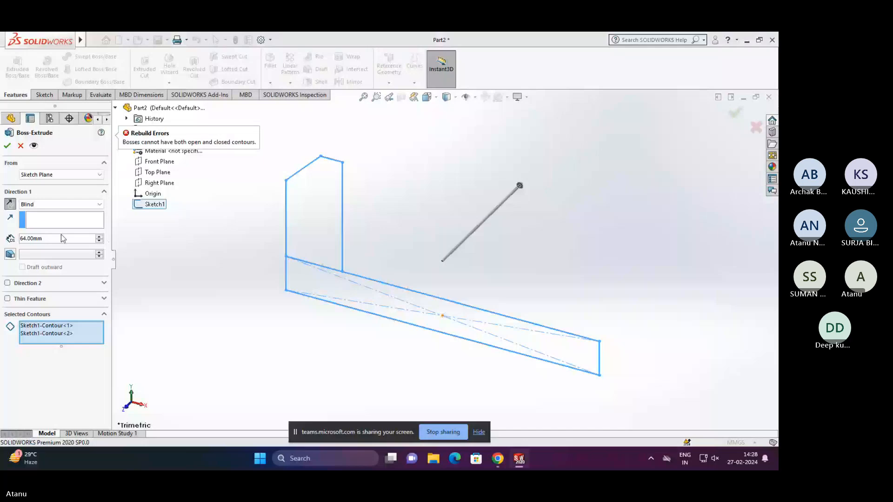
left_click(50, 245)
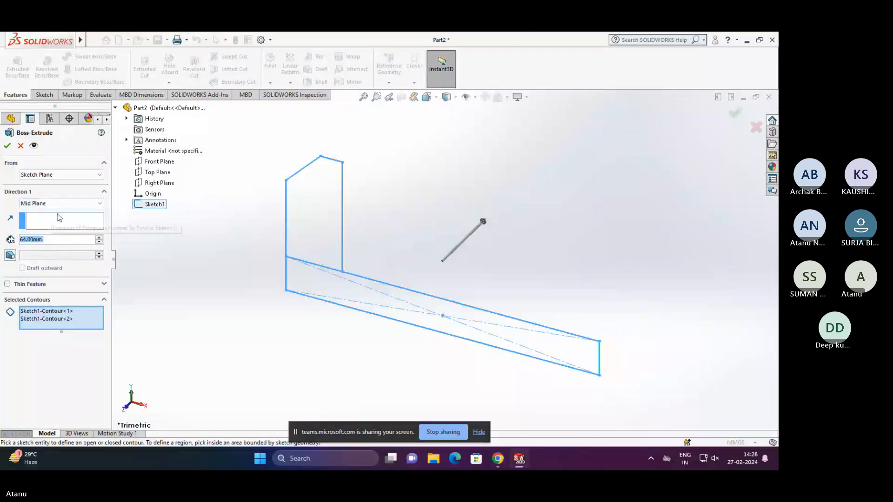
key("Return")
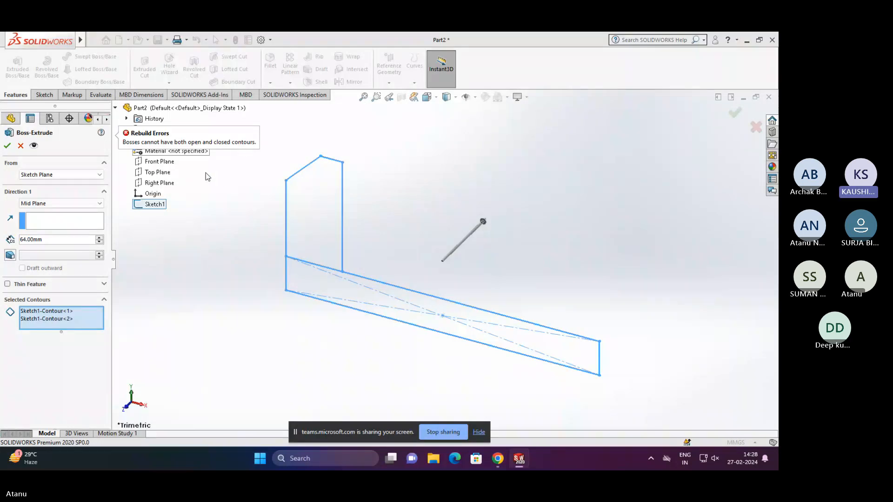
key("Escape")
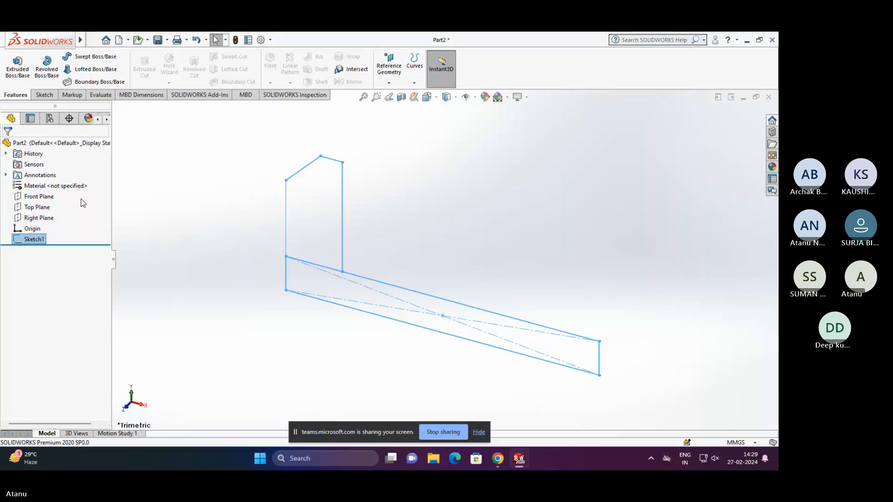
- Reopen Sketch1 for editing and orient the view normal to the sketch plane
left_click(329, 159)
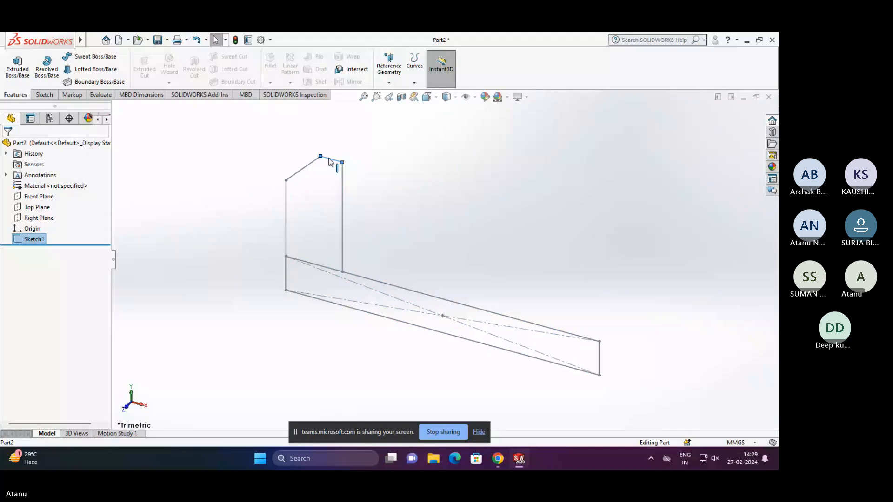
right_click(329, 162)
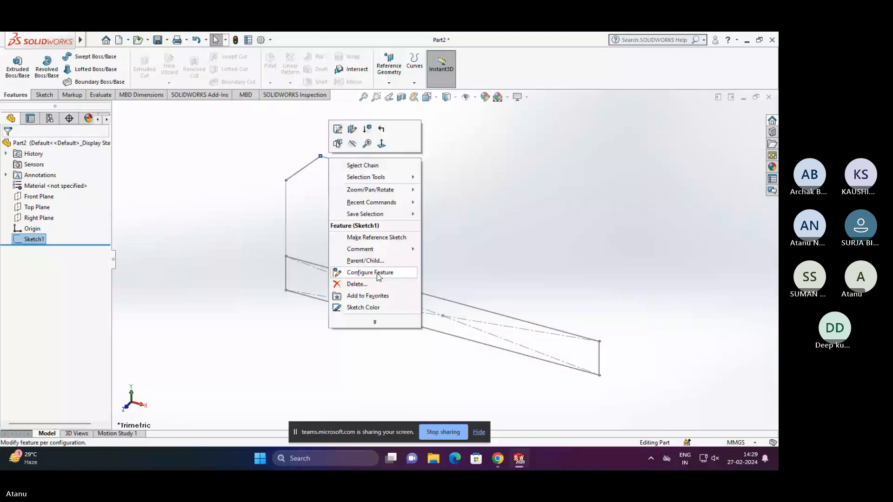
left_click(327, 168)
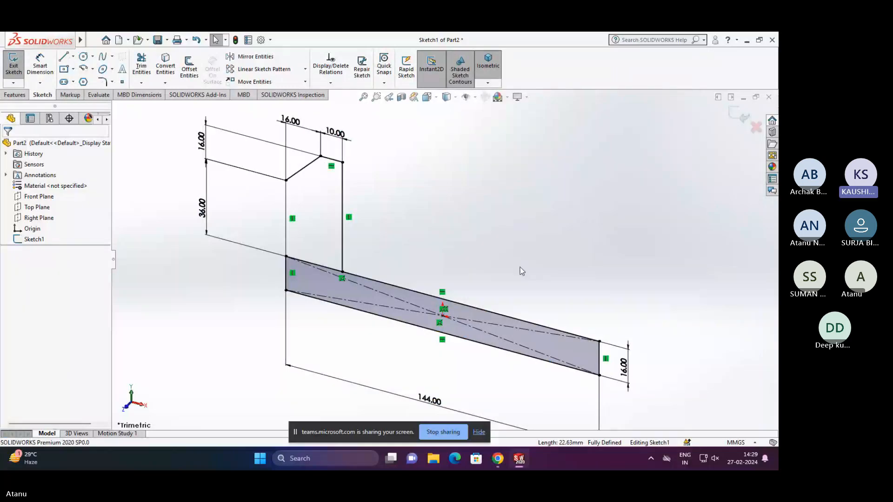
scroll(520, 267, "up", 1)
scroll(448, 275, "down", 1)
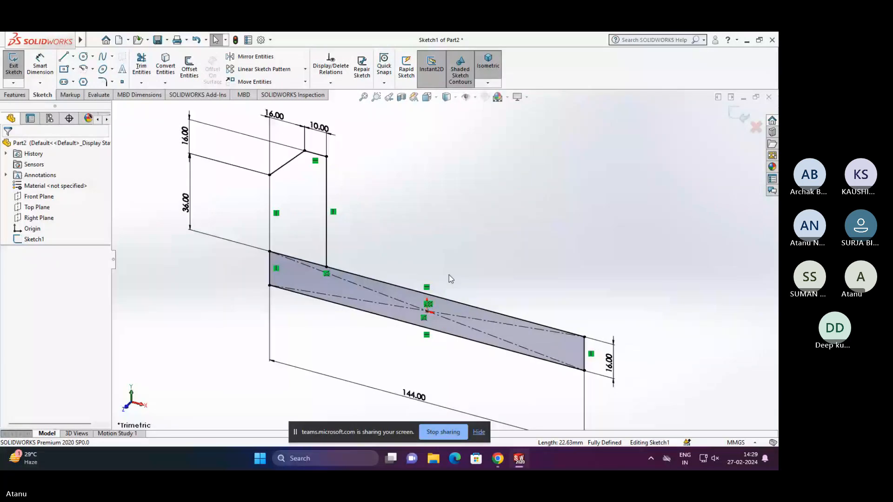
key("ctrl+8")
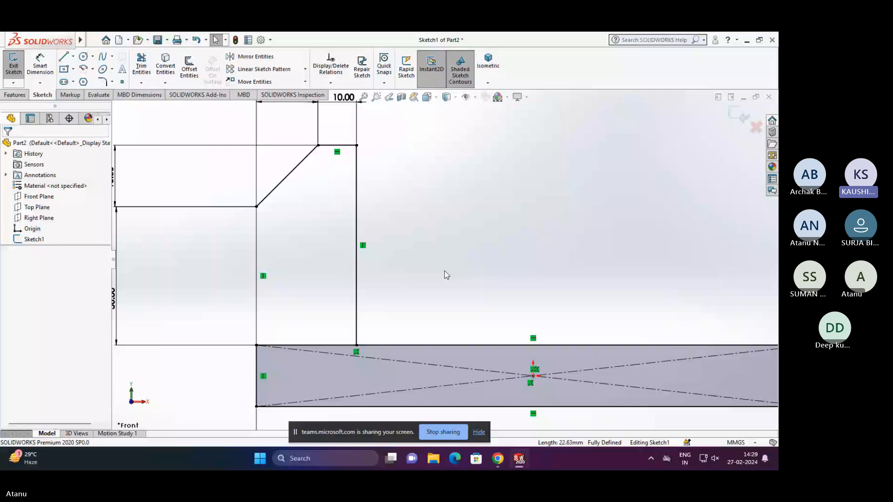
scroll(446, 272, "up", 3)
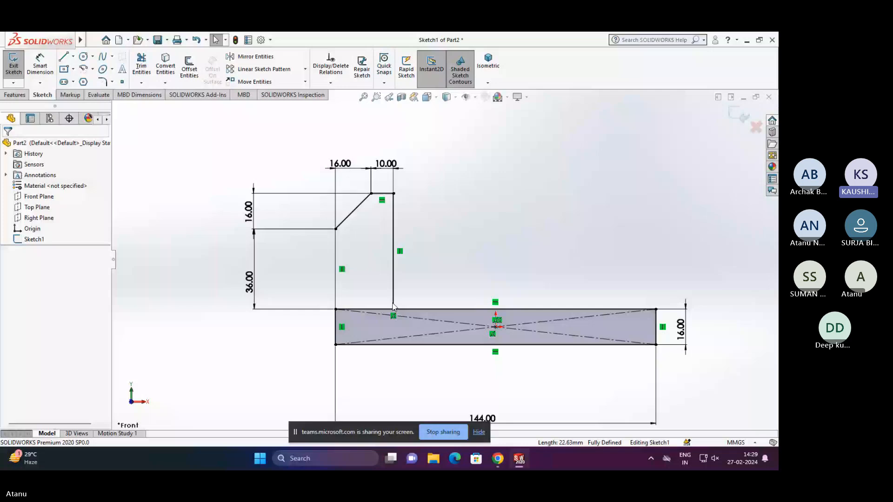
- Try trimming away the base rectangle's diagonal construction lines and undo the trim
left_click(141, 65)
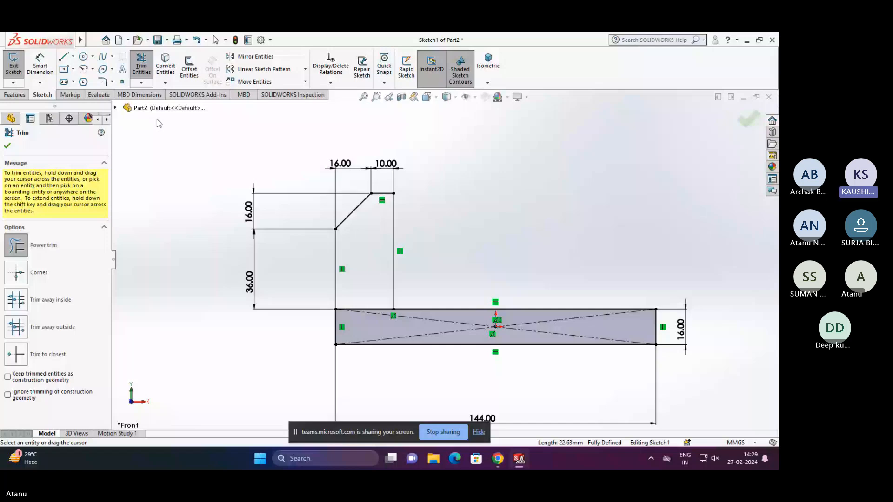
left_click_drag(529, 317, 529, 334)
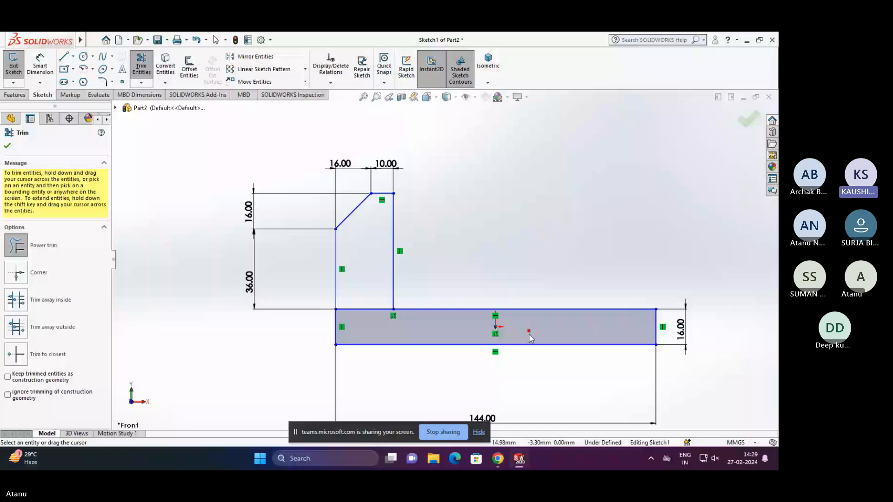
key("Escape")
scroll(639, 318, "up", 1)
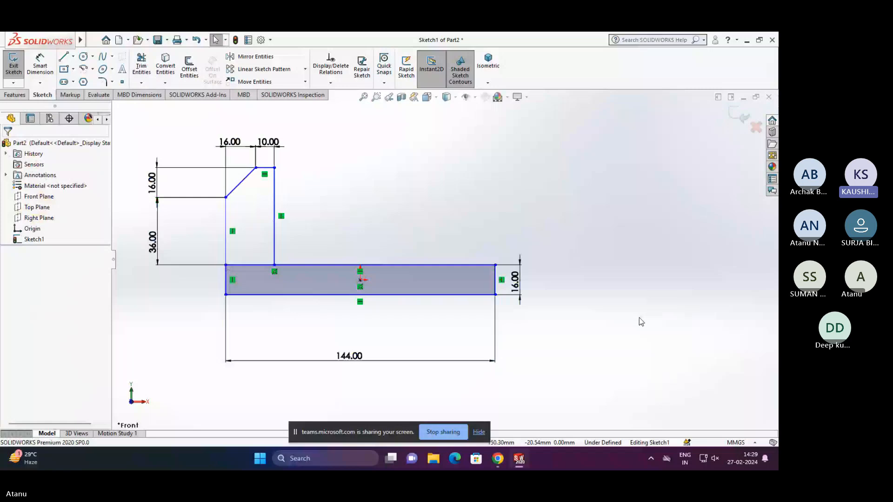
scroll(639, 318, "up", 1)
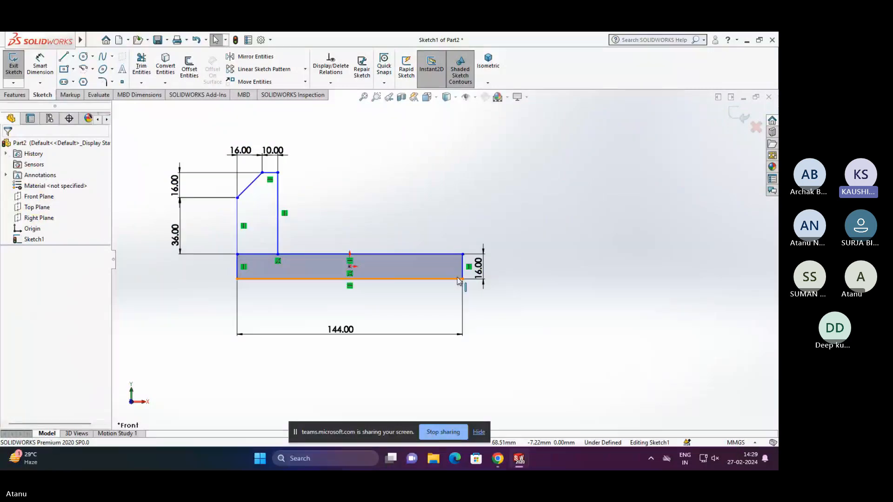
key("ctrl+z")
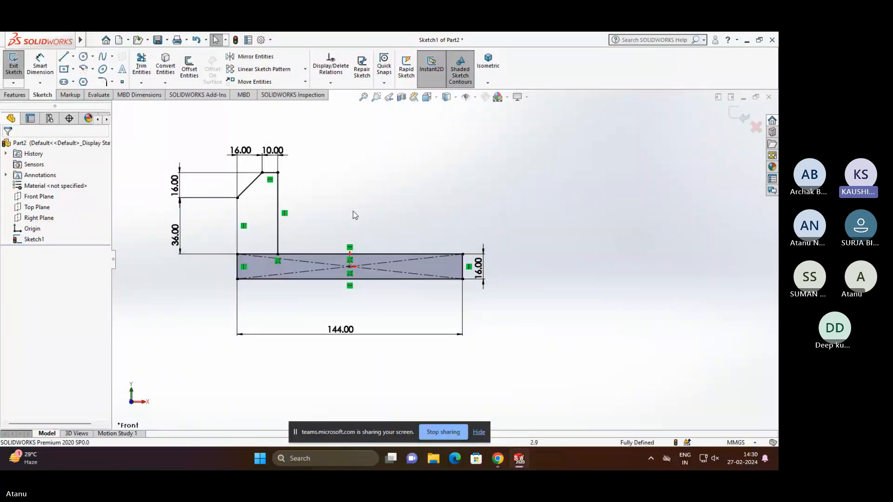
- Try trimming away the upright's left vertical edge and undo the trim
scroll(295, 196, "down", 2)
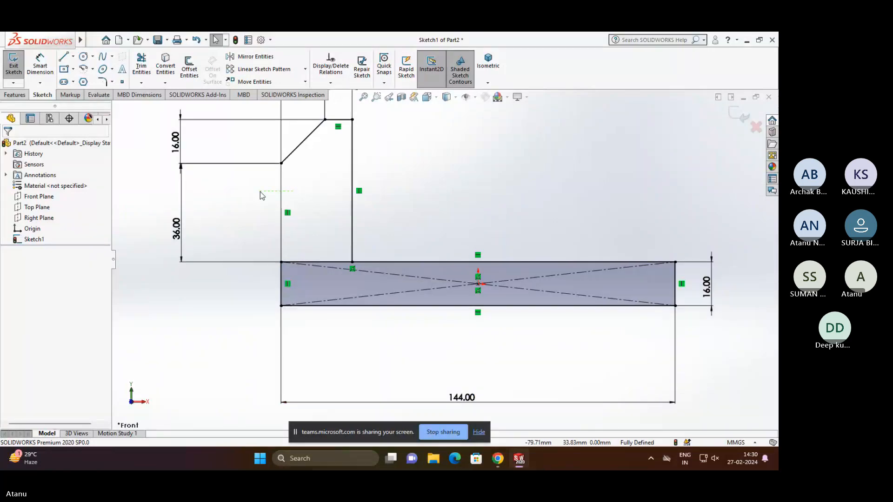
left_click(279, 197)
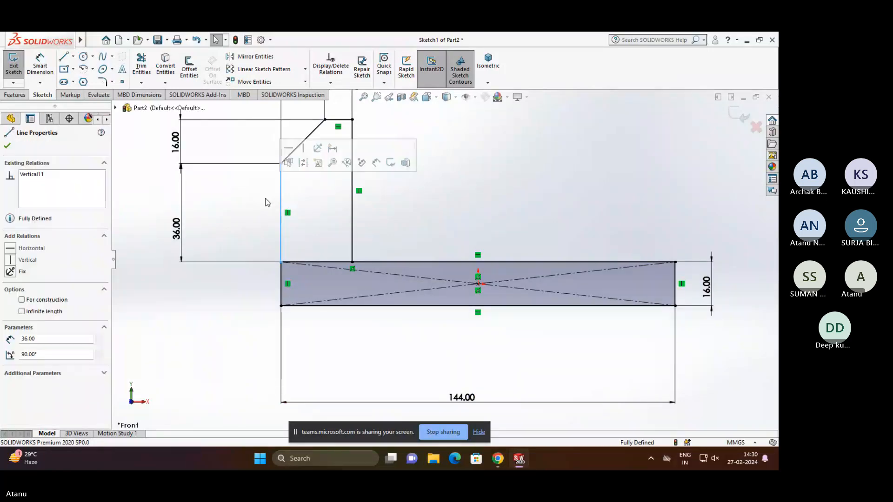
left_click(140, 65)
left_click_drag(254, 198, 329, 208)
key("Escape")
key("f")
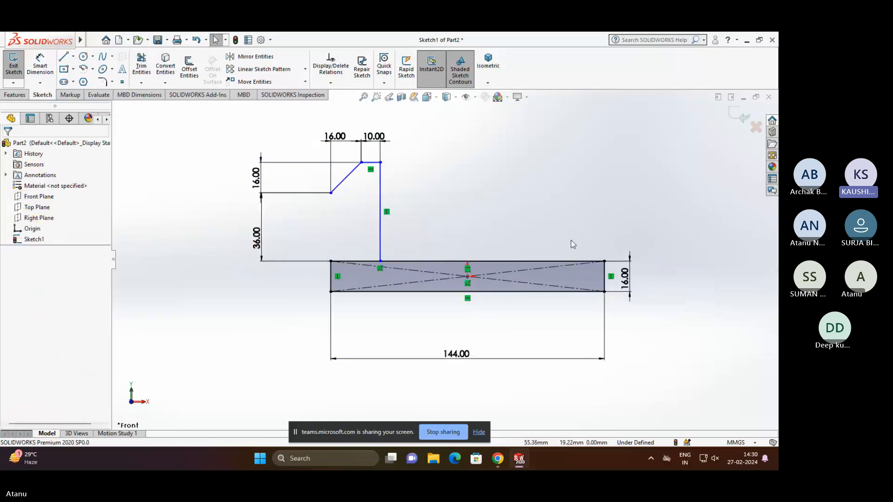
key("ctrl+z")
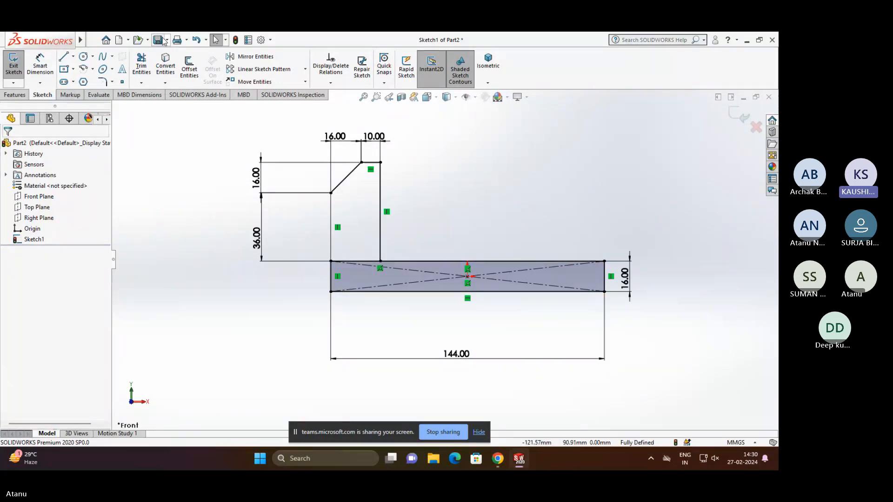
- Trim the segment of the base's top edge lying under the upright to merge both shapes into one closed profile
left_click(141, 64)
left_click_drag(372, 256, 373, 267)
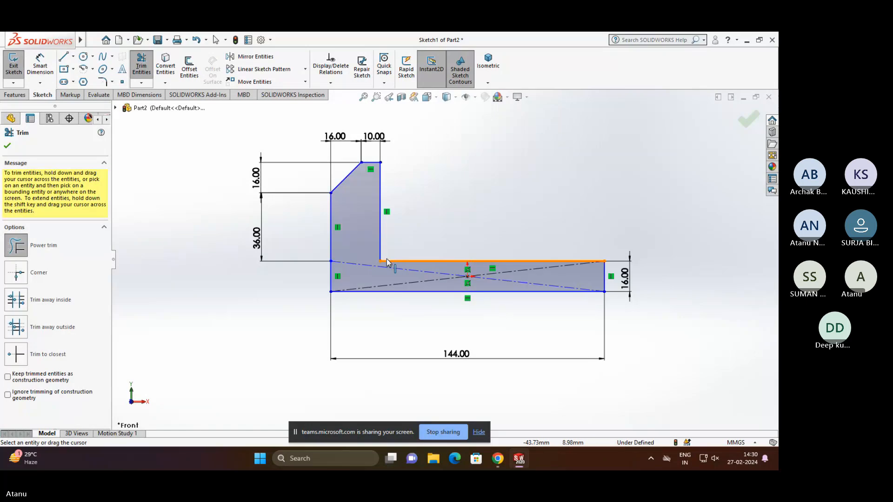
key("Escape")
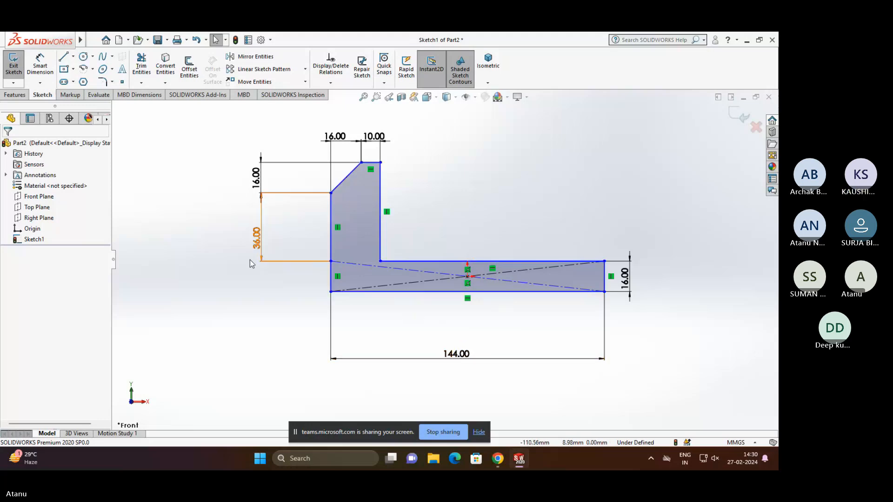
- Try to dimension the upright's width between its two vertical edges and cancel the extra dimension
left_click(41, 62)
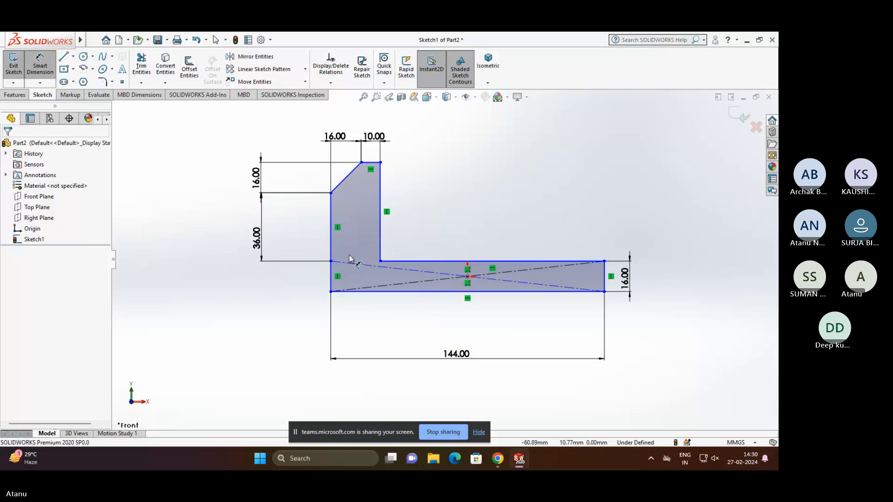
left_click(331, 238)
left_click(381, 246)
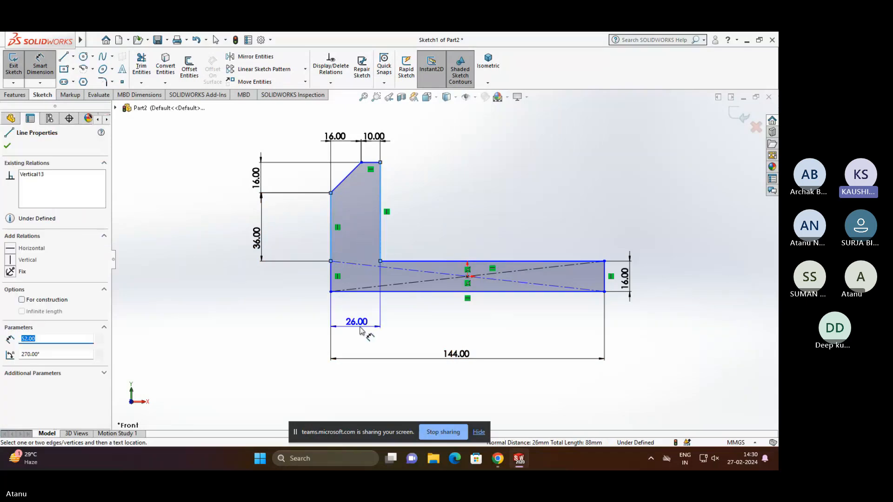
left_click(362, 330)
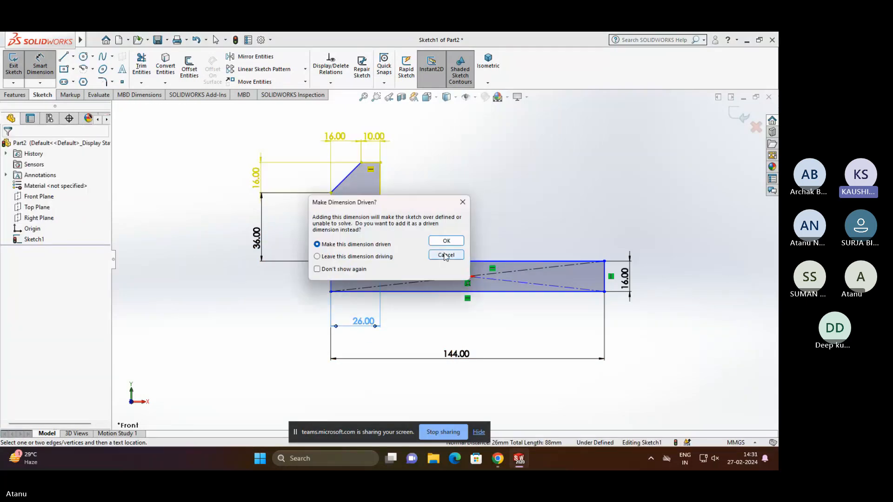
left_click(445, 256)
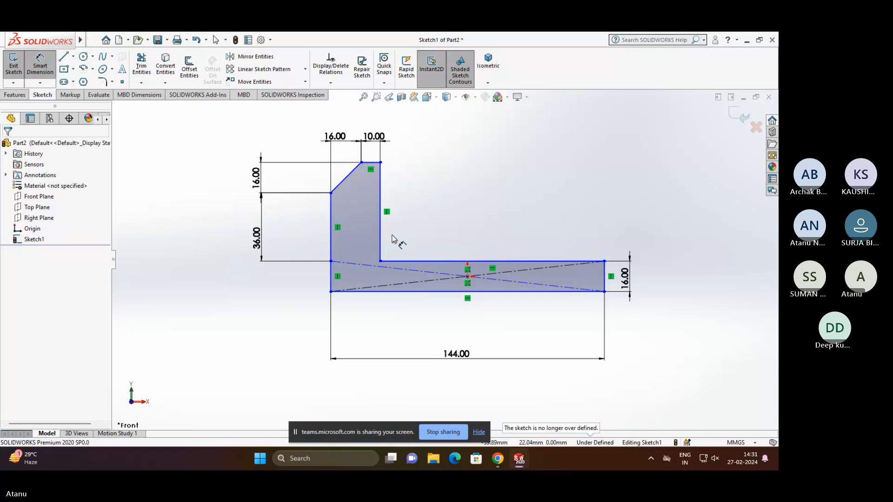
- Try to dimension the remaining top edge of the base, discard it and leave Smart Dimension
left_click(428, 261)
left_click(435, 251)
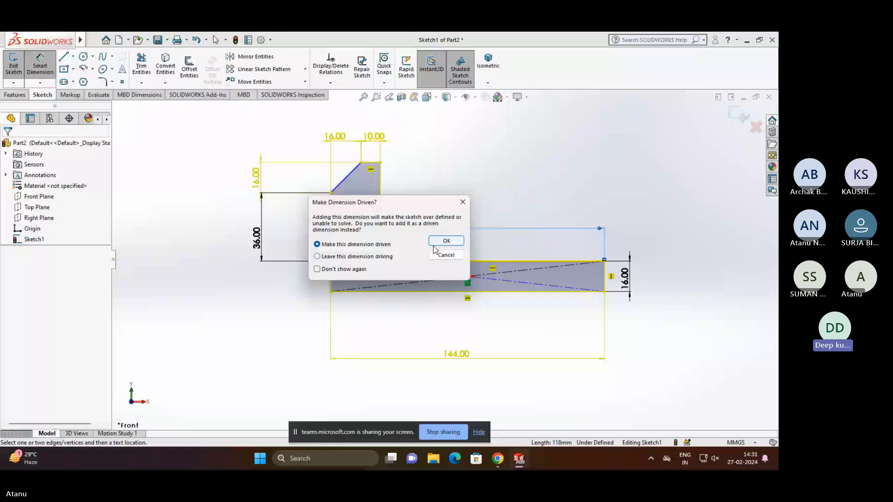
left_click(434, 244)
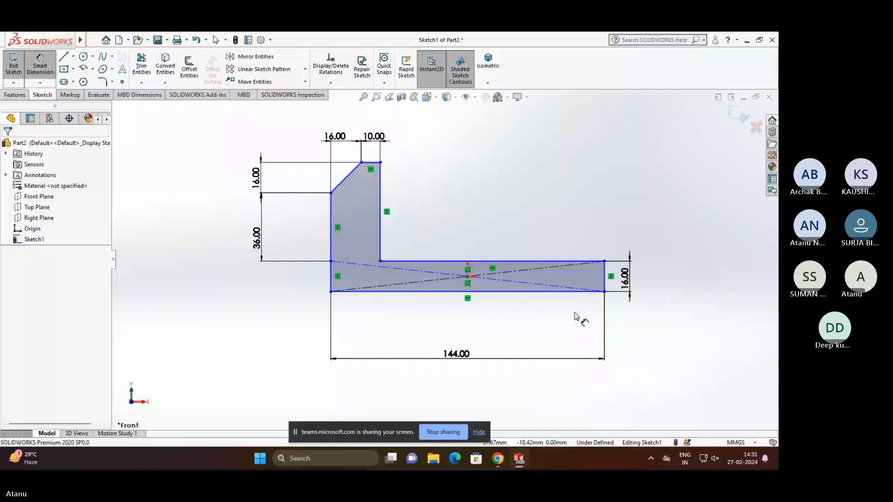
key("Escape")
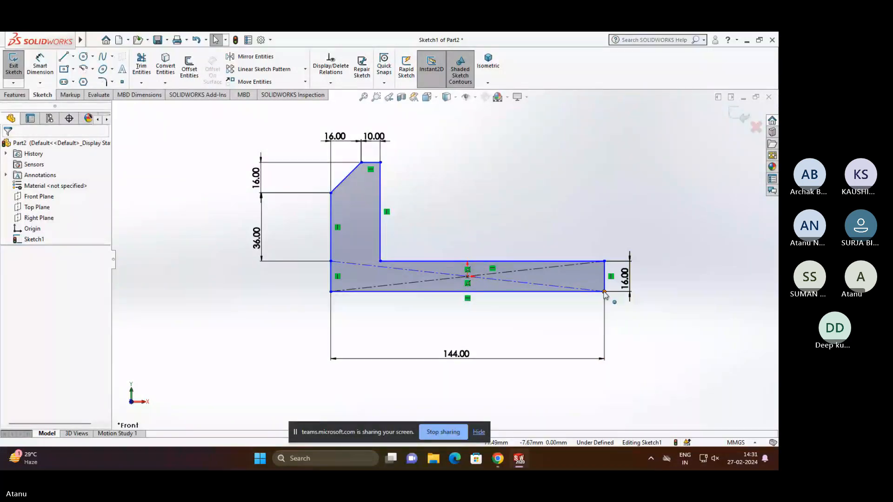
mouse_move(605, 292)
left_mouse_down()
mouse_move(470, 284)
mouse_move(487, 305)
left_mouse_up()
mouse_move(483, 268)
left_mouse_down()
mouse_move(607, 294)
mouse_move(601, 310)
mouse_move(701, 293)
mouse_move(696, 313)
mouse_move(611, 303)
mouse_move(606, 321)
left_mouse_up()
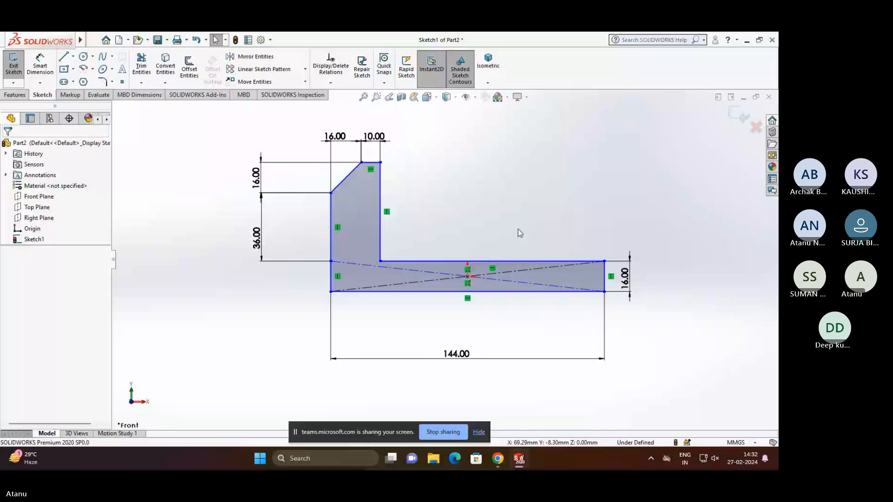
- Add a vertical dimension between the origin and the base's top edge, accepting its proposed value
left_click(40, 65)
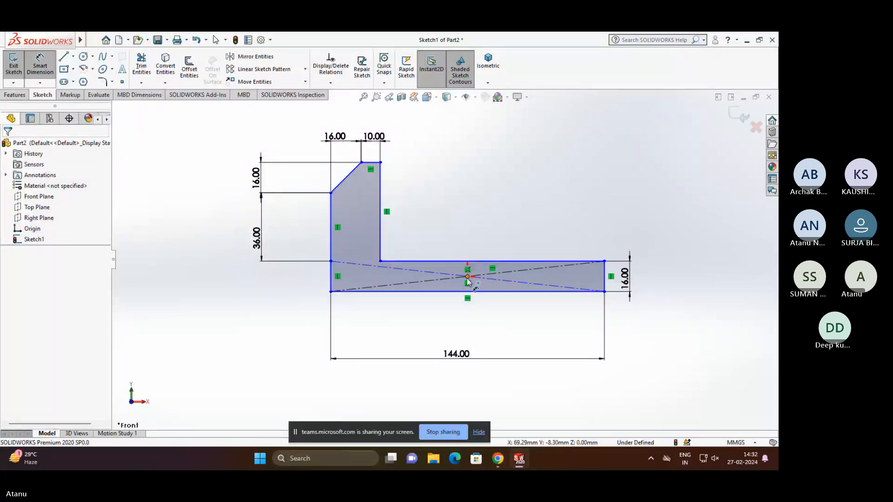
left_click(467, 278)
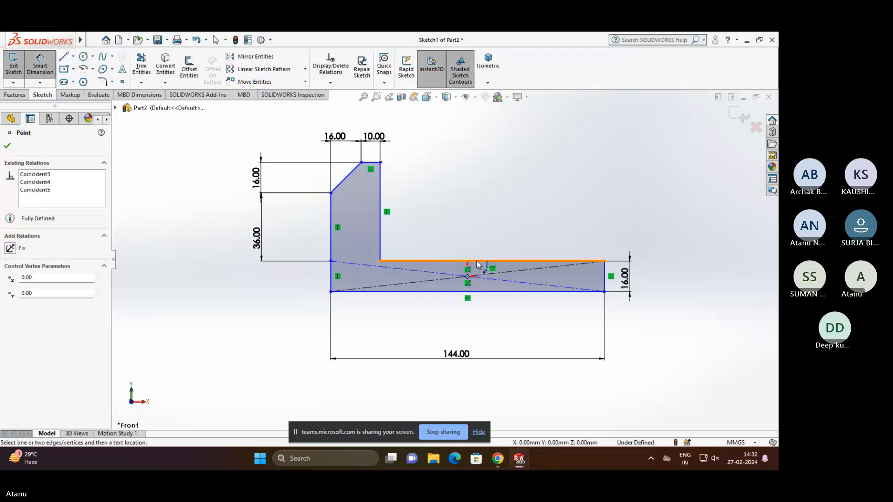
left_click(478, 262)
left_click(654, 269)
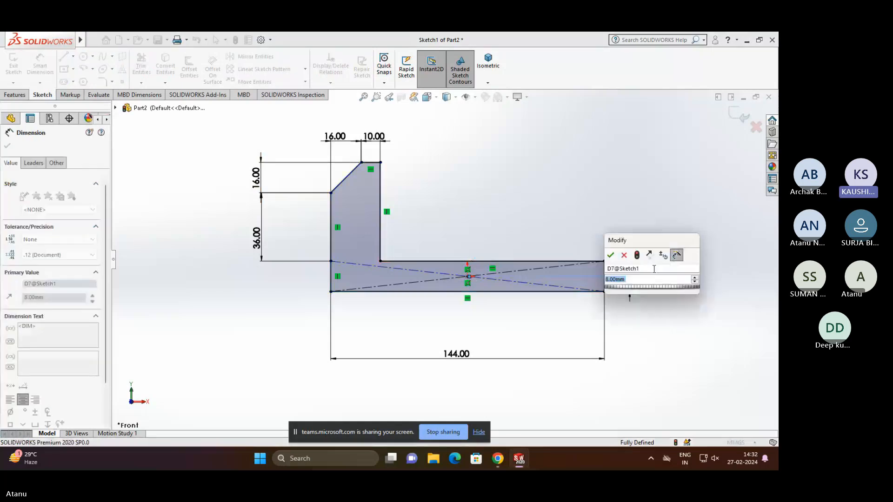
left_click(656, 296)
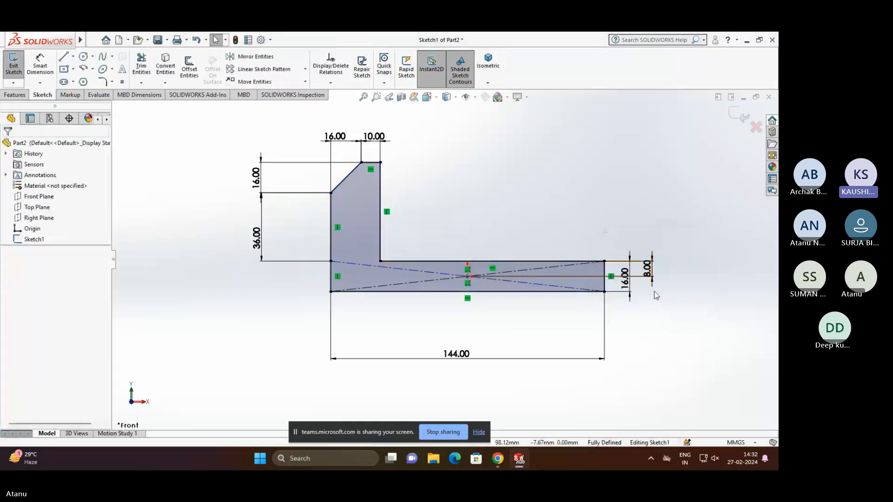
- Extrude the closed profile 64 mm with the Mid Plane end condition and clear the selection
left_click(21, 97)
left_click(15, 72)
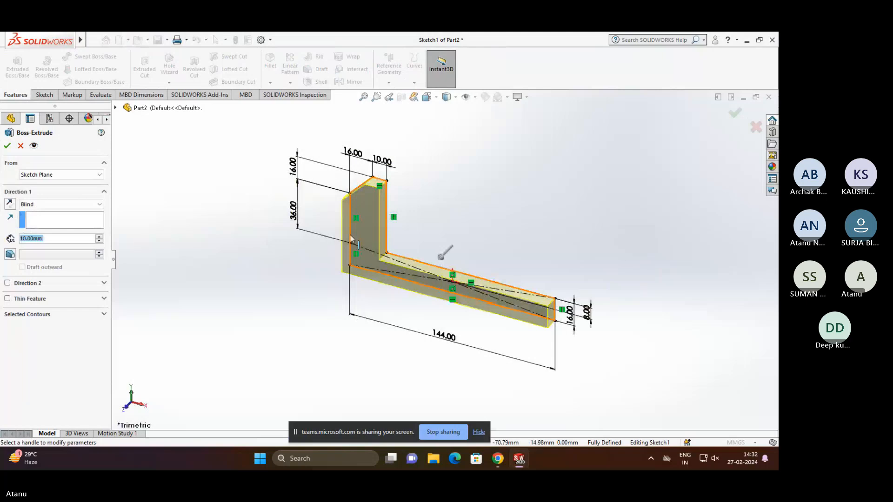
type("64")
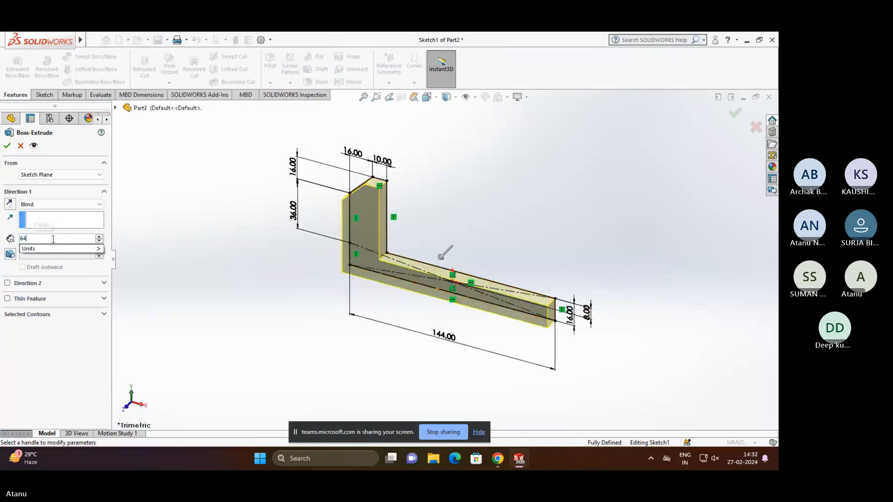
key("Return")
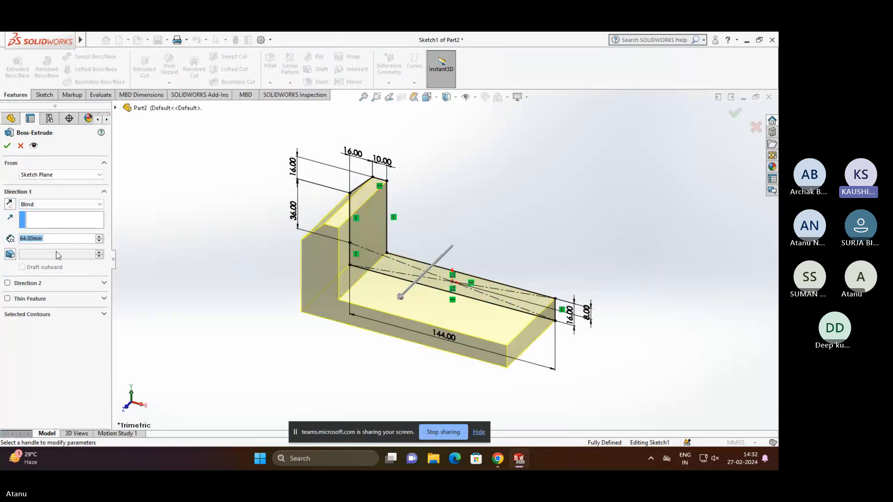
left_click(77, 205)
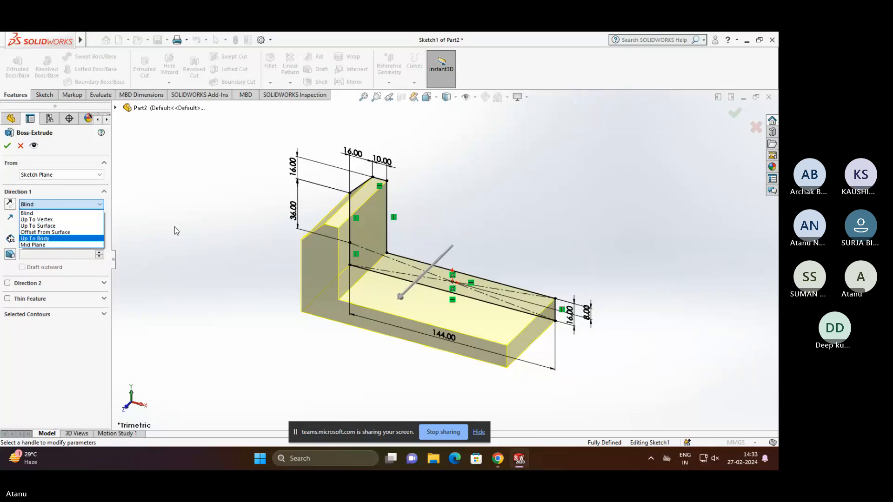
left_click(84, 246)
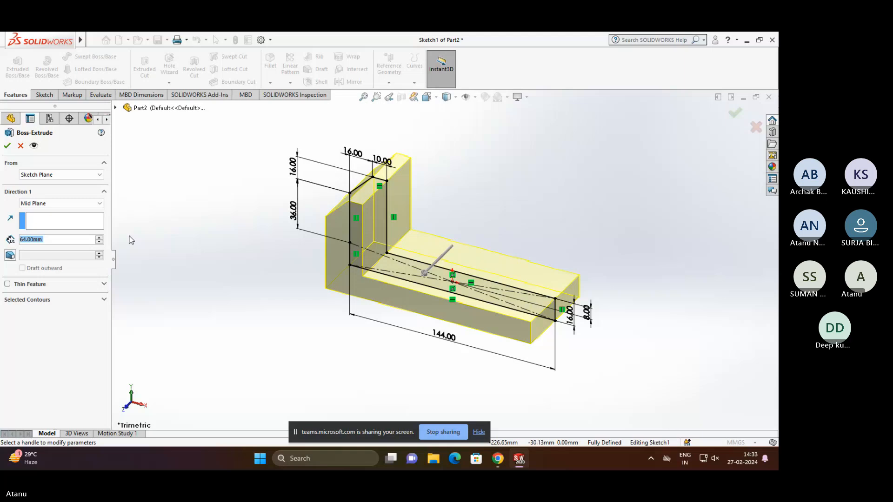
key("Return")
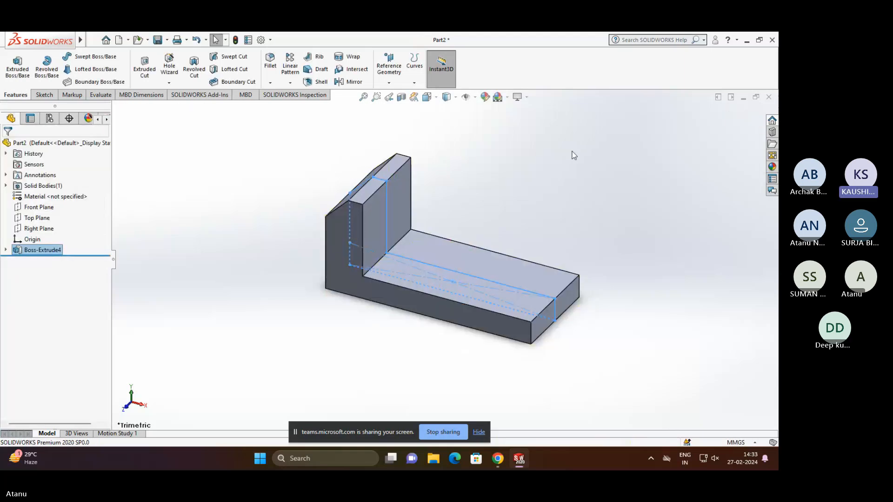
left_click(546, 180)
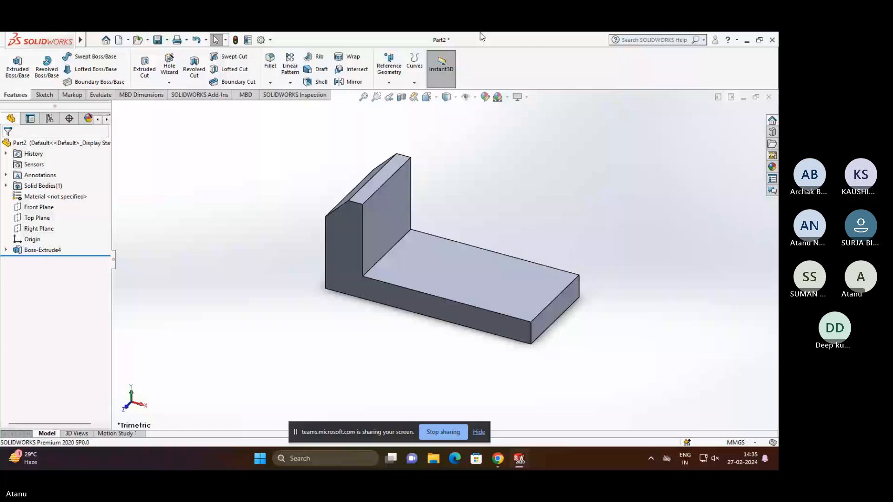
left_click(44, 94)
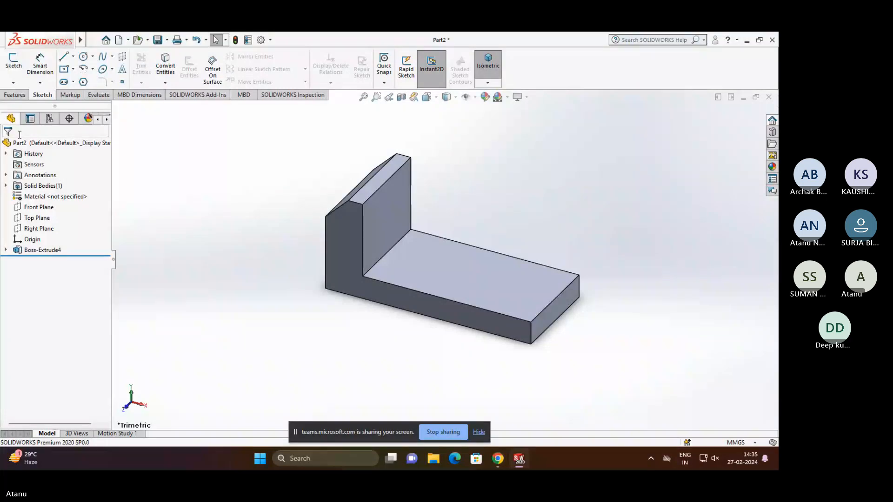
left_click(16, 94)
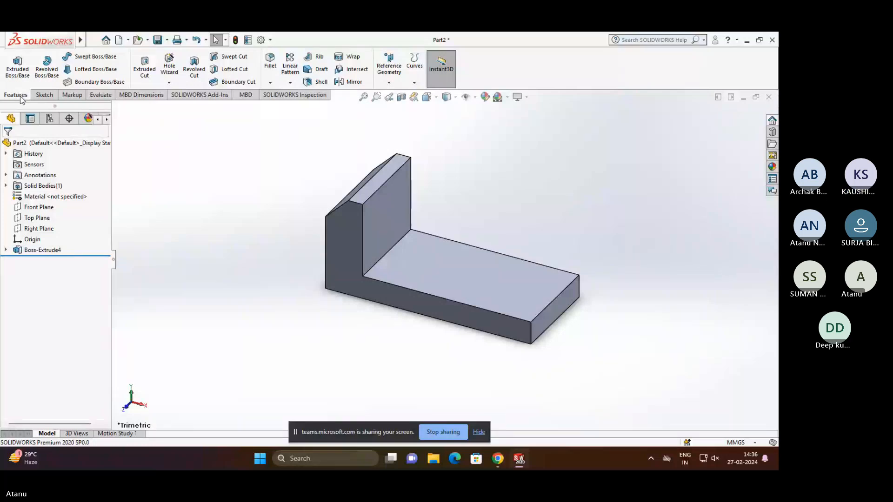
left_click(450, 431)
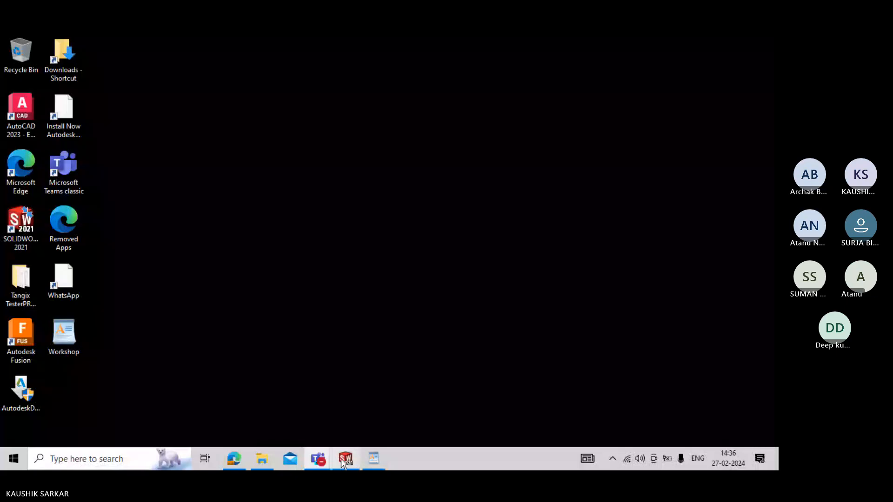
- Switch to the BENCH VICE (1) document in WordPad, maximize it and enlarge its view to 124%
left_click(344, 458)
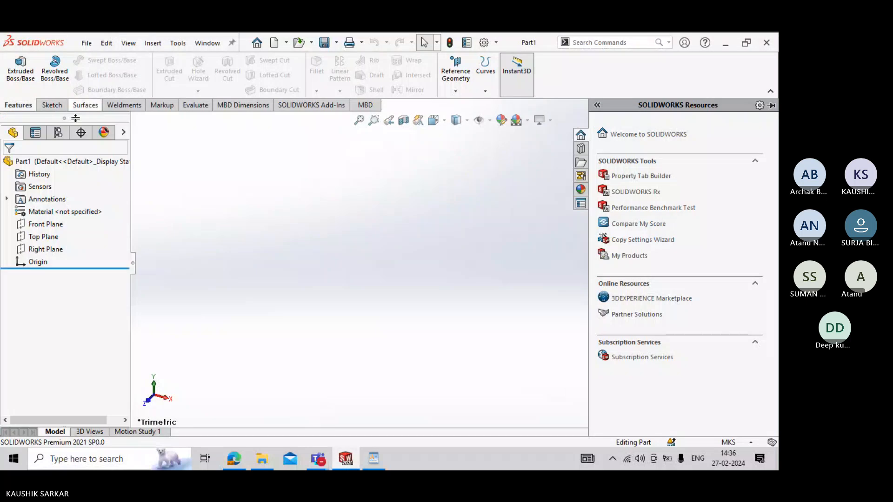
left_click(373, 459)
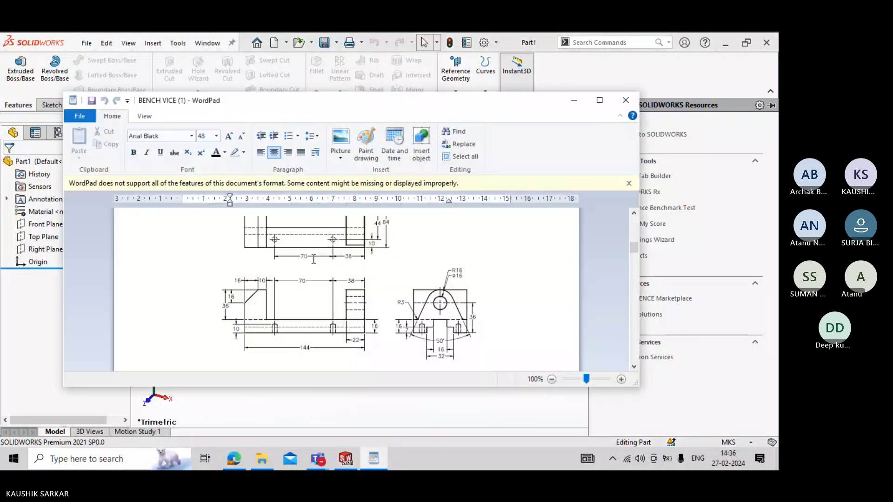
scroll(314, 259, "up", 3)
left_click(599, 100)
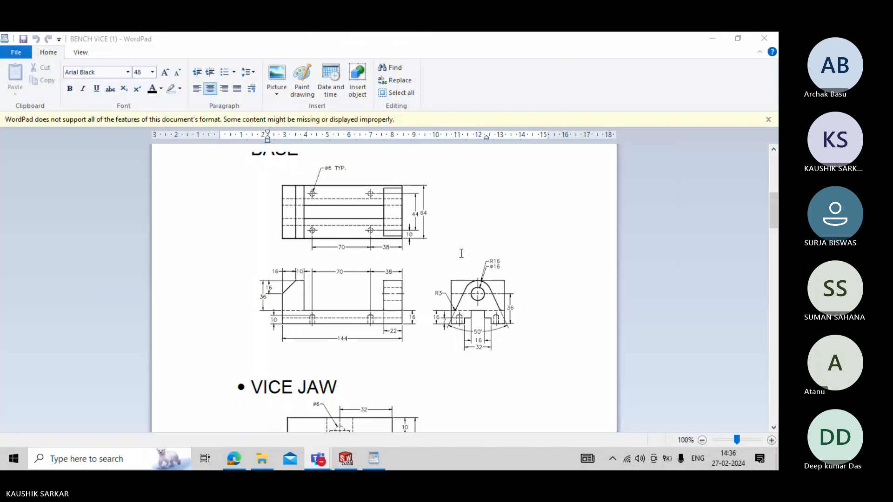
scroll(461, 254, "up", 5)
scroll(461, 253, "down", 5)
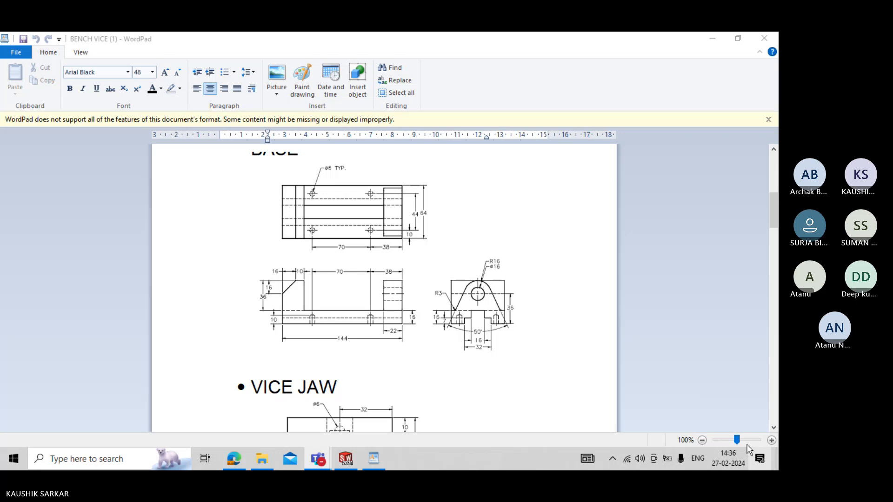
left_click_drag(745, 440, 735, 441)
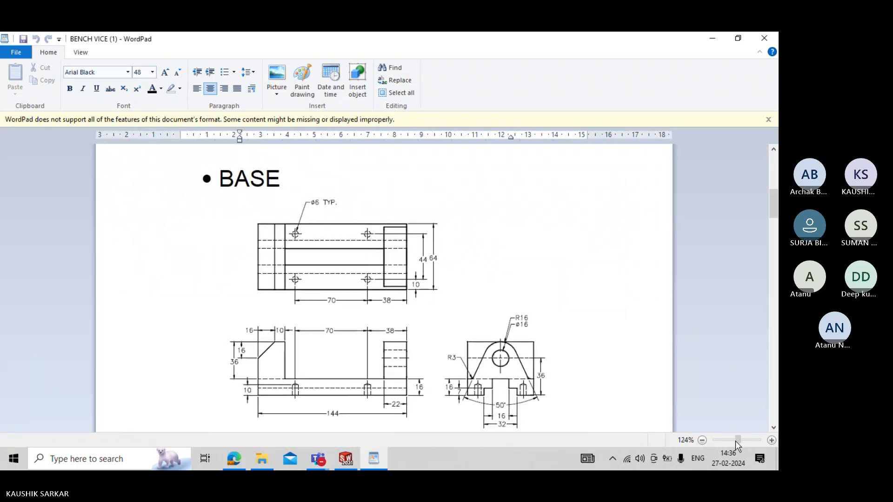
- Examine the assembled vice illustration and the dimensioned views of the BASE part in the document
scroll(387, 273, "down", 4)
scroll(387, 273, "up", 15)
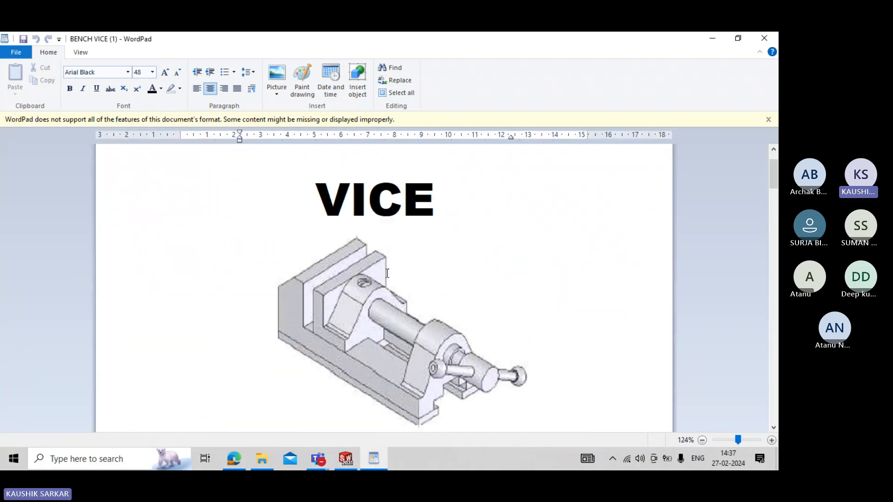
scroll(387, 273, "down", 1)
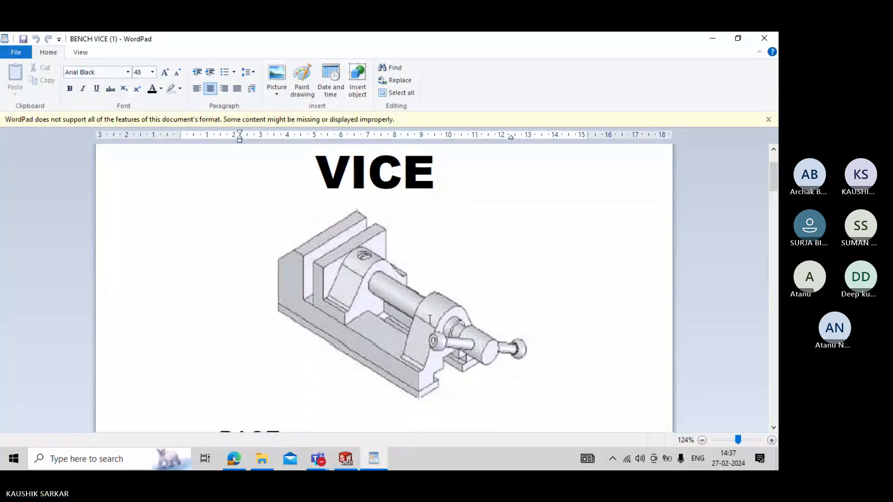
scroll(431, 316, "down", 6)
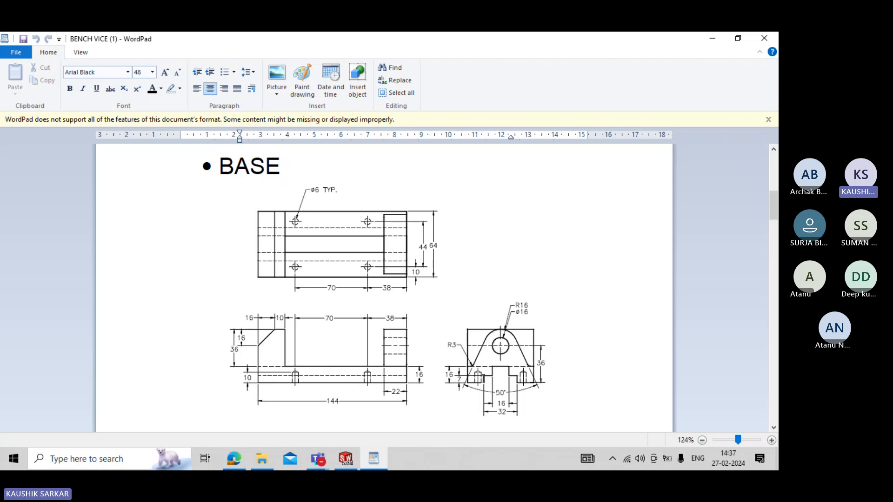
scroll(292, 266, "down", 1)
scroll(293, 266, "down", 1)
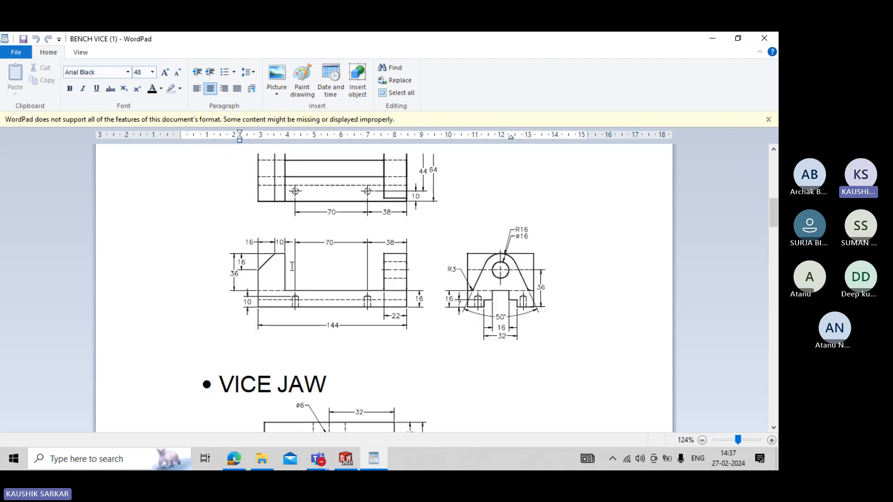
scroll(292, 266, "down", 1)
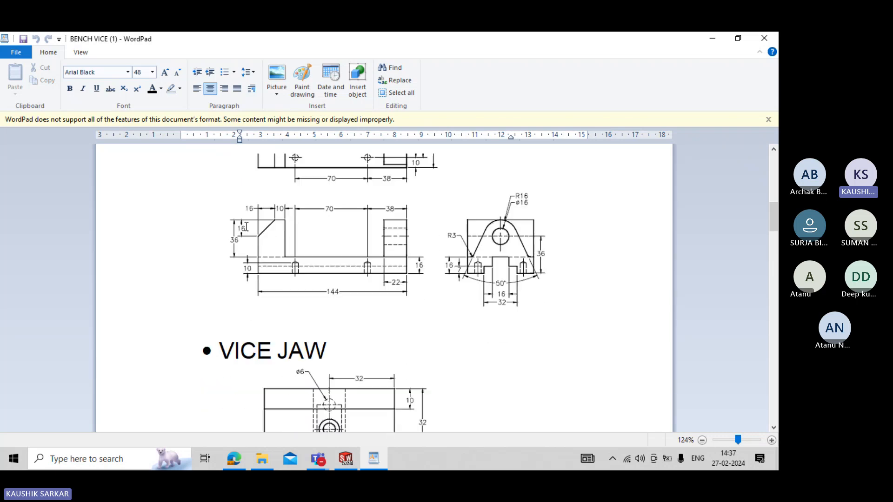
left_click(272, 241)
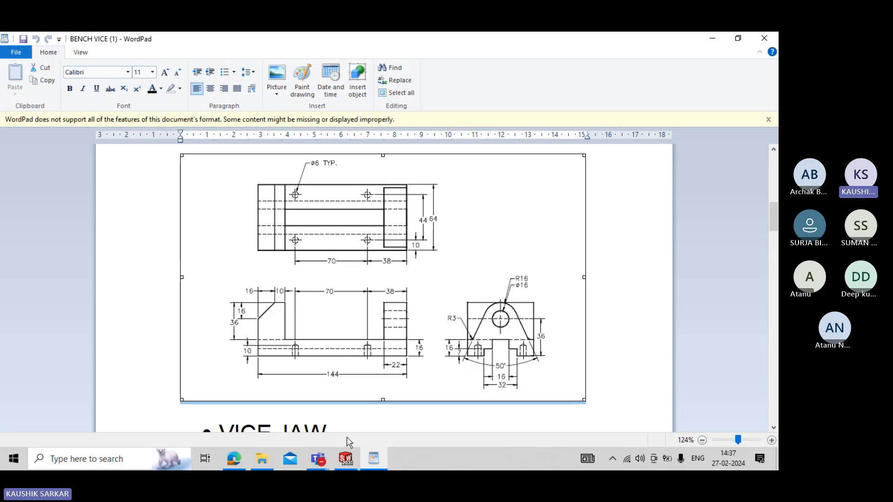
- Switch to SOLIDWORKS and start a sketch on the Front Plane of the empty part
left_click(346, 459)
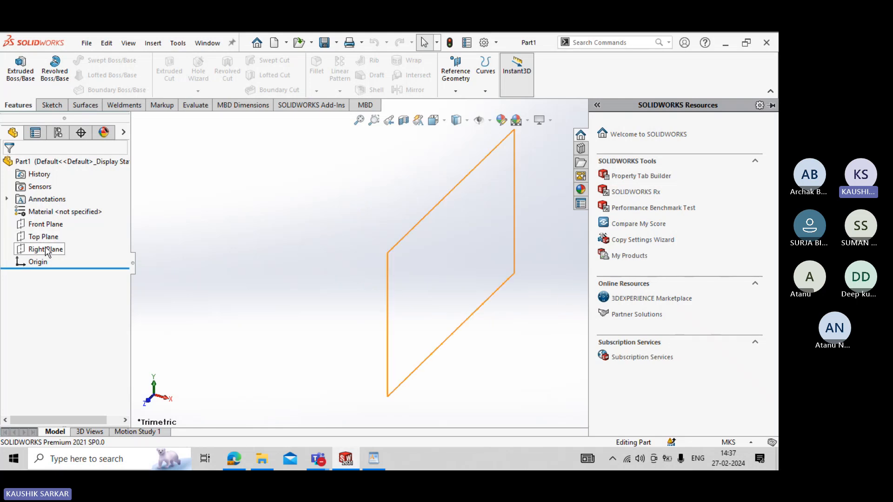
left_click(43, 227)
left_click(68, 204)
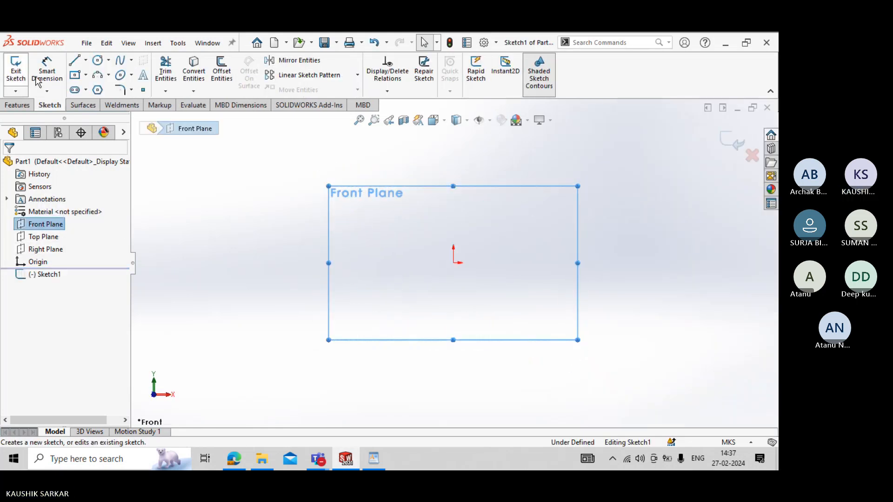
- Sketch a closed L-shaped line profile from the origin with a chamfered upright and a base about 0.15 m long
left_click(75, 60)
left_click(454, 263)
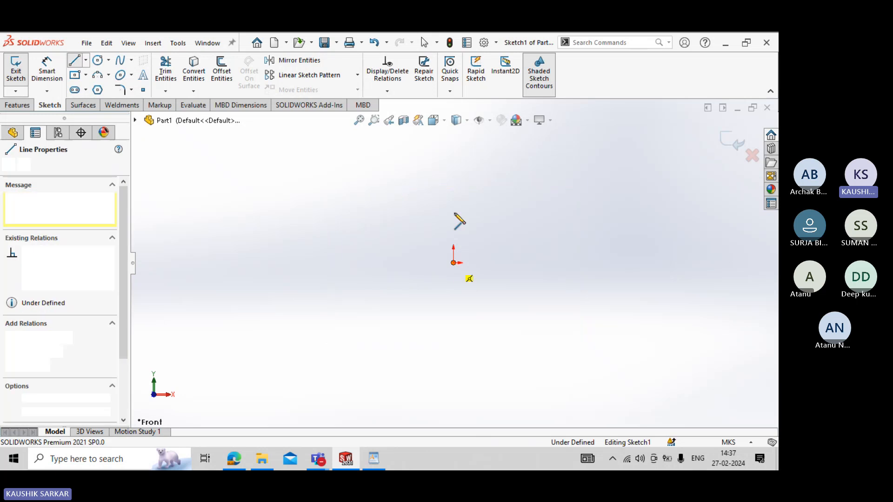
left_click(454, 199)
left_click(486, 155)
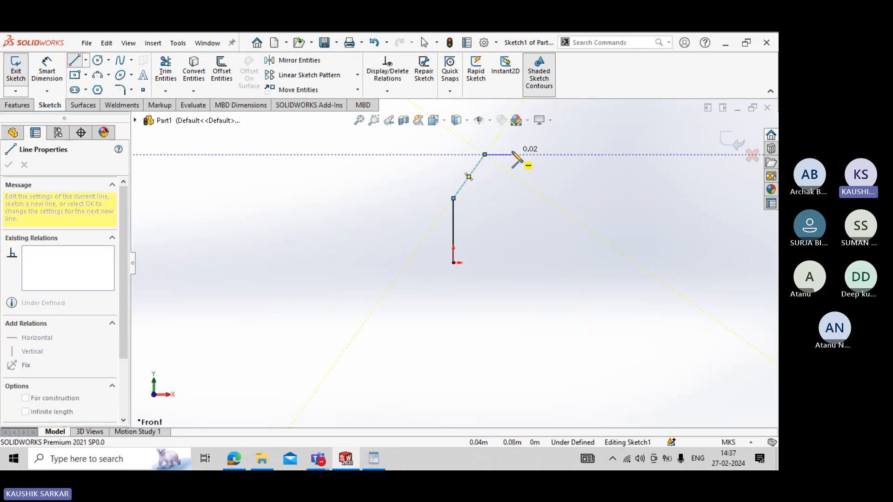
left_click(512, 154)
left_click(511, 231)
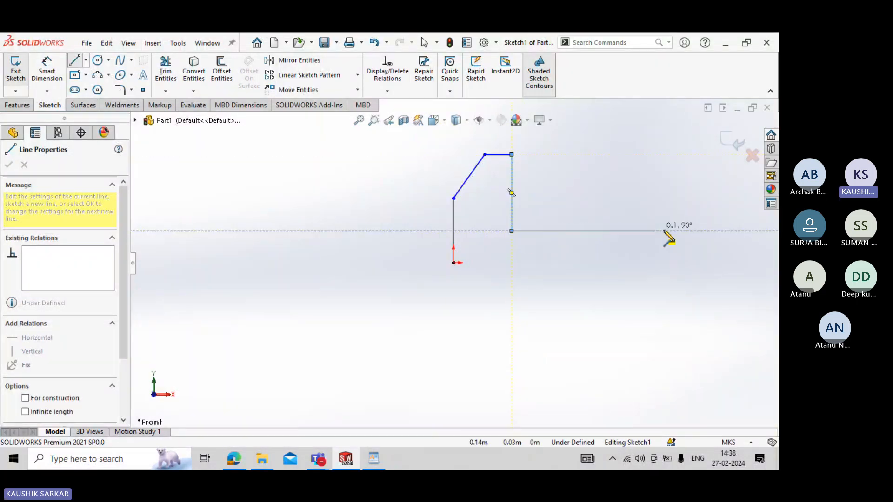
left_click(667, 230)
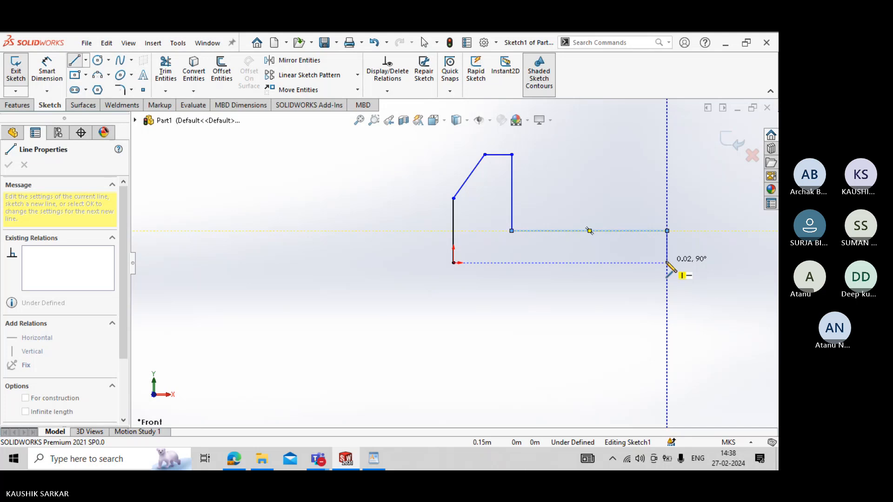
left_click(667, 262)
left_click(454, 263)
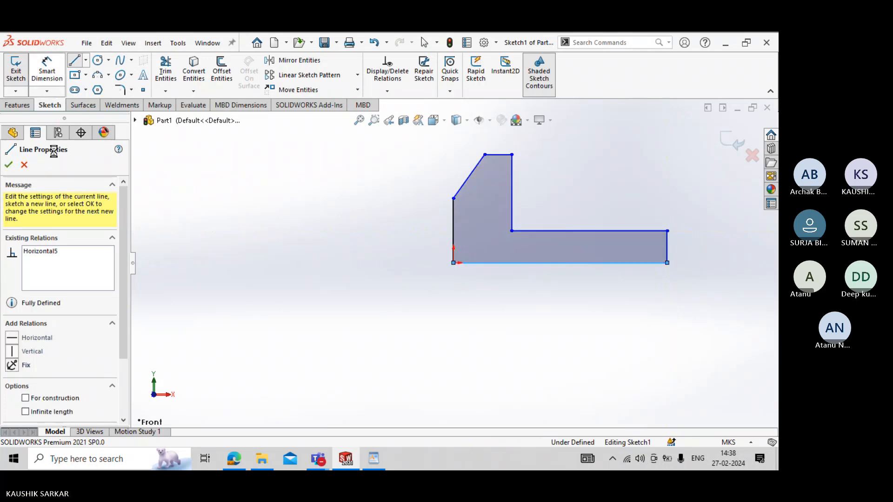
key("Escape")
- Dimension the length of the profile's bottom edge below the sketch, accepting the proposed value
left_click(508, 263)
left_click(499, 317)
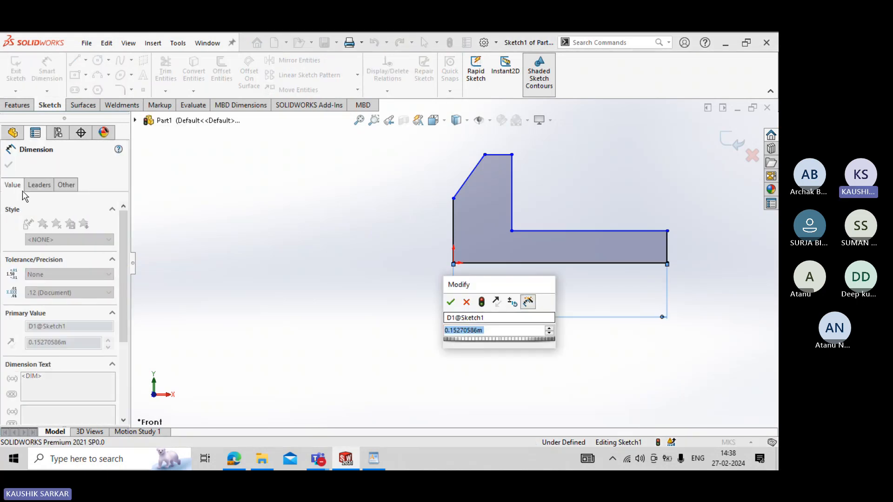
key("Return")
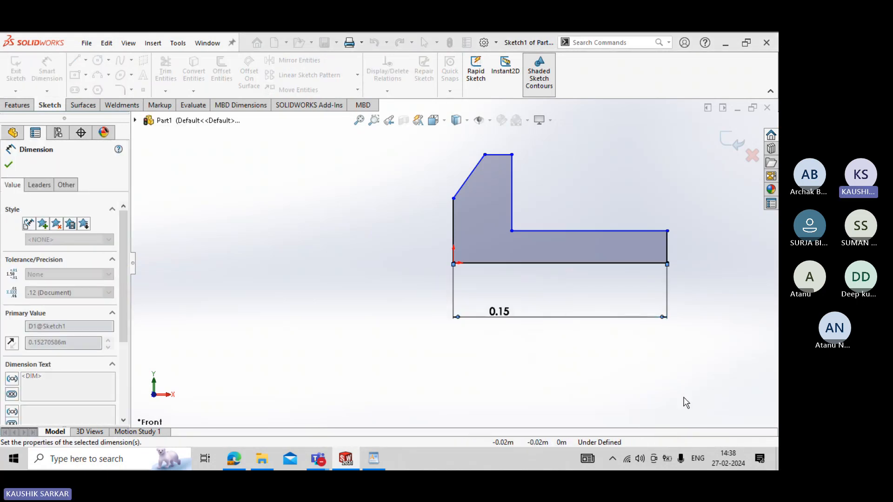
- Switch the document units to MMGS (millimeter, gram, second) and reopen the profile sketch for editing
left_click(729, 442)
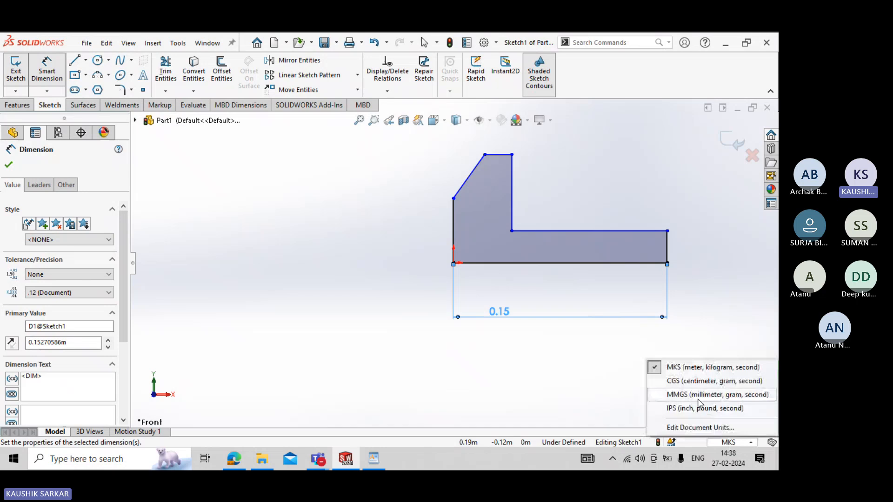
left_click(698, 399)
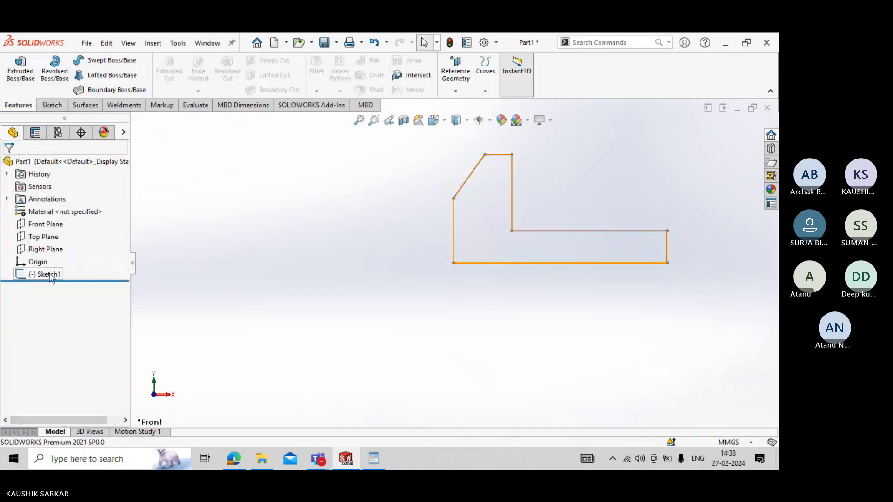
left_click(52, 276)
left_click(60, 247)
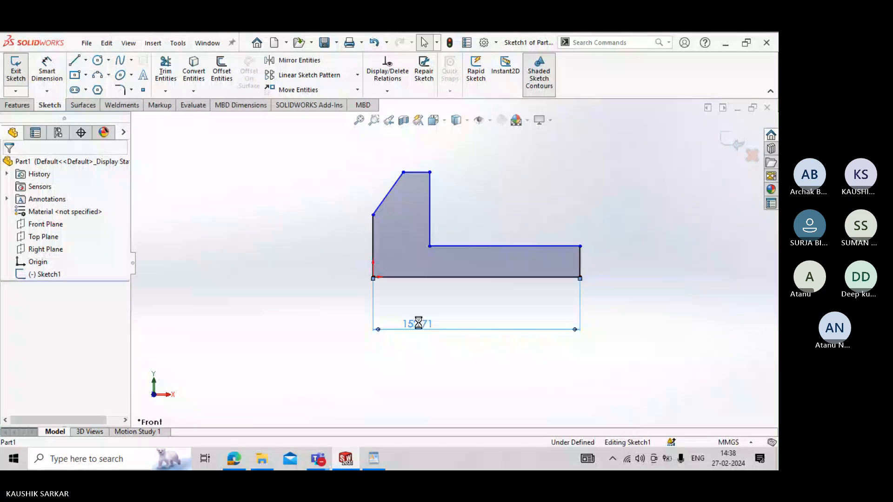
- Check the overall base length on the bench vice drawing and set the profile's bottom edge to 144 mm
double_click(419, 323)
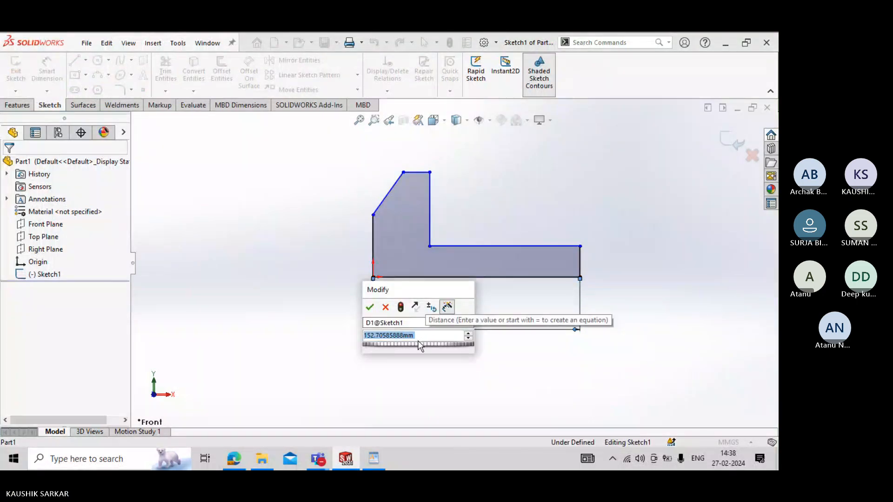
key("alt+Tab")
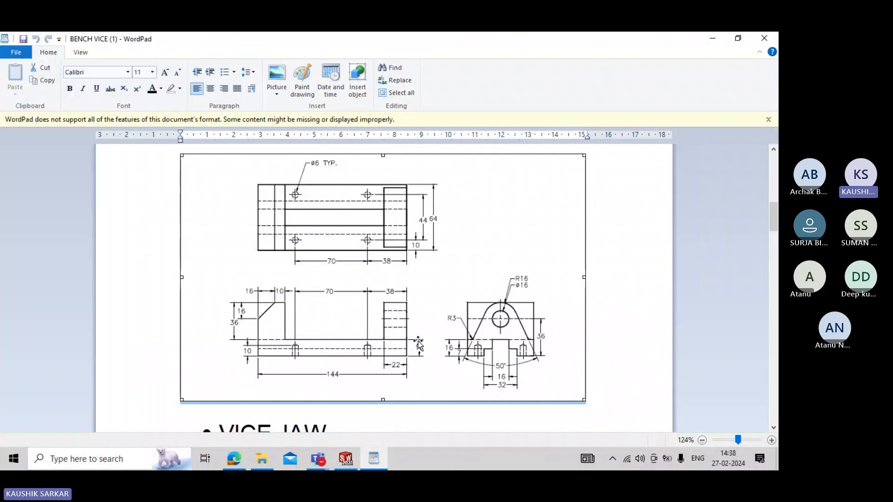
key("alt+Tab")
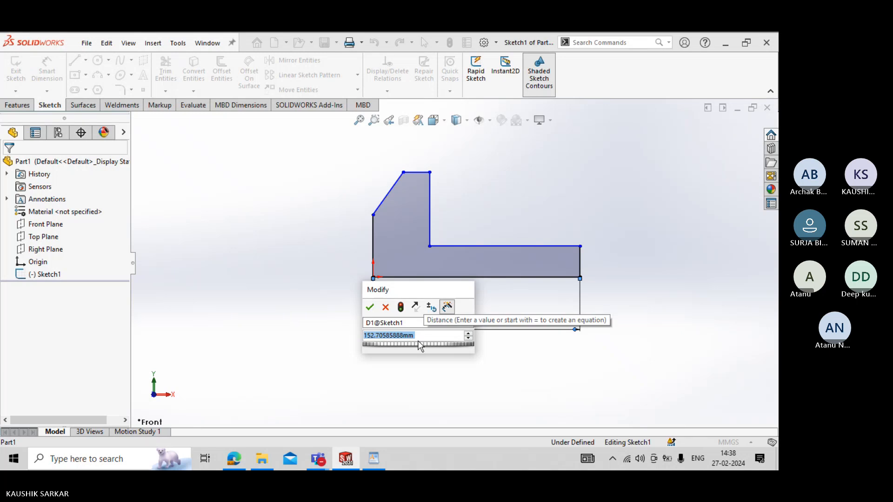
type("144")
key("Return")
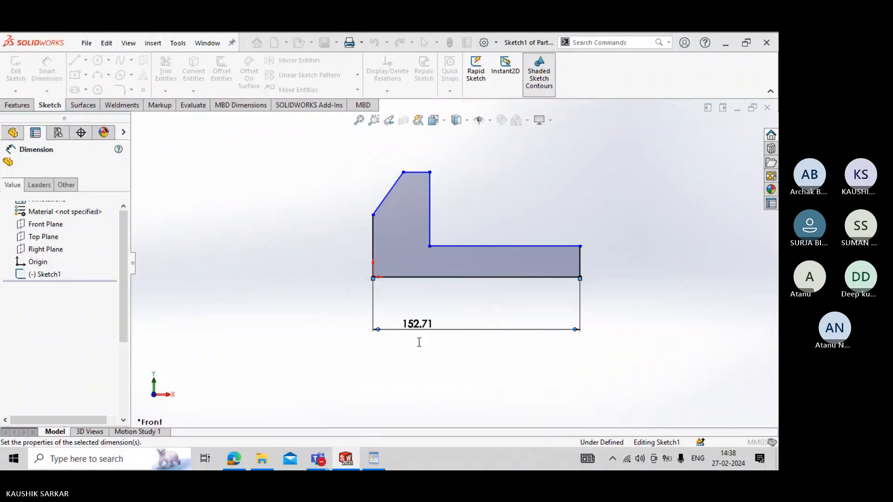
key("Escape")
- Dimension the profile's left vertical edge and set its length to 10 mm after consulting the bench vice drawing
left_click(373, 256)
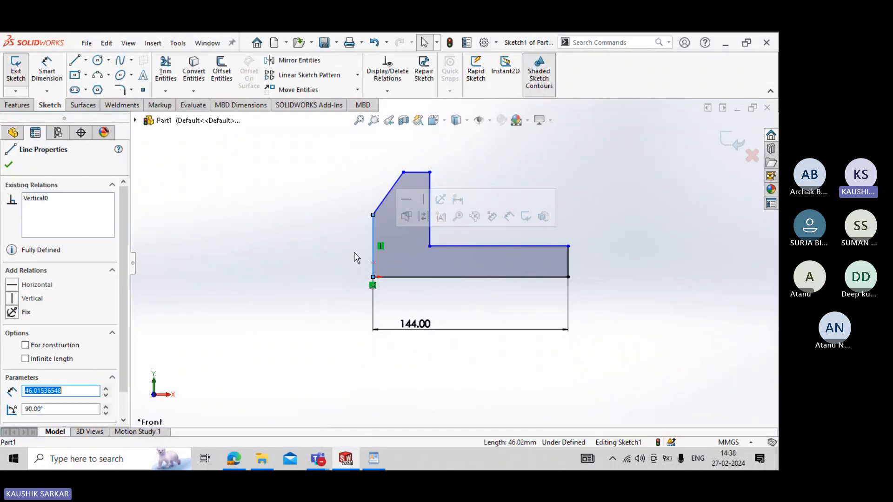
left_click(45, 75)
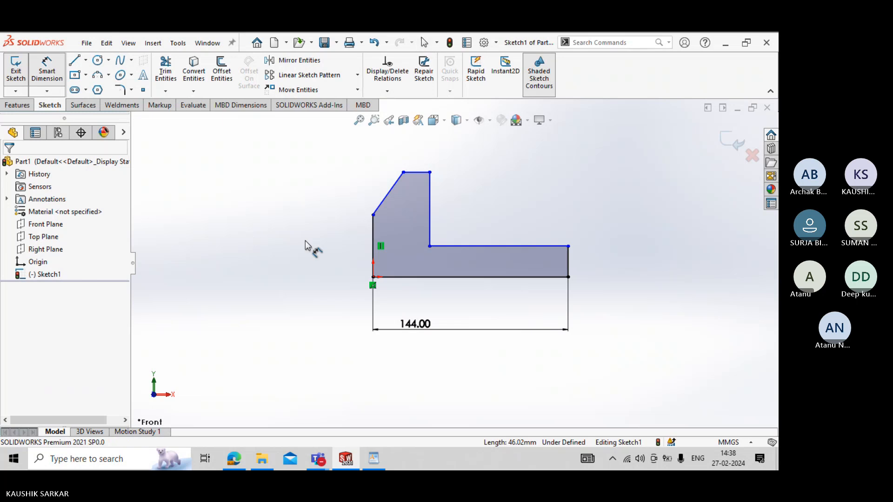
left_click(374, 244)
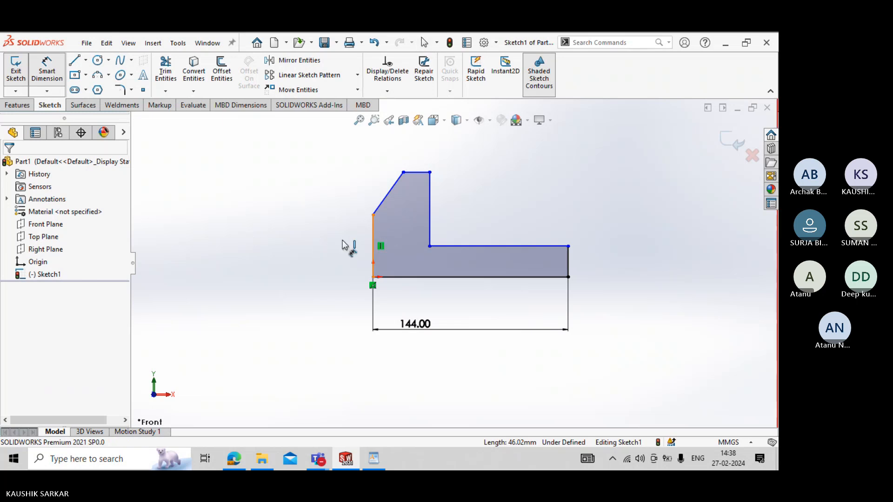
left_click(343, 245)
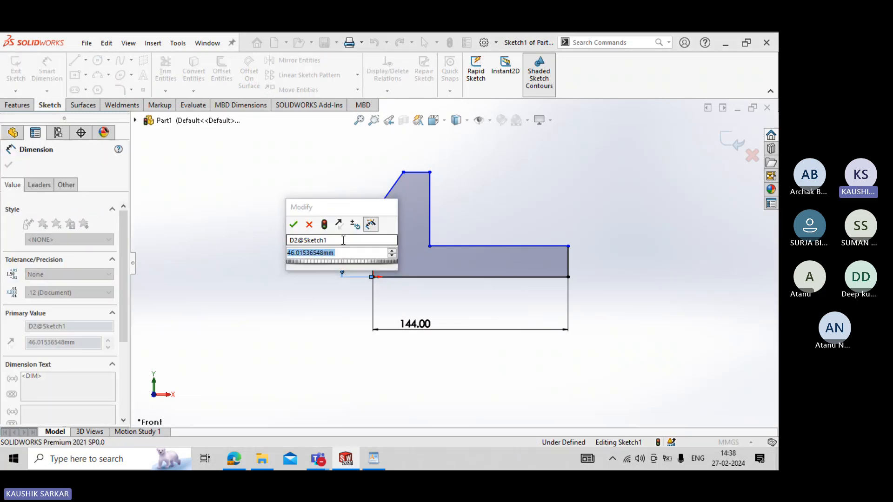
key("alt+Tab")
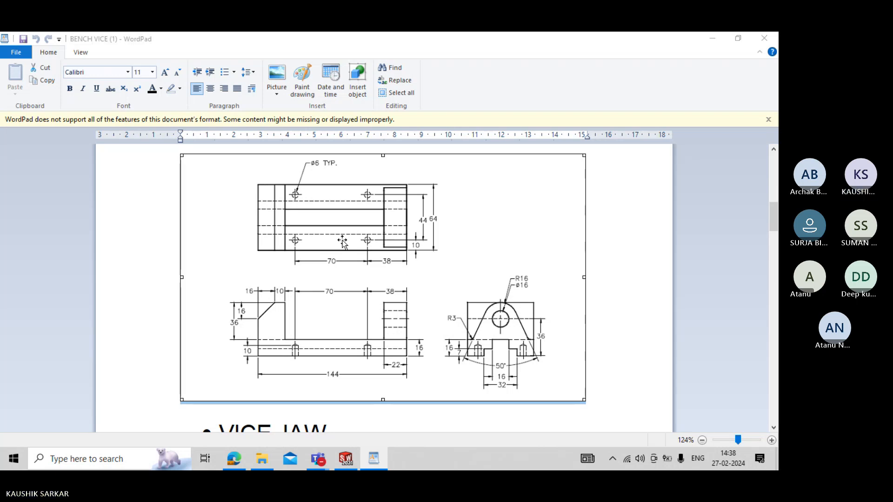
key("alt+Tab")
type("10")
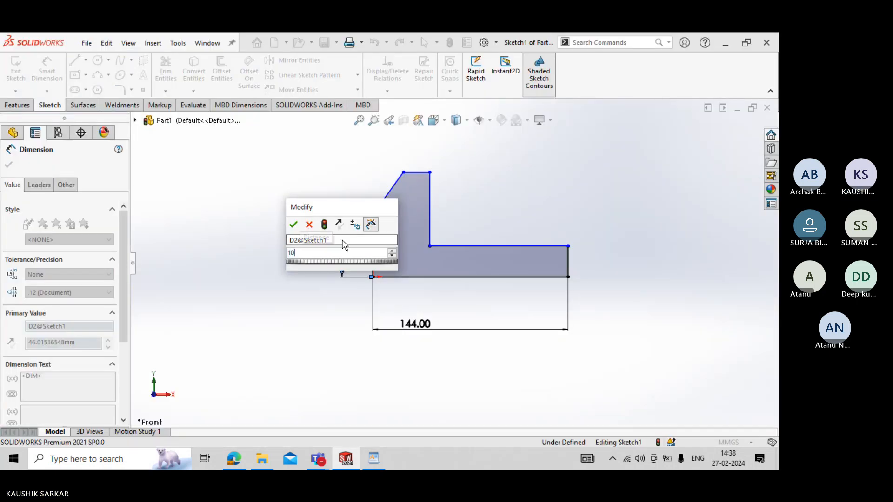
key("Return")
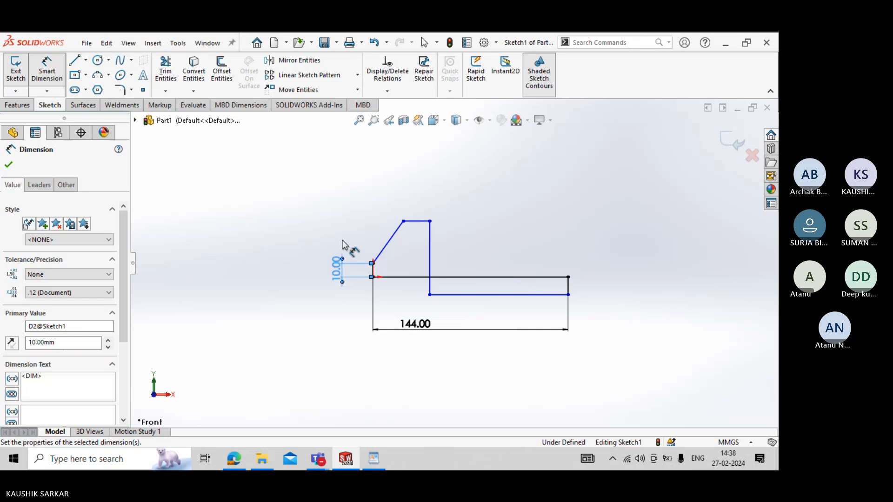
key("Escape")
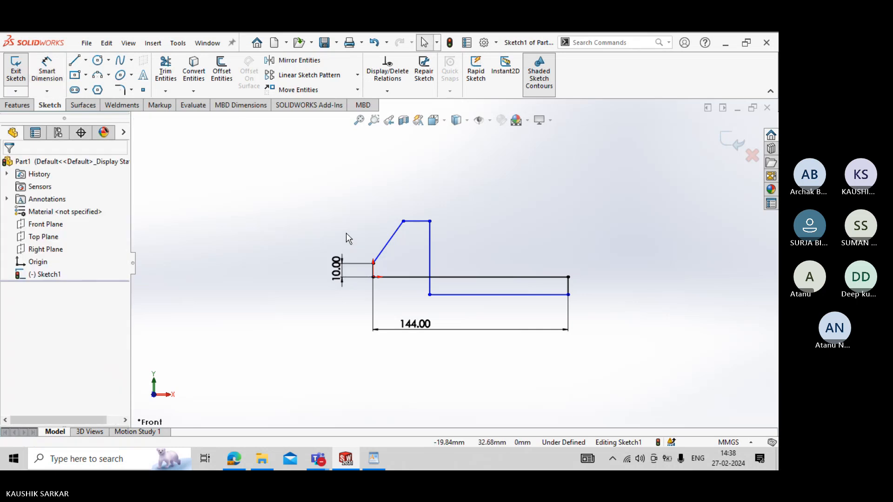
- Move the profile's inner corner back above the bottom edge and set the left vertical edge's length to 16 mm
left_click_drag(429, 297, 431, 258)
left_click(47, 70)
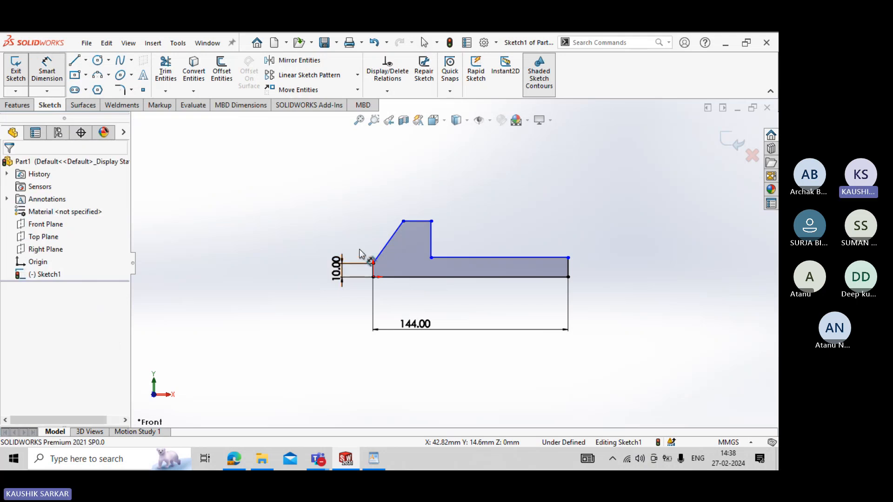
key("alt+Tab")
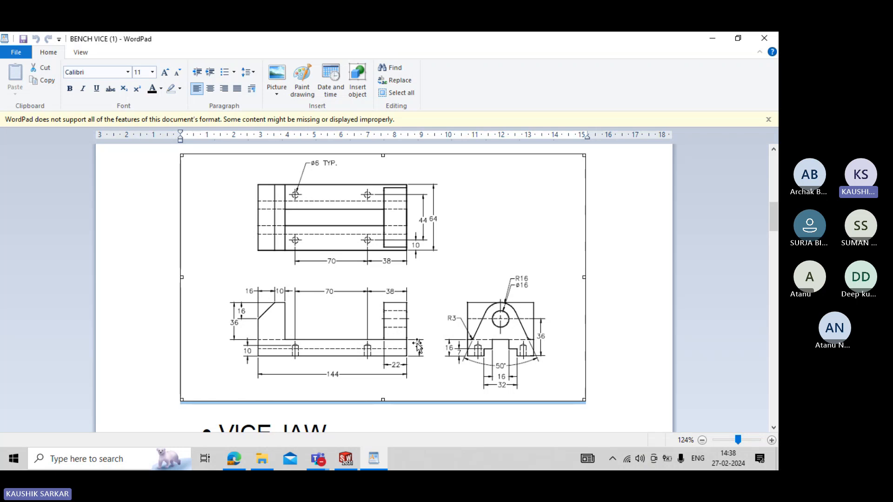
left_click(346, 459)
double_click(369, 266)
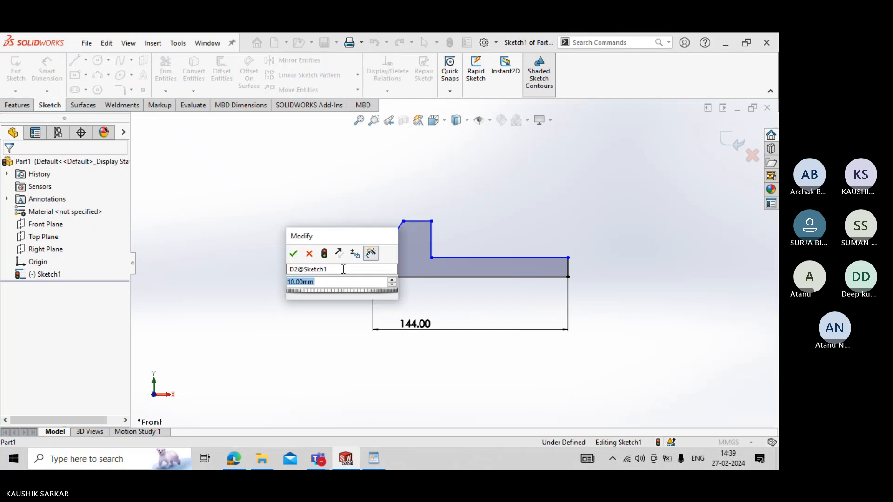
type("16")
key("Return")
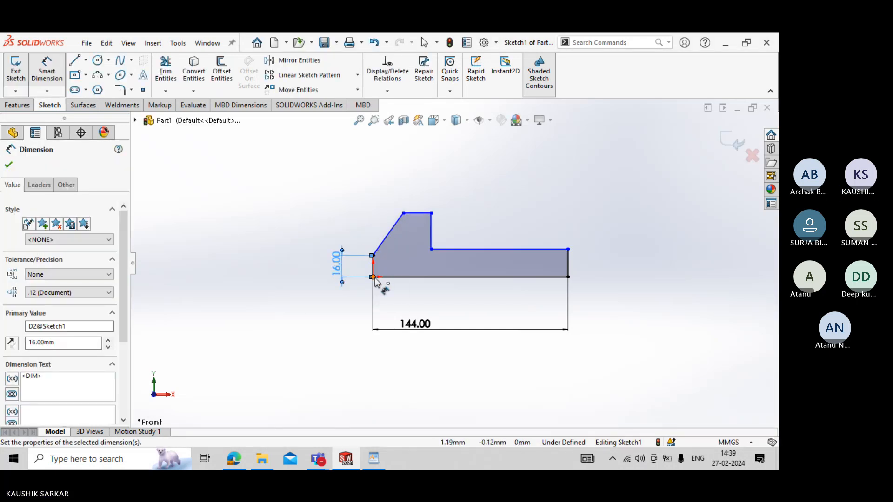
- Dimension the vertical distance between the sloped line's two endpoints as 36 mm and compare it with the drawing
left_click(394, 228)
left_click(372, 255)
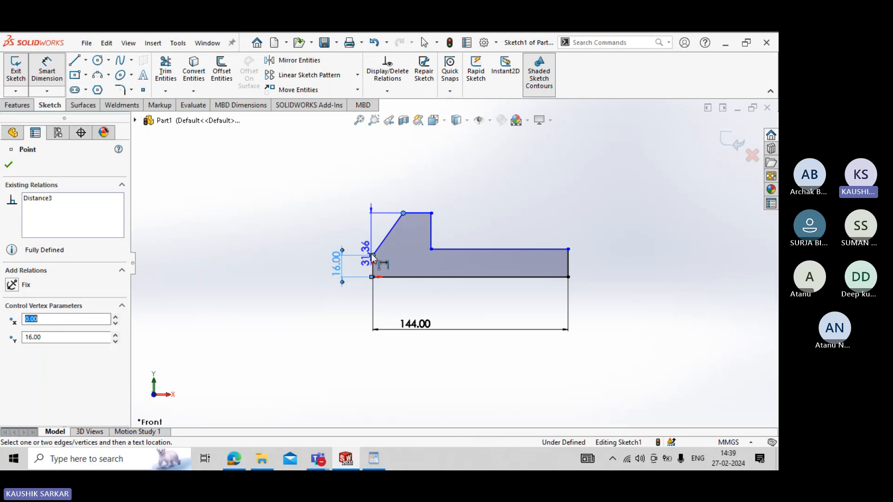
left_click(303, 242)
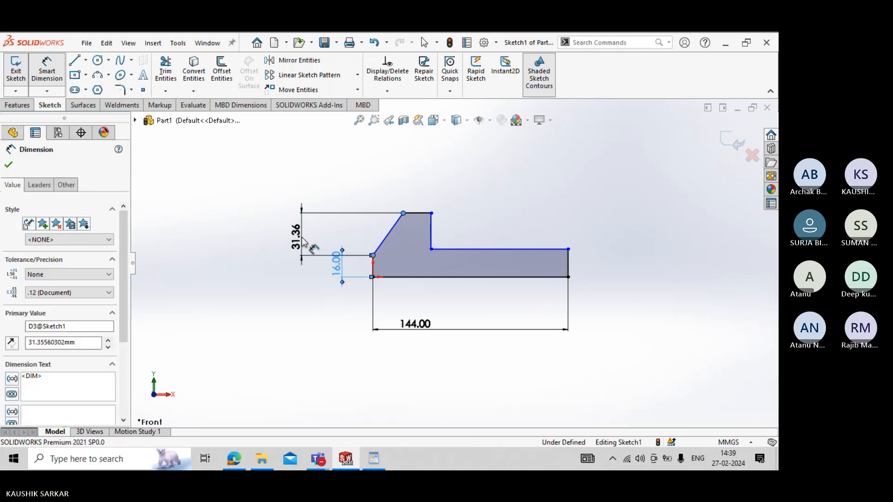
type("36")
key("Return")
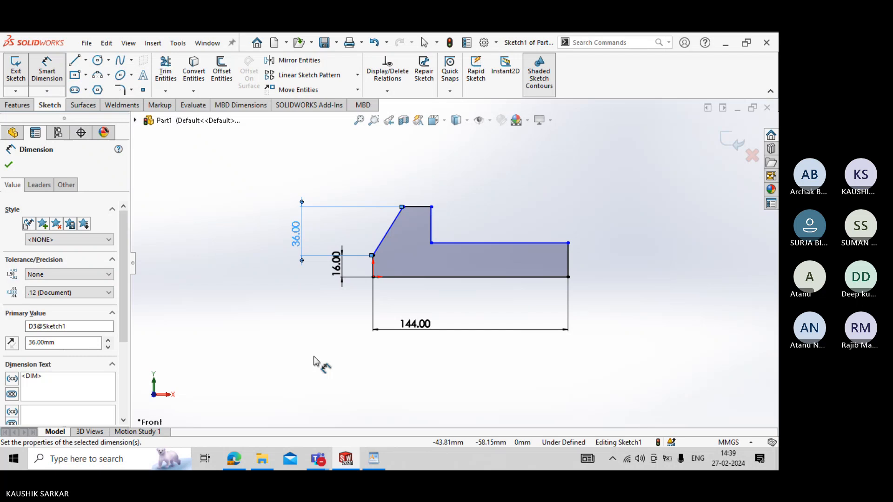
key("alt+Tab")
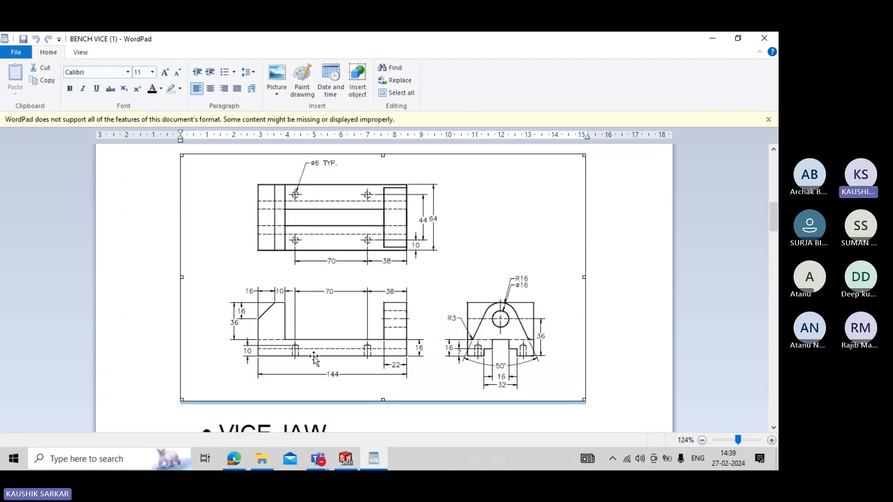
key("alt+Tab")
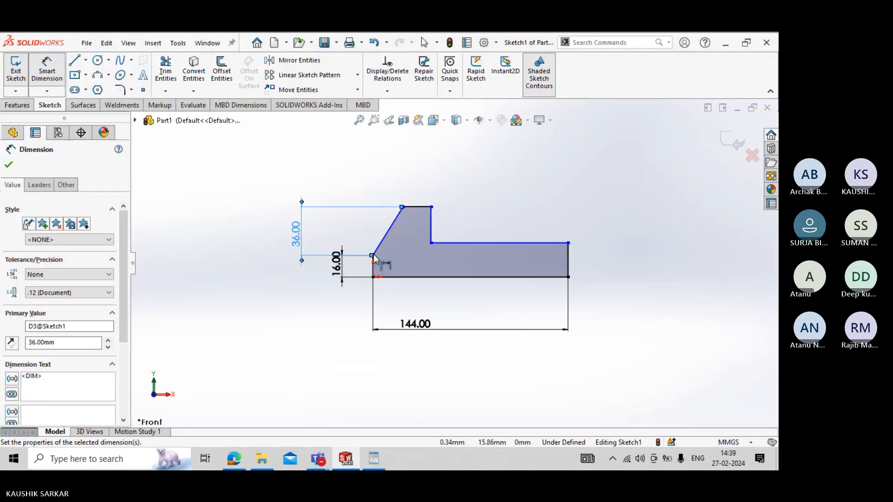
key("Escape")
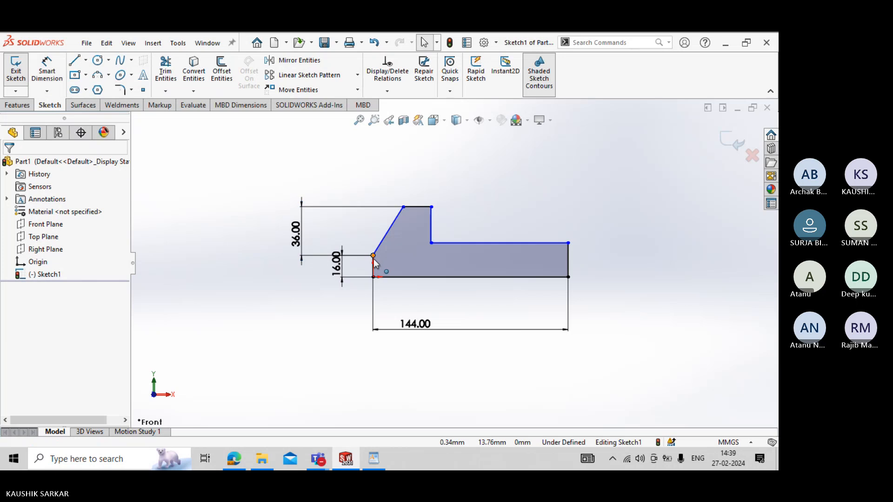
- Replace the sloped line with a vertical line about 20 mm long above the left edge and a shorter slope to the top edge
key("alt+Tab")
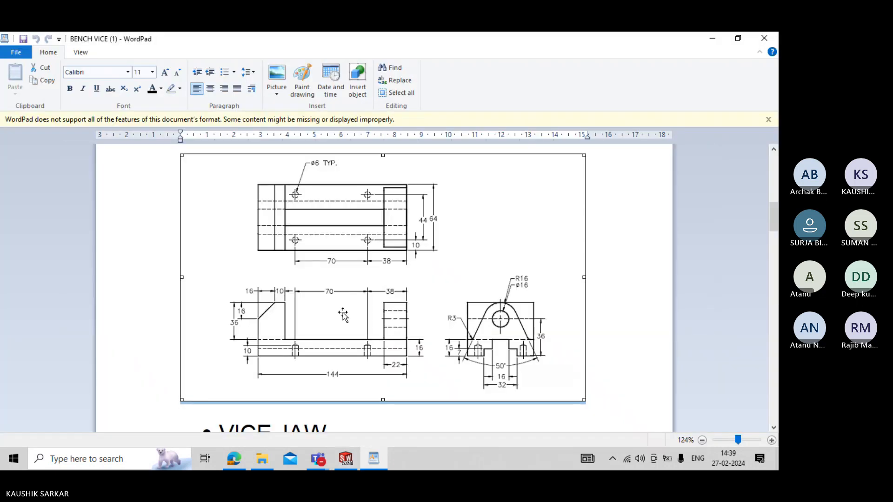
key("alt+Tab")
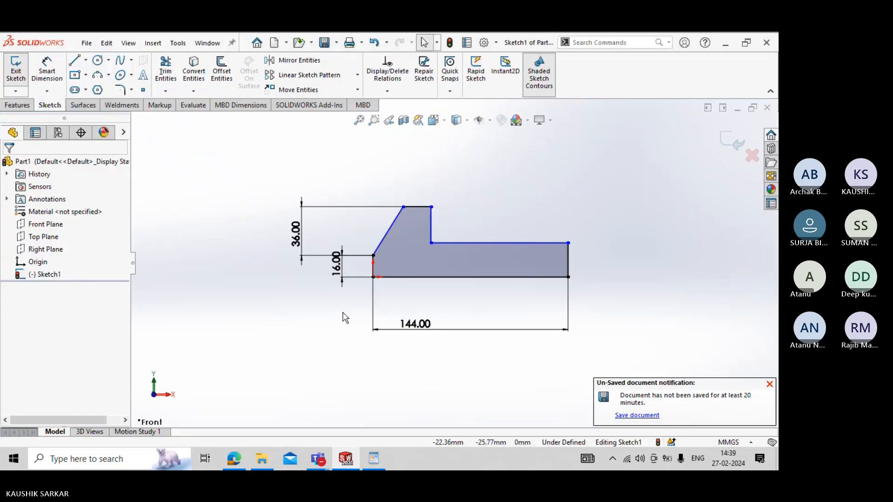
key("alt+Tab")
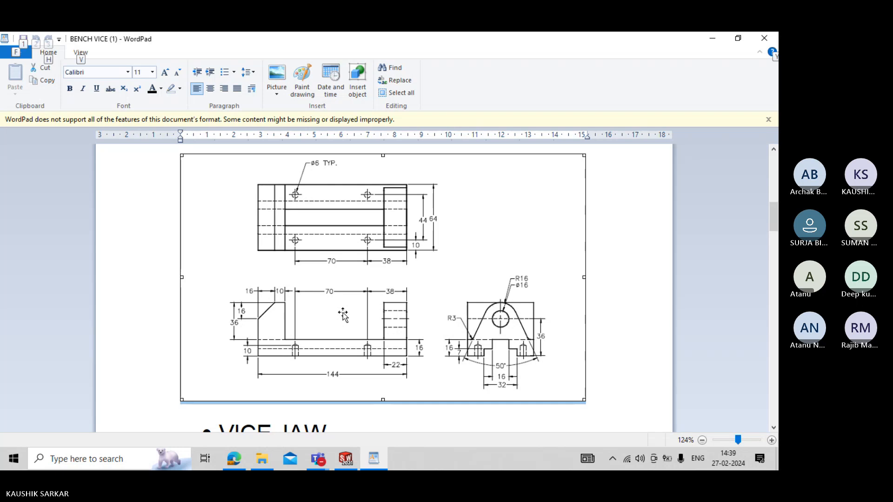
key("alt+Tab")
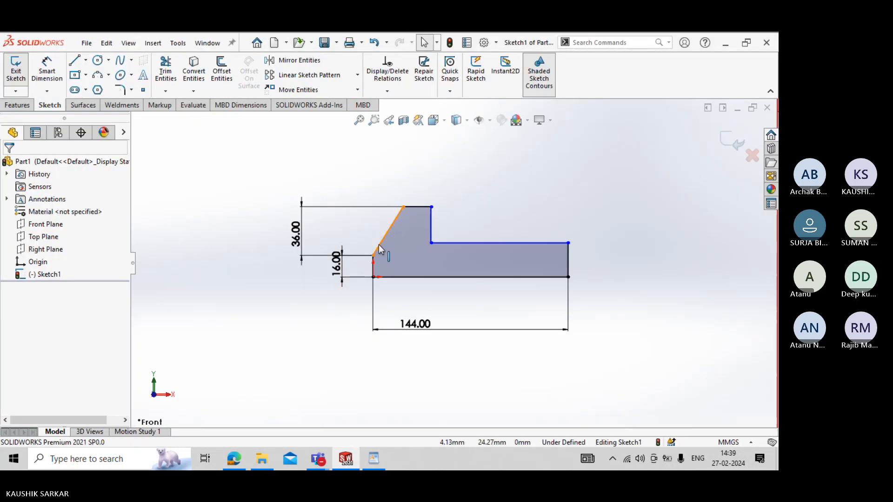
left_click(379, 250)
key("Delete")
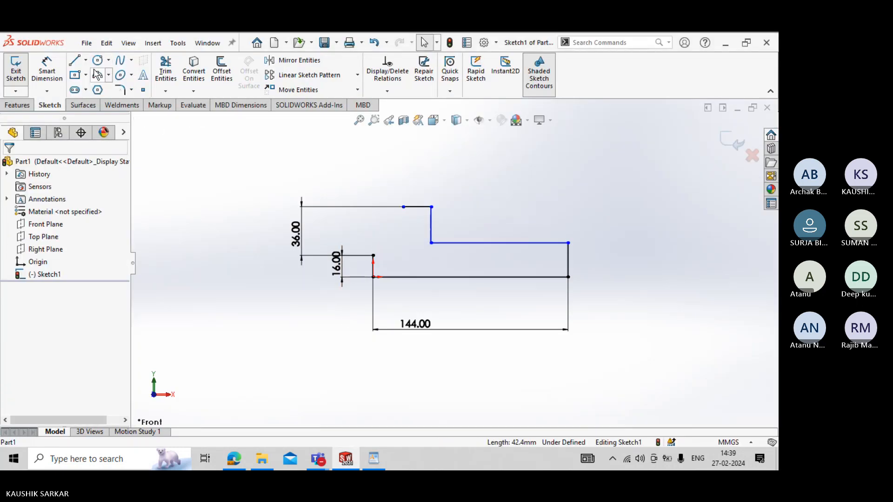
left_click(74, 61)
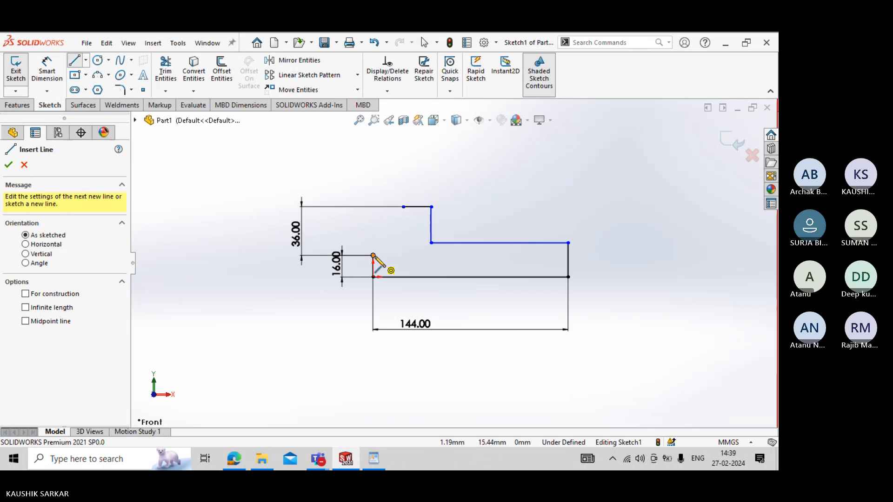
left_click(373, 255)
left_click(374, 228)
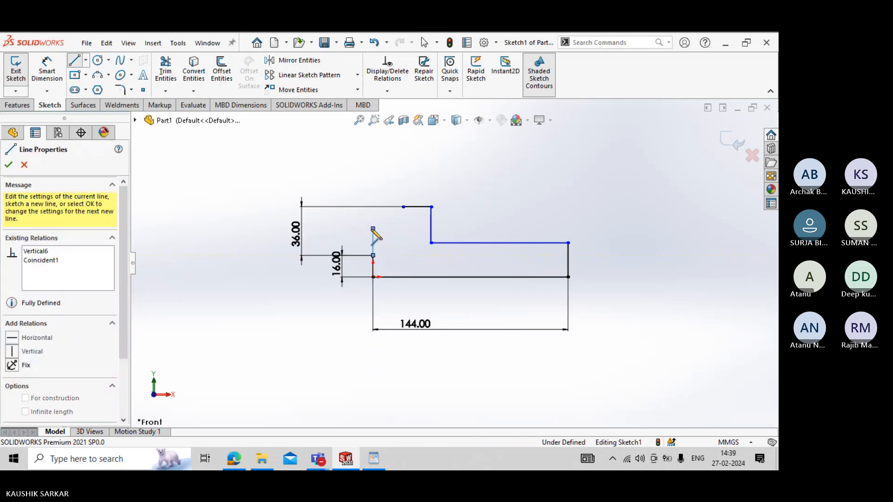
left_click(403, 206)
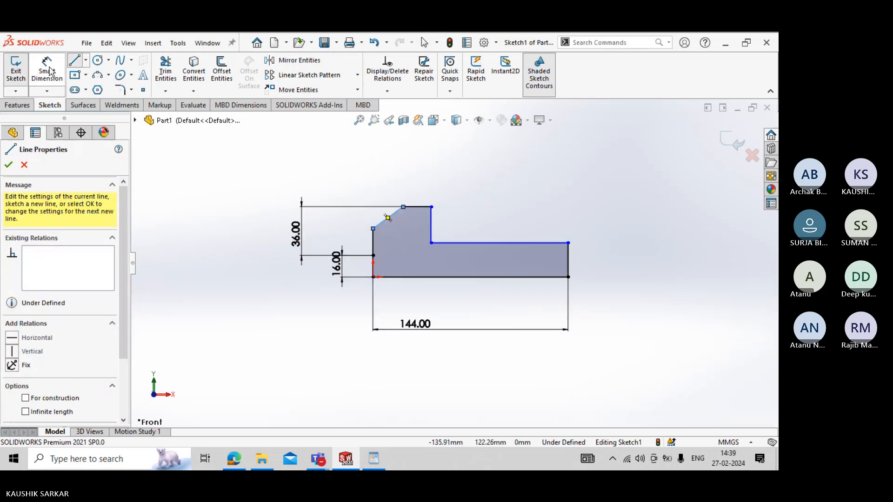
- Dimension the horizontal distance between the sloped line's two endpoints and set it to 16 mm
left_click(48, 69)
left_click(374, 228)
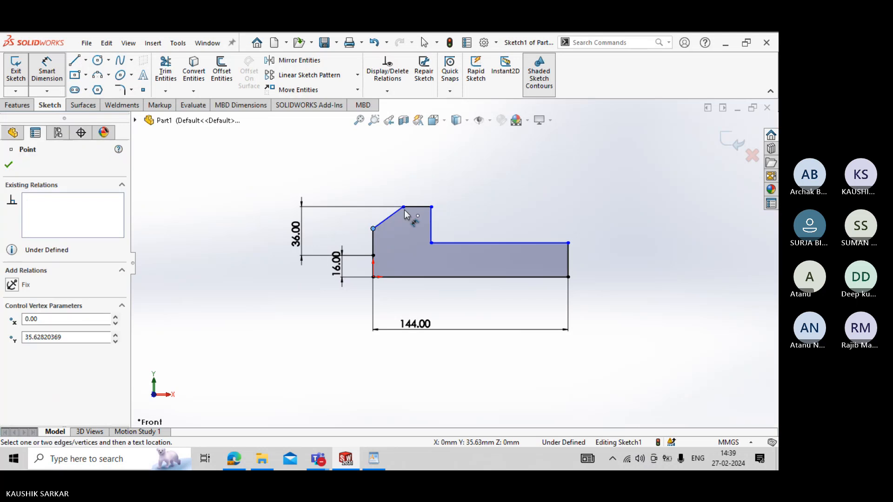
left_click(404, 208)
left_click(384, 182)
type("1")
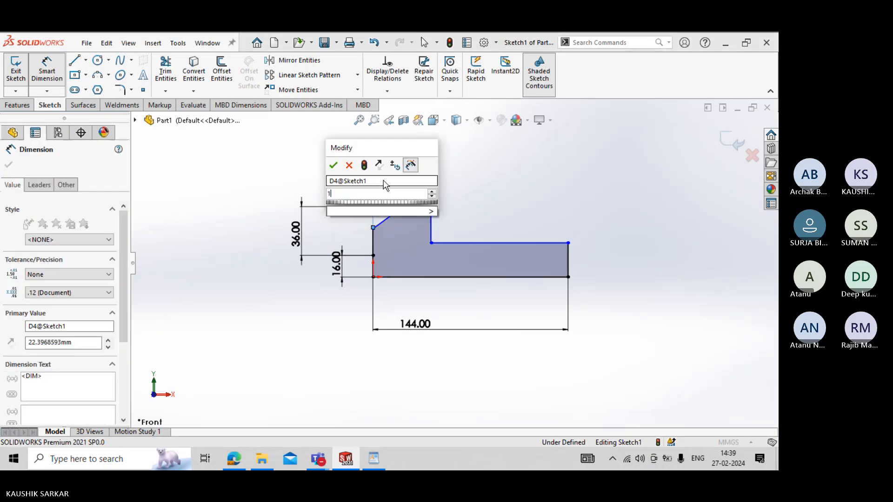
type("6")
key("Return")
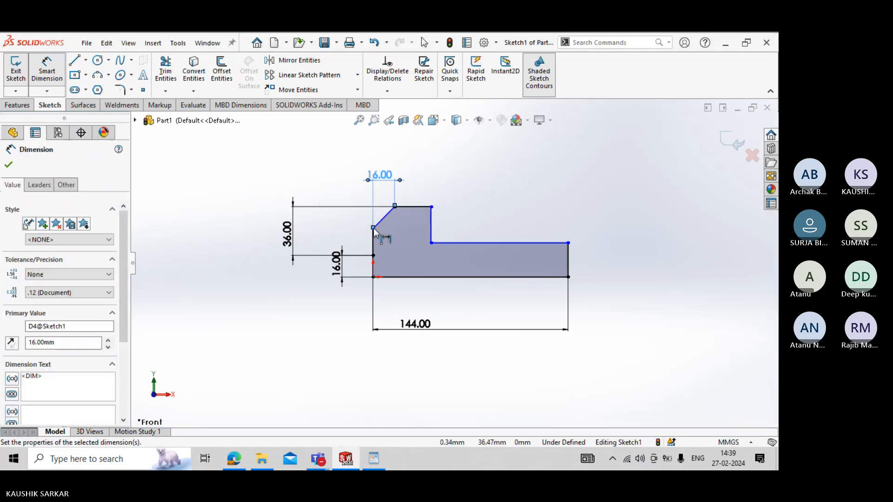
key("Escape")
- Dimension the vertical distance between the sloped line's two endpoints as 16 mm
left_click(48, 74)
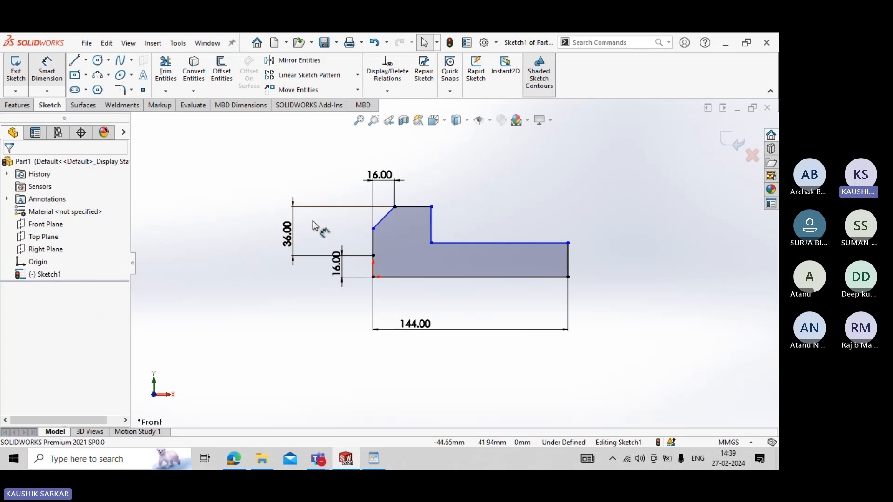
left_click(373, 229)
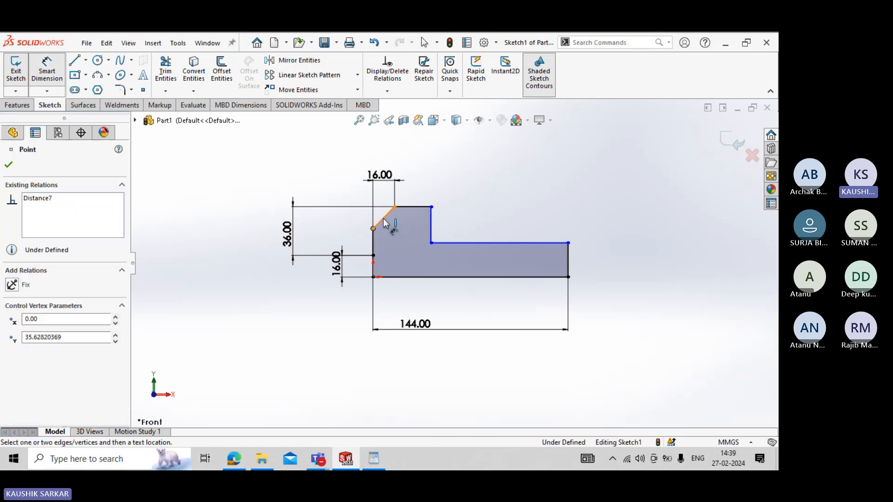
left_click(395, 206)
left_click(329, 221)
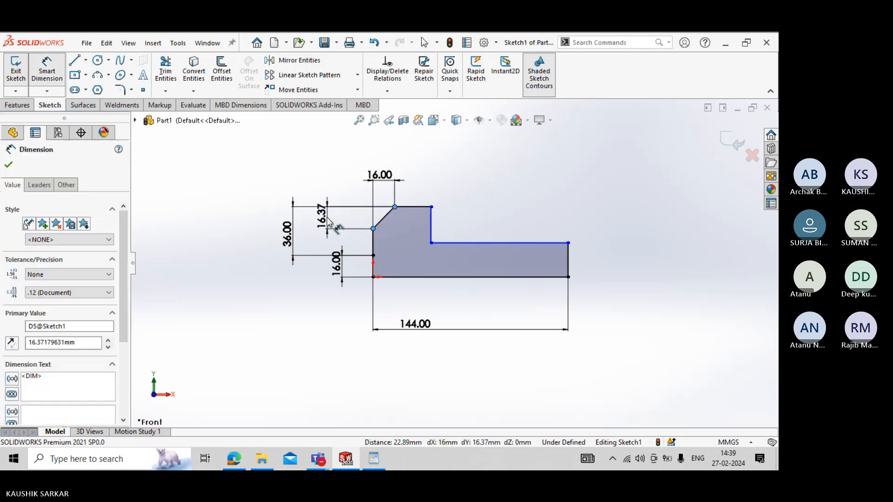
- Dimension the profile's short top edge and set its length to 10 mm
left_click(414, 207)
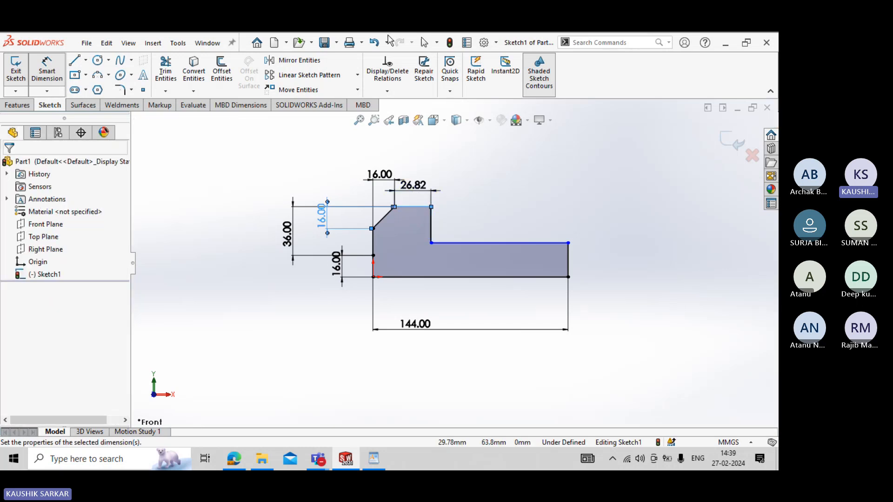
type("10")
key("Return")
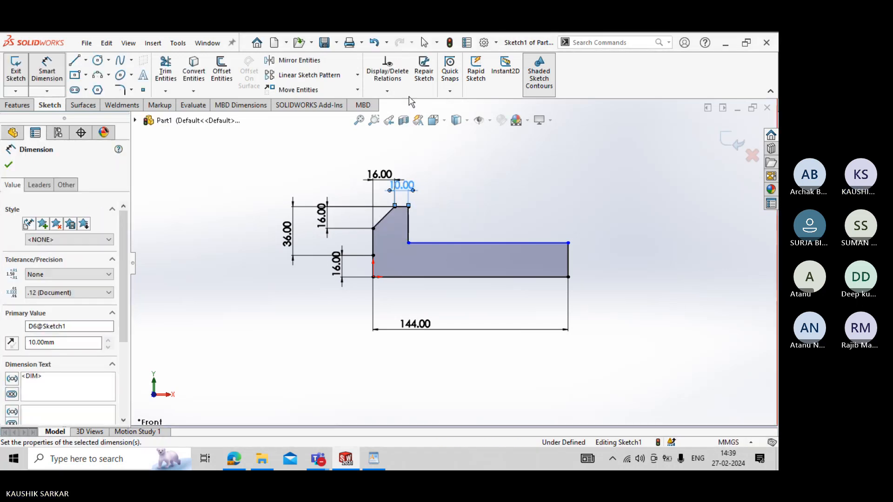
- Check the bench vice drawing, lower the profile's long horizontal ledge, and set the right vertical edge's length to 16 mm
key("alt+Tab")
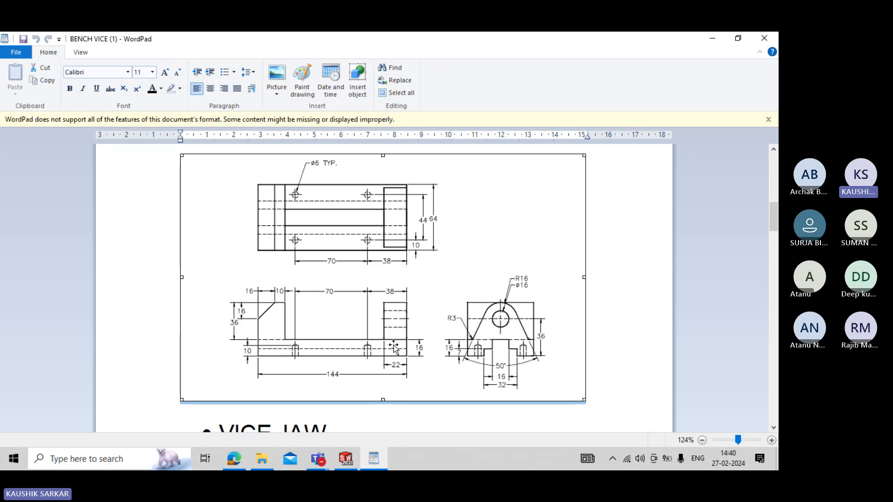
key("alt+Tab")
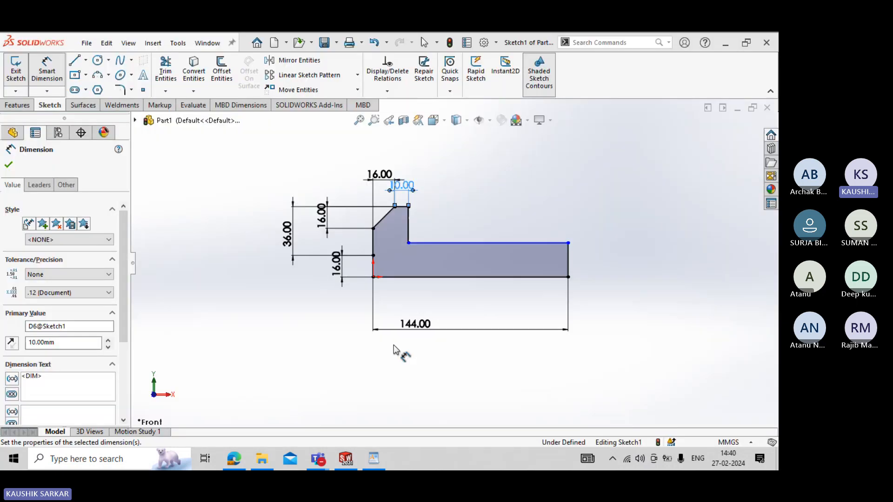
key("Escape")
mouse_move(568, 243)
left_mouse_down()
mouse_move(568, 264)
mouse_move(564, 241)
mouse_move(562, 254)
left_mouse_up()
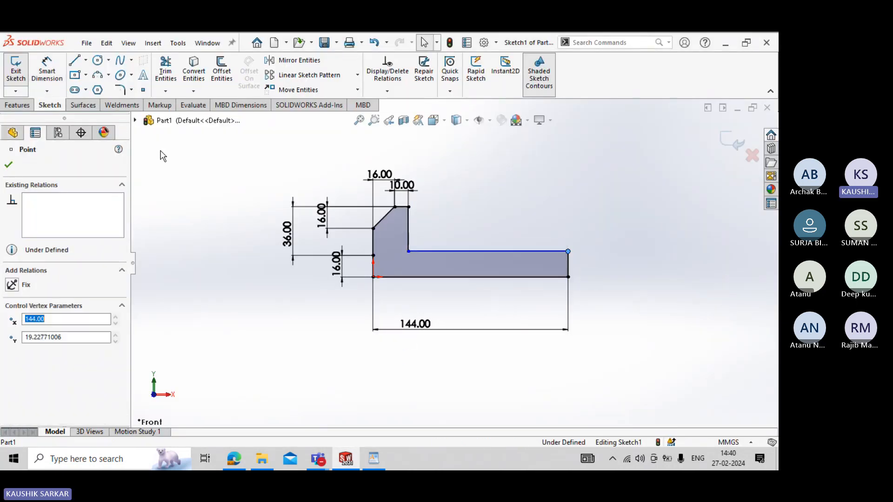
left_click(54, 74)
left_click(568, 265)
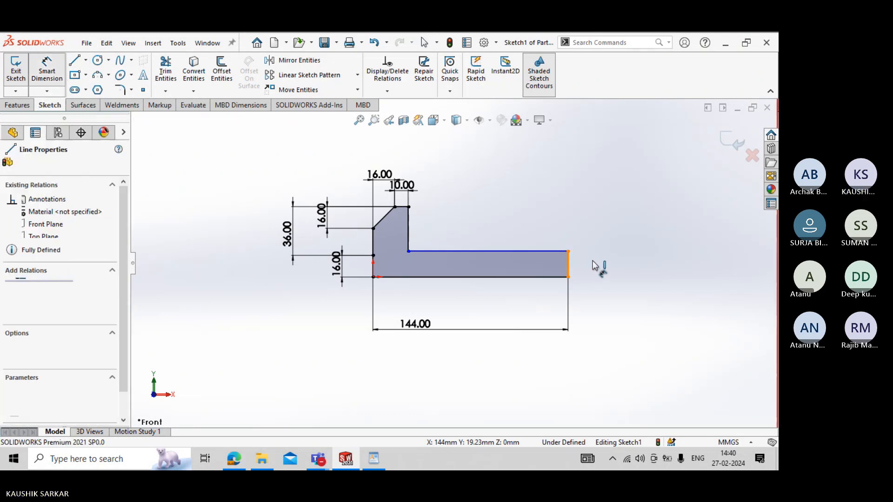
left_click(592, 270)
type("16")
key("Return")
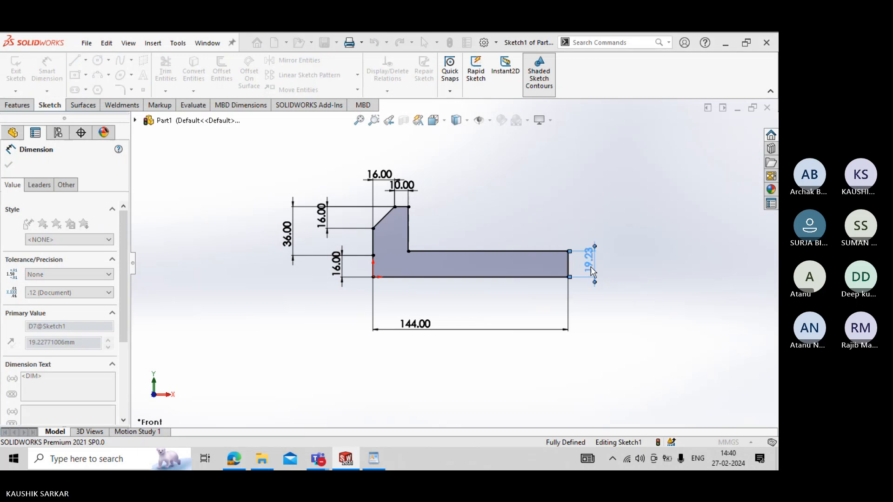
key("Escape")
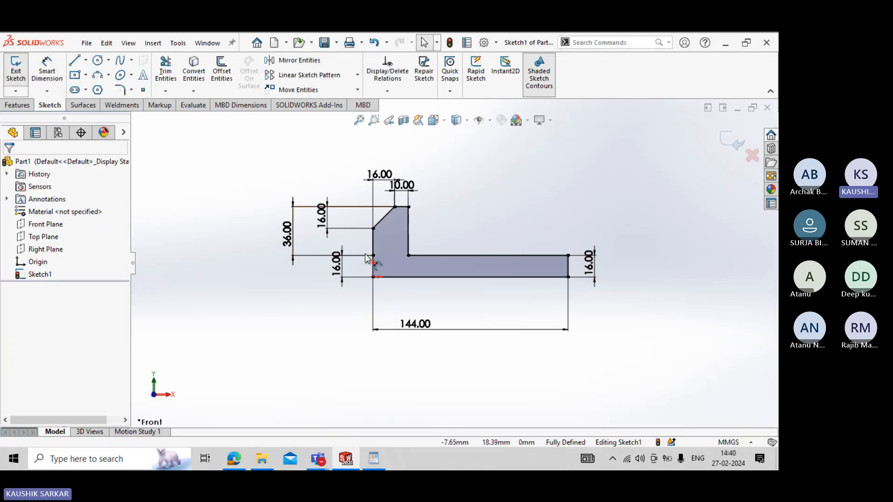
- Consult the drawing for the base width, exit the sketch, and extrude Sketch1 64 mm with the Mid Plane end condition
key("alt+Tab")
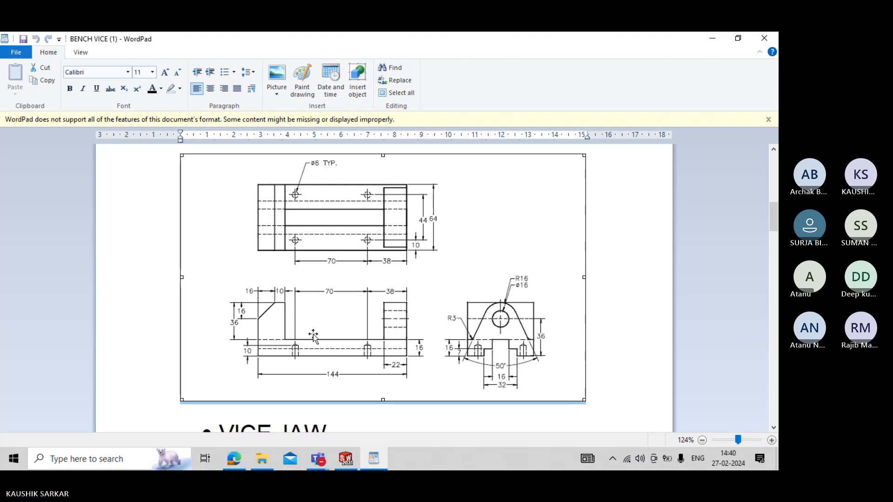
key("alt+Tab")
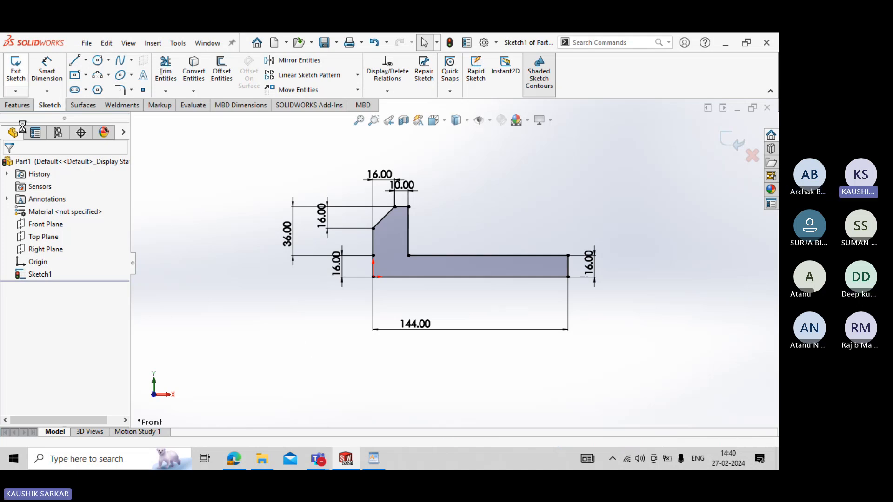
left_click(15, 68)
left_click(20, 68)
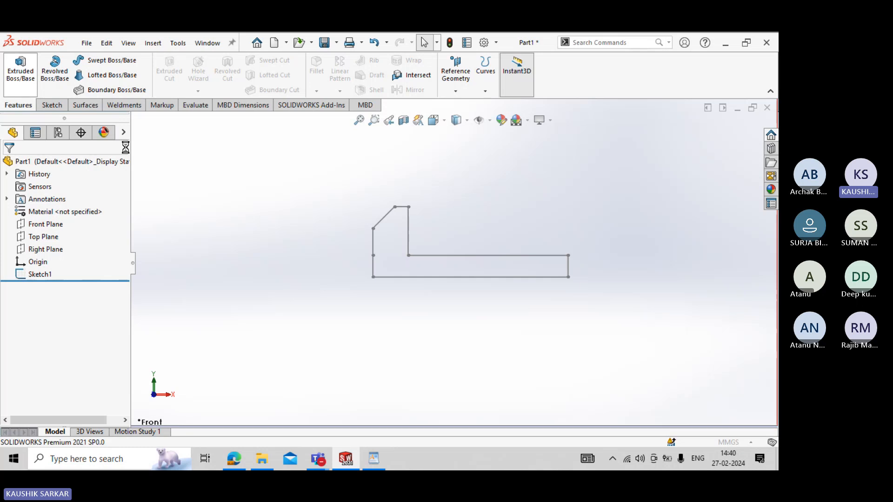
left_click(135, 121)
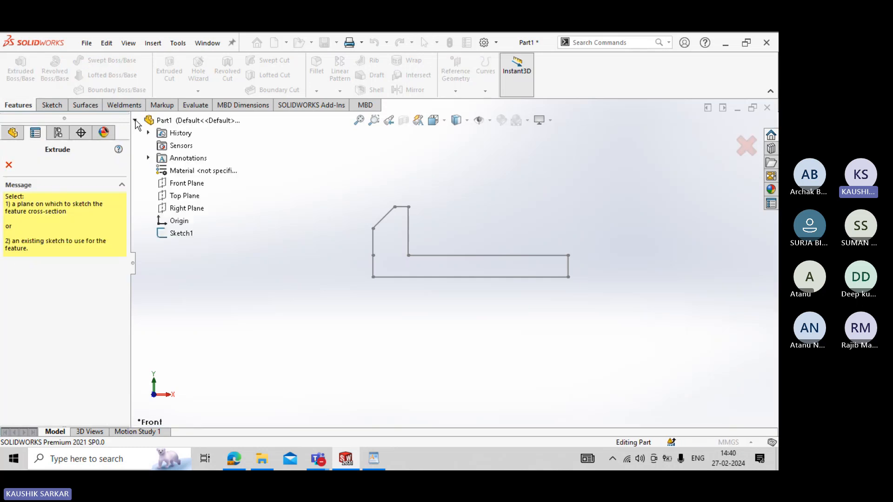
left_click(181, 233)
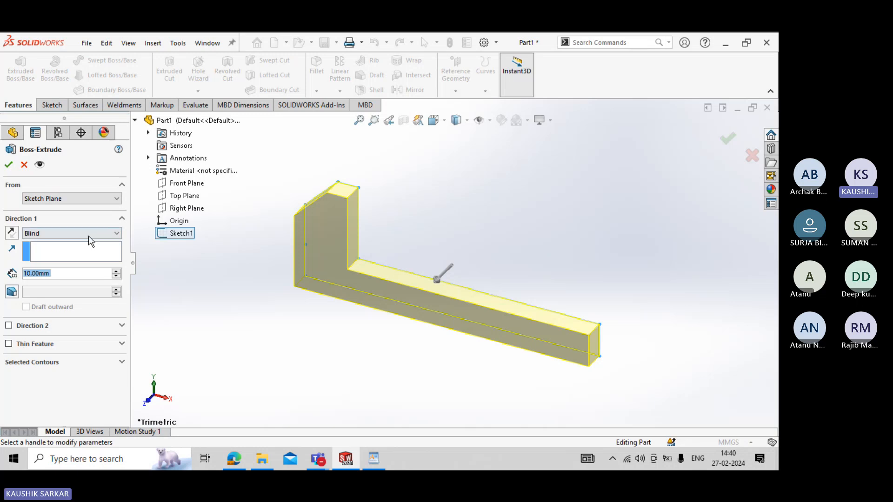
left_click(90, 235)
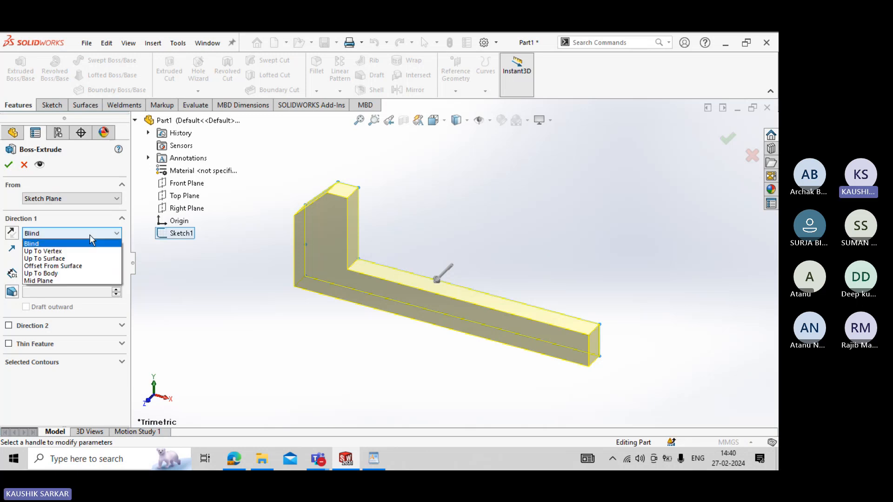
left_click(73, 280)
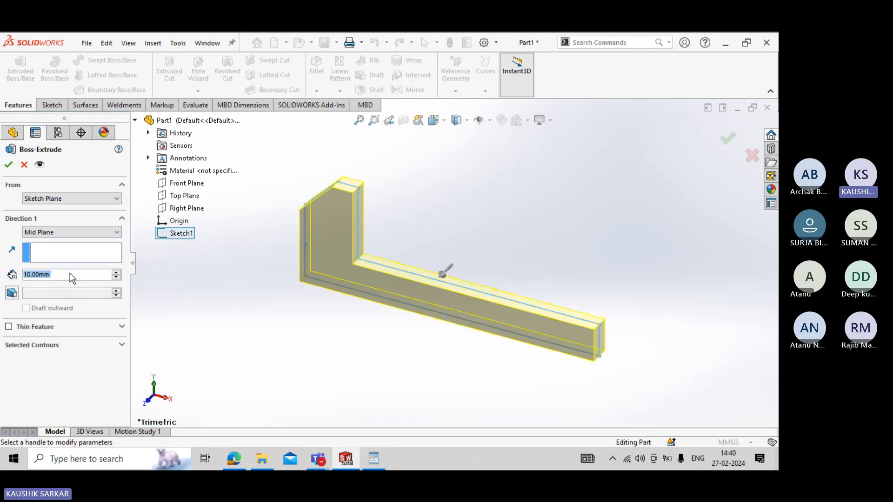
type("64")
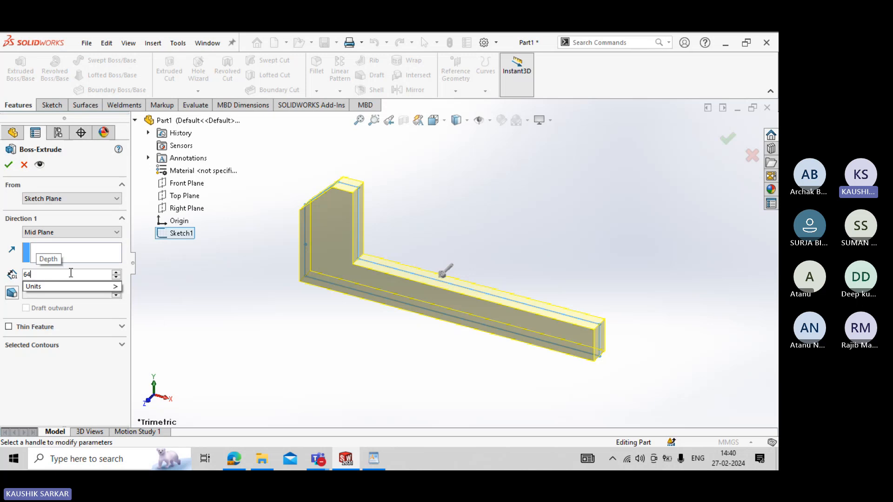
key("Return")
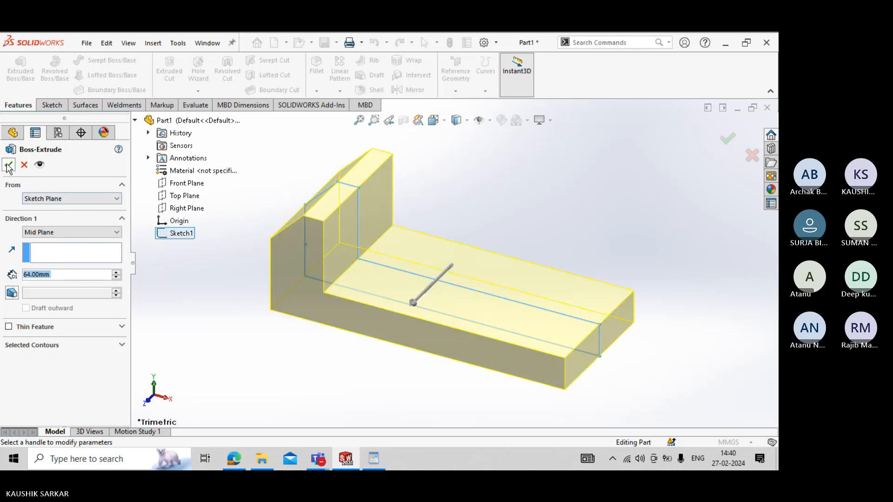
left_click(8, 166)
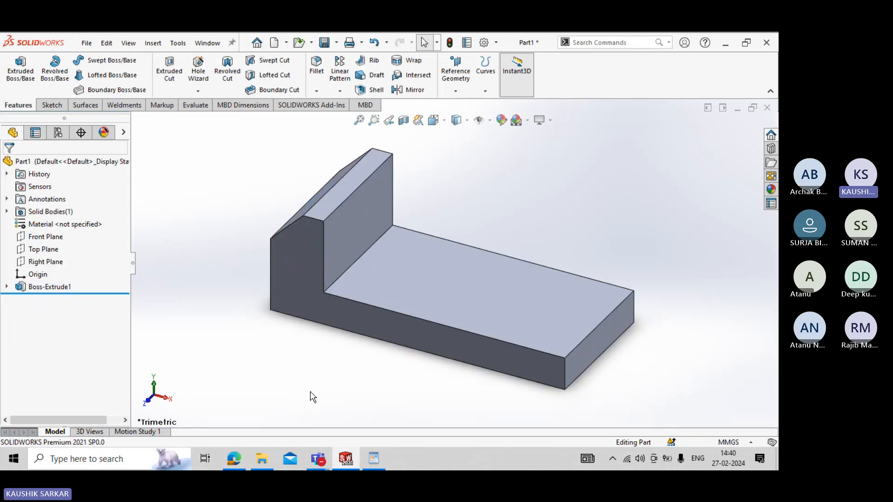
- Select the base's right end face and examine the assembly picture and BASE views in the WordPad drawing for the screw support
scroll(312, 398, "up", 2)
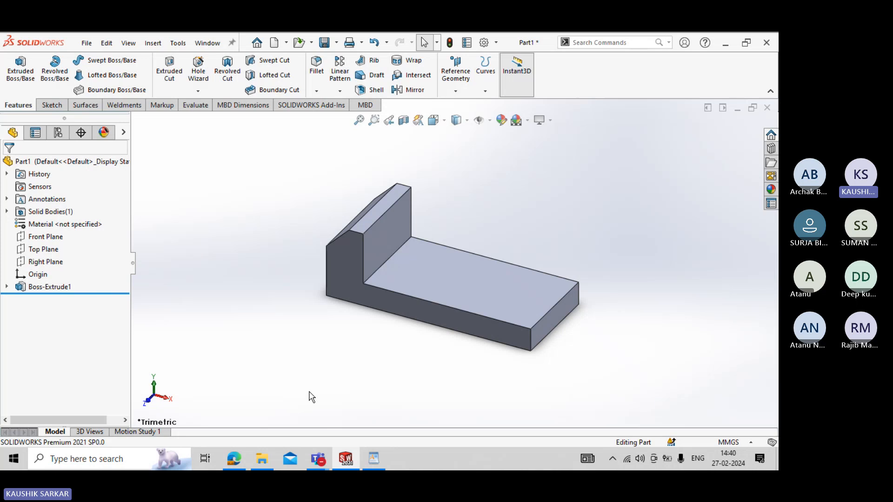
key("alt+Tab")
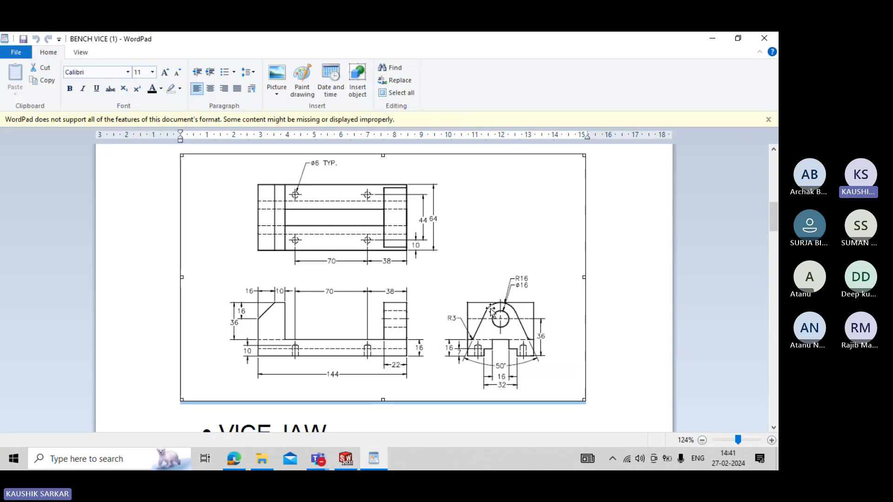
key("alt+Tab")
left_click(552, 324)
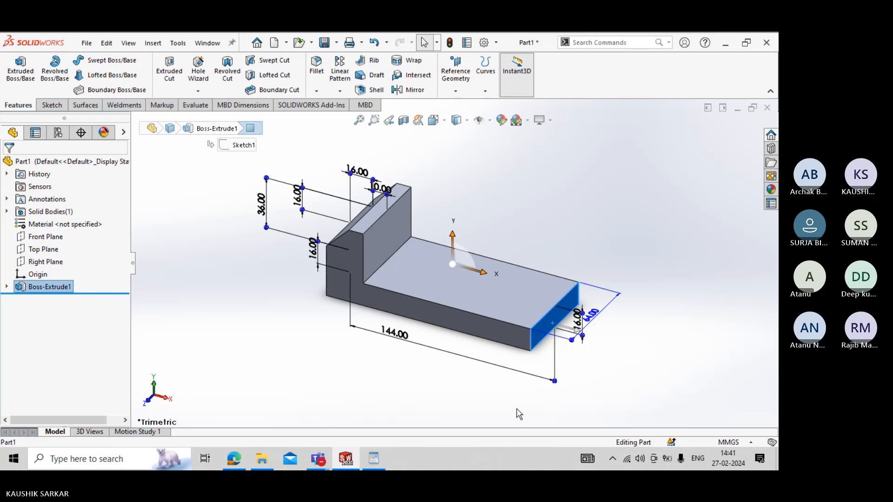
key("alt+Tab")
scroll(472, 334, "up", 2)
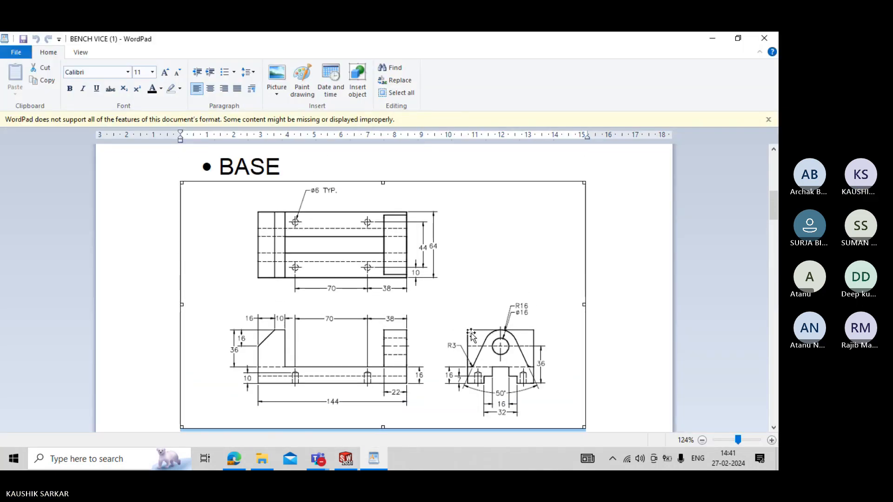
scroll(470, 333, "up", 3)
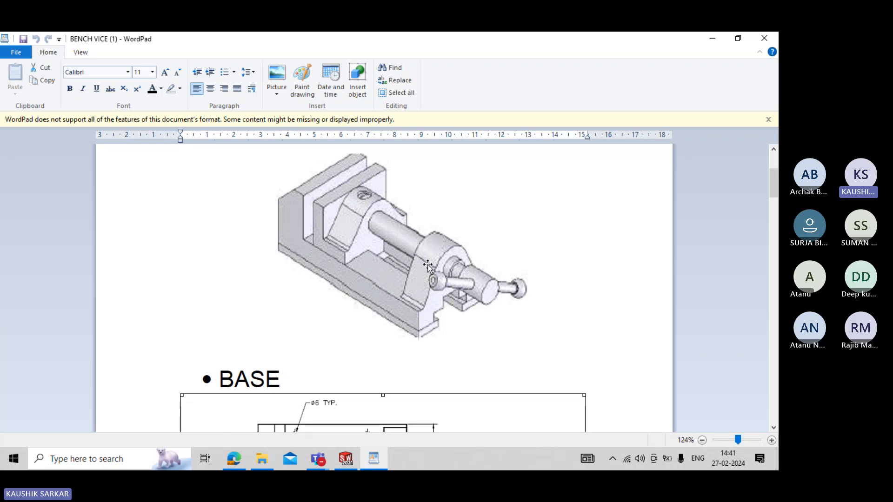
scroll(428, 266, "down", 1)
scroll(439, 242, "down", 5)
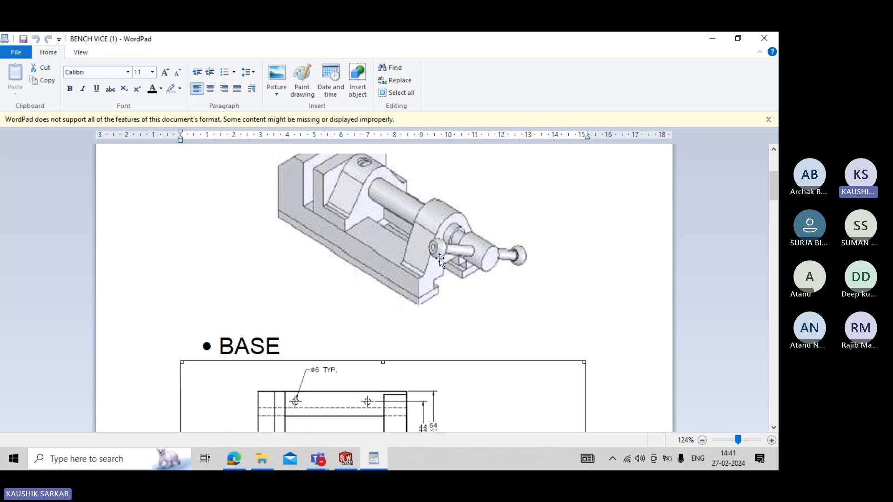
scroll(437, 265, "down", 2)
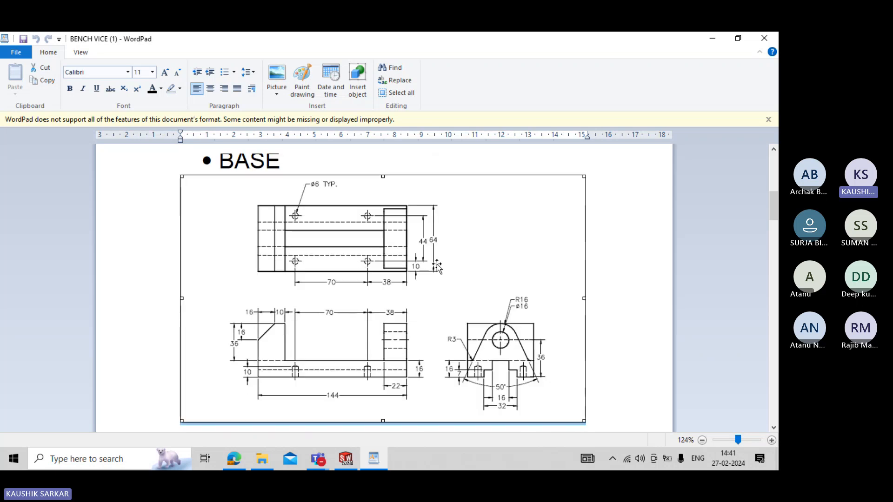
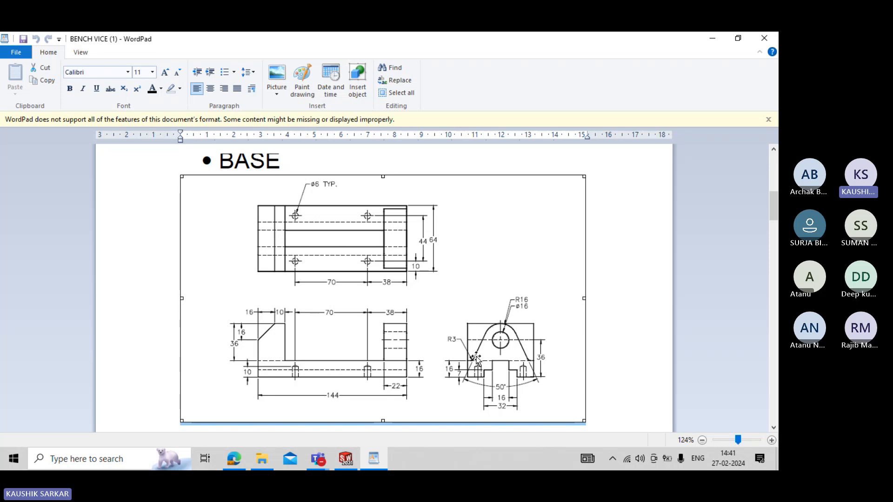
- Start a sketch on the base's right end face and draw two concentric circles above the origin, about 16 mm and 8 mm in diameter
key("alt+Tab")
key("Escape")
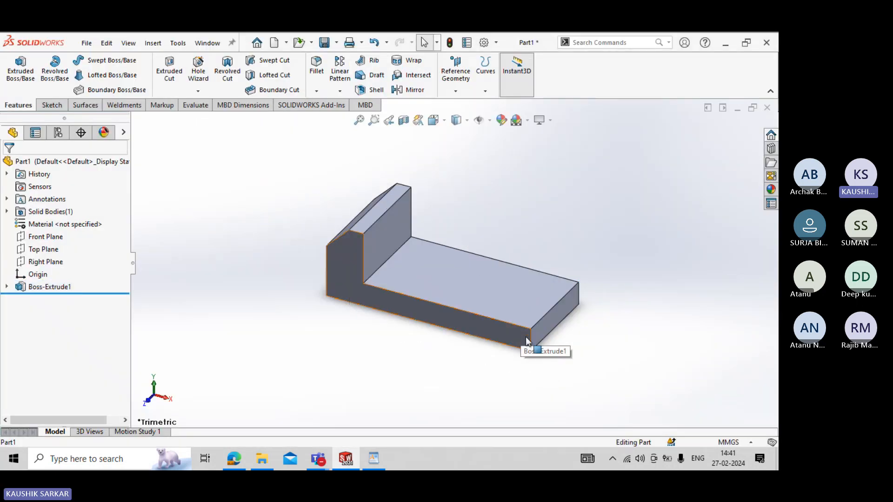
left_click(549, 319)
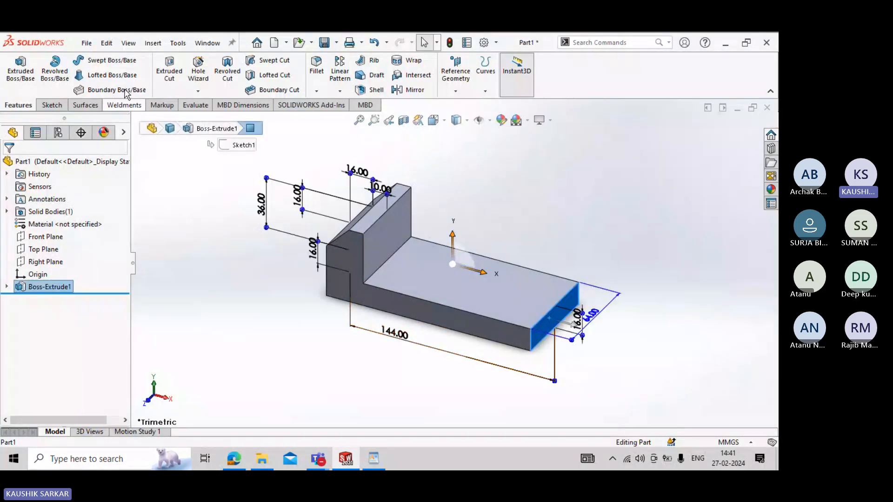
left_click(52, 105)
left_click(16, 67)
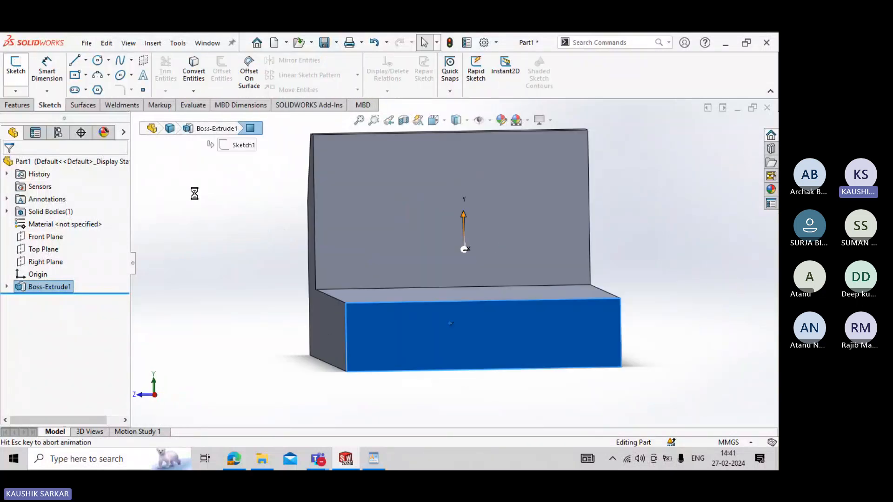
left_click(97, 61)
left_click(453, 214)
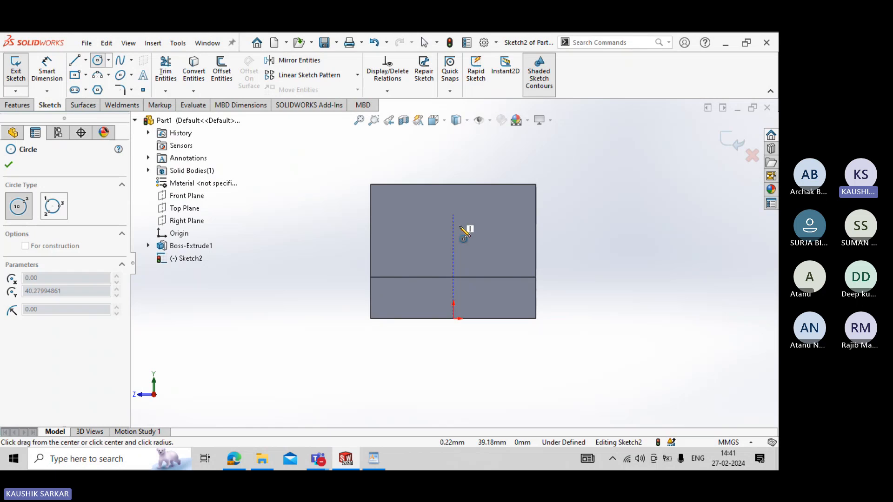
left_click(468, 228)
left_click(454, 215)
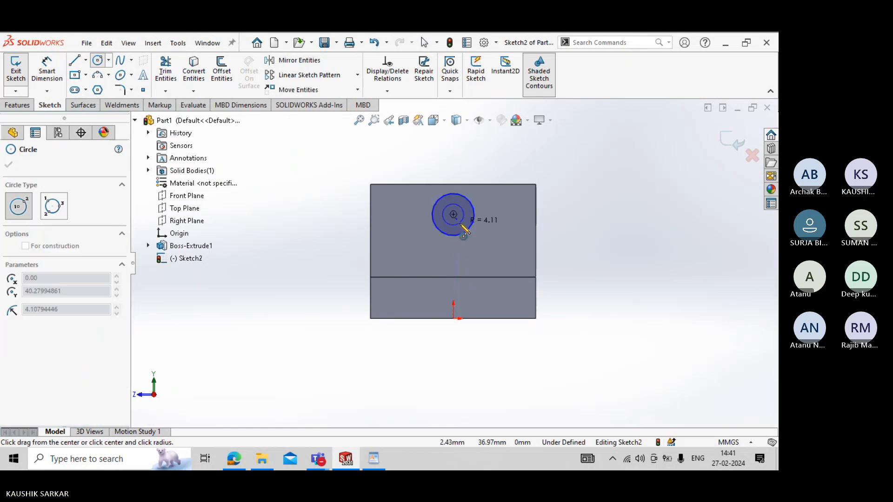
- Check the hole size in the BASE drawing and set the outer circle's diameter to 16 mm
key("alt+Tab")
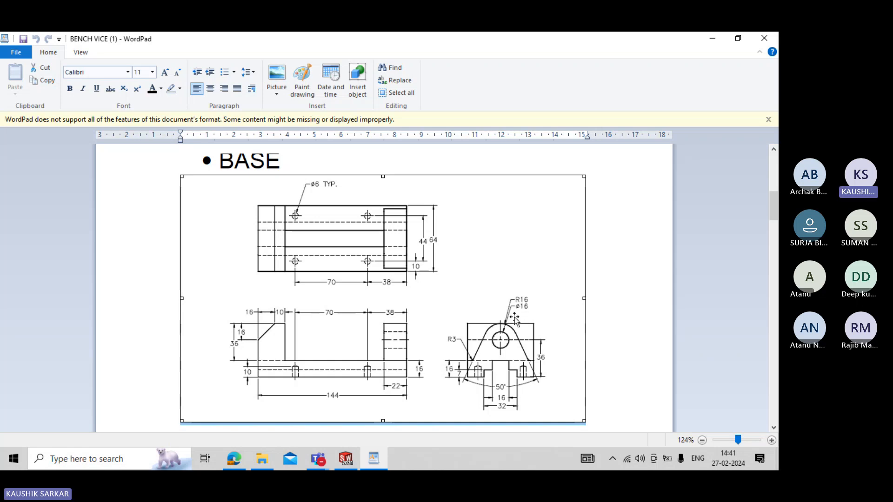
key("alt+Tab")
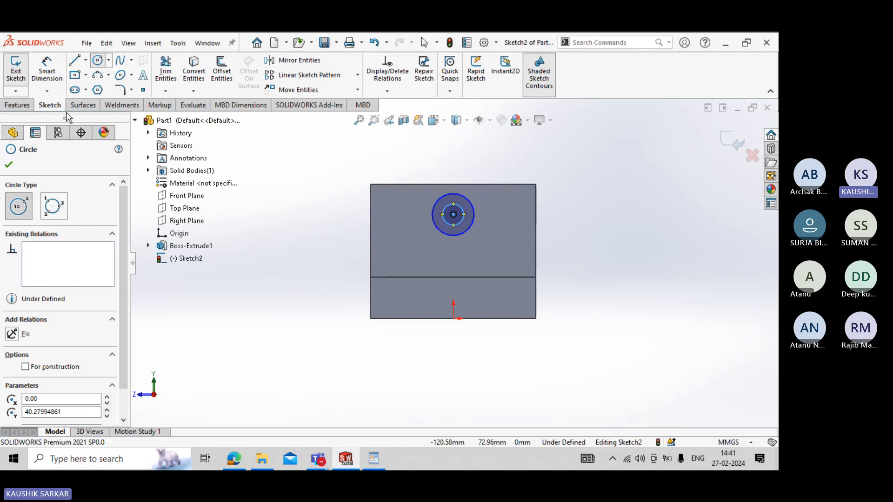
left_click(48, 69)
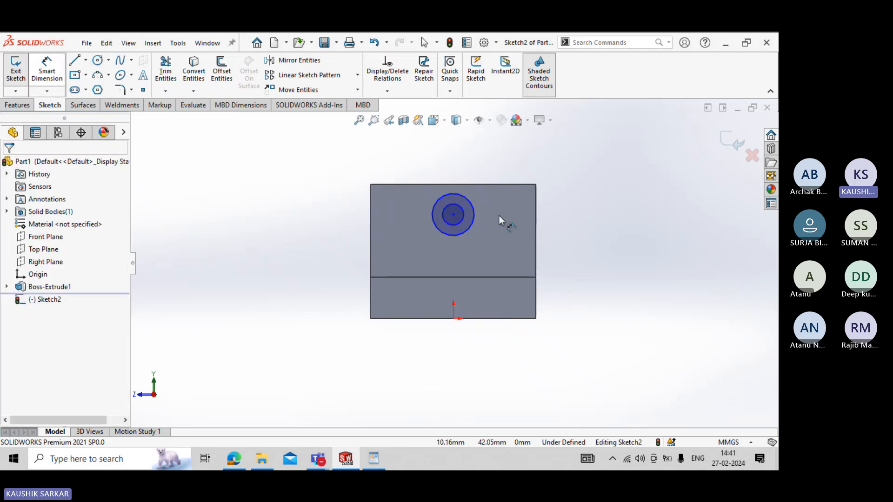
left_click(473, 209)
left_click(524, 161)
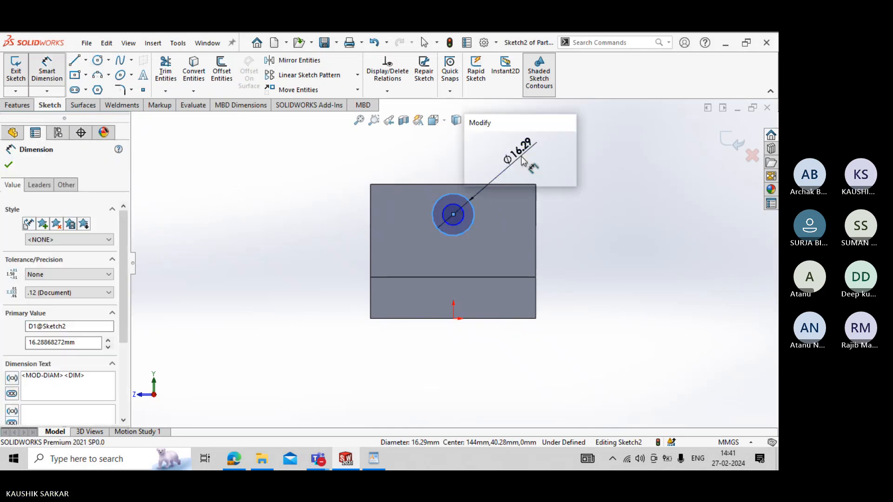
key("Return")
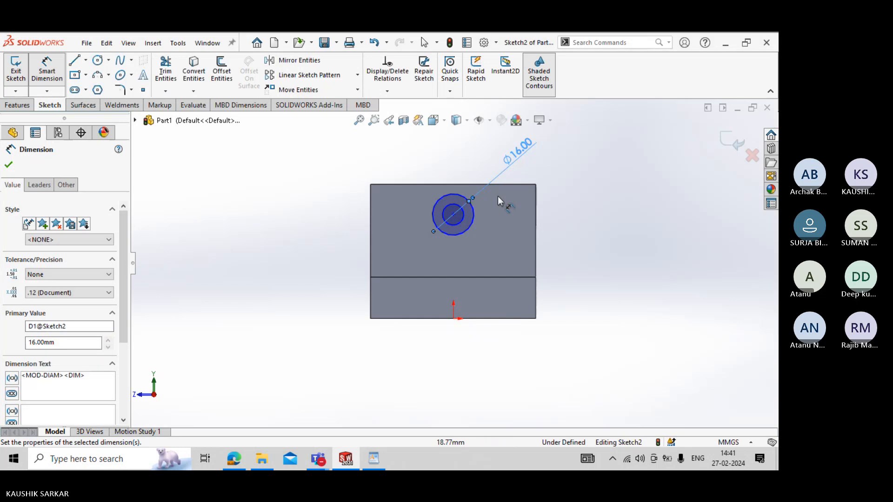
- Dimension the inner circle and set its diameter to 32 mm
left_click(464, 216)
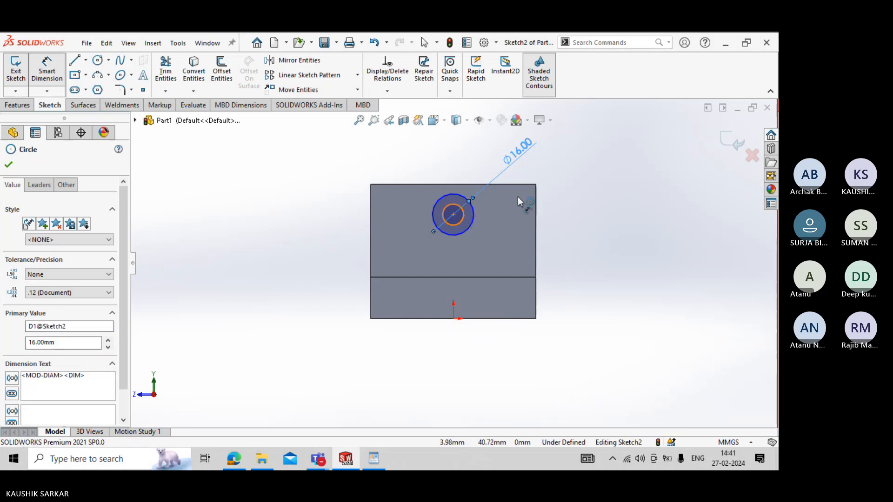
left_click(578, 192)
type("32")
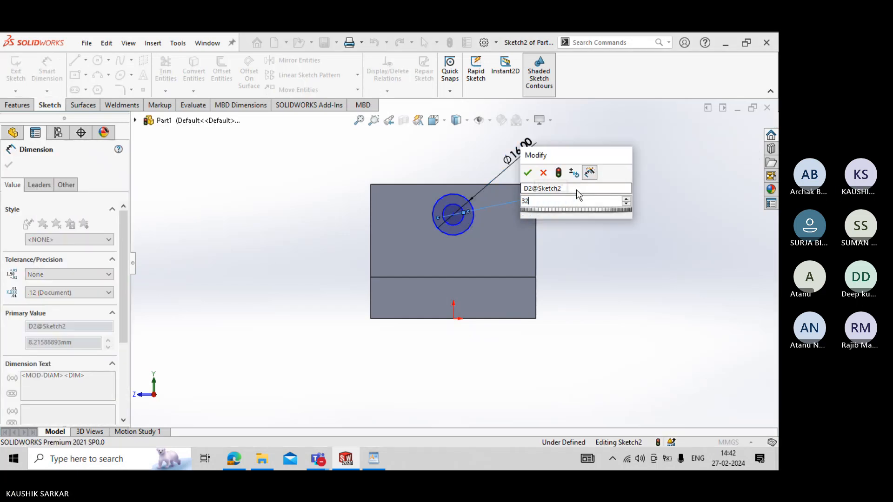
key("Return")
key("Escape")
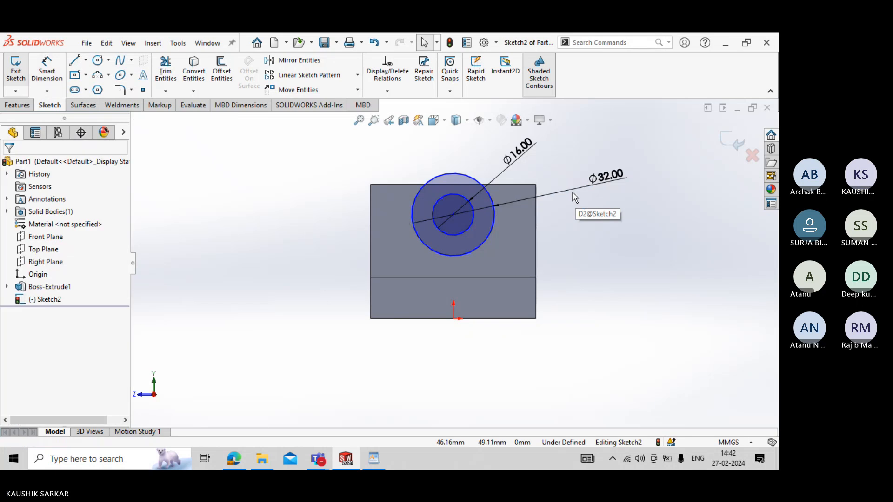
- Check the drawing for the hole's centre height and examine the existing relations between the circles' centre and the origin
key("alt+Tab")
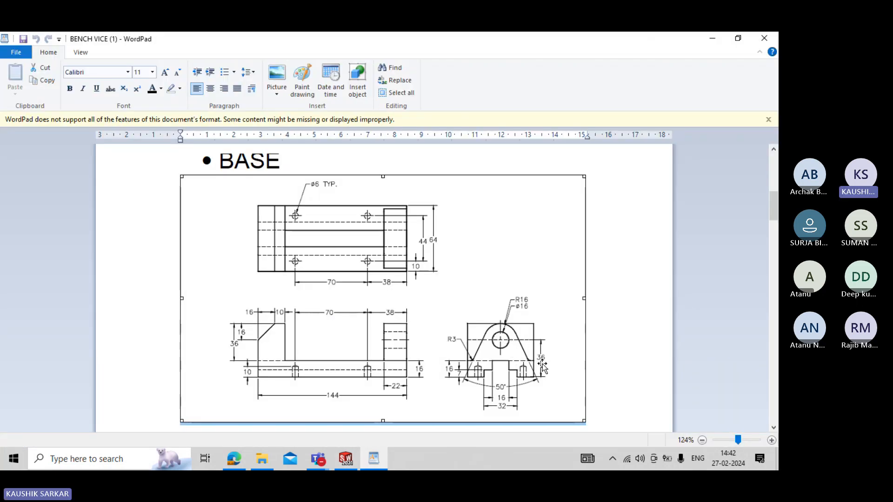
key("alt+Tab")
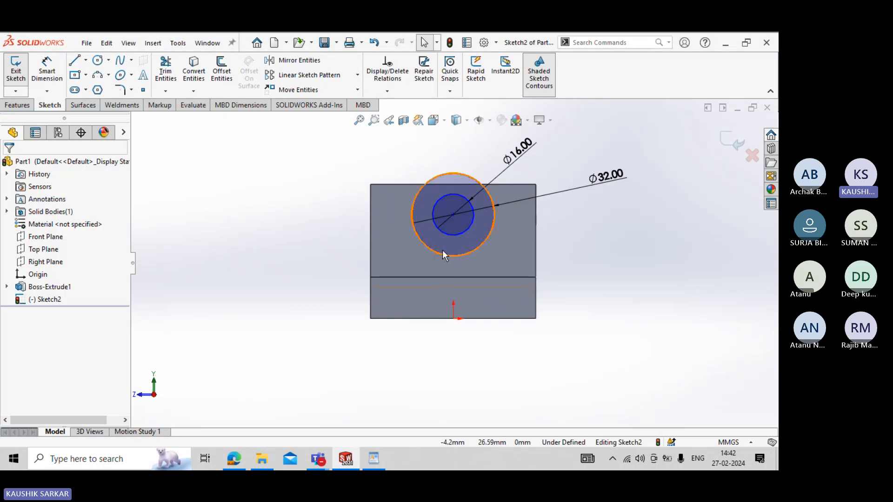
left_click(453, 214)
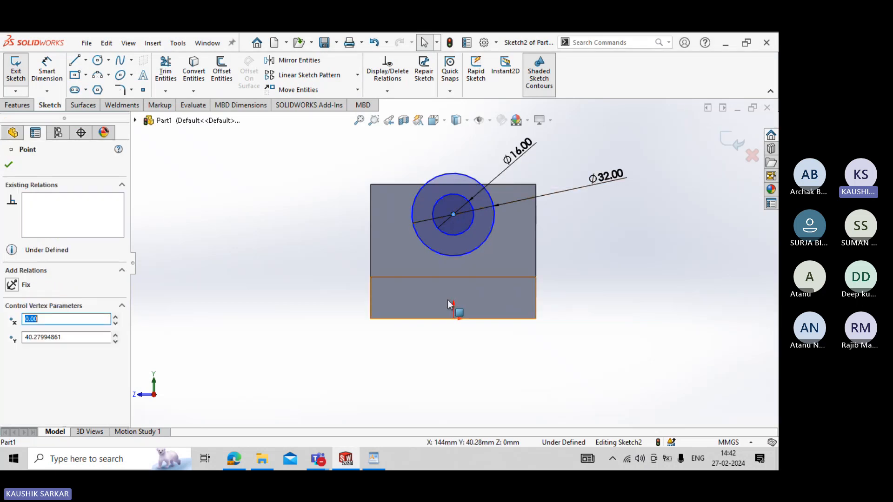
left_click(453, 318, "ctrl")
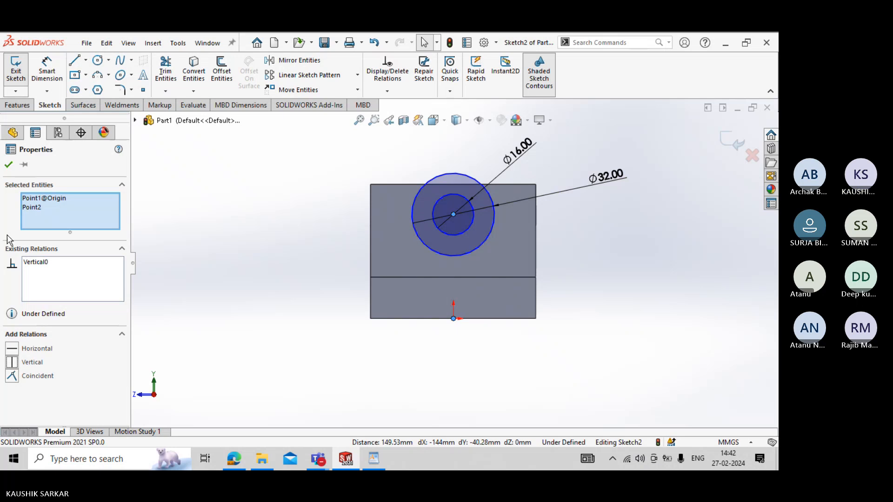
left_click(9, 164)
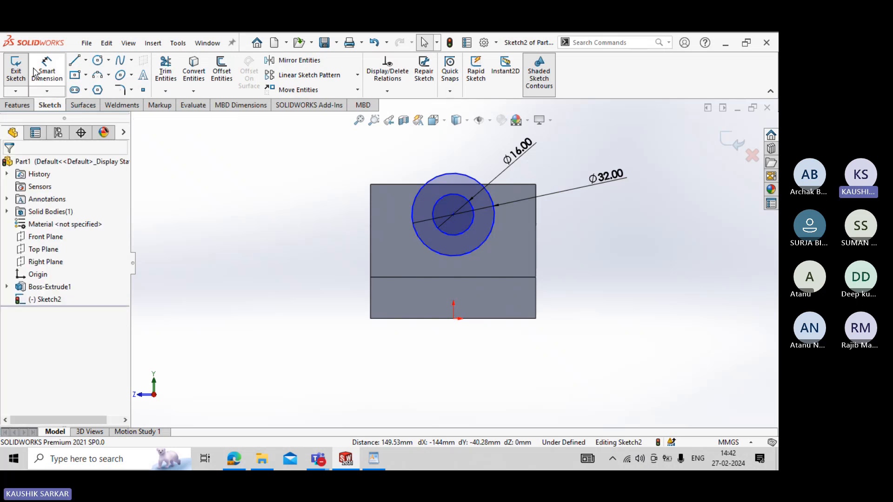
- Dimension the circles' centre vertically from the origin and set the distance to 36 mm
left_click(58, 75)
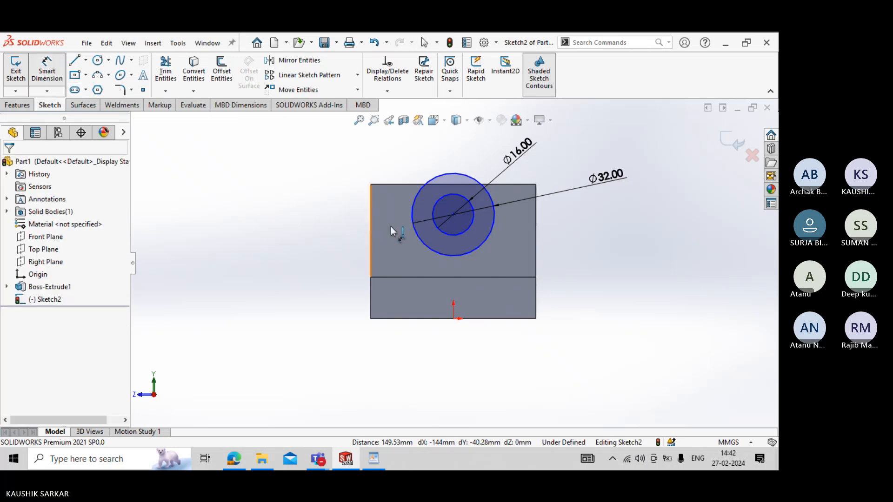
left_click(454, 215)
left_click(454, 318)
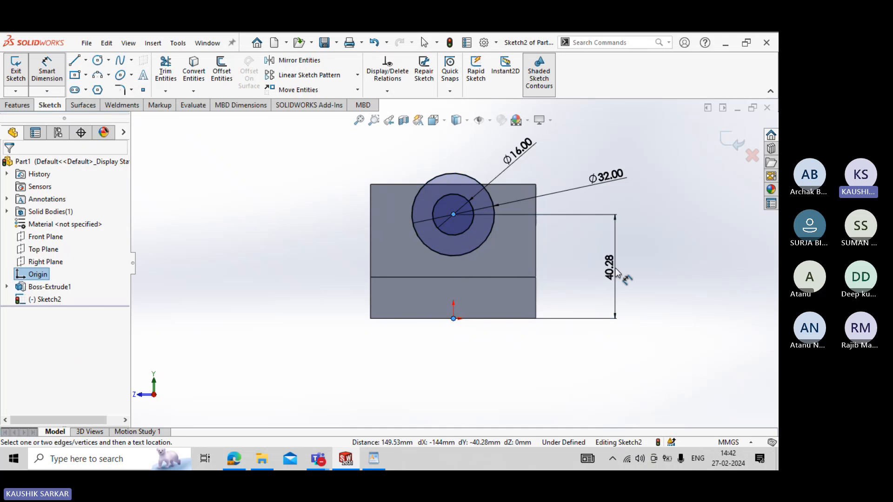
left_click(617, 272)
type("36")
key("Return")
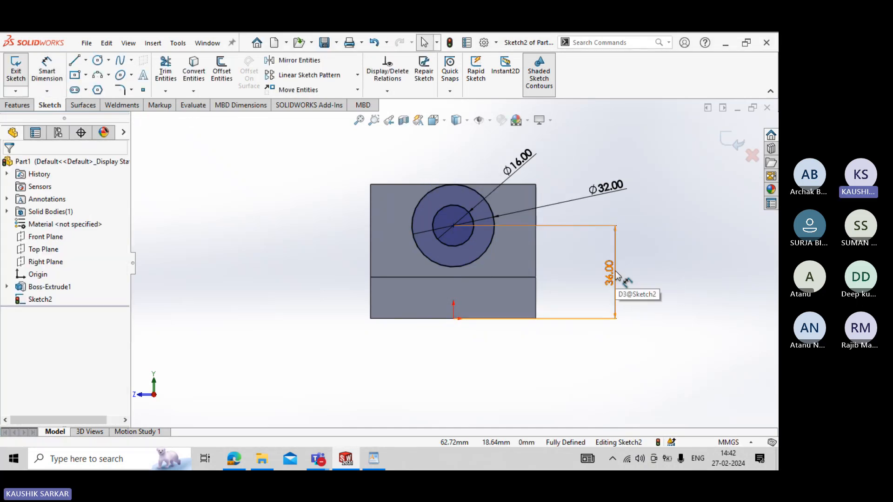
- Consult the drawing's end view and convert the upper edge of the base's right end face into a sketch line
key("alt+Tab")
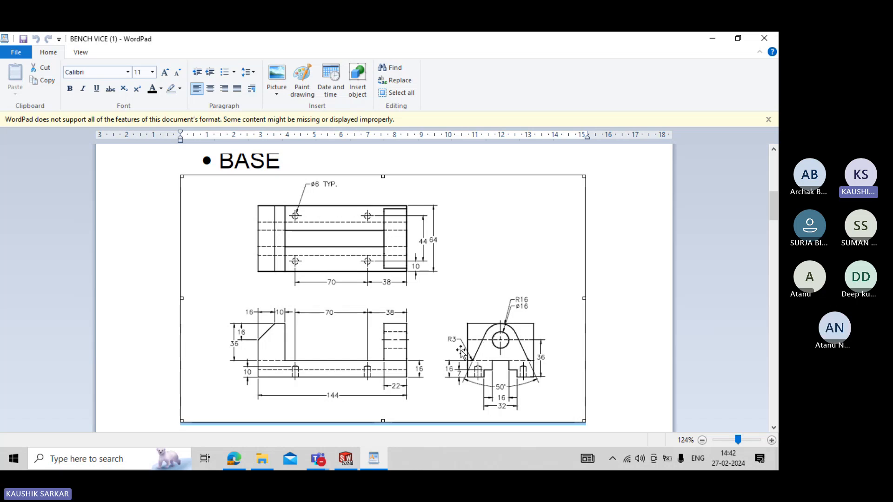
key("alt+Tab")
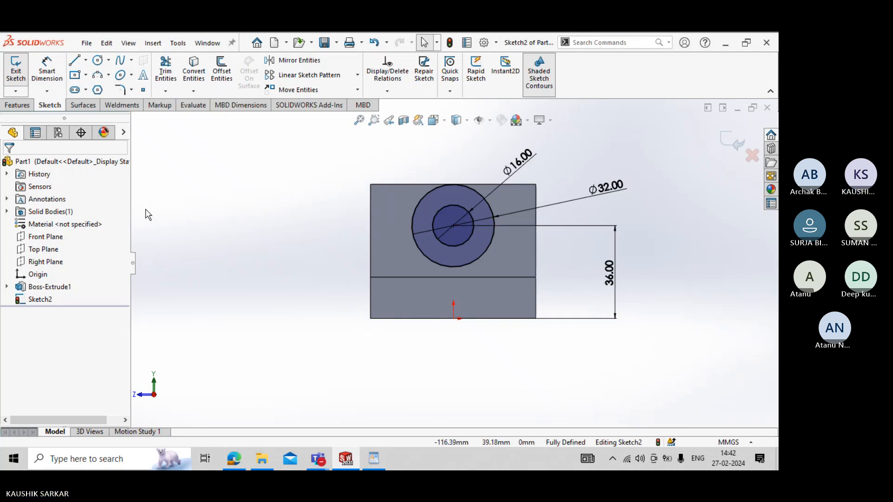
left_click(74, 59)
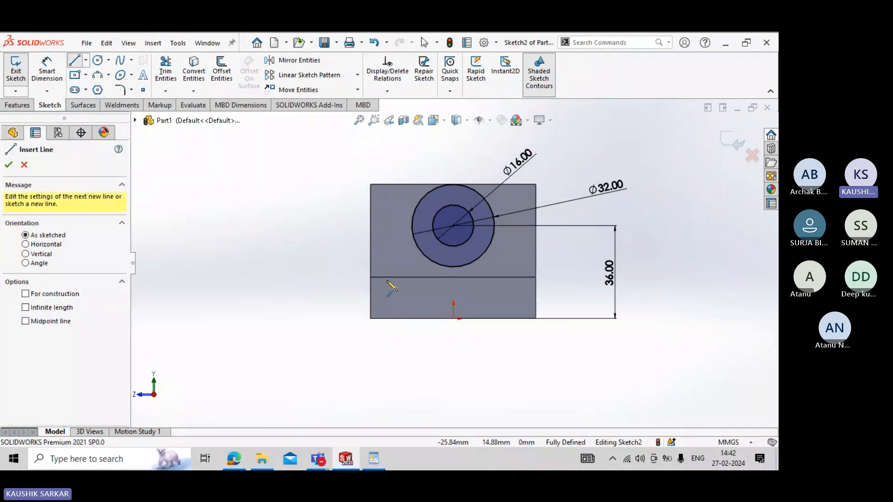
left_click(23, 165)
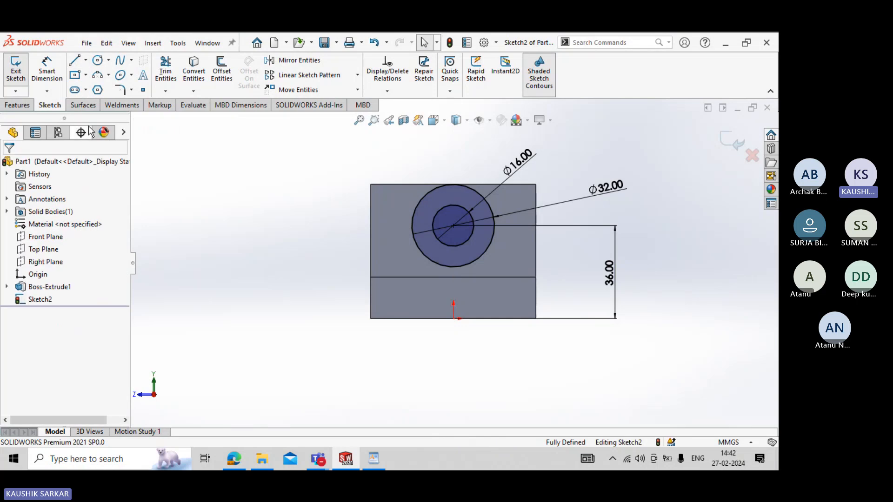
left_click(187, 82)
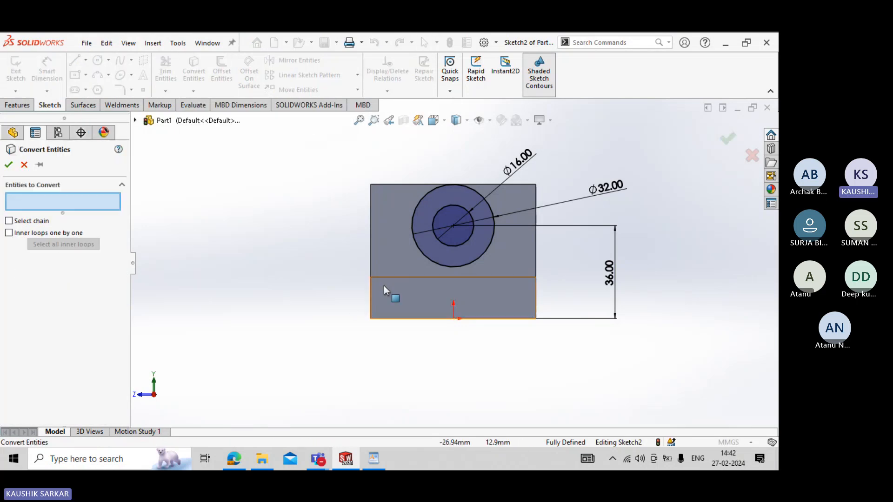
left_click(396, 277)
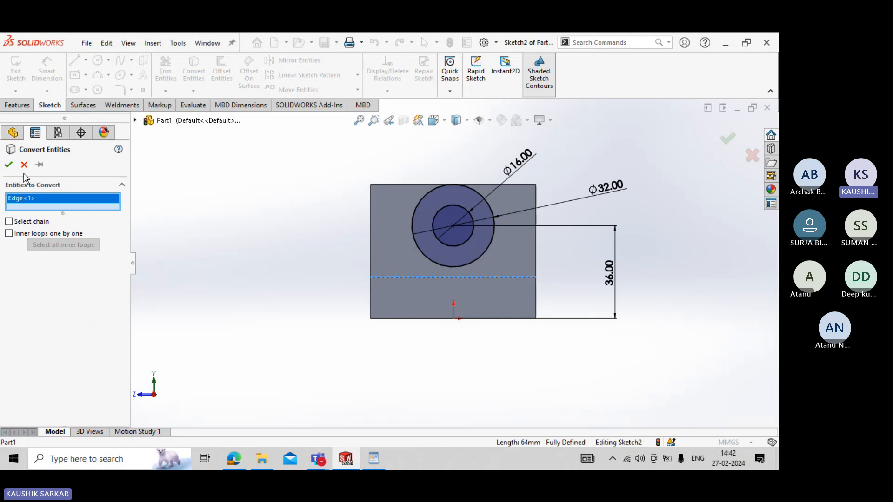
left_click(8, 166)
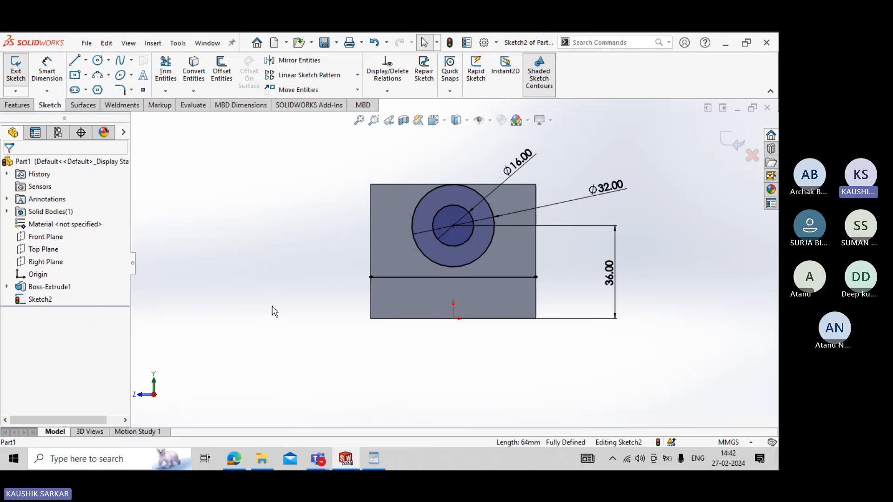
- Sketch a free slanted line about 76 mm long to the left of the circles, crossing the upright's outline
middle_click_drag(273, 309, 278, 318)
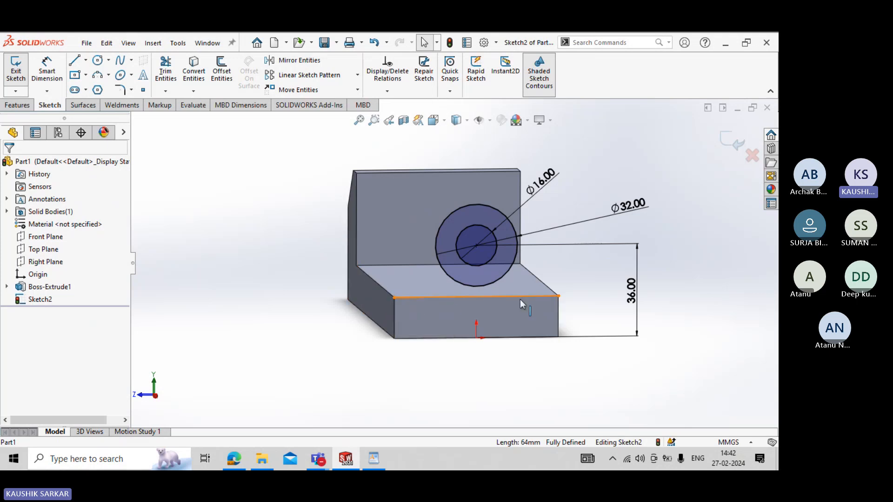
key("ctrl+8")
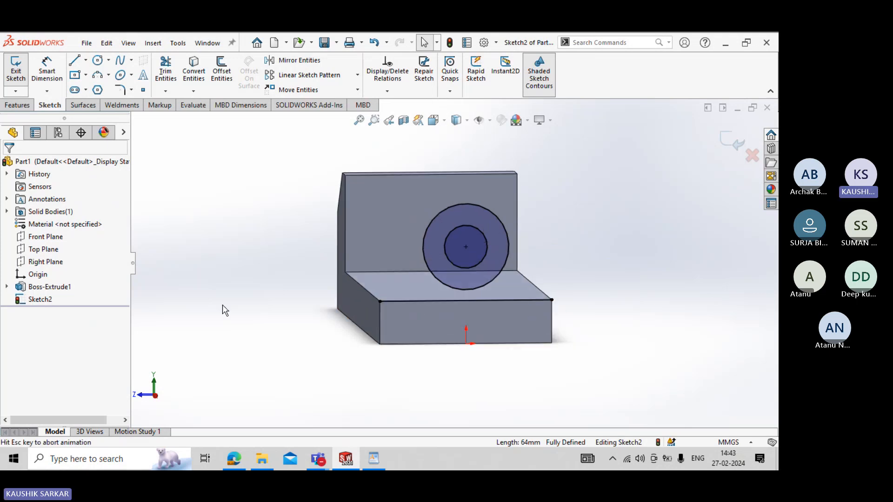
left_click(75, 60)
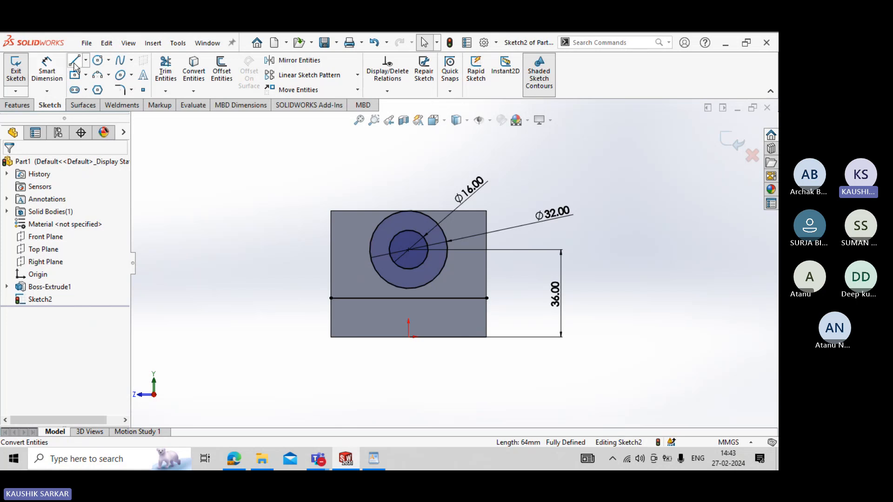
left_click(402, 165)
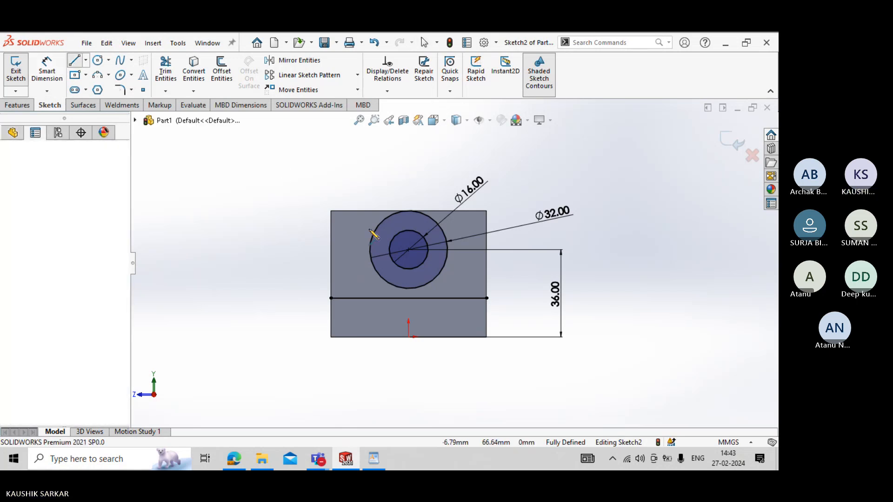
left_click(295, 313)
right_click(263, 242)
left_click(289, 251)
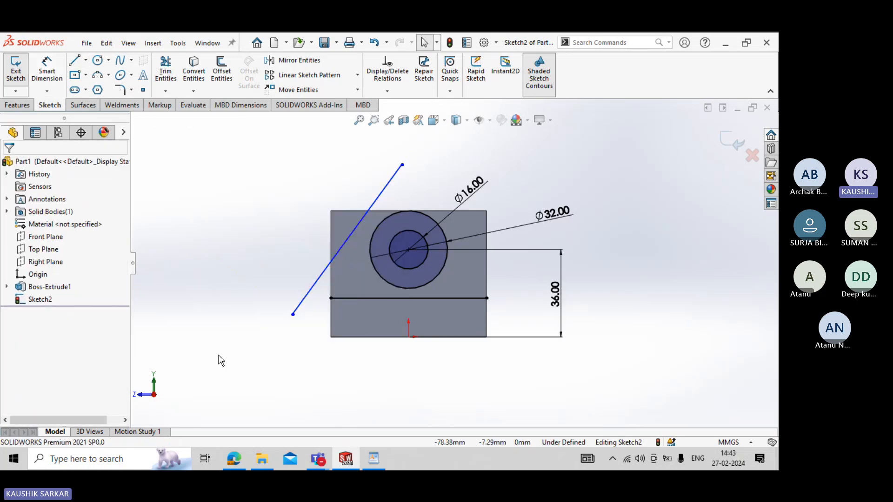
- Draw a vertical construction centerline from the circles' centre down to the origin
left_click(86, 62)
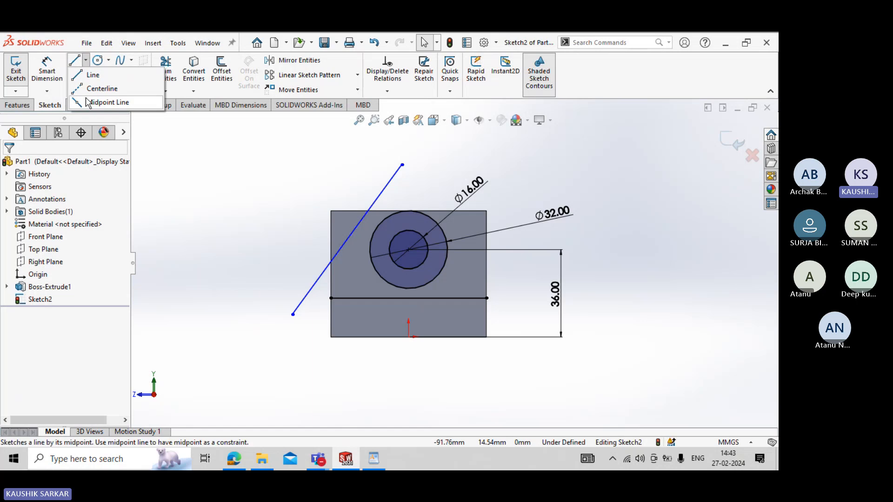
left_click(100, 88)
left_click(408, 250)
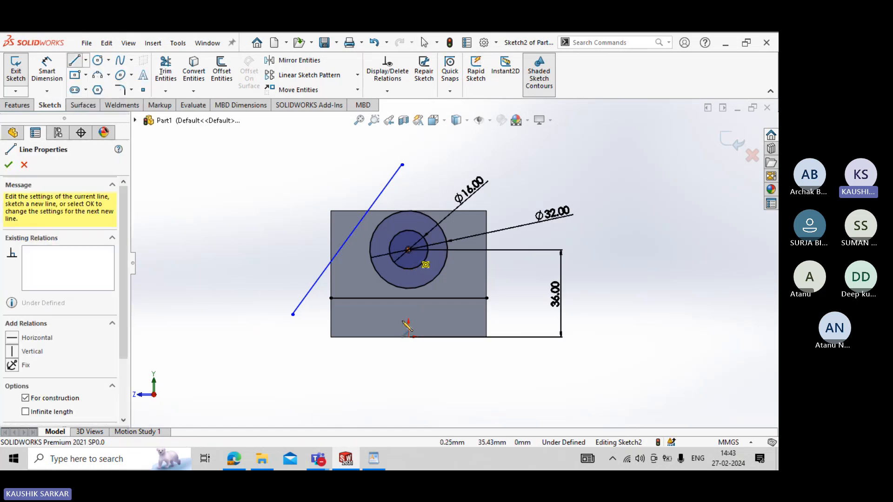
left_click(409, 336)
right_click(292, 265)
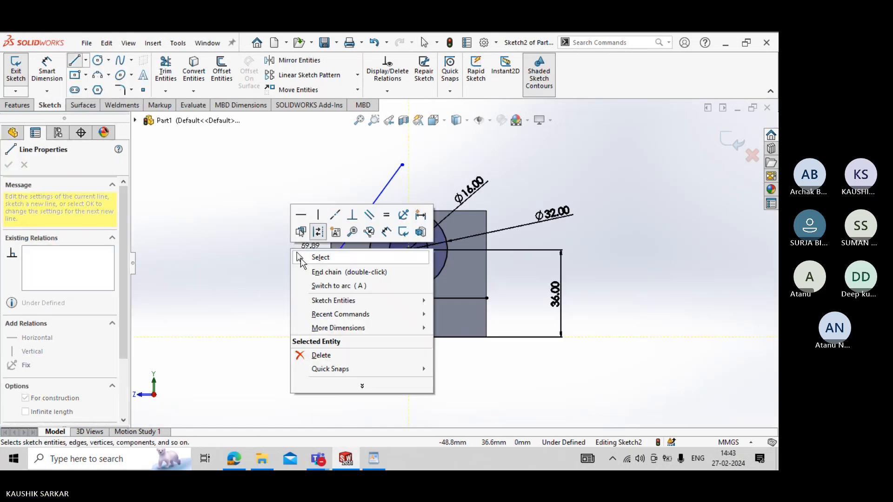
left_click(319, 256)
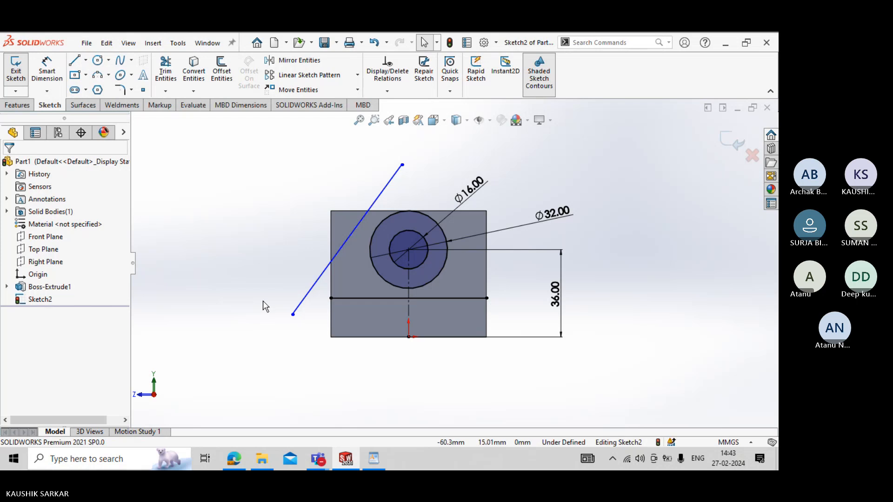
- Make the slanted line tangent to the 32 mm circle
left_click(372, 237)
left_click(354, 233, "ctrl")
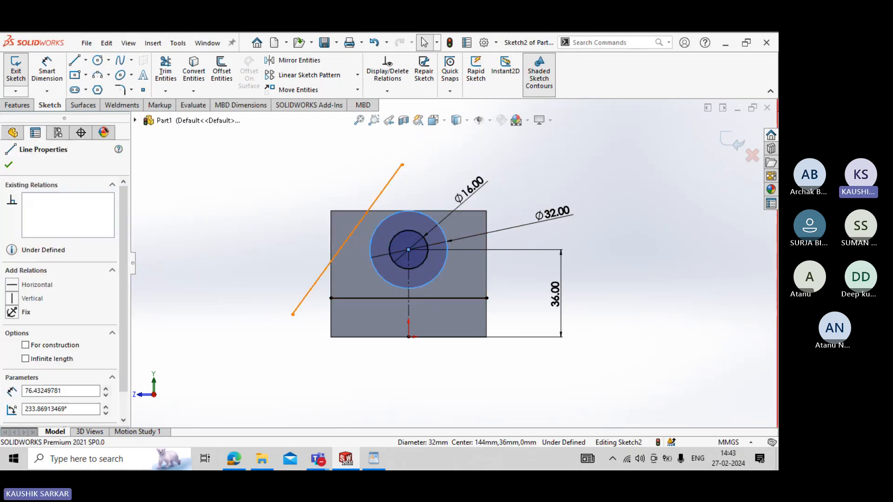
left_click(32, 350)
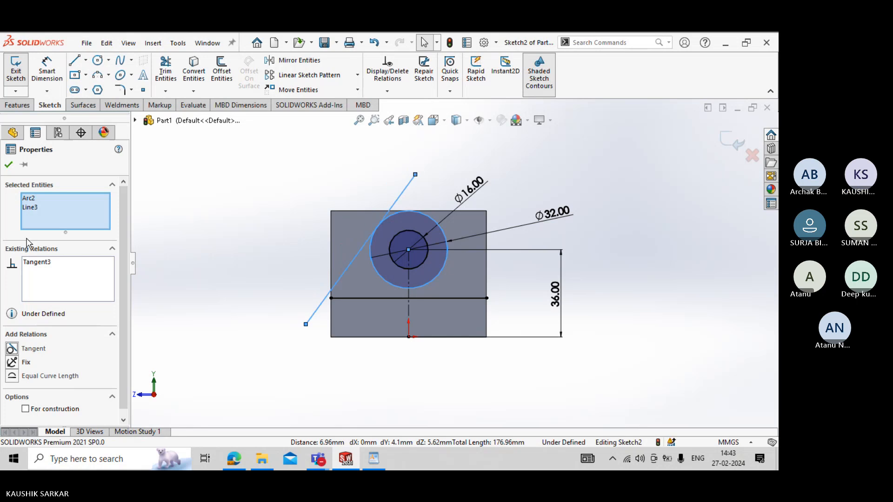
left_click(8, 164)
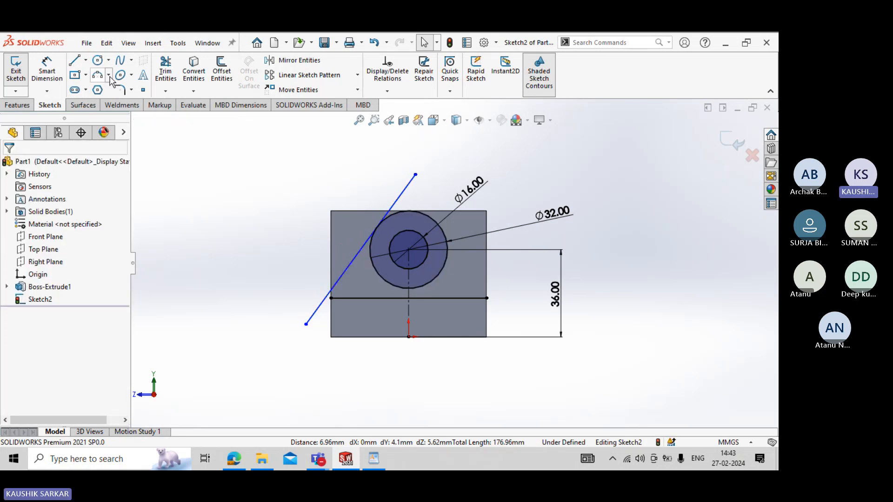
- Consult the drawing's end view and dimension the angle between the vertical centerline and the slanted line as 25°
key("alt+Tab")
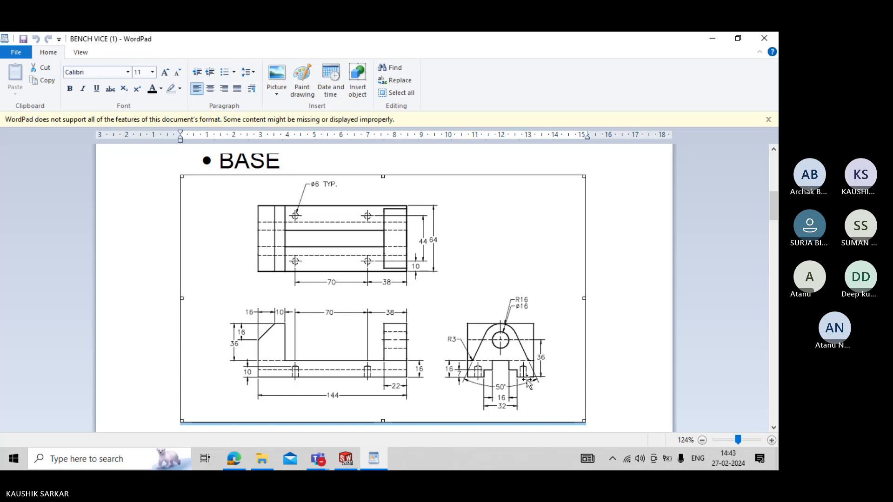
key("alt+Tab")
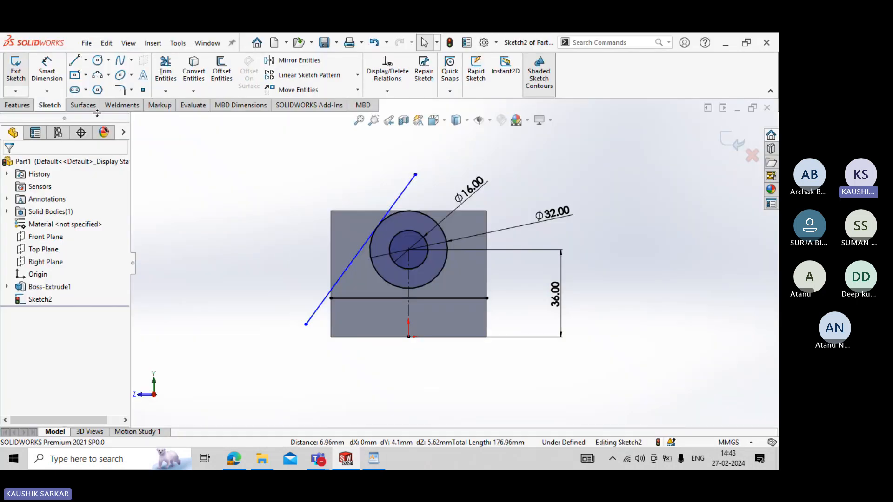
left_click(46, 70)
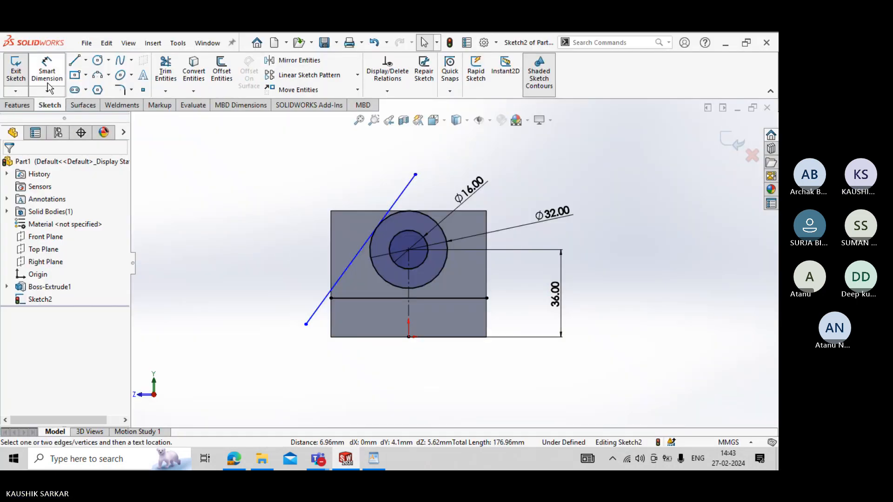
left_click(411, 315)
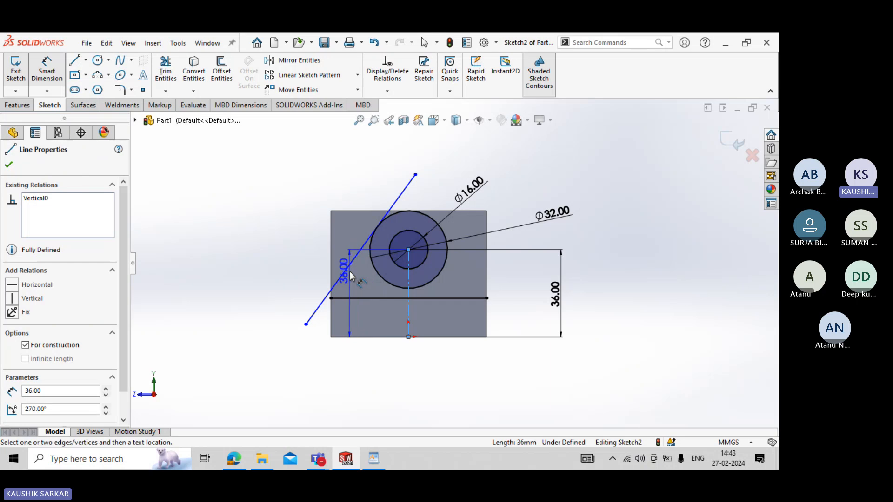
left_click(344, 273)
left_click(360, 372)
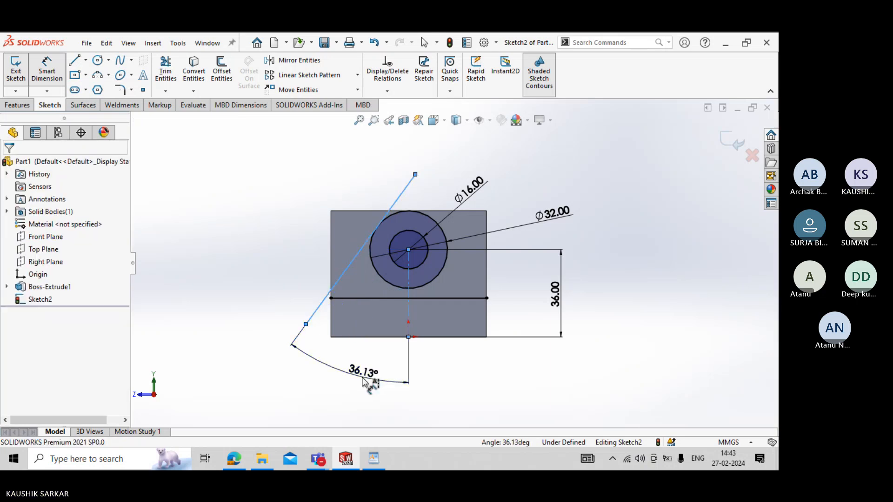
type("25")
key("Return")
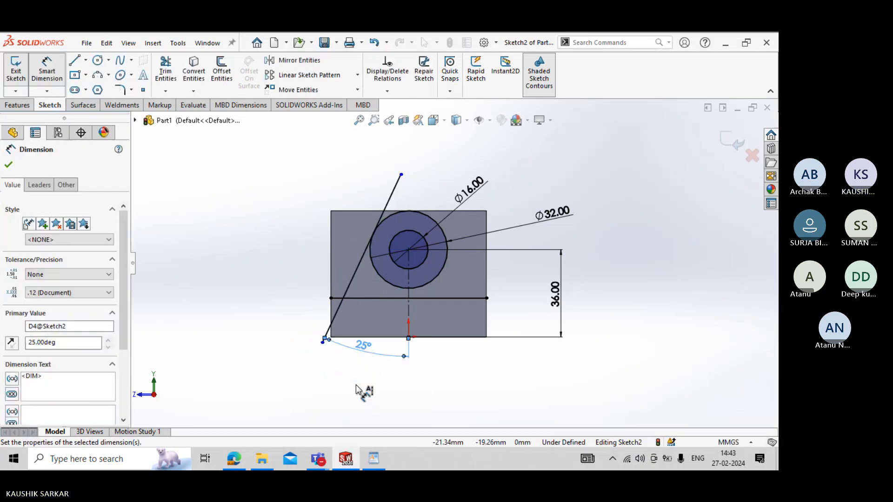
key("Escape")
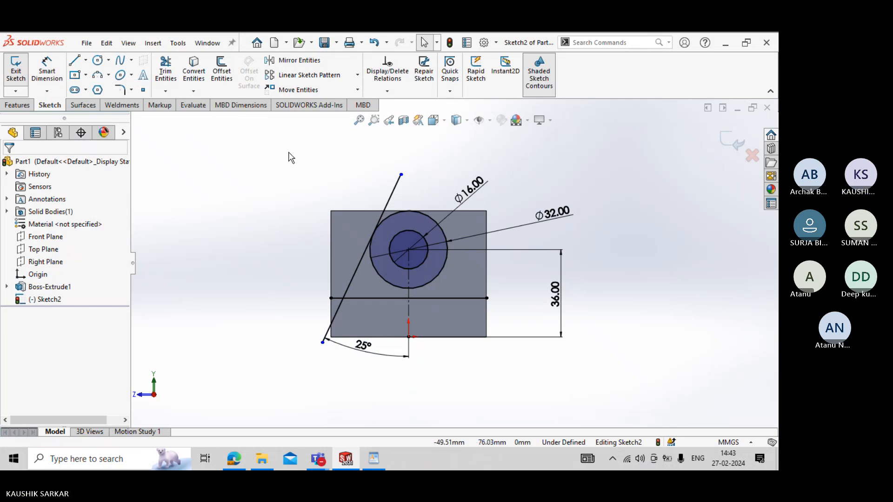
- Trim the slanted line's ends above the tangent point and below the horizontal sketch line
left_click(166, 73)
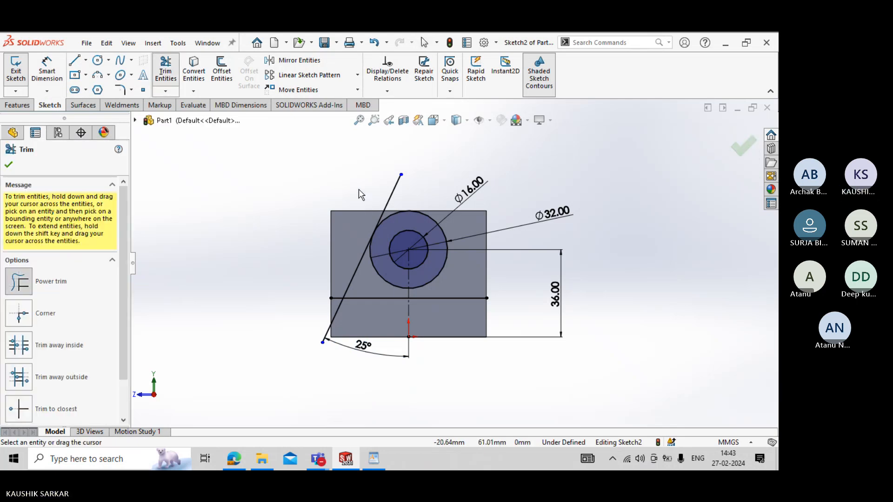
left_click_drag(359, 189, 401, 192)
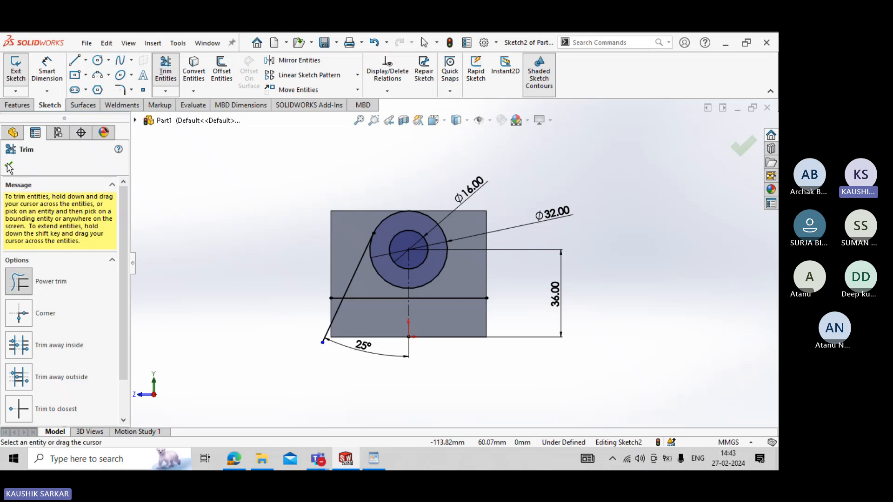
left_click_drag(290, 313, 351, 327)
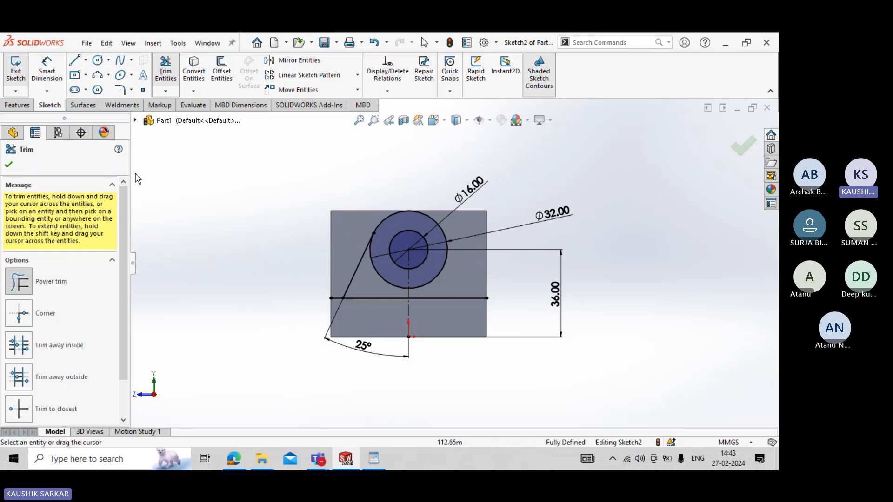
key("Escape")
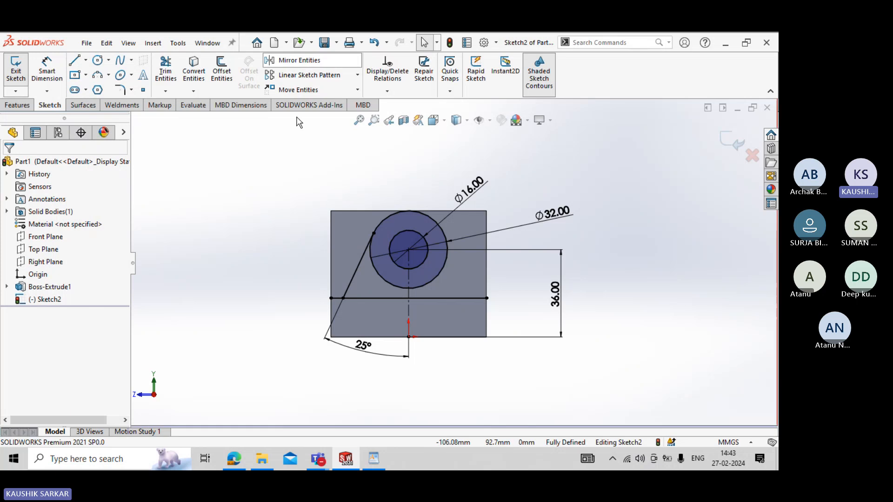
- Mirror the trimmed slanted line about the vertical centerline
left_click(302, 65)
left_click(355, 270)
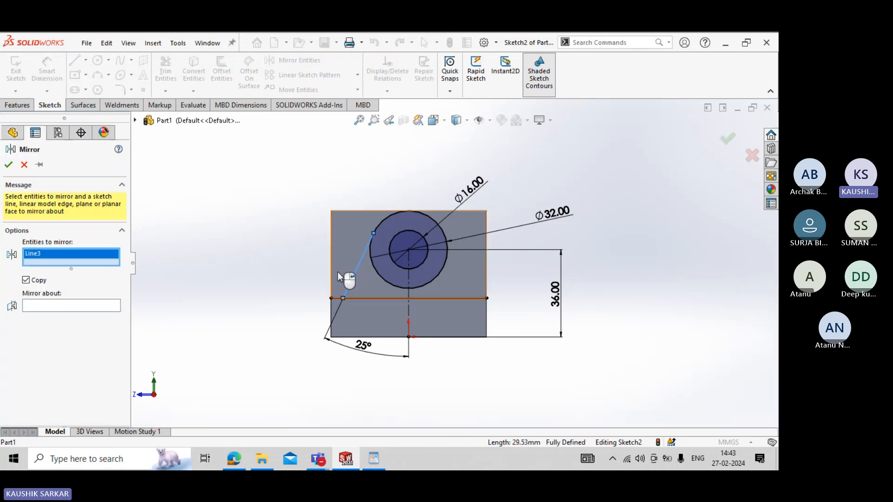
left_click(61, 306)
left_click(408, 311)
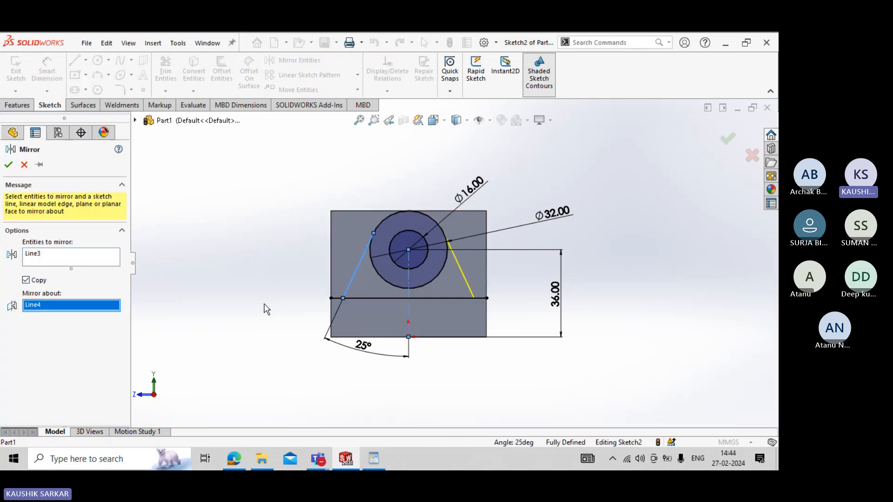
left_click(9, 165)
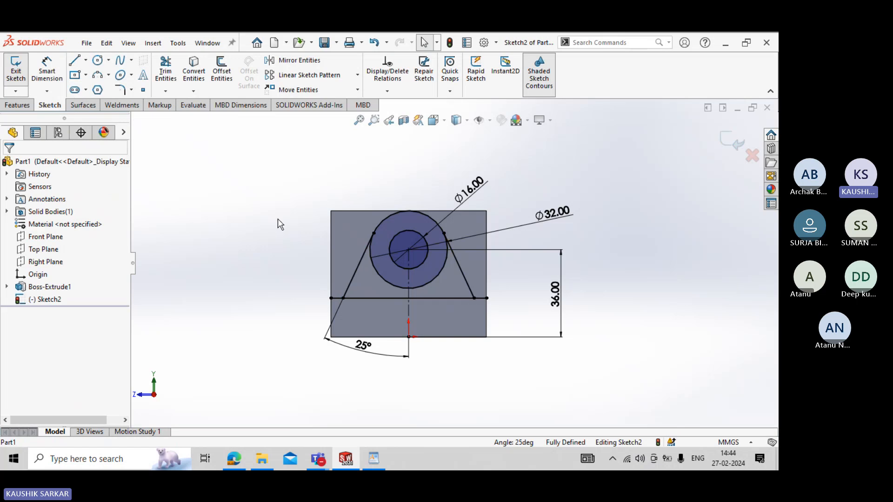
- Trim the horizontal line's outer ends and the 32 mm circle's lower arc to leave the closed support outline, and exit the sketch
left_click(165, 75)
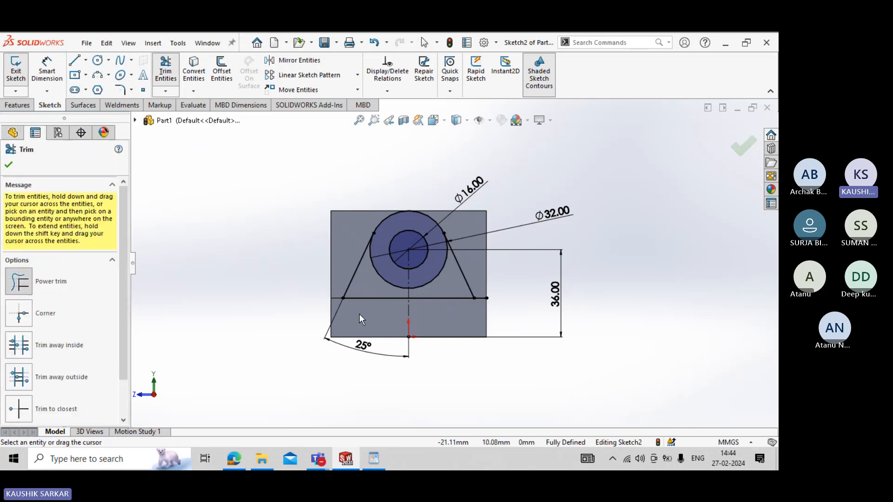
mouse_move(478, 310)
left_mouse_down()
mouse_move(482, 291)
mouse_move(436, 270)
mouse_move(358, 283)
mouse_move(385, 269)
mouse_move(377, 272)
left_mouse_up()
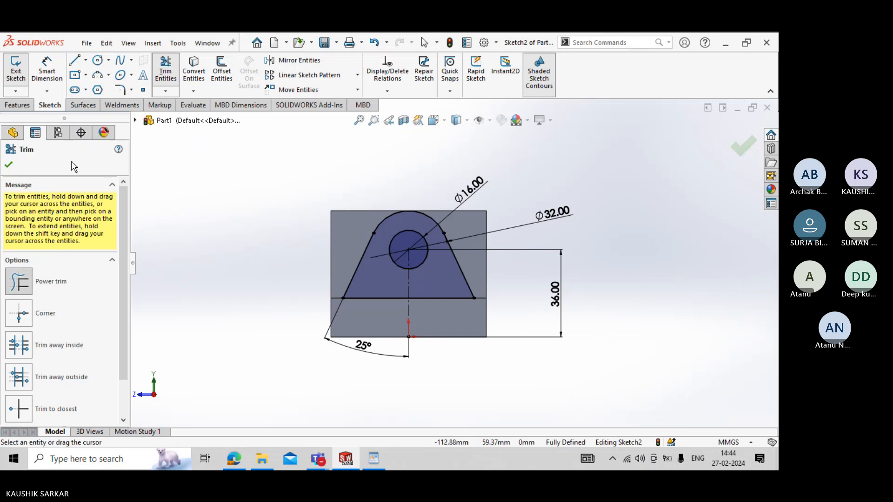
left_click(8, 165)
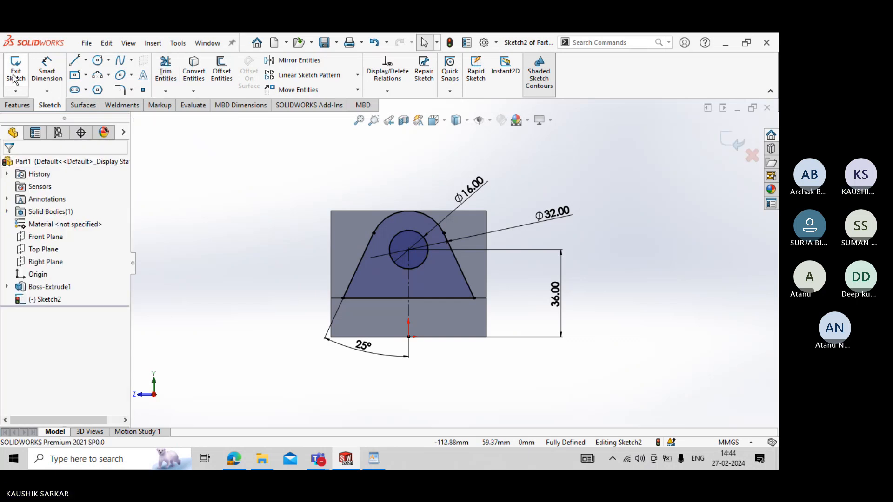
scroll(328, 289, "up", 2)
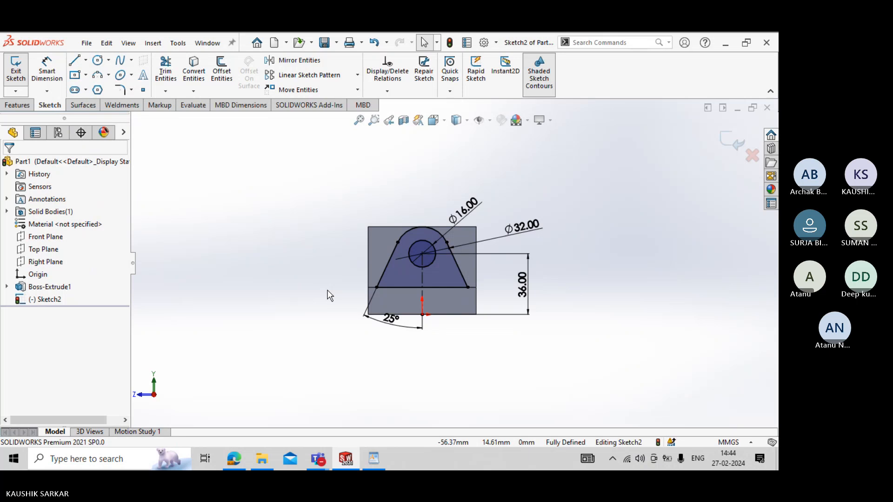
left_click(19, 74)
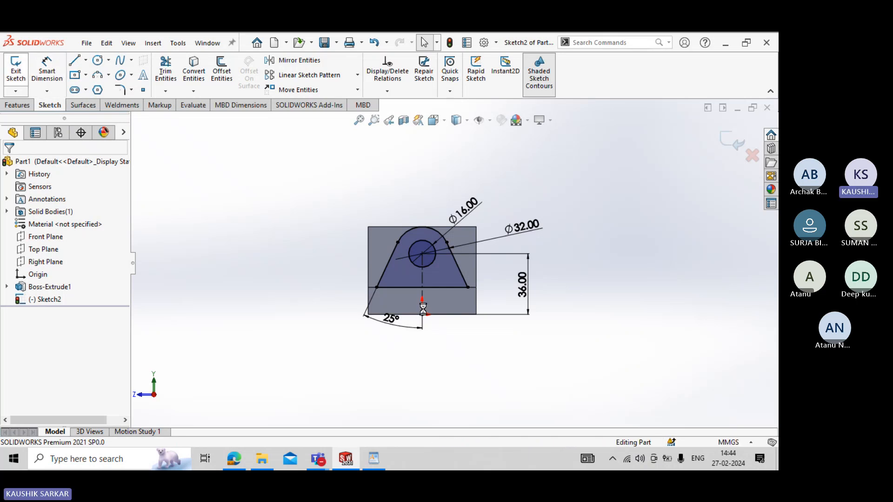
- Check the support's thickness in the drawing and extrude the profile 22 mm in the reversed direction, over the base plate
mouse_move(321, 289)
middle_mouse_down()
mouse_move(369, 327)
mouse_move(351, 323)
middle_mouse_up()
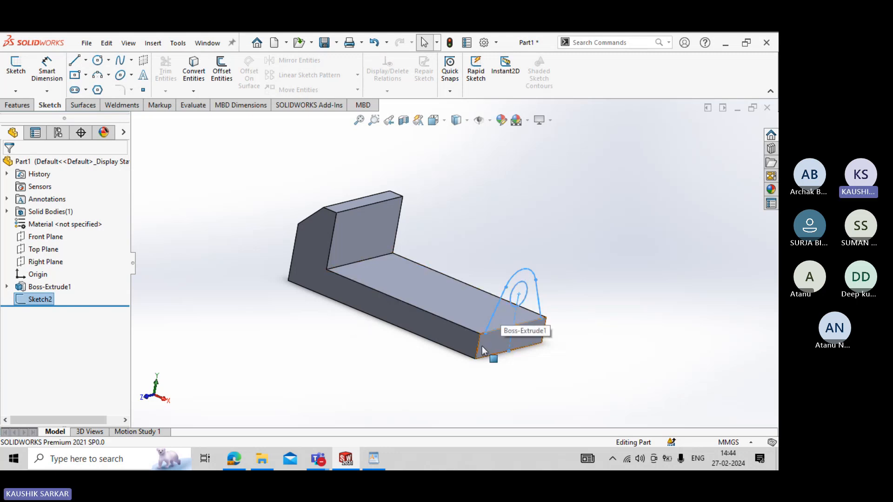
left_click(373, 458)
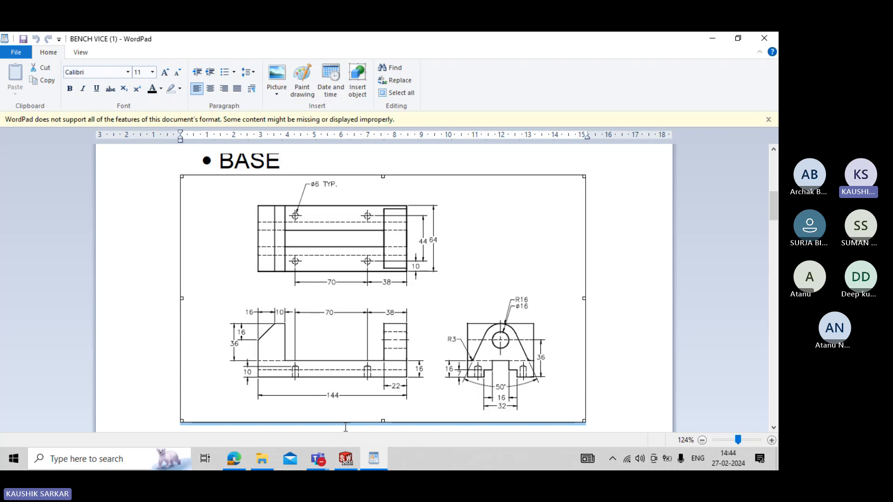
left_click(346, 459)
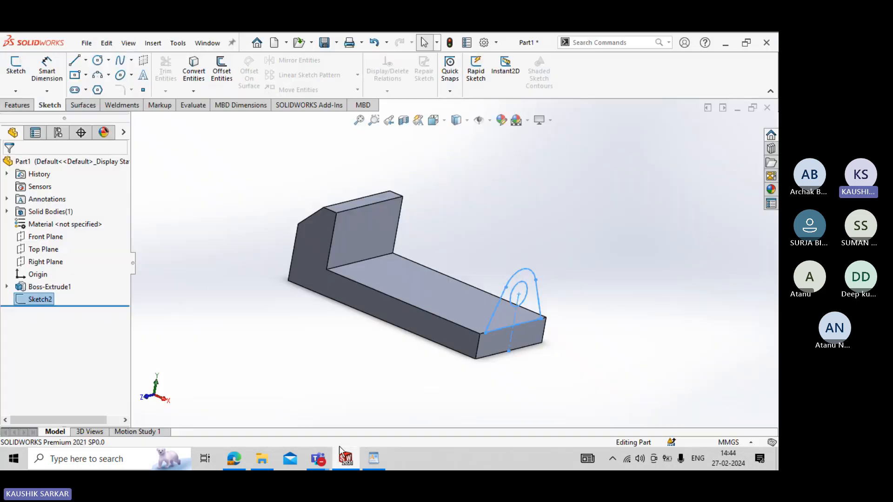
left_click(17, 106)
left_click(20, 69)
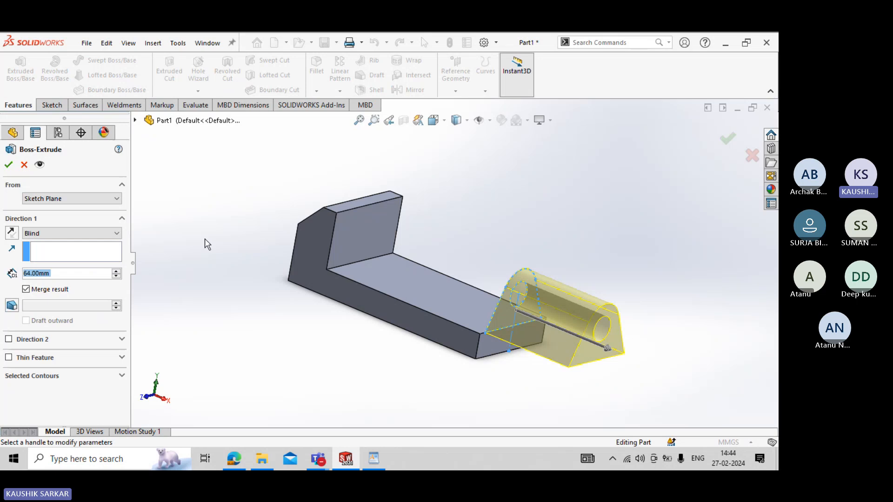
left_click(12, 234)
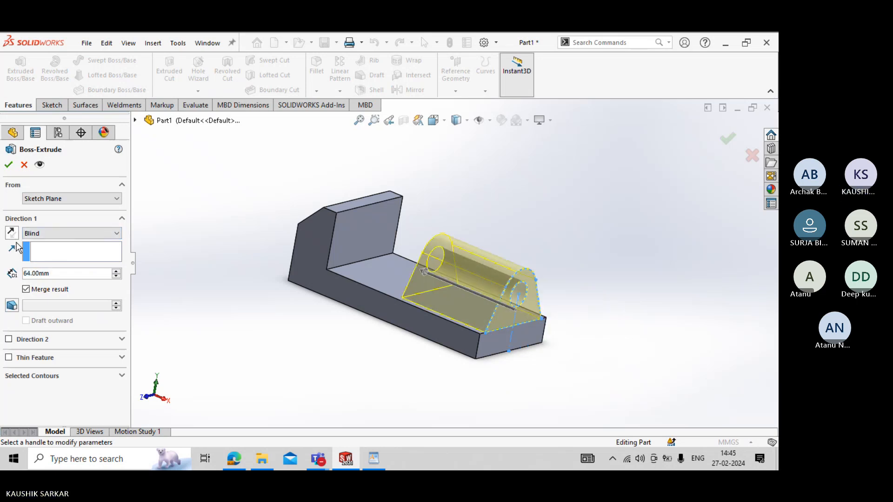
double_click(45, 273)
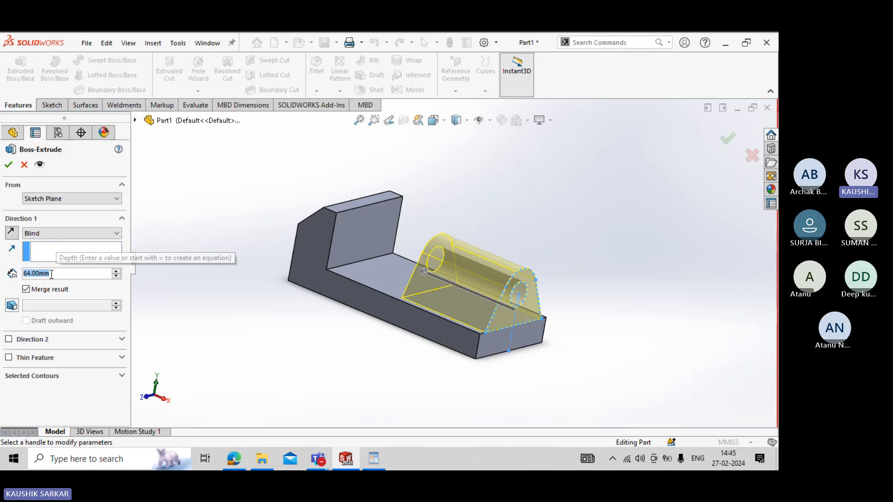
type("22")
key("Return")
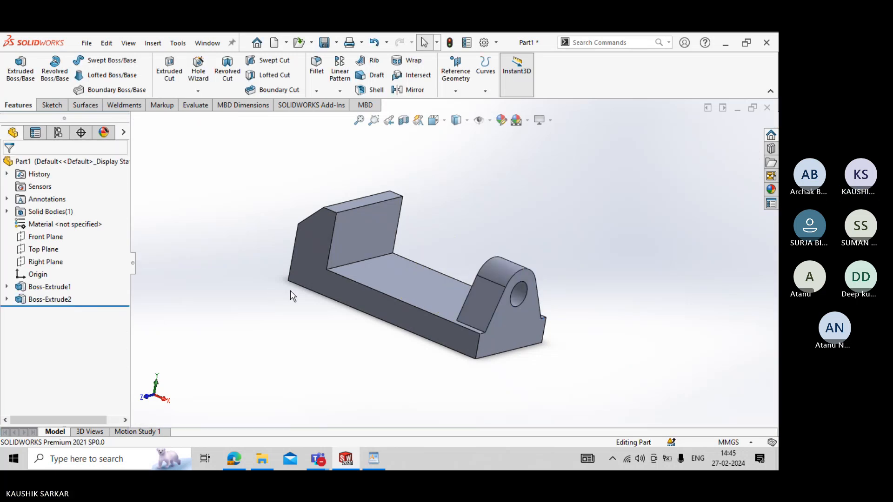
- Check the fillet radius in the drawing and apply a 3 mm fillet to both edges where the support's slanted sides meet the base plate
middle_click_drag(291, 296, 263, 317)
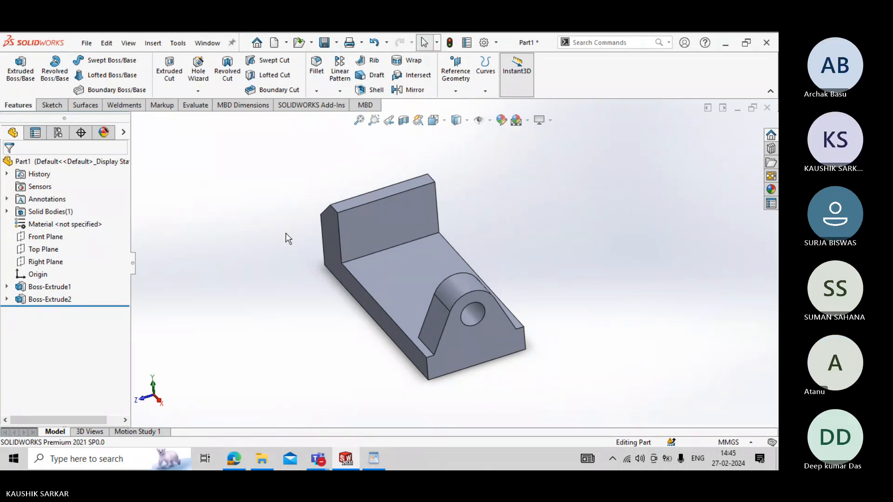
left_click(316, 68)
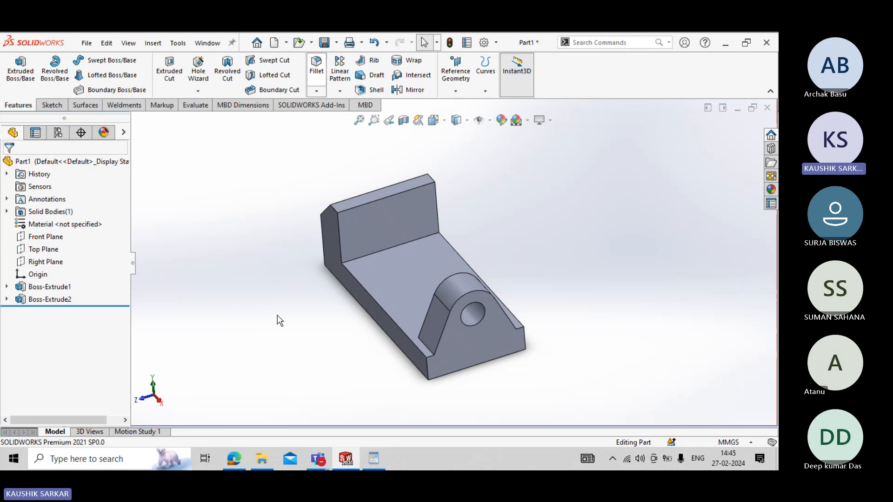
left_click(377, 458)
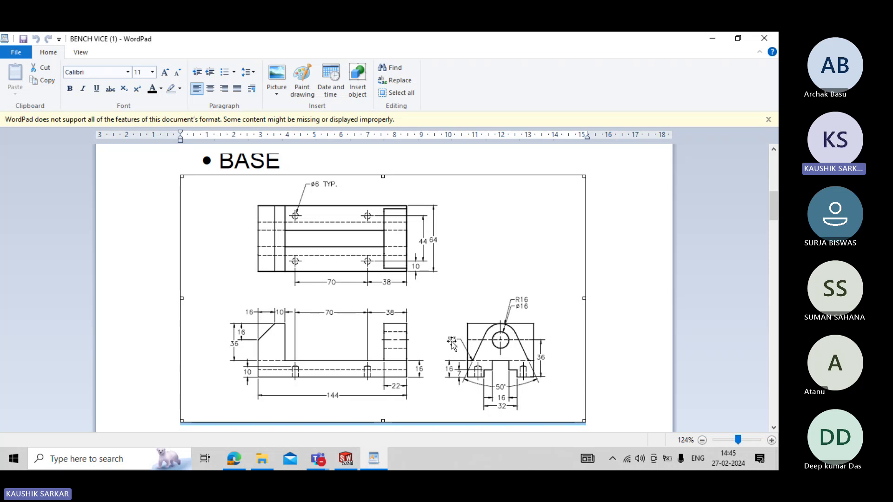
left_click(348, 461)
double_click(60, 398)
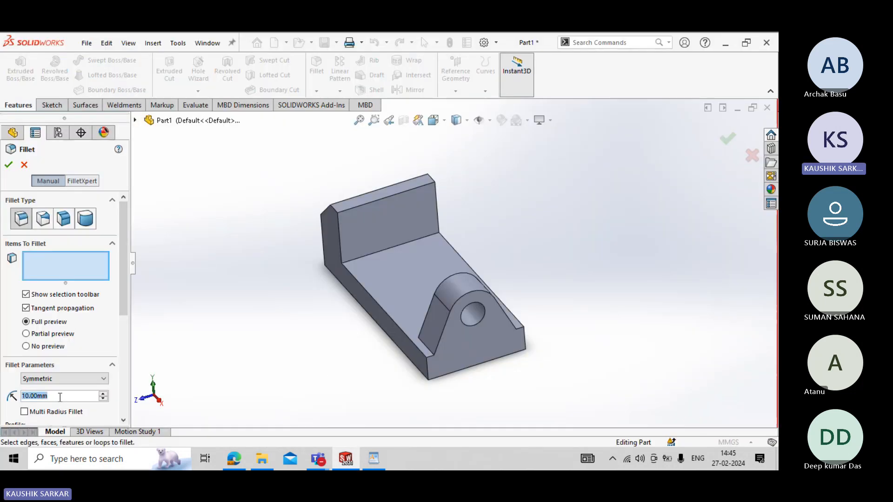
type("3")
key("Return")
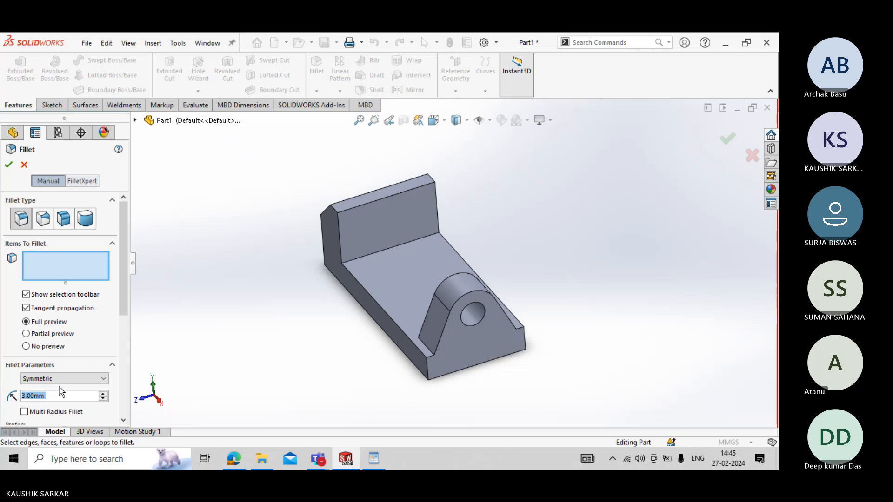
left_click(58, 243)
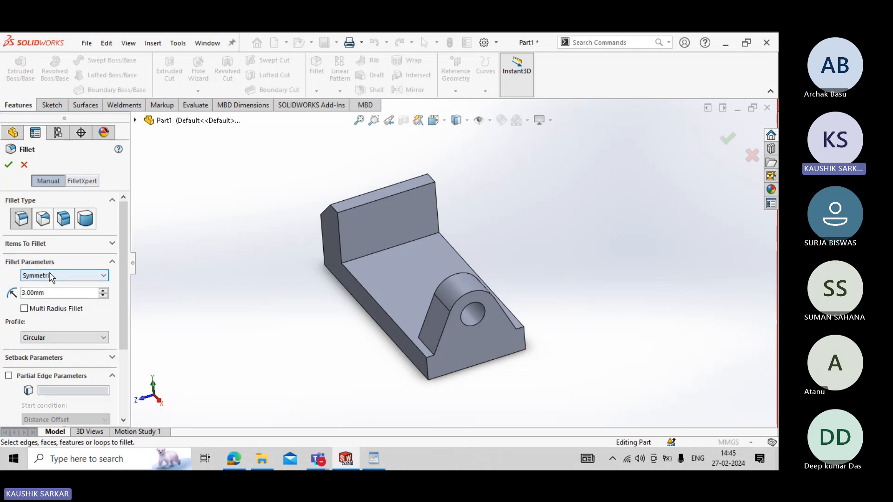
left_click(69, 243)
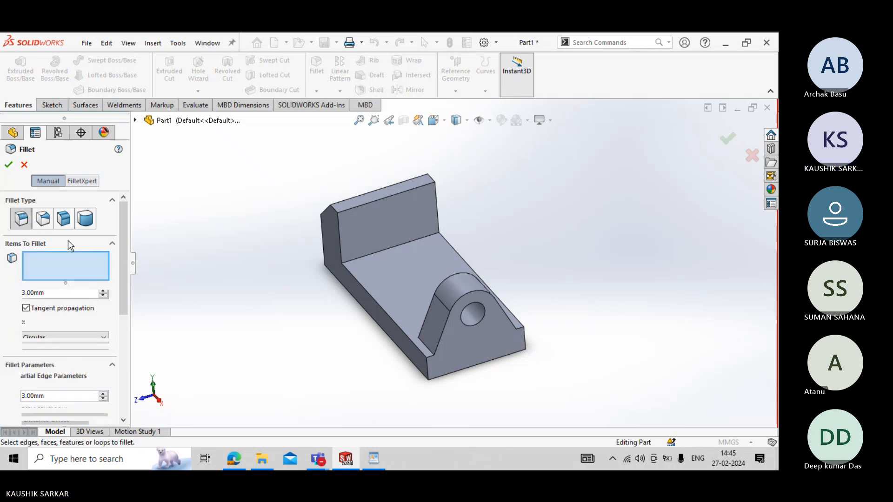
left_click(430, 354)
middle_click_drag(495, 347, 439, 356)
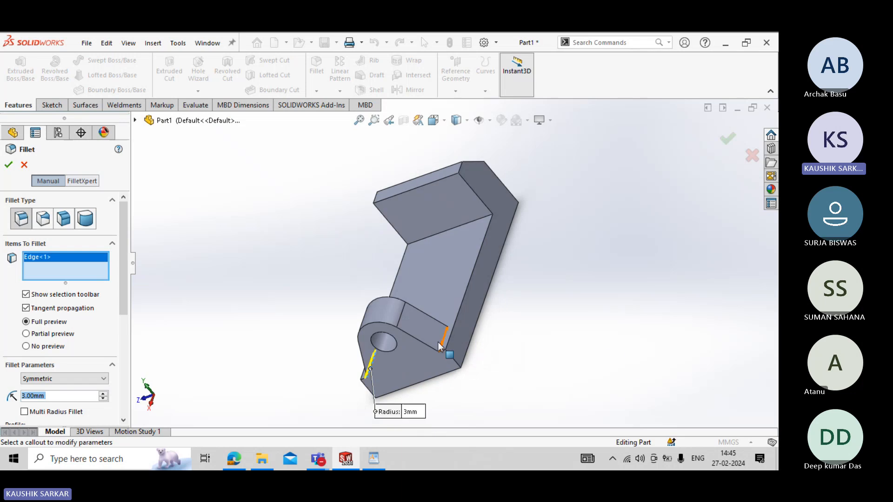
left_click(439, 345)
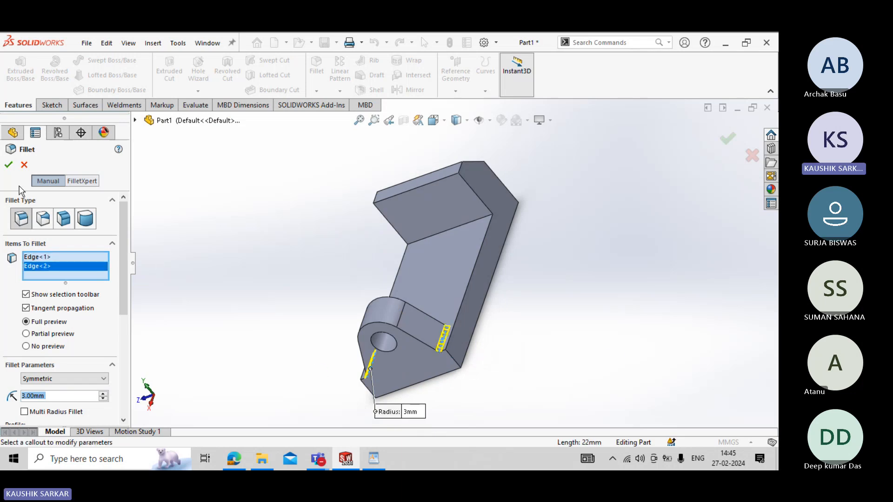
left_click(9, 165)
middle_click_drag(286, 267, 330, 296)
middle_click_drag(322, 280, 324, 279)
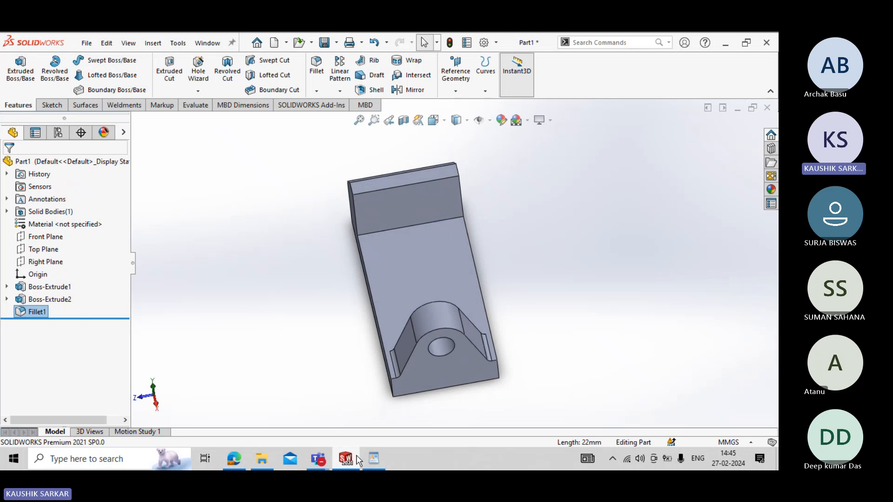
- Study the stepped bottom slot in the WordPad drawing and start a sketch on the base's end face below the support hole
left_click(373, 458)
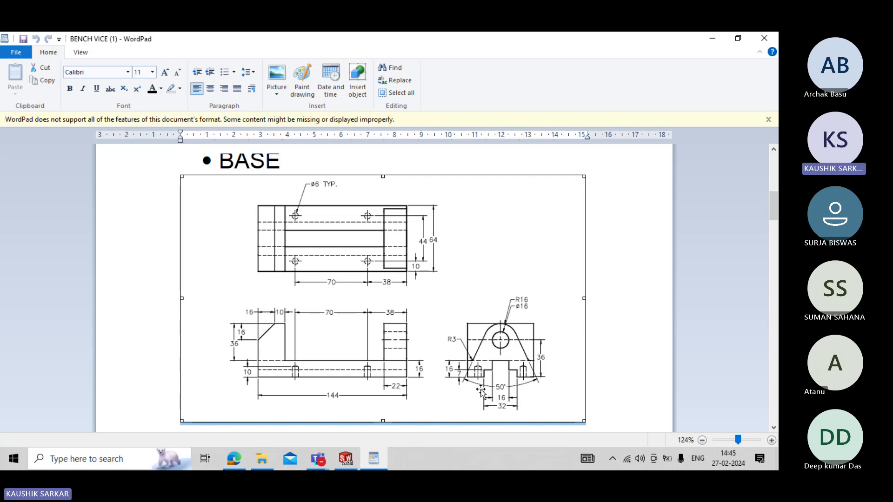
scroll(417, 321, "up", 10)
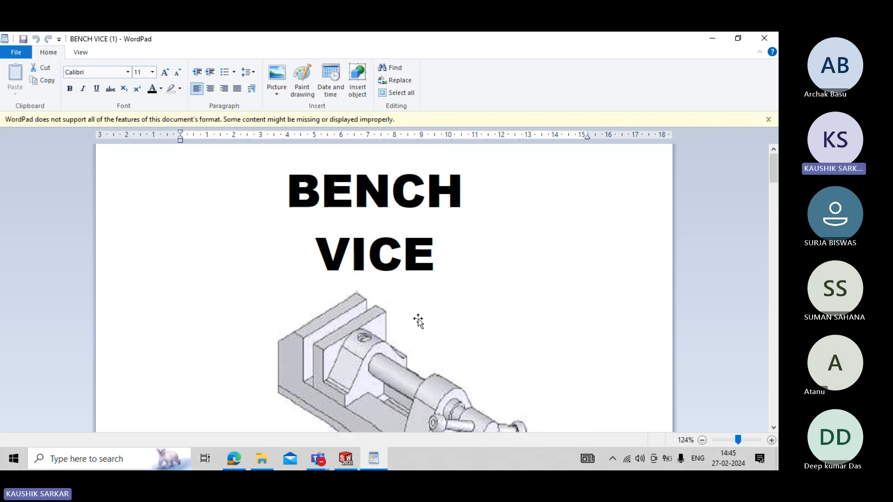
scroll(443, 403, "down", 10)
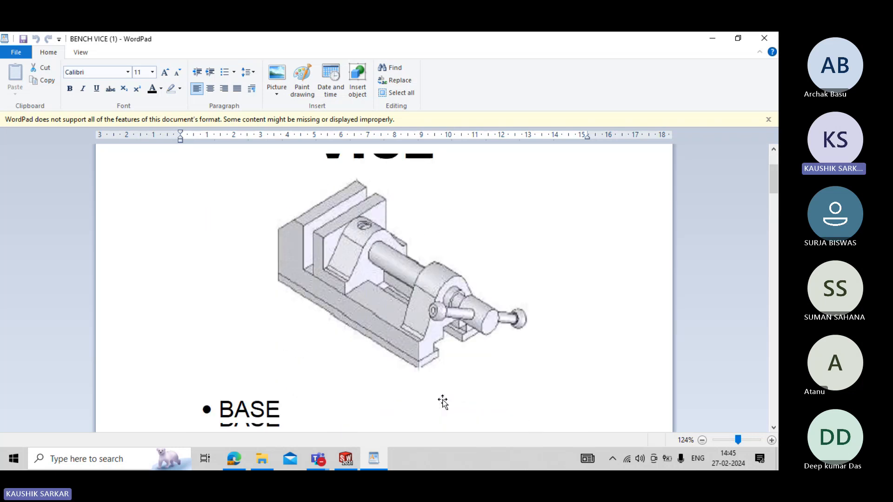
left_click(478, 396)
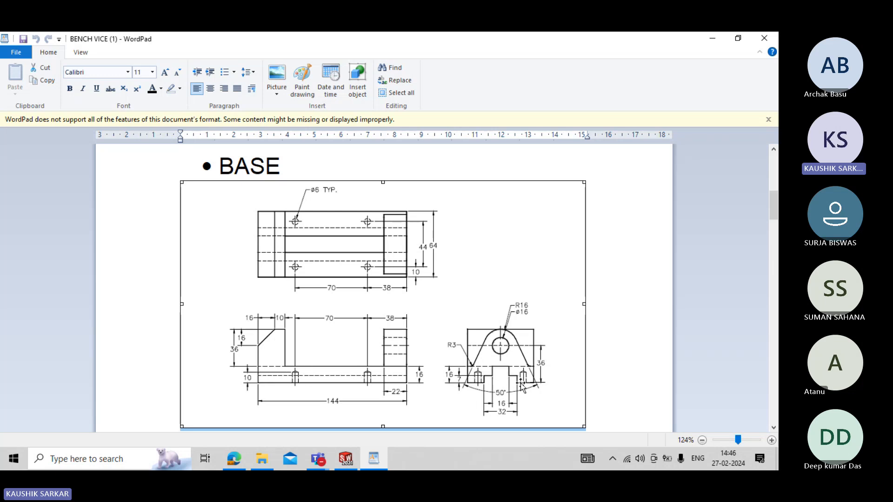
left_click(346, 459)
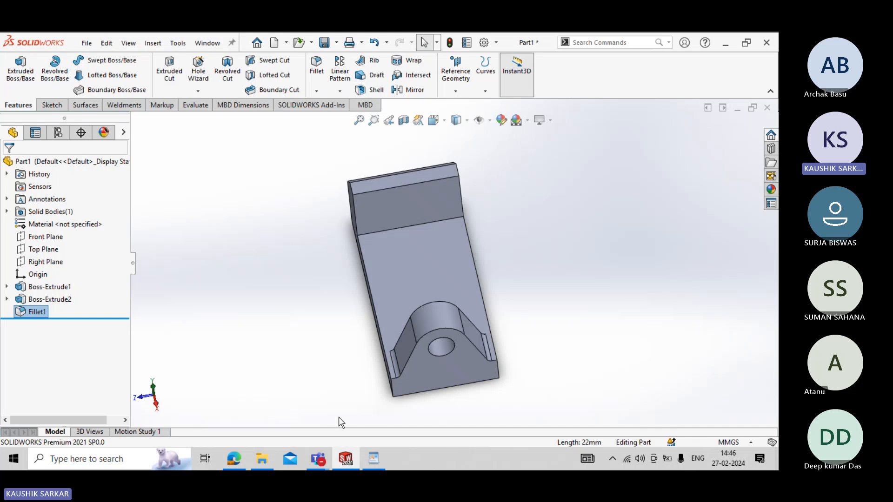
left_click(450, 369)
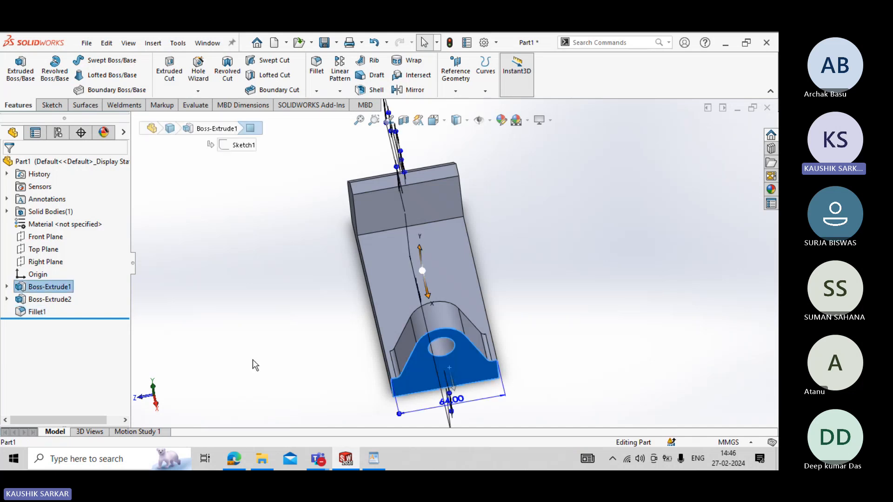
left_click(52, 105)
left_click(16, 67)
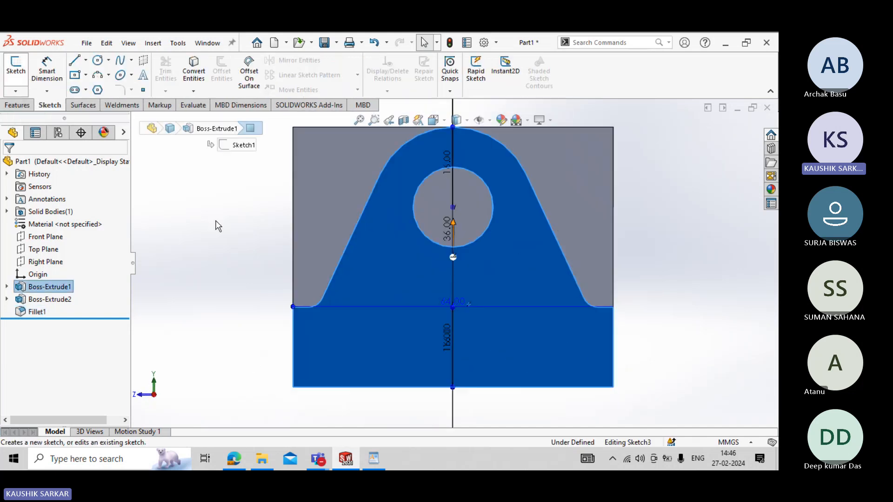
- Sketch a midpoint line about 20 mm long above the origin and continue its right end in a step down to the bottom edge
left_click(85, 60)
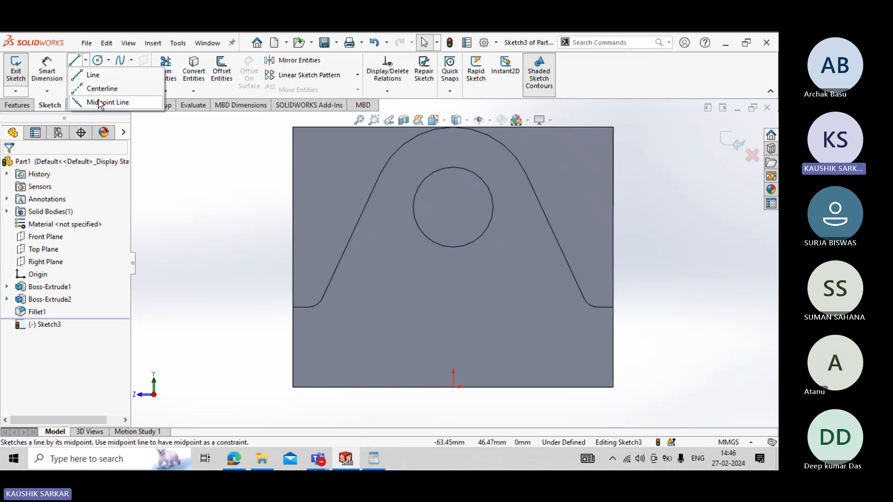
left_click(100, 102)
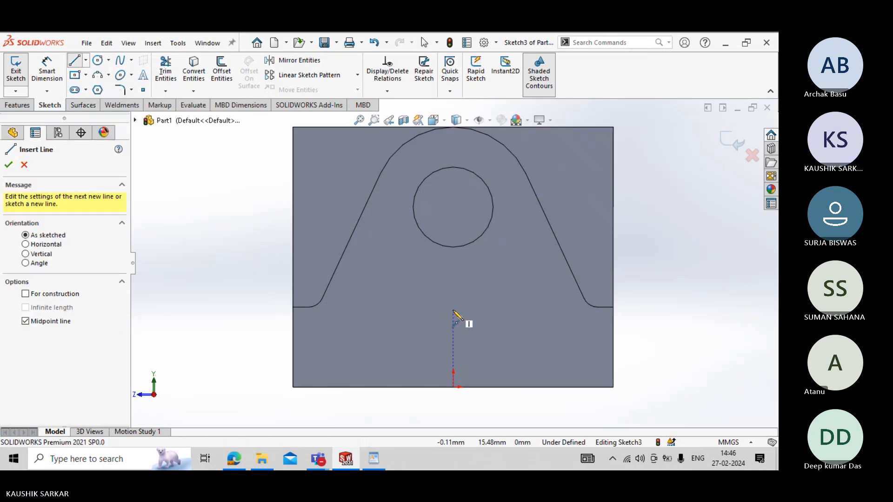
left_click(454, 310)
left_click(503, 310)
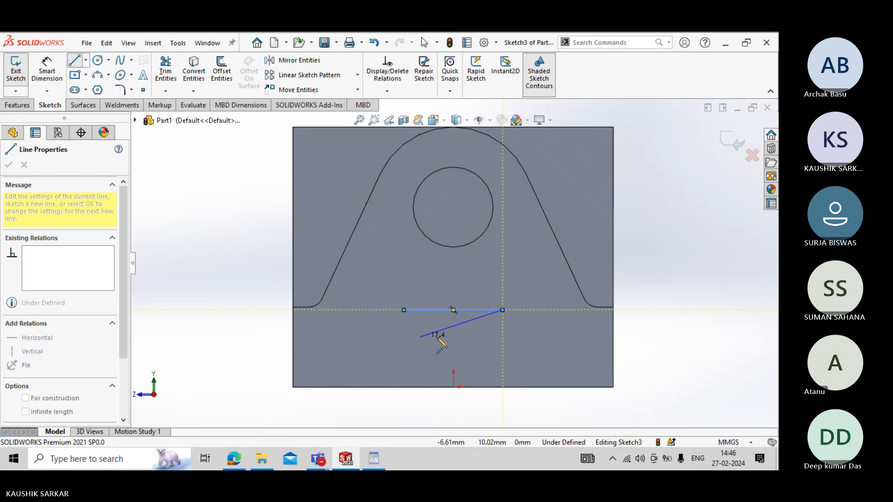
left_click(503, 337)
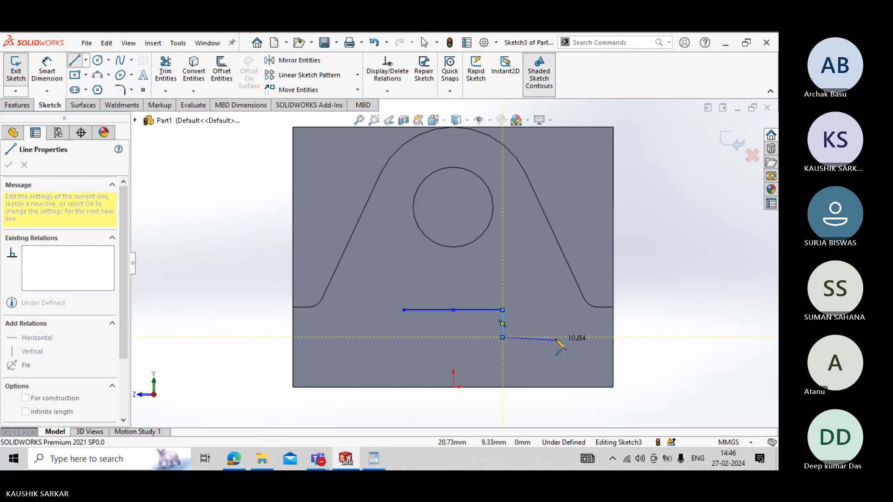
left_click(554, 337)
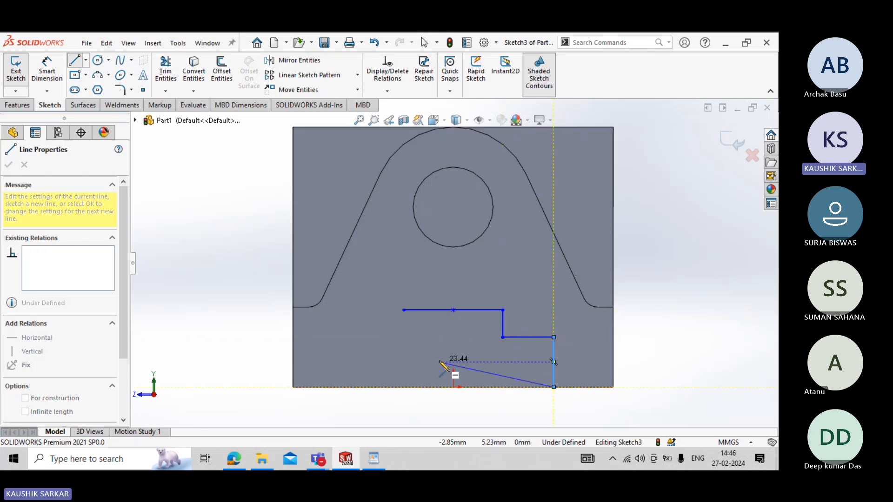
right_click(460, 370)
left_click(467, 333)
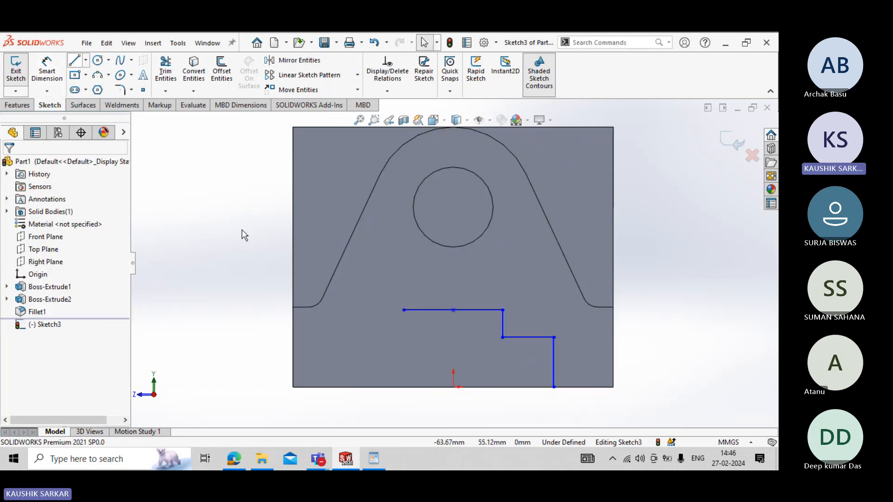
- Close the slot profile with a line along the bottom edge and a left-side step up to the top line's free end
key("l")
left_click(553, 387)
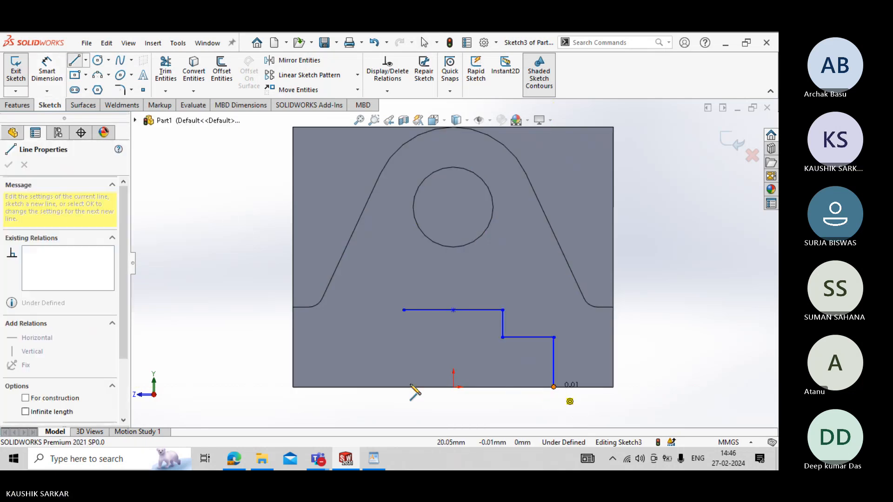
left_click(371, 387)
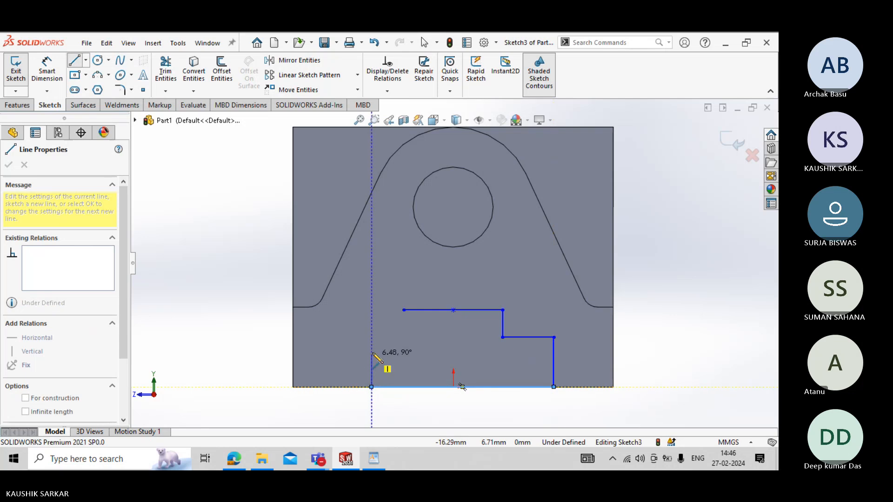
left_click(372, 352)
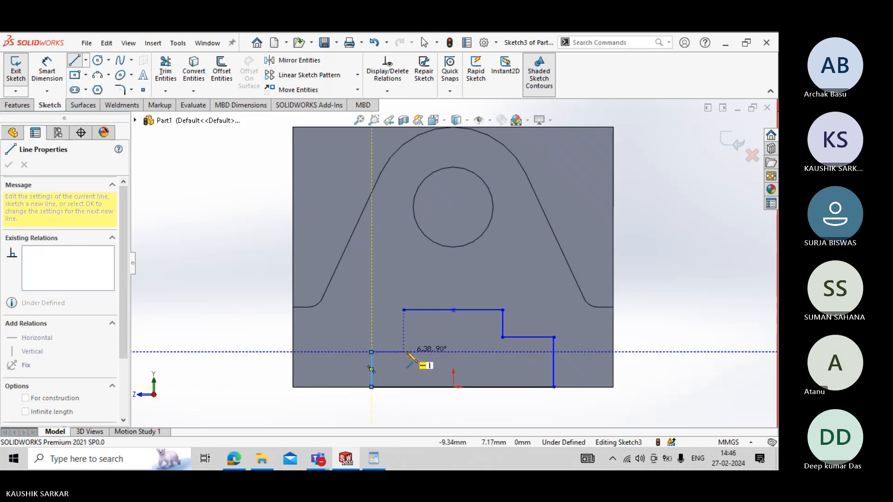
left_click(403, 352)
left_click(404, 310)
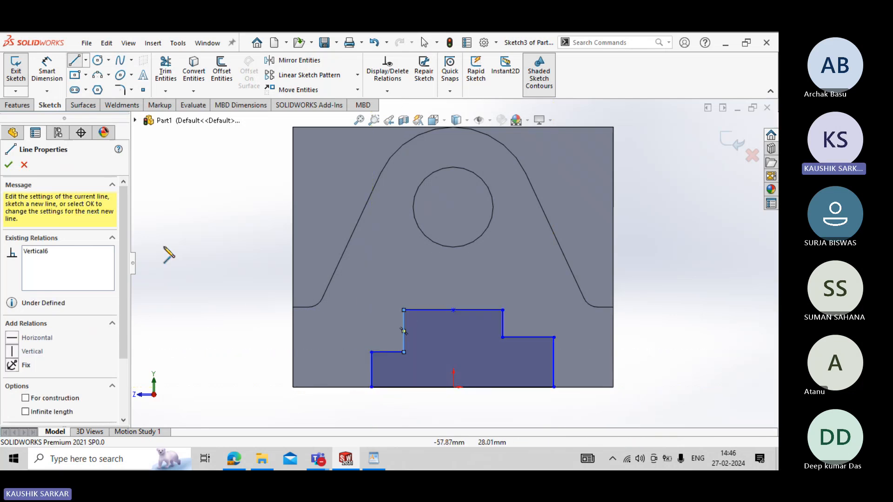
right_click(180, 256)
left_click(199, 264)
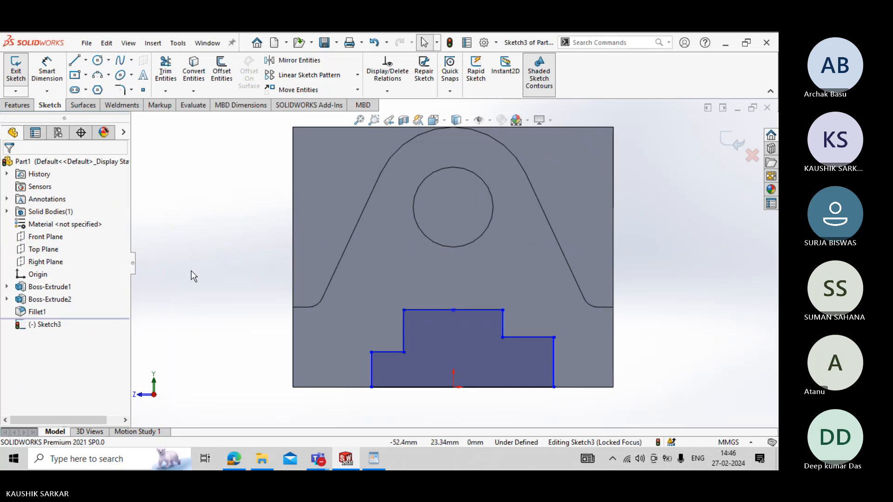
- Align the slot's top line midpoint with the sketch origin using a Vertical relation
left_click(454, 311)
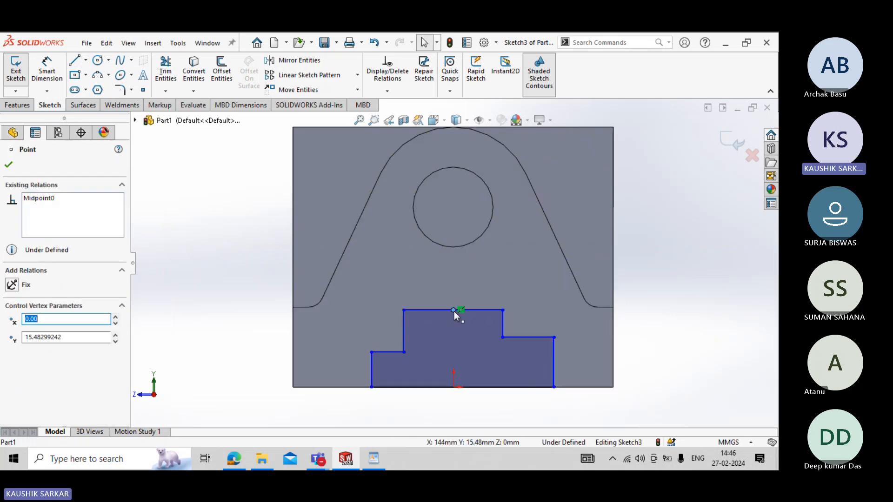
left_click(453, 387, "ctrl")
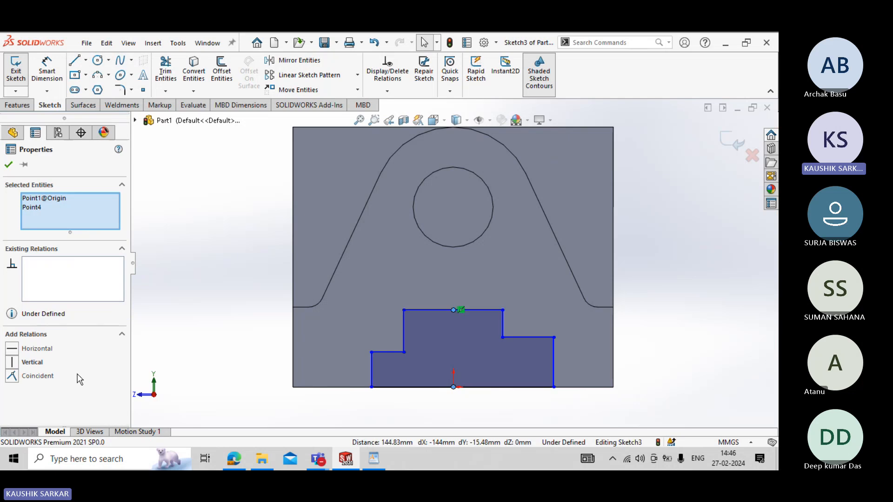
left_click(9, 166)
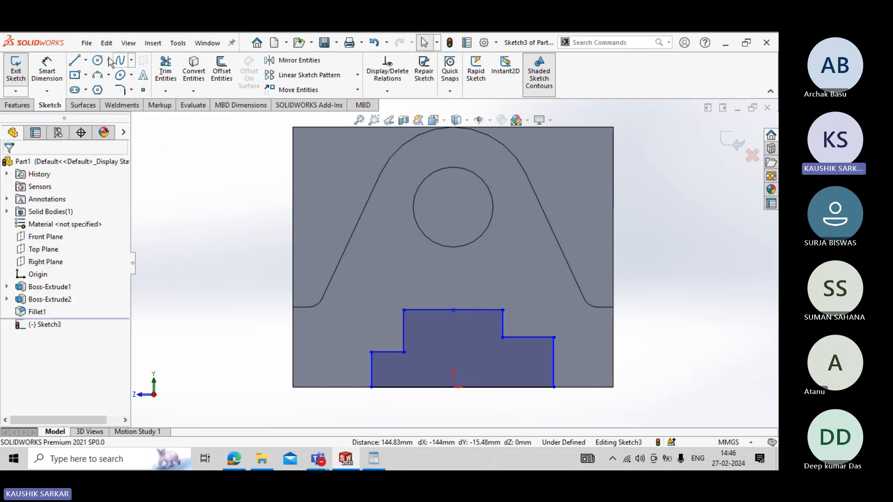
- Dimension the slot profile's top line to 16 mm, as given in the WordPad drawing
left_click(47, 70)
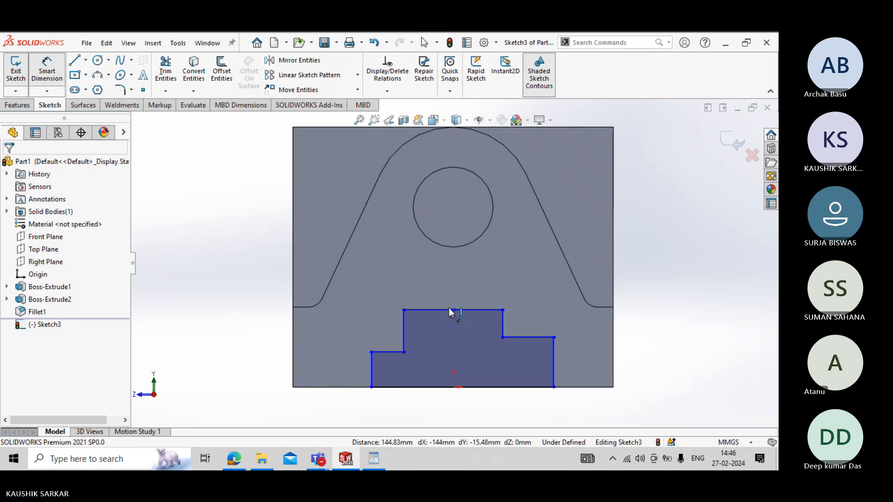
left_click(469, 316)
left_click(467, 282)
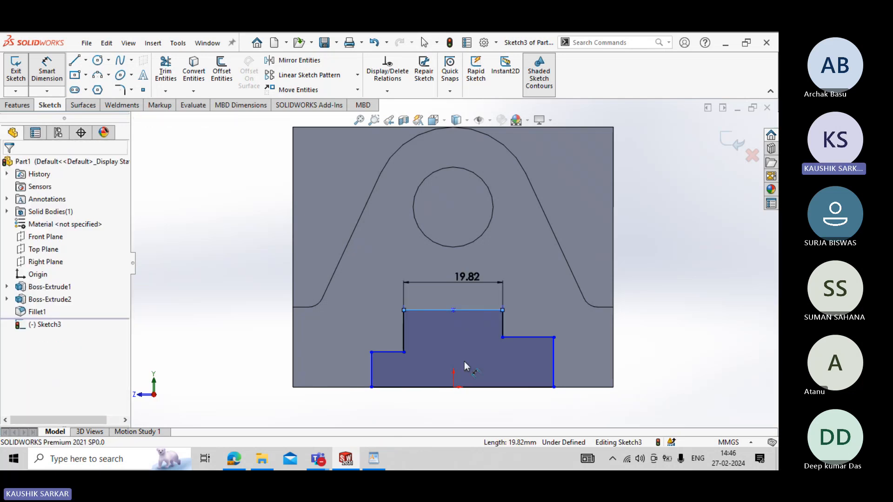
key("alt+Tab")
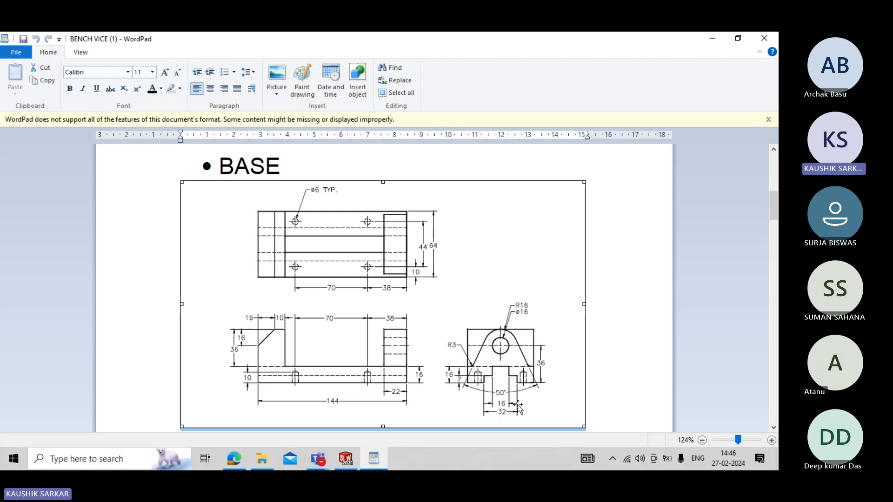
key("alt+Tab")
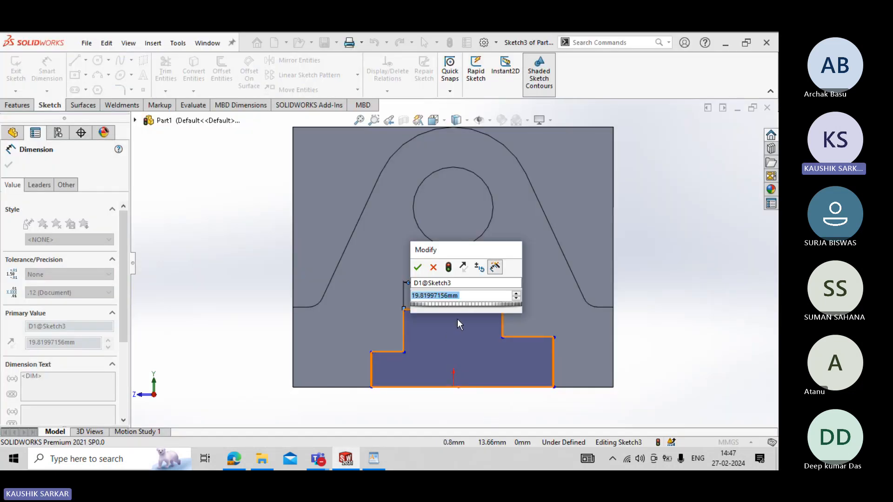
type("16")
key("Return")
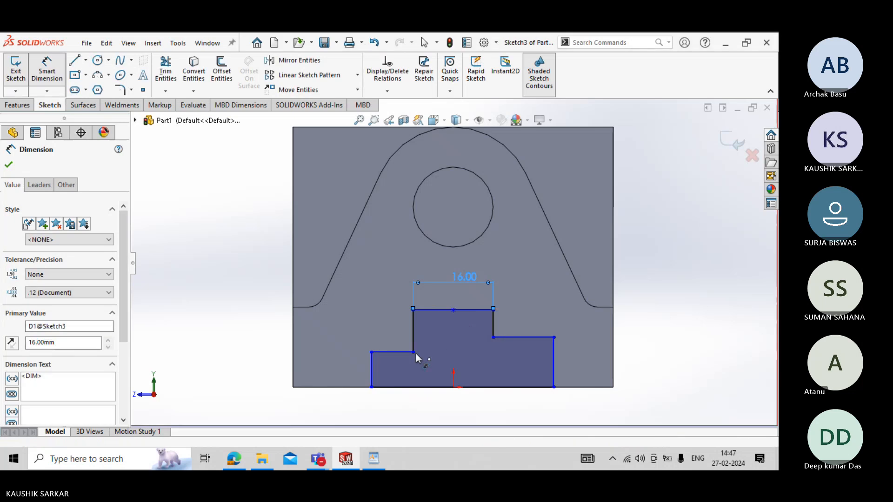
- Dimension the slot profile's bottom line to 32 mm
left_click(430, 388)
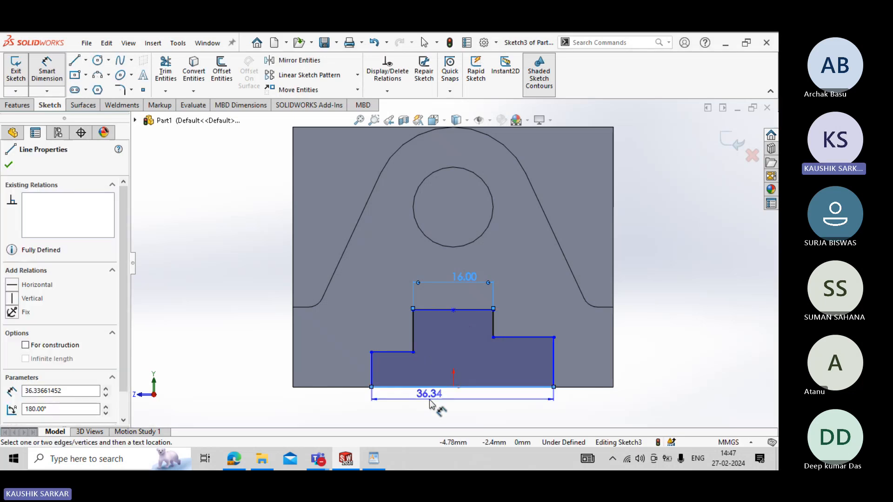
left_click(433, 405)
type("32")
key("Return")
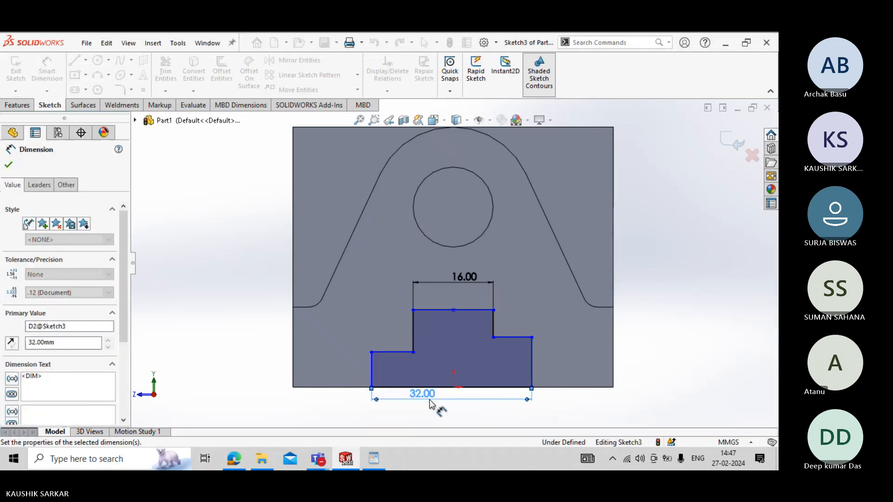
key("Escape")
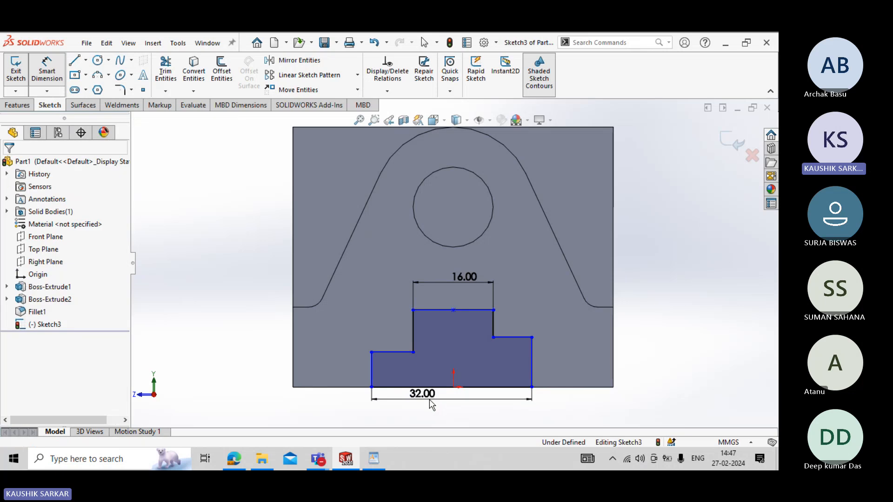
left_click(446, 394)
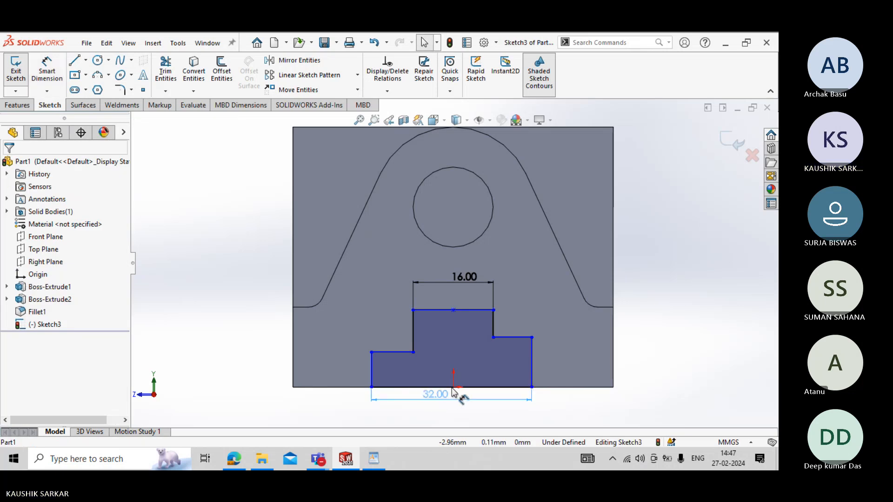
left_click(410, 407)
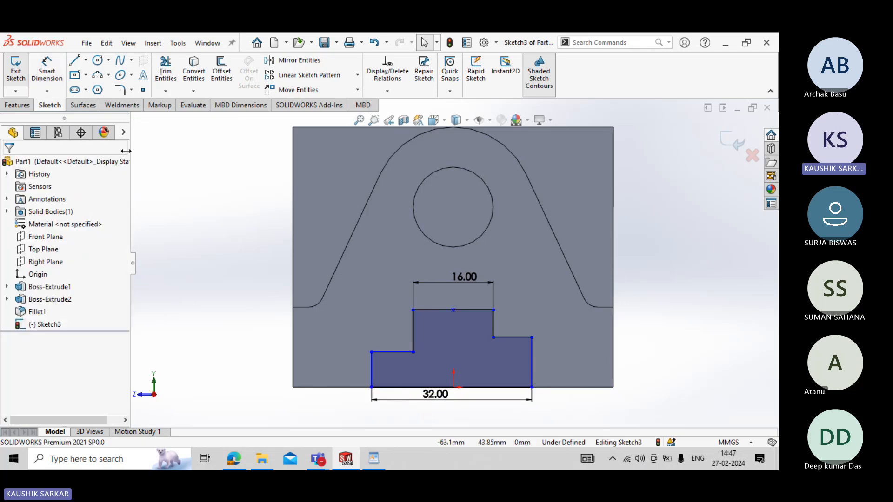
- Dimension the height of the slot's left step above the bottom edge to 7 mm, following the WordPad drawing
left_click(46, 71)
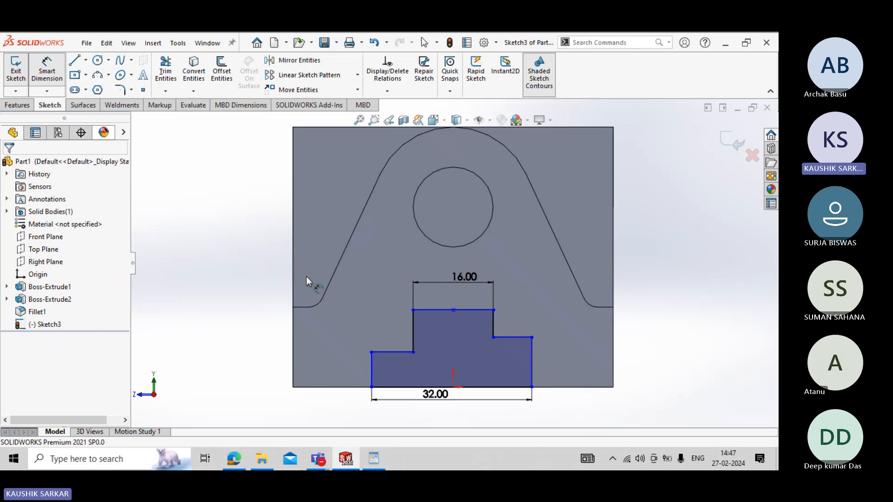
left_click(390, 354)
left_click(368, 388)
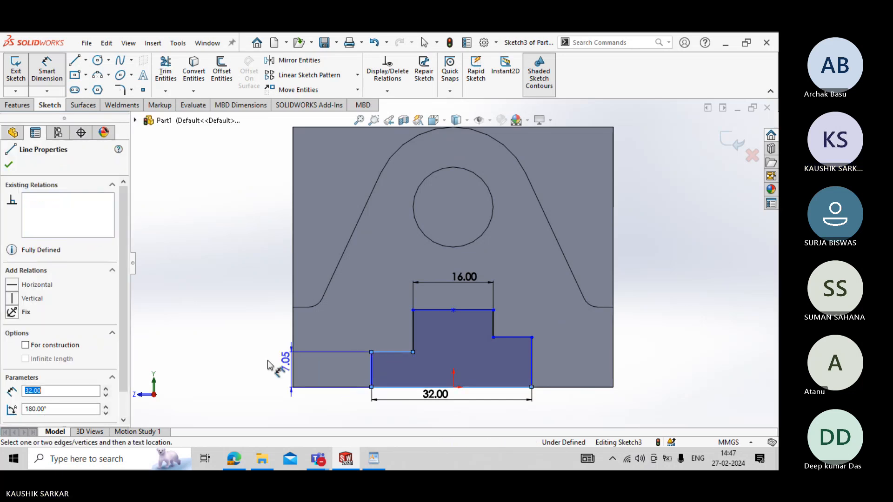
left_click(268, 363)
key("alt+Tab")
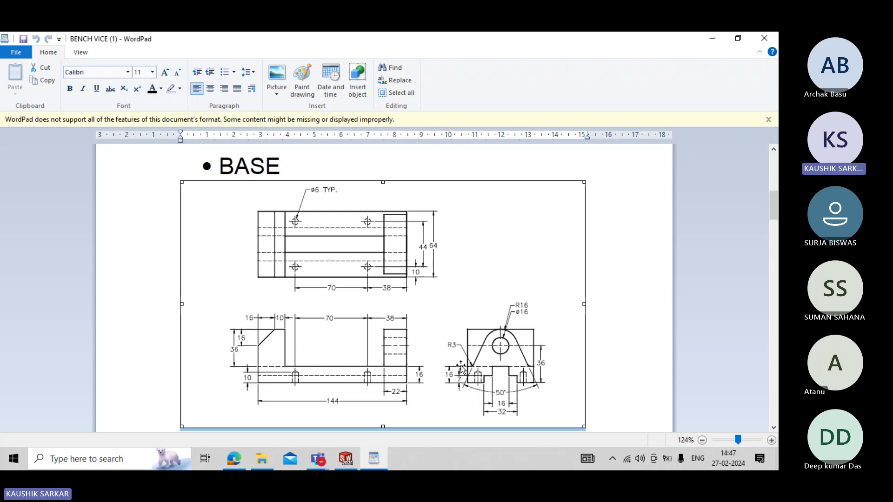
key("alt+Tab")
type("9")
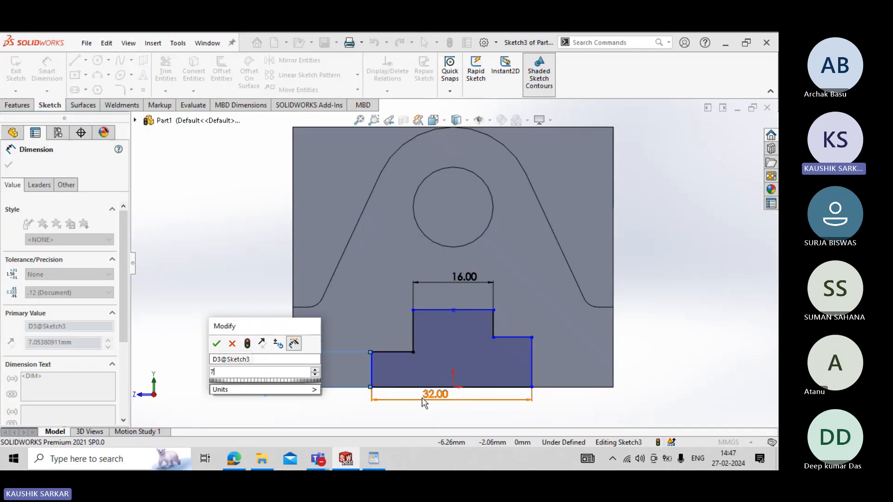
key("Return")
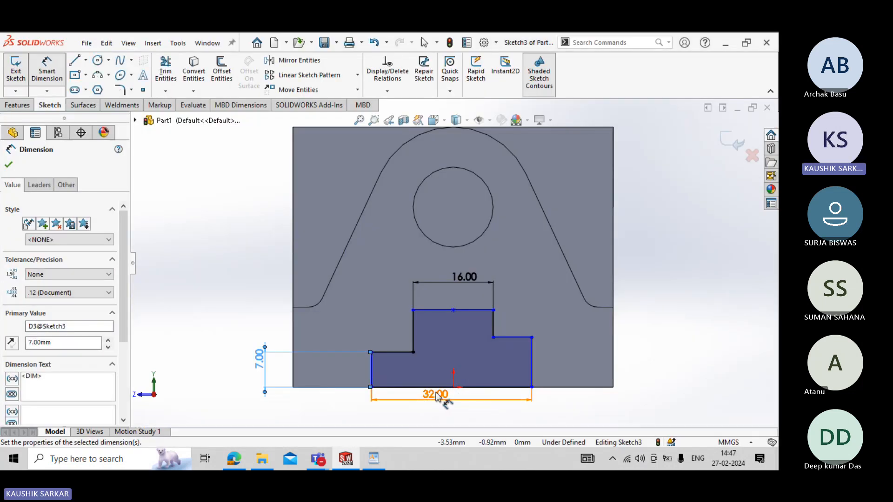
left_click(441, 396)
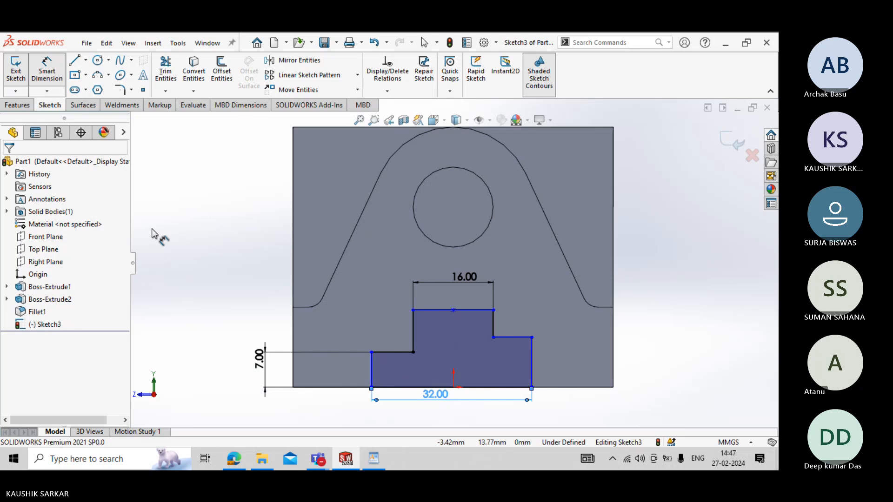
key("Escape")
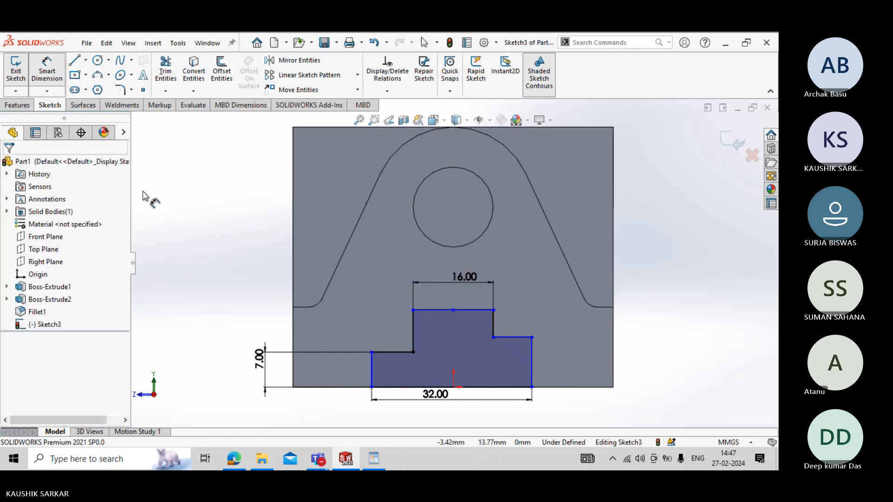
- Dimension the slot's overall height between its top and bottom lines to 16 mm
left_click(425, 310)
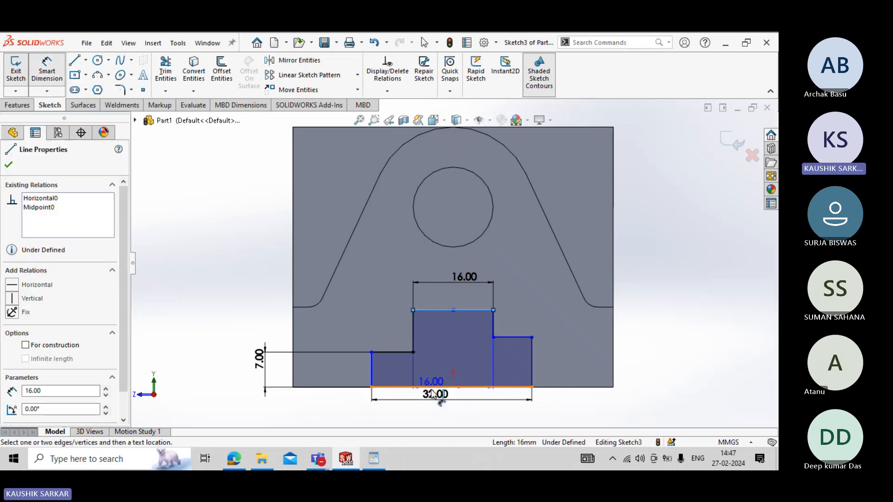
left_click(430, 387)
left_click(226, 354)
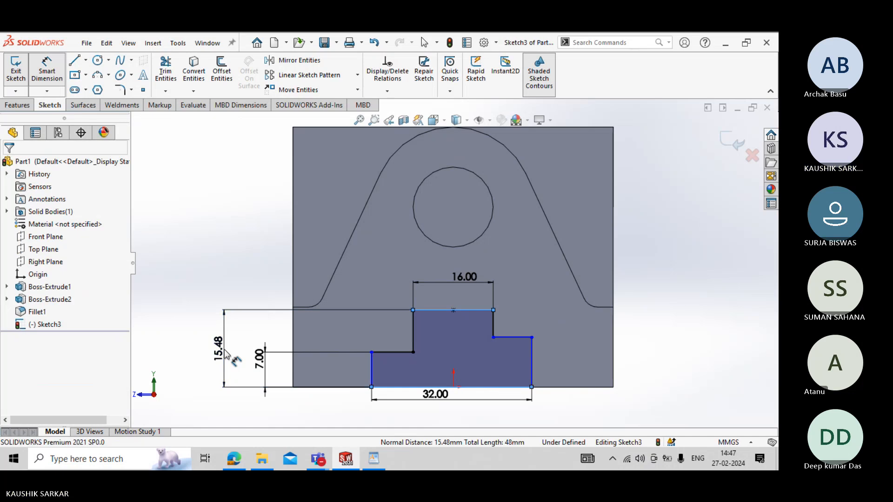
type("16")
key("Return")
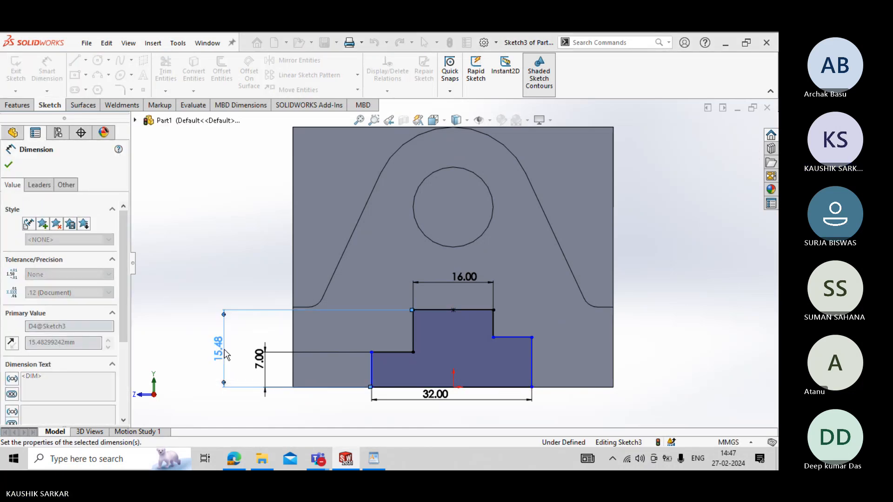
key("Escape")
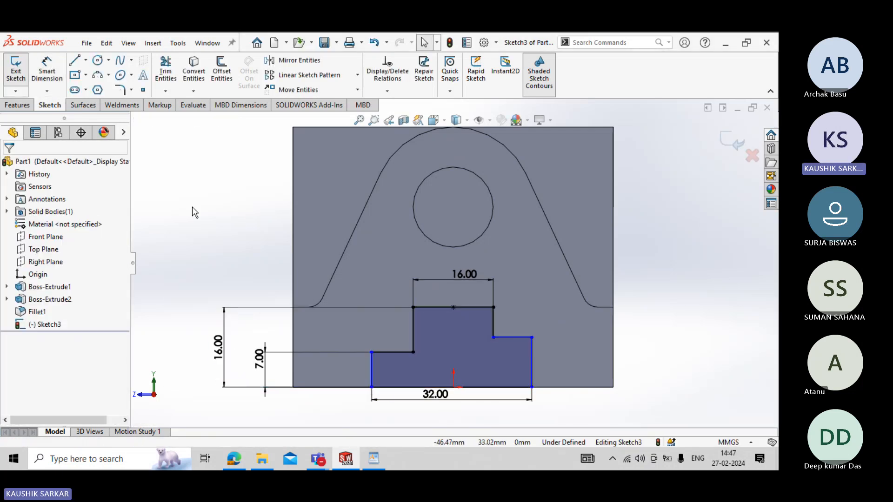
- Dimension the horizontal distance from the left step's outer corner to the sketch origin to 16 mm
left_click(47, 70)
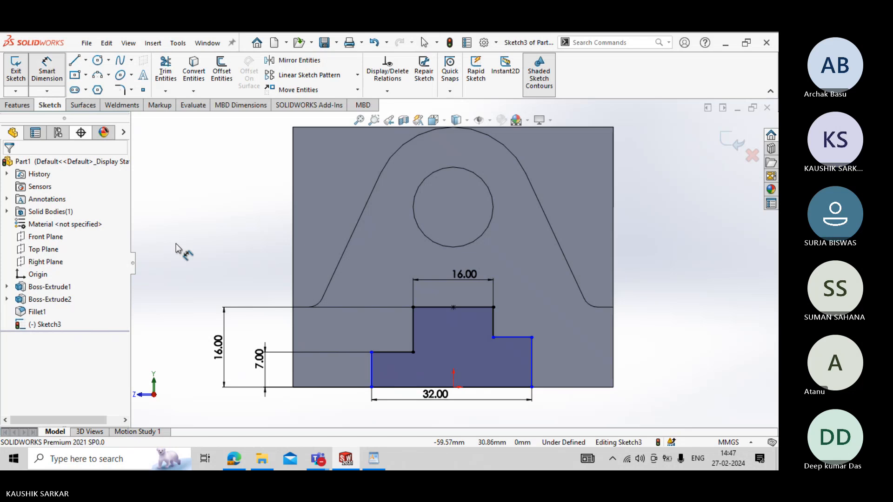
left_click(371, 352)
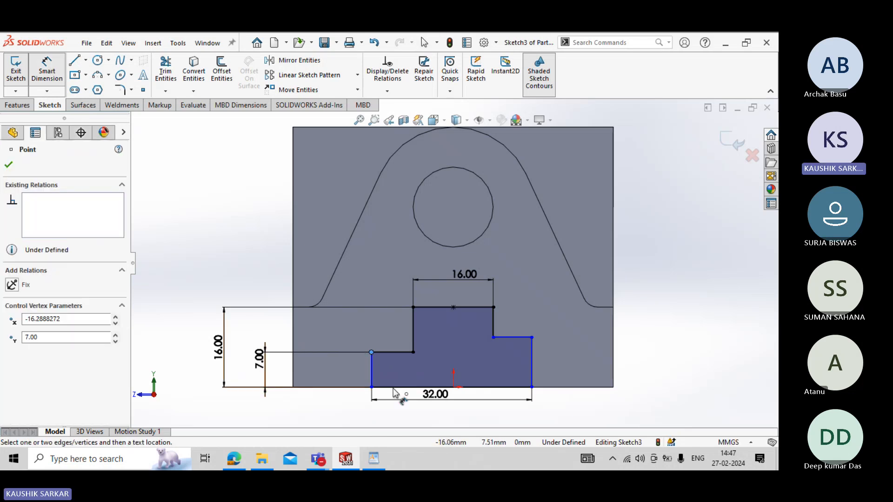
left_click(454, 388)
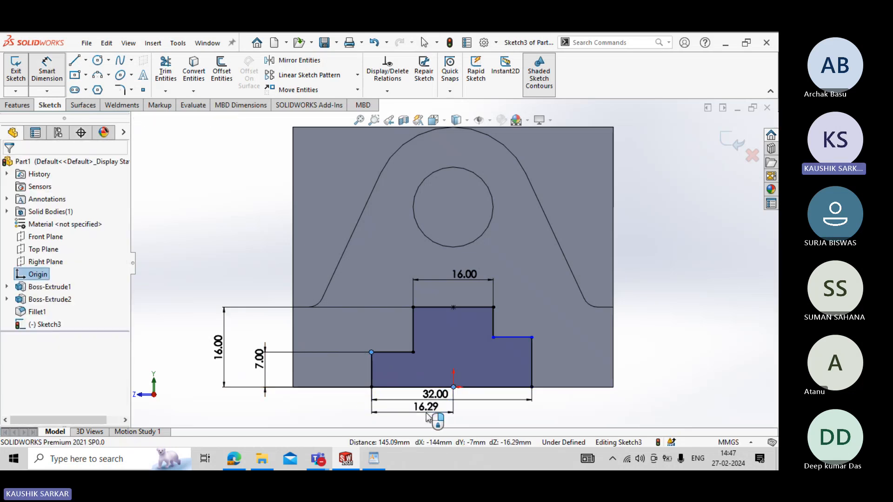
left_click(428, 415)
type("16")
key("Return")
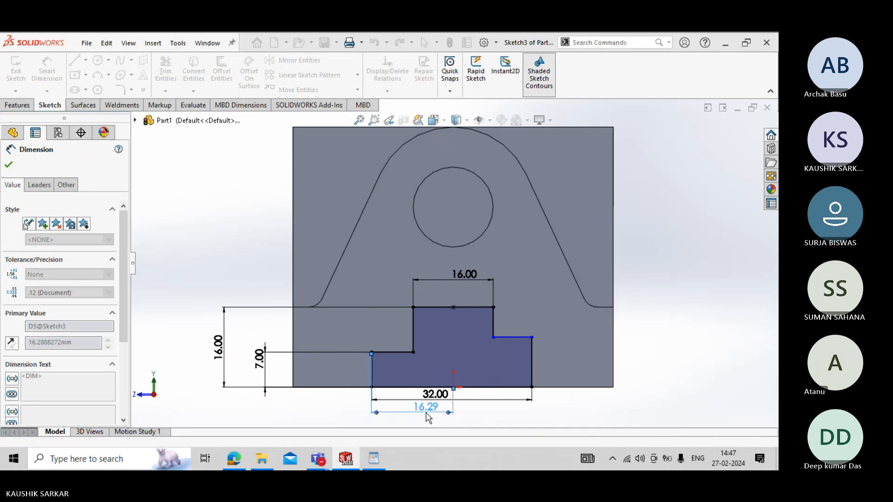
key("Escape")
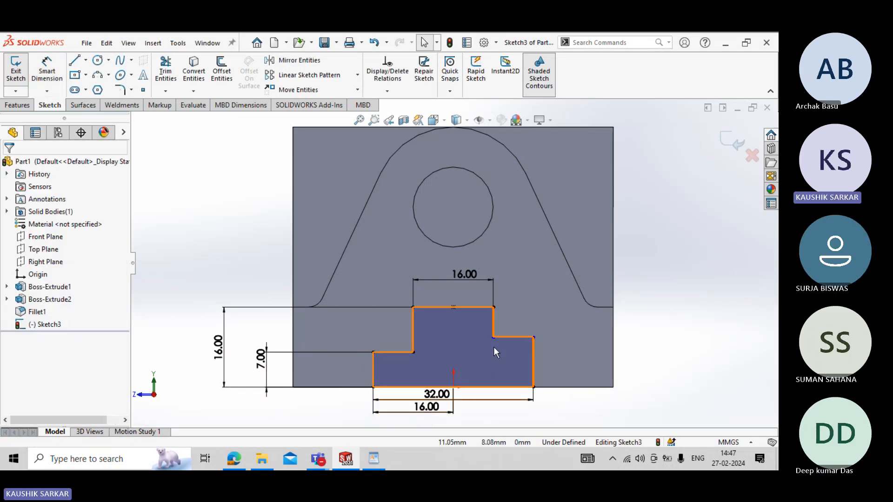
- Make the slot's left and right horizontal step lines level with each other using a Collinear relation
left_click(413, 353)
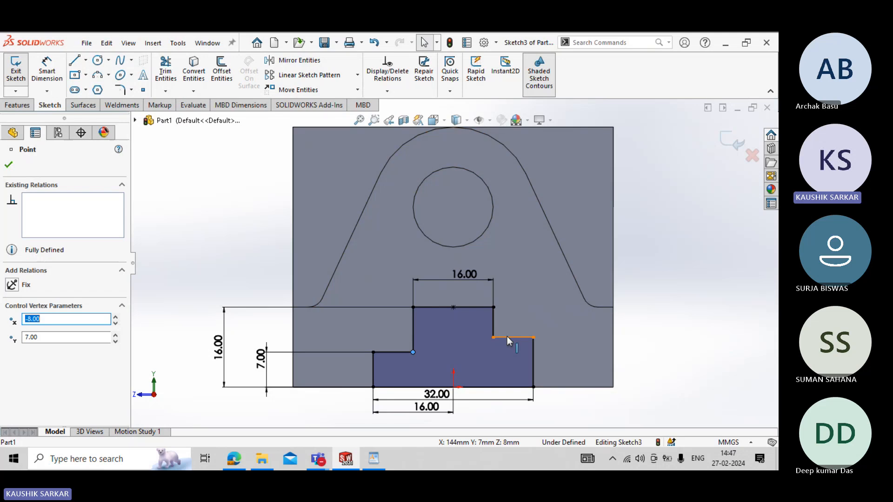
key("Escape")
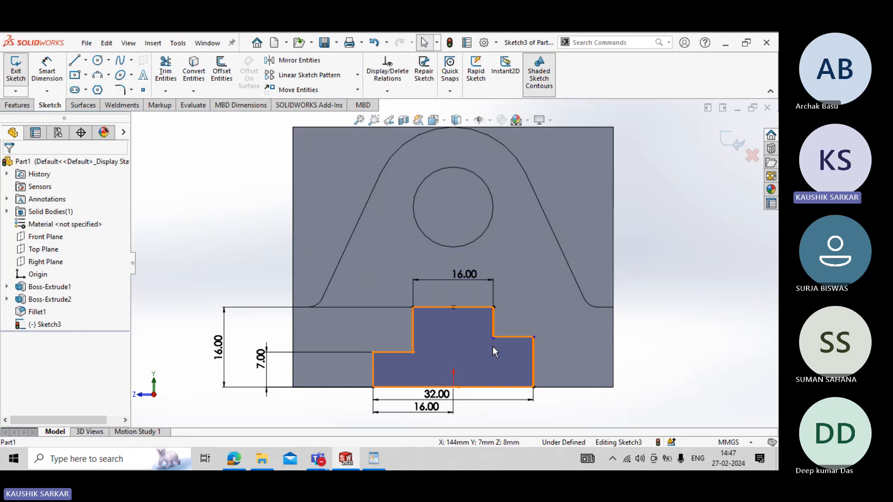
left_click(393, 353)
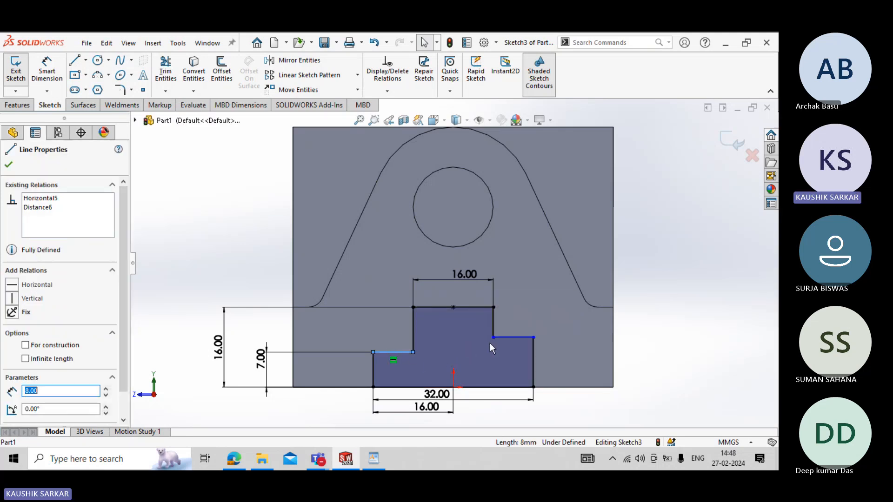
left_click(507, 338, "ctrl")
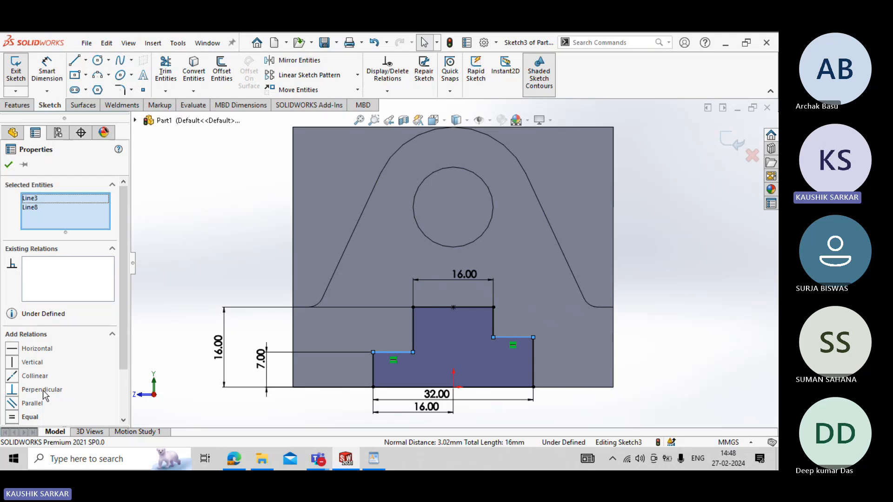
left_click(30, 379)
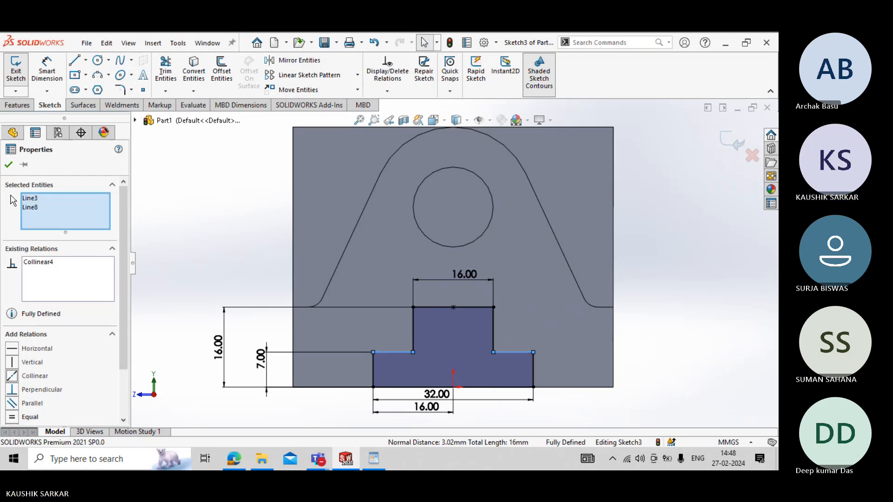
left_click(9, 165)
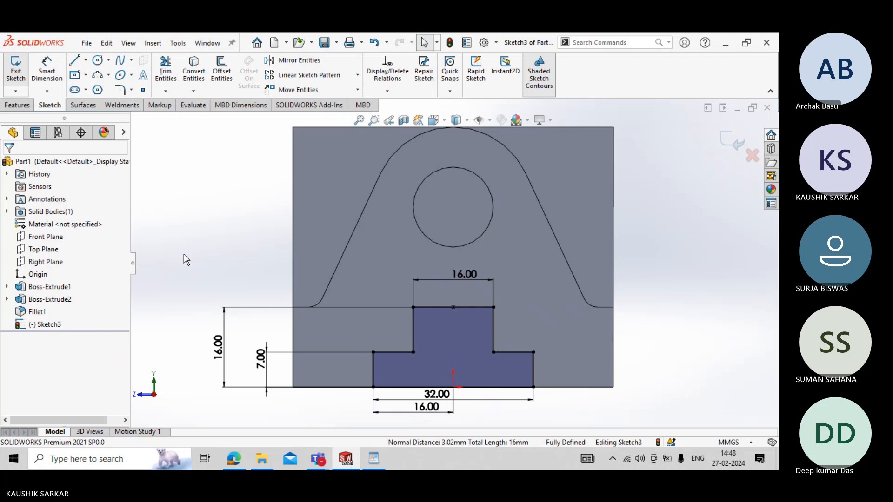
- Move the 32 mm width dimension below the 16 mm half-width dimension so their texts do not overlap
key("f")
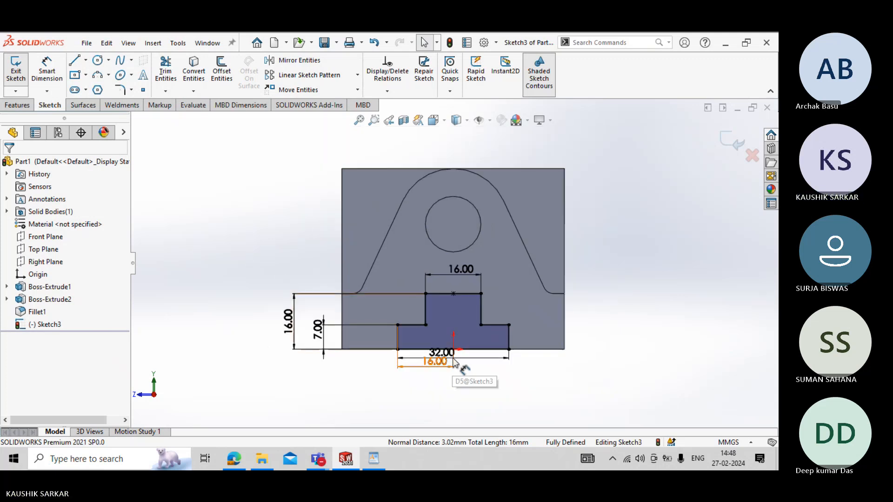
left_click_drag(458, 361, 461, 399)
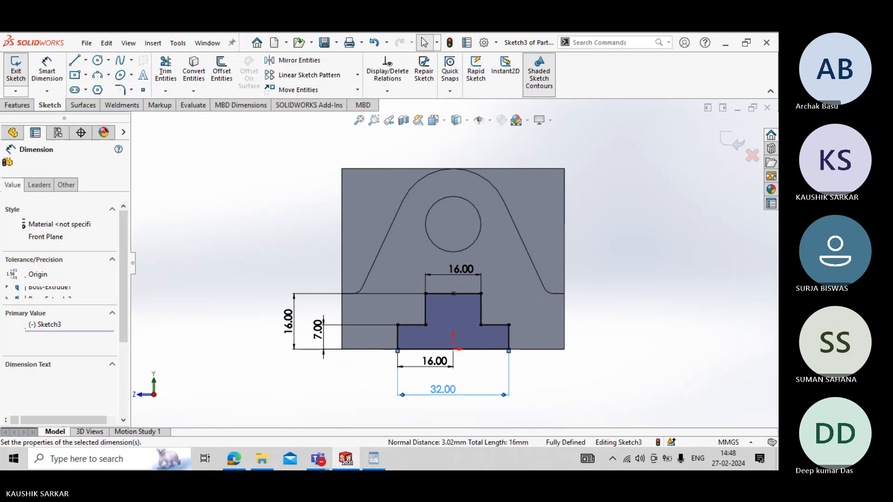
left_click(320, 370)
mouse_move(320, 370)
middle_mouse_down()
mouse_move(327, 376)
mouse_move(315, 381)
mouse_move(195, 261)
mouse_move(63, 157)
middle_mouse_up()
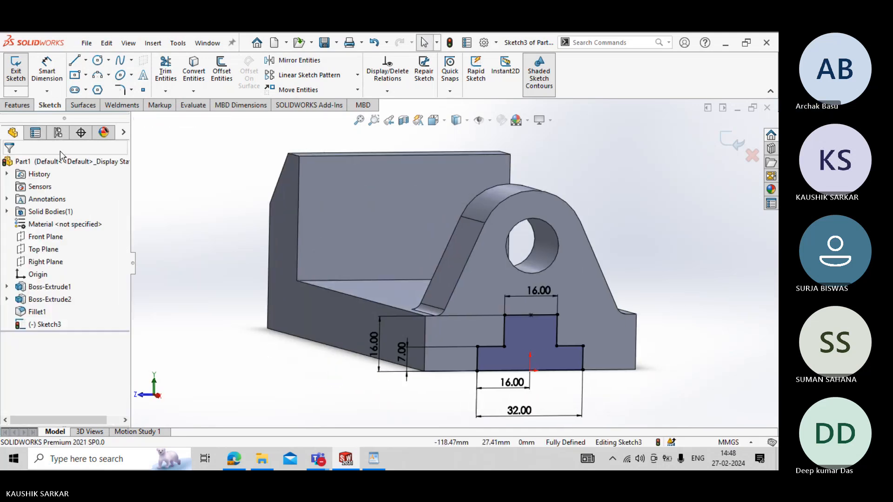
- Cut the stepped slot profile along the full length of the base with a Through All Extruded Cut
left_click(18, 74)
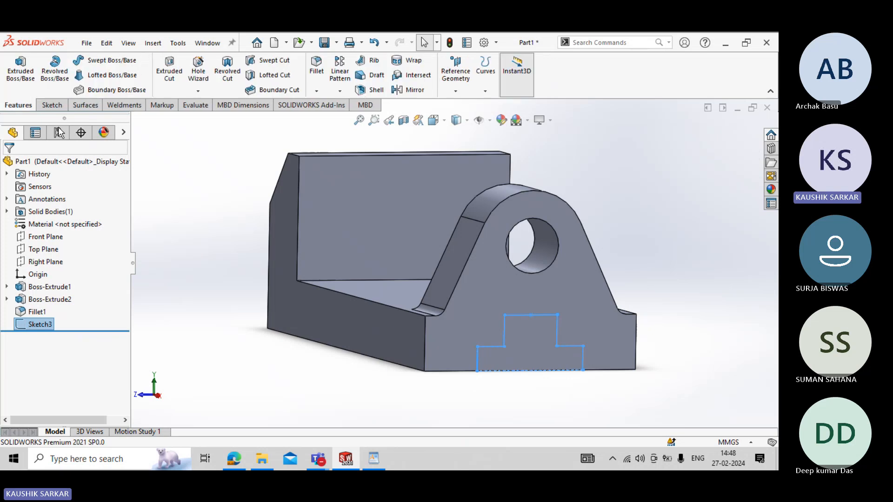
left_click(169, 69)
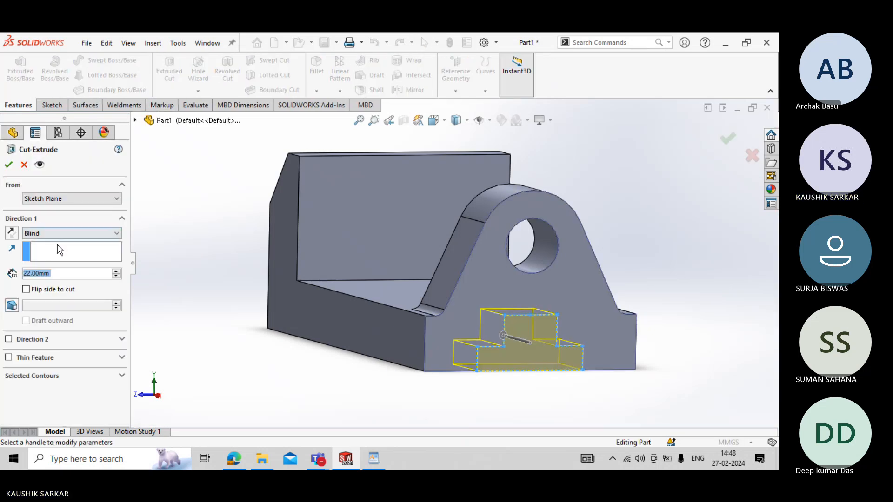
left_click(66, 234)
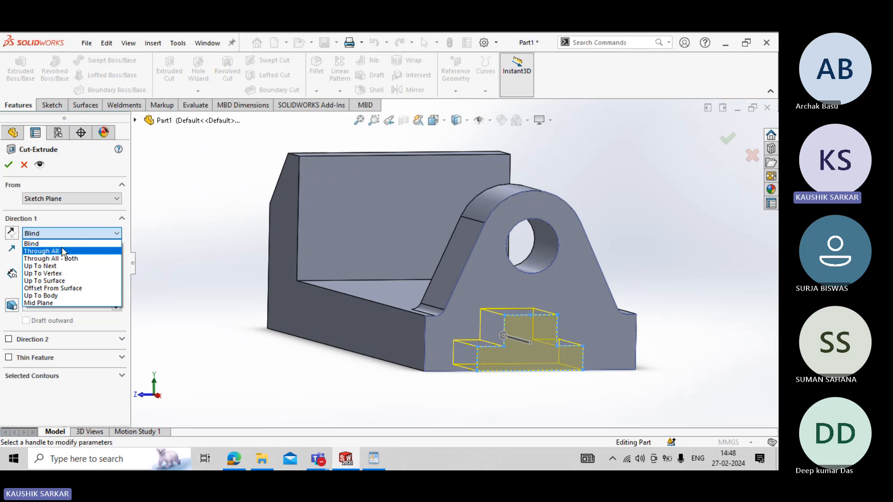
left_click(63, 253)
mouse_move(138, 269)
middle_mouse_down()
mouse_move(209, 289)
mouse_move(153, 269)
mouse_move(150, 249)
mouse_move(146, 266)
middle_mouse_up()
left_click(8, 165)
left_click(214, 278)
middle_click_drag(214, 278, 356, 319)
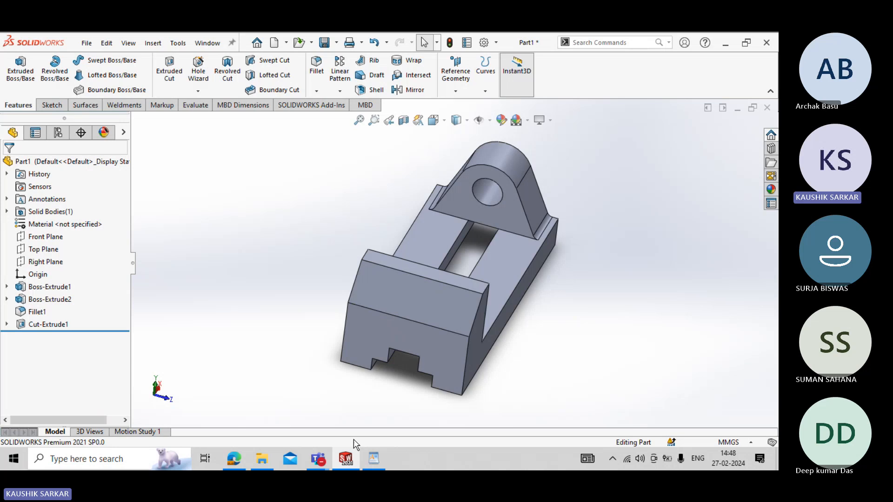
- Check the hole layout in the BASE drawing and start a sketch on one of the base's outer underside strips
left_click(373, 458)
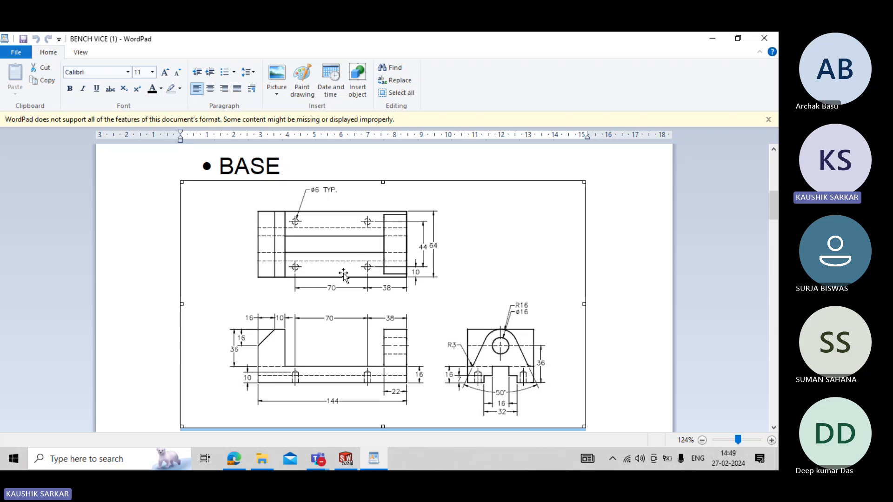
left_click(345, 454)
middle_click_drag(369, 379, 309, 195)
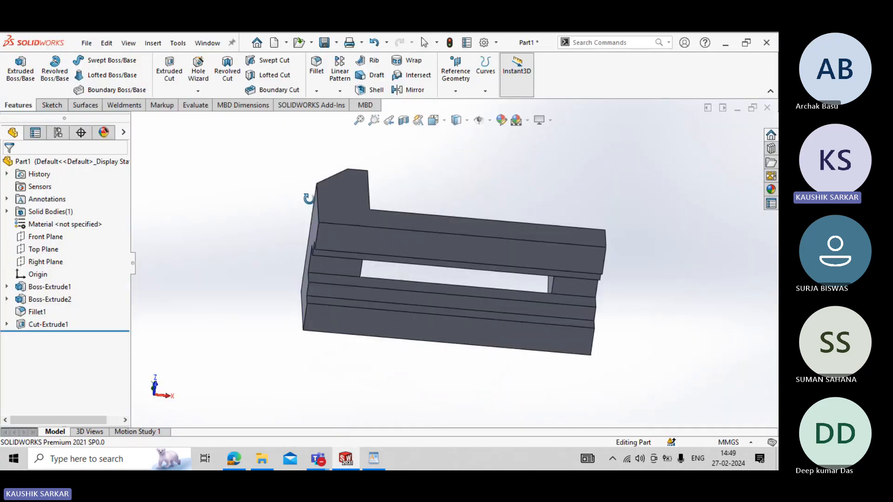
left_click(394, 242)
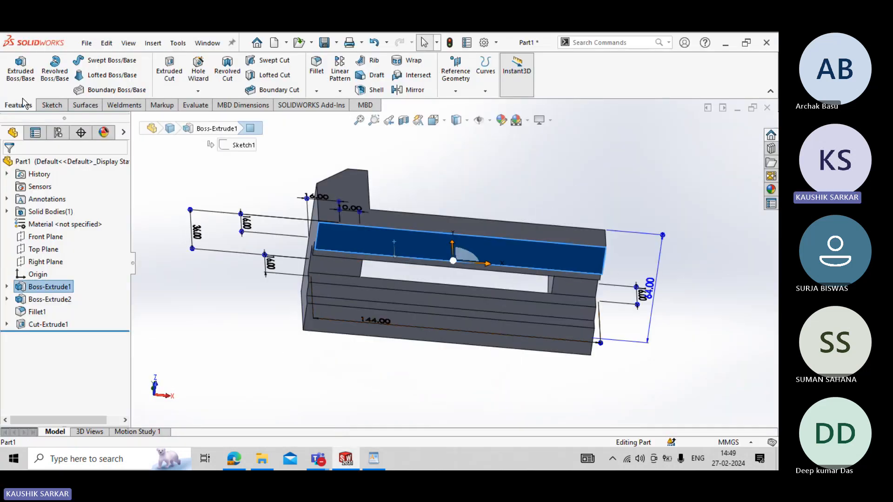
left_click(53, 106)
left_click(15, 69)
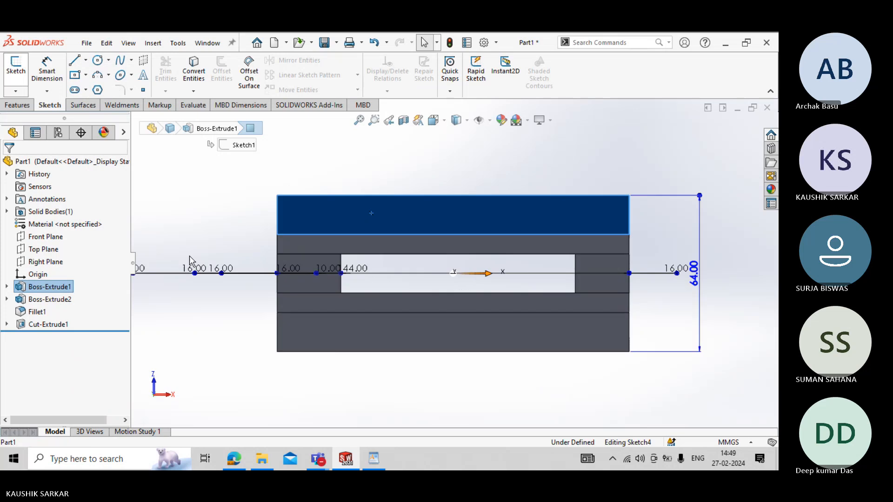
left_click(189, 231)
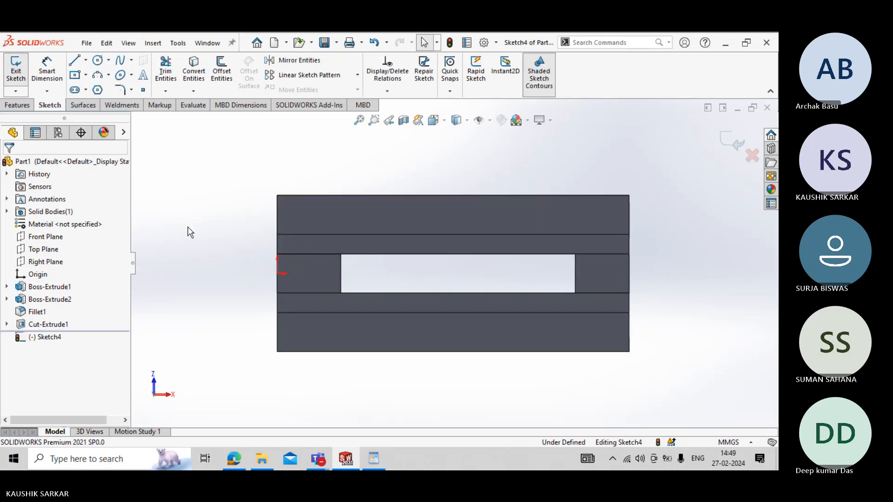
- Sketch a circle of about 4.4 mm radius on the underside strip, near the jaw end of the base
left_click(97, 60)
left_click(381, 212)
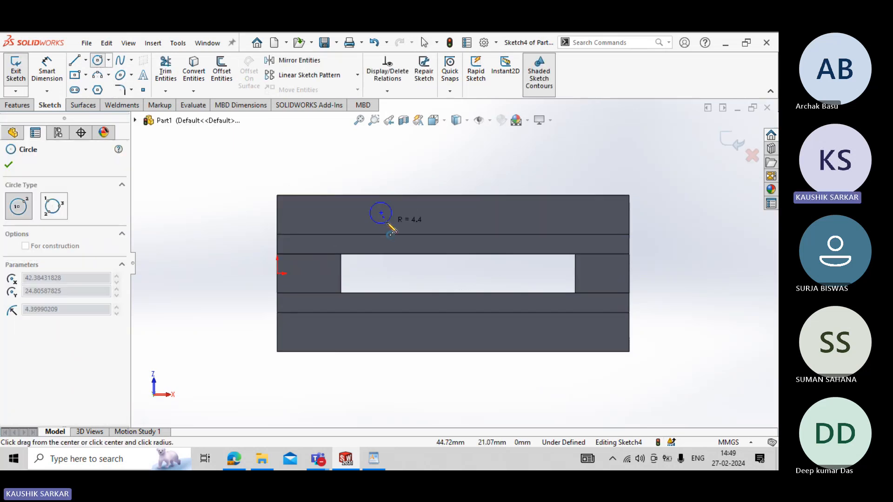
left_click(392, 215)
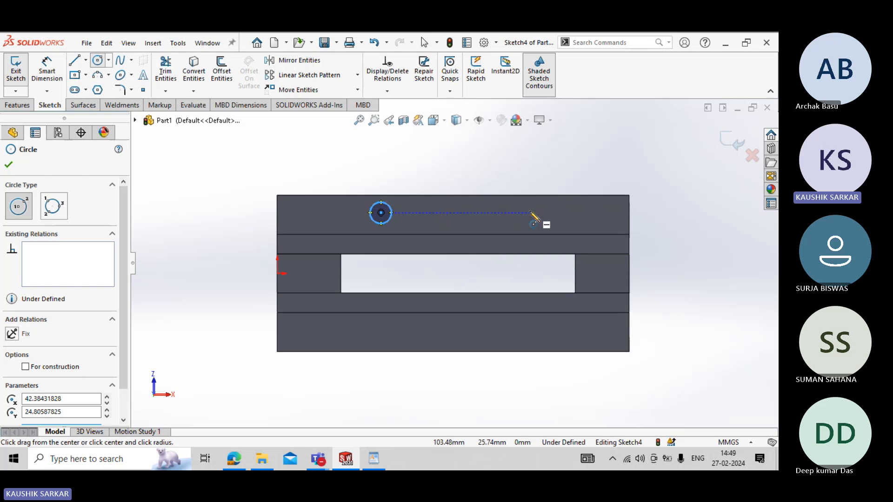
key("Escape")
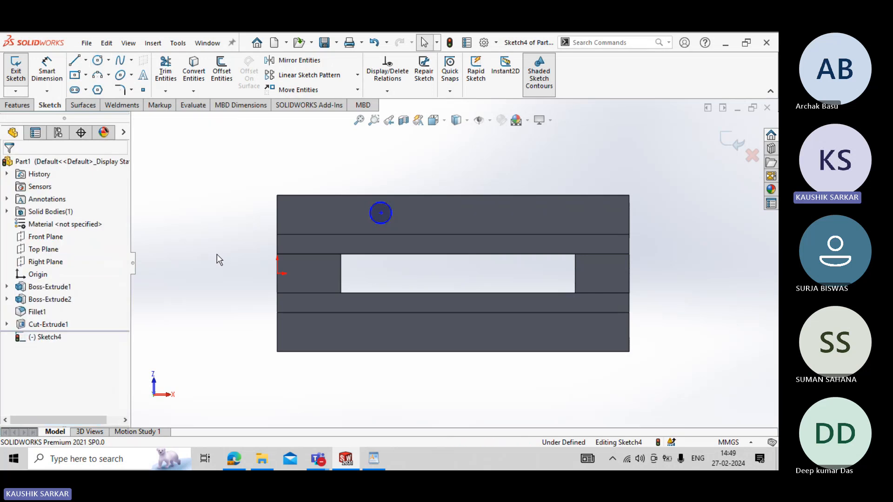
left_click(368, 458)
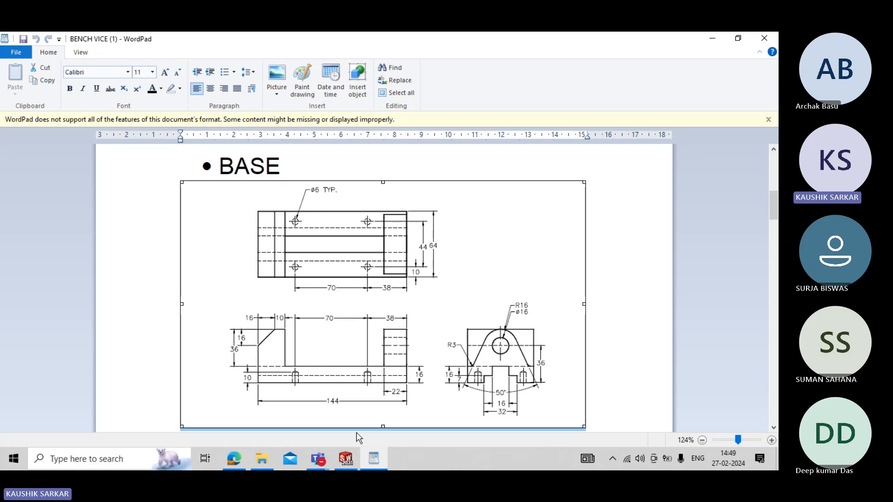
left_click(345, 459)
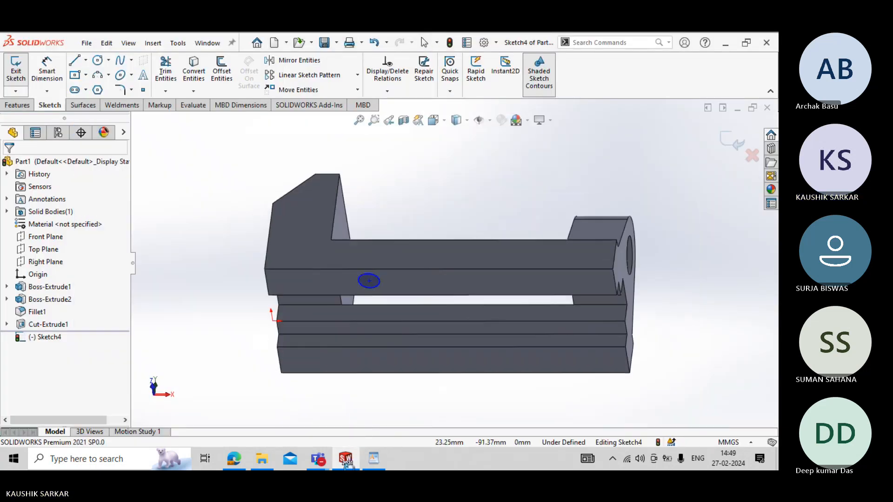
middle_click_drag(323, 353, 319, 404)
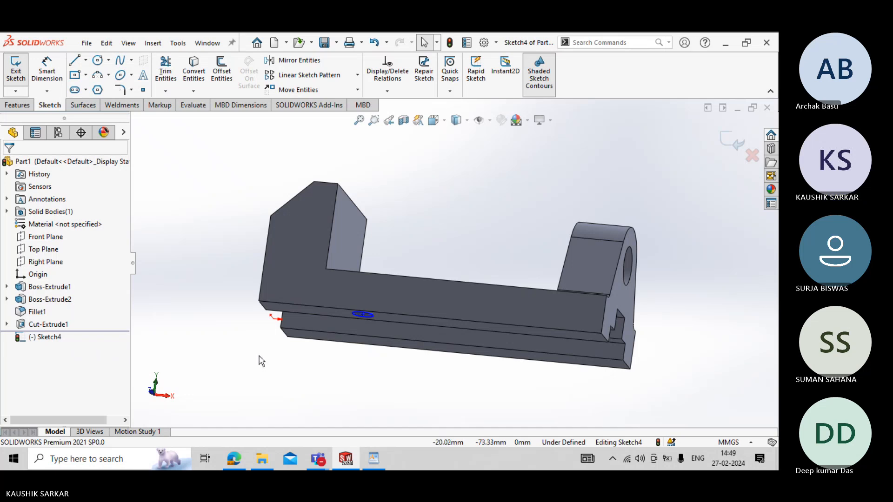
middle_click_drag(262, 361, 253, 303)
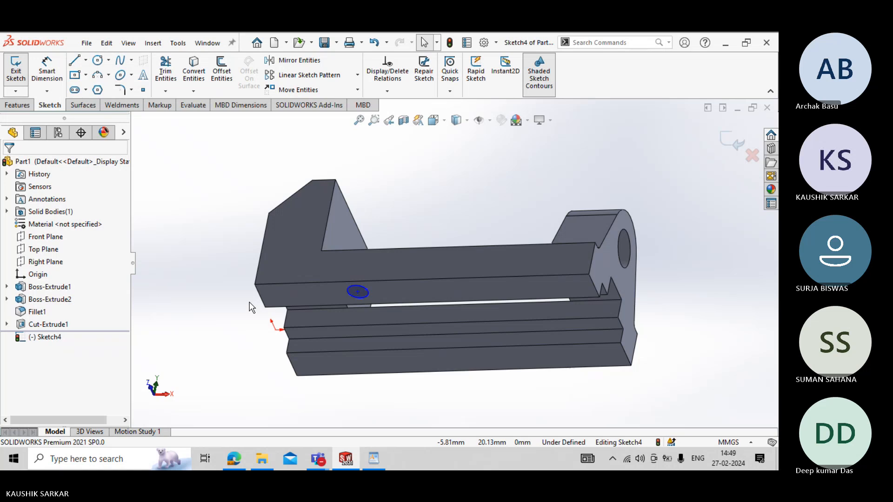
key("ctrl+6")
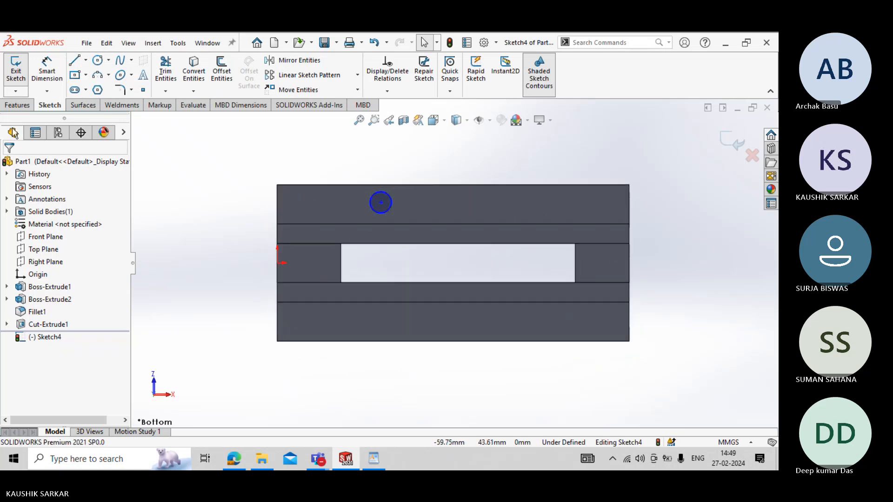
left_click(16, 69)
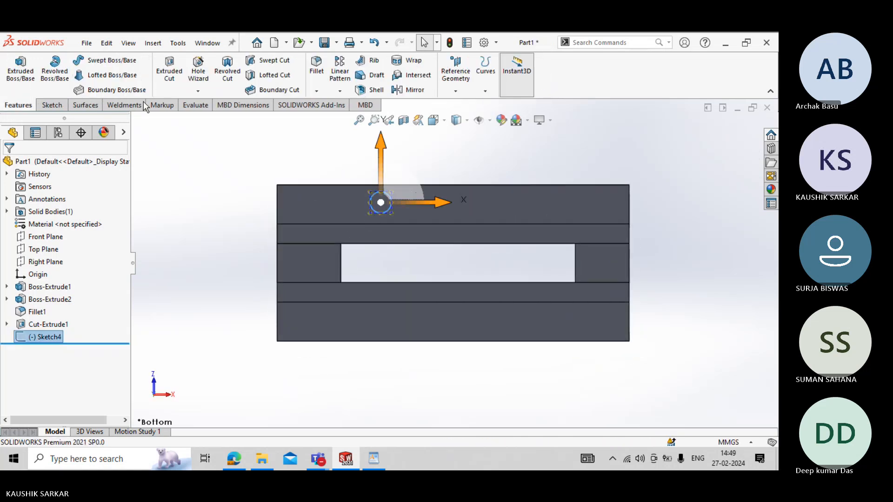
left_click(199, 85)
left_click(470, 270)
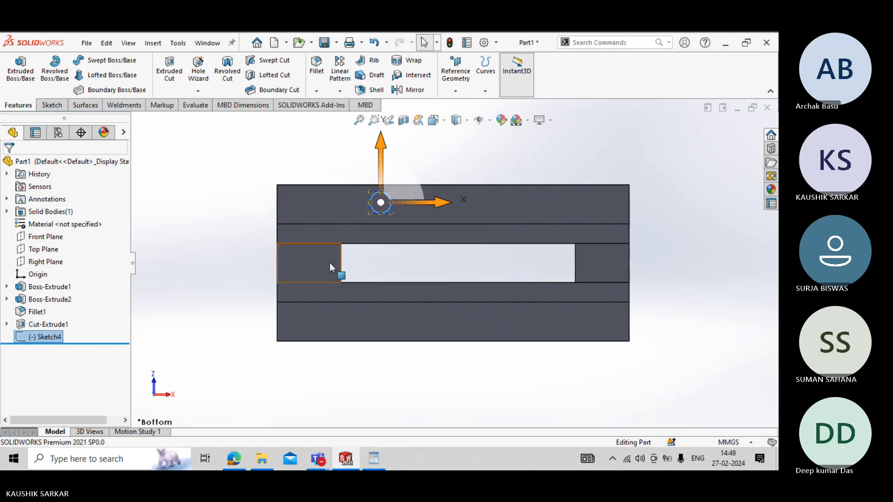
middle_click_drag(277, 228, 265, 291)
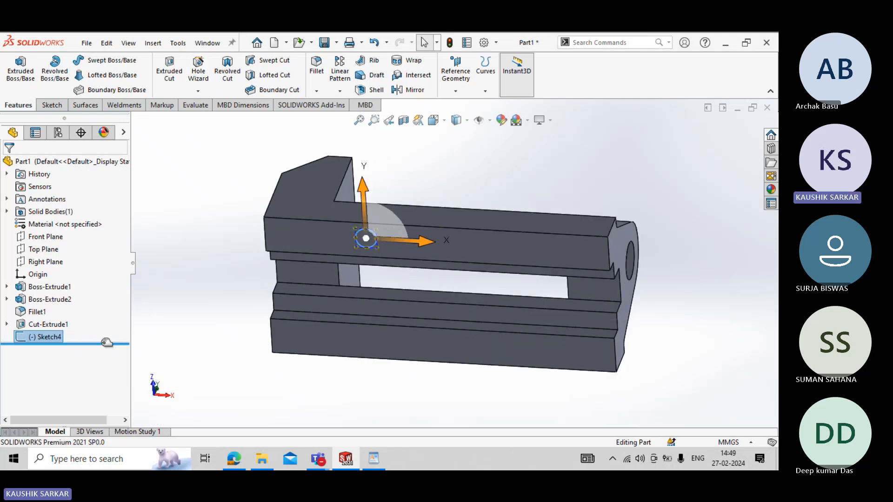
right_click(49, 338)
left_click(61, 236)
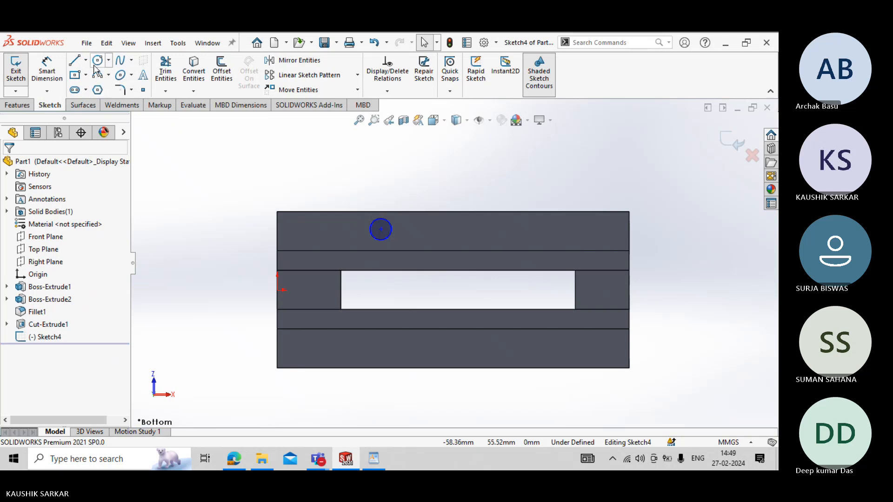
- Try to dimension the circle's centre from the jaw-end edge of the base, and delete that dimension
left_click(98, 66)
left_click(54, 82)
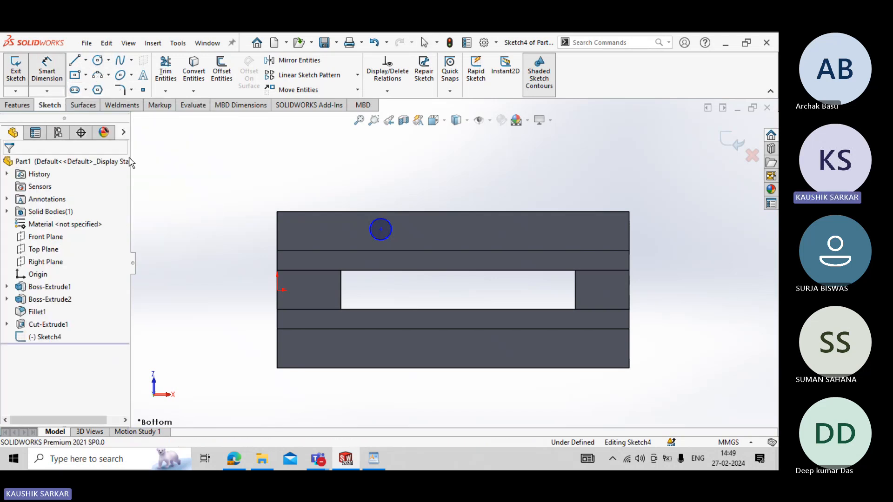
left_click(277, 244)
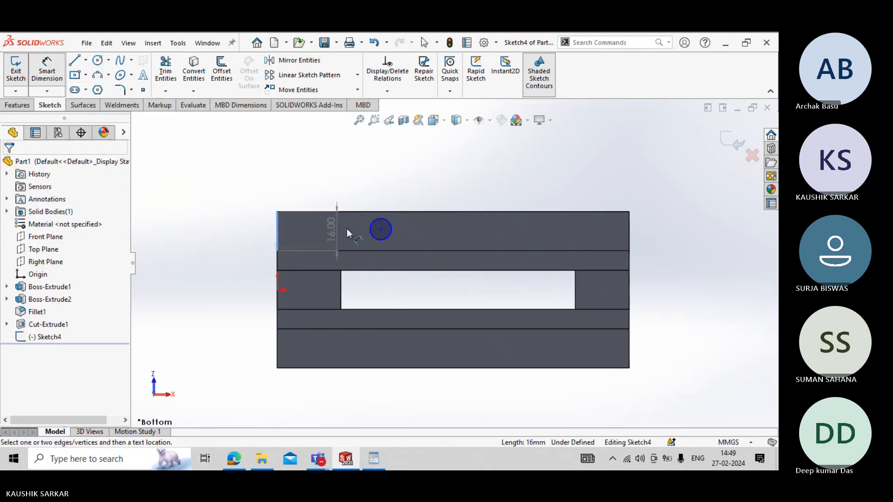
left_click(380, 229)
left_click(339, 170)
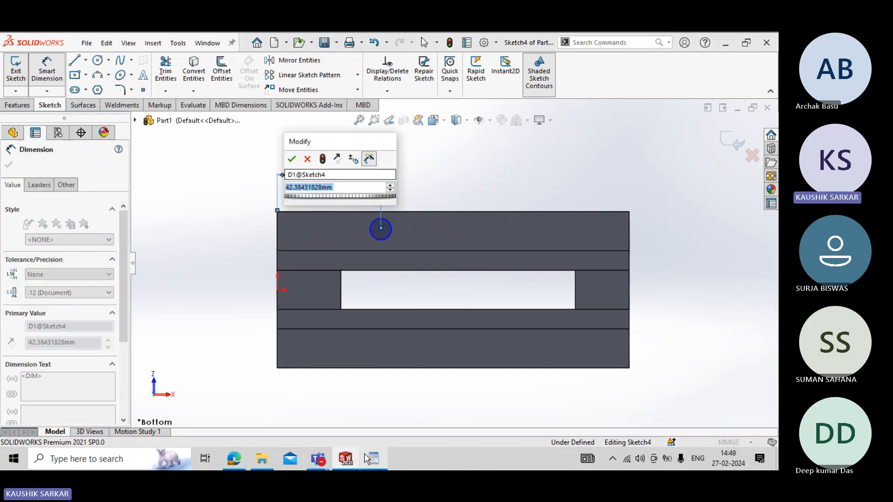
left_click(364, 454)
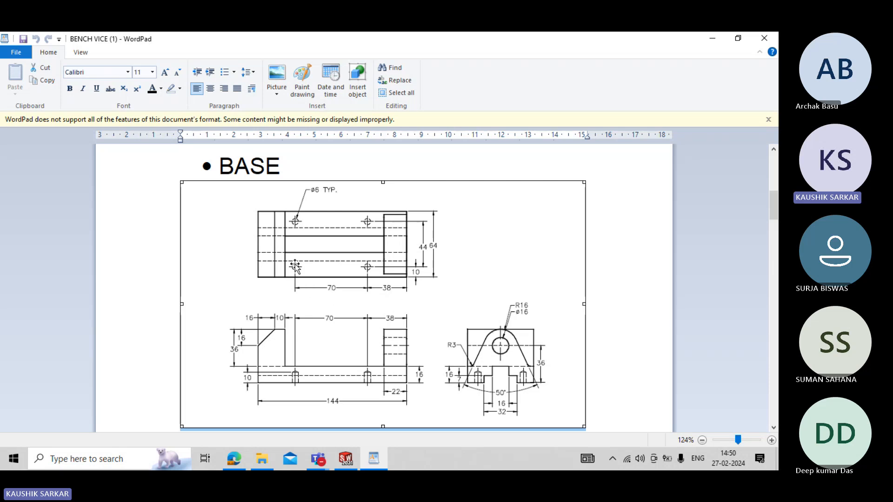
left_click(345, 451)
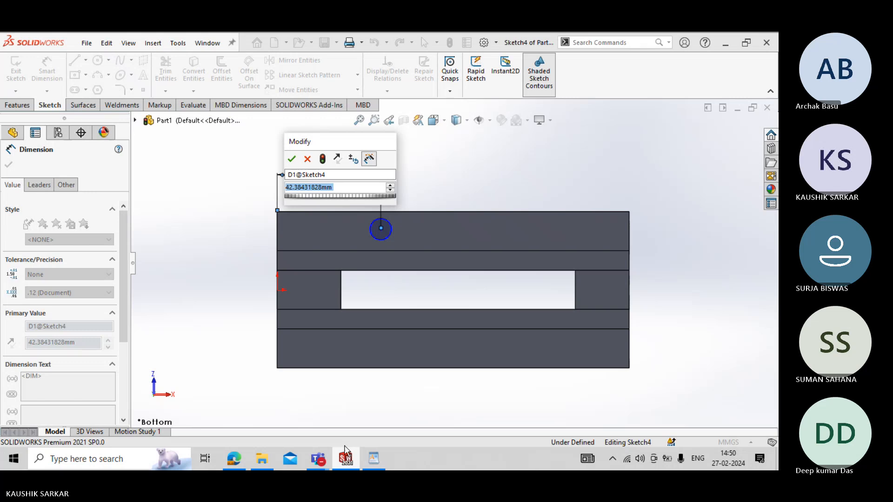
middle_click_drag(339, 361, 308, 371)
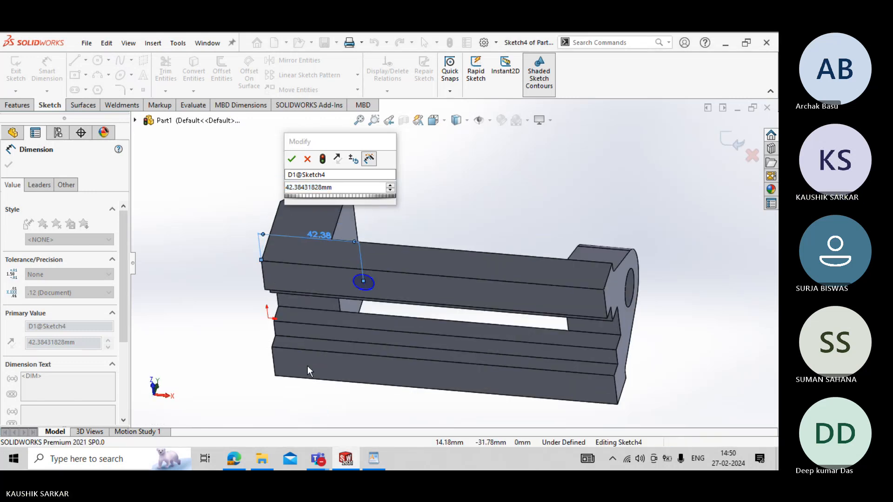
left_click(297, 161)
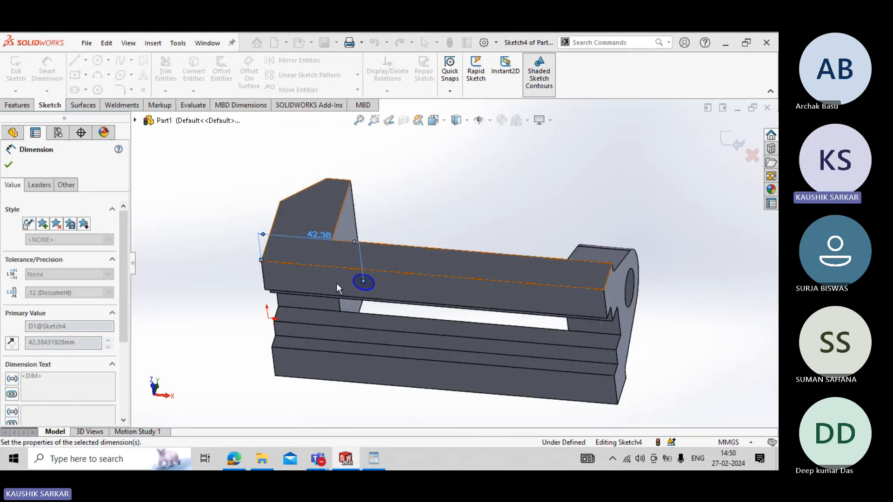
key("Delete")
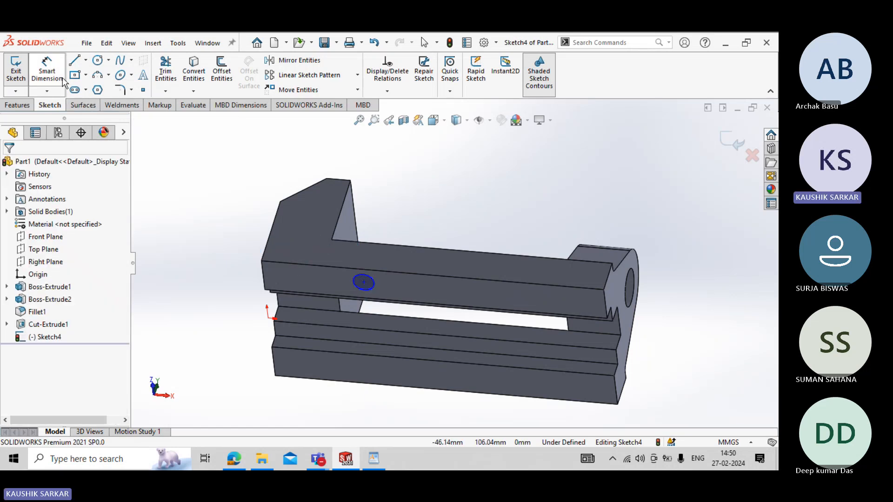
- Dimension the circle's centre to 38 mm from the end edge of the base below the rounded lug
left_click(364, 282)
left_click(604, 300)
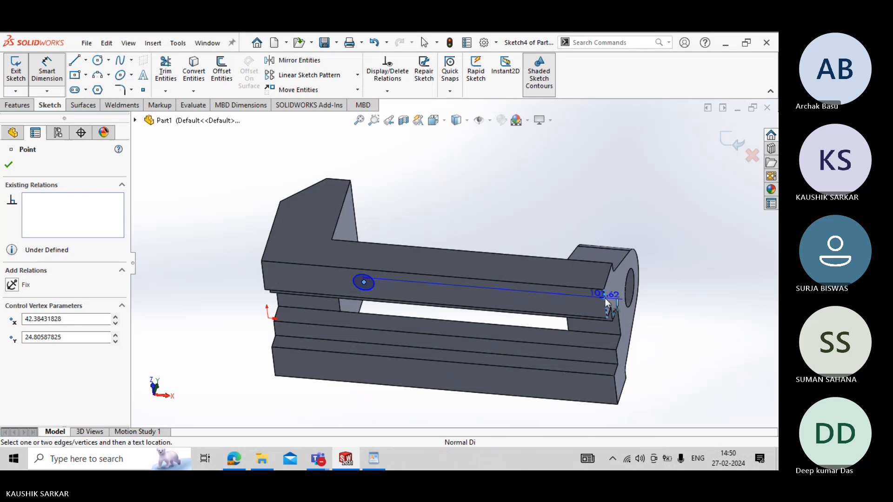
left_click(512, 211)
type("38")
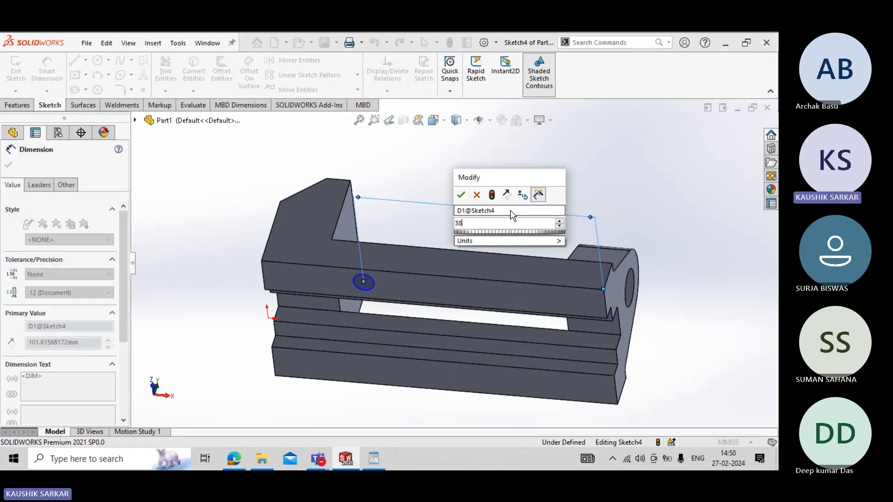
key("Return")
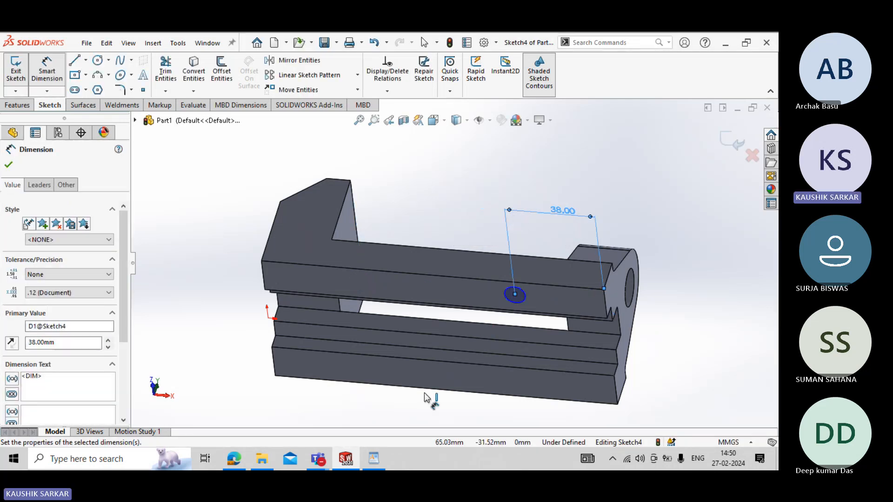
- Check the hole spacing in the BASE drawing and dimension the circle's centre 10 mm from the strip's outer long edge
left_click(366, 463)
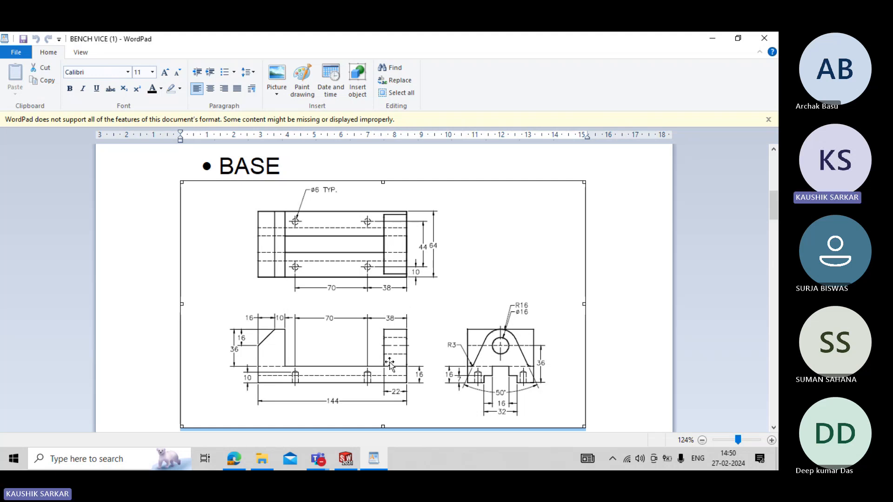
left_click(373, 459)
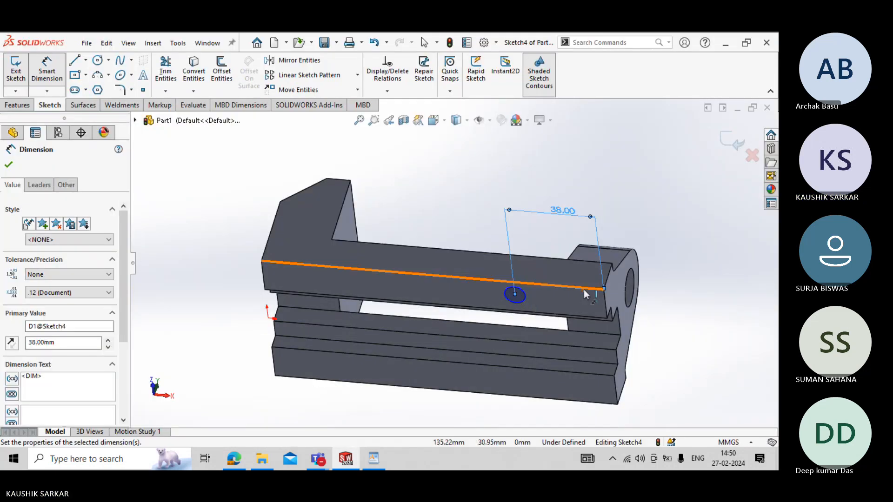
left_click(582, 287)
left_click(515, 294)
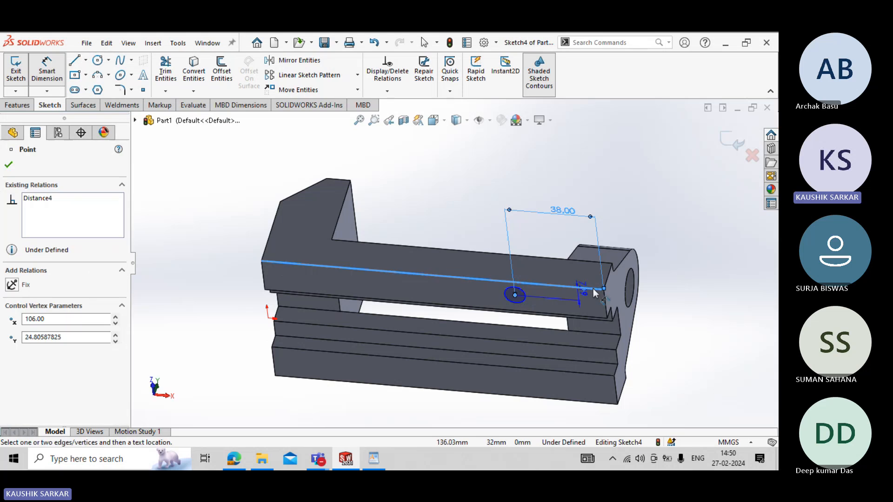
left_click(670, 296)
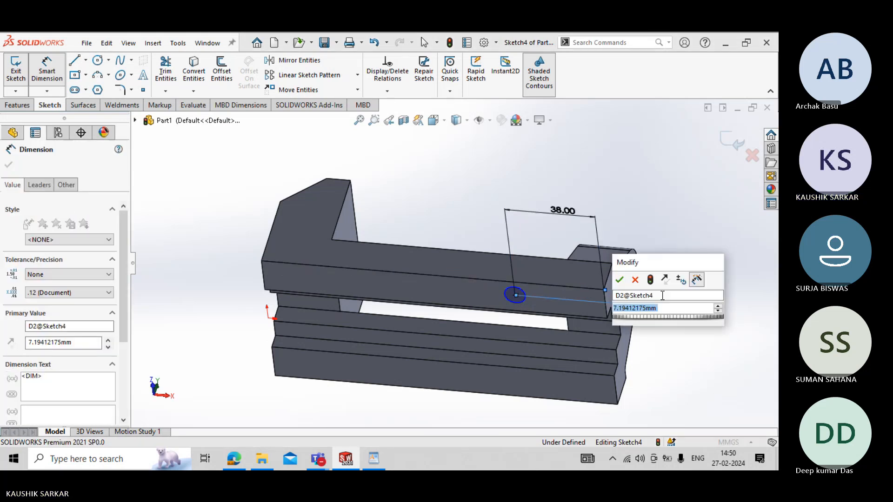
type("10")
key("Return")
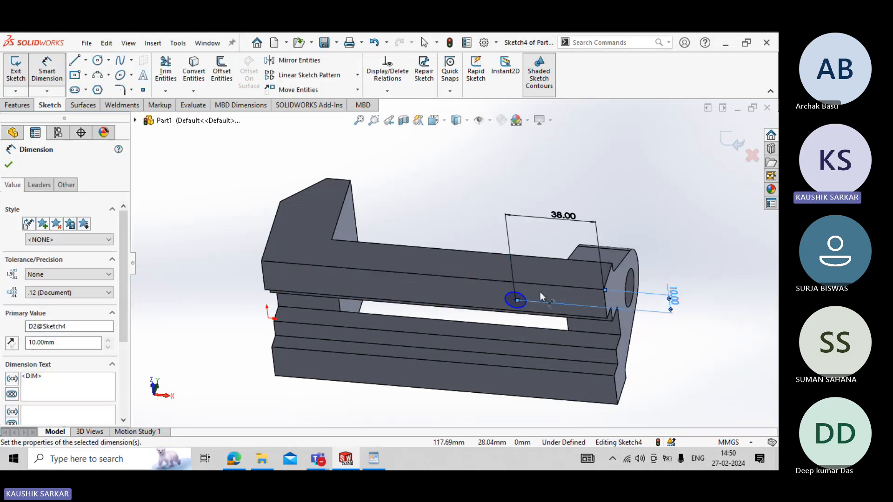
- Dimension the circle's diameter as 6 mm
left_click(524, 295)
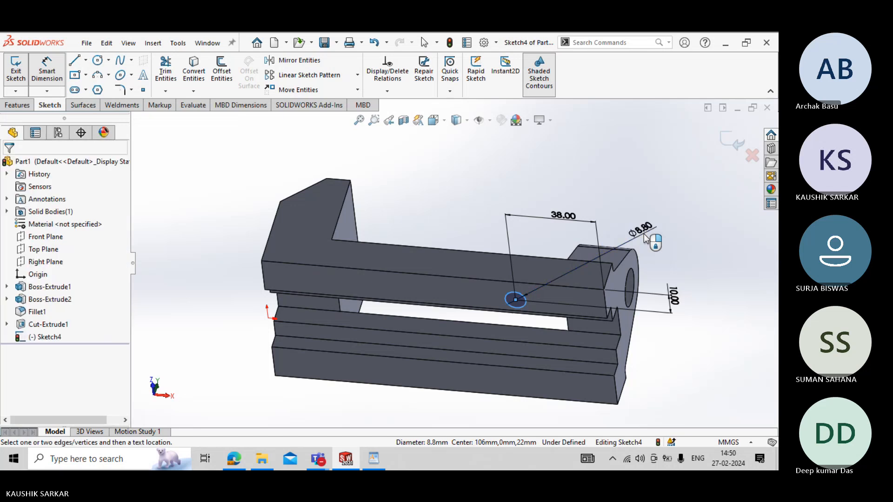
left_click(646, 238)
type("6")
key("Return")
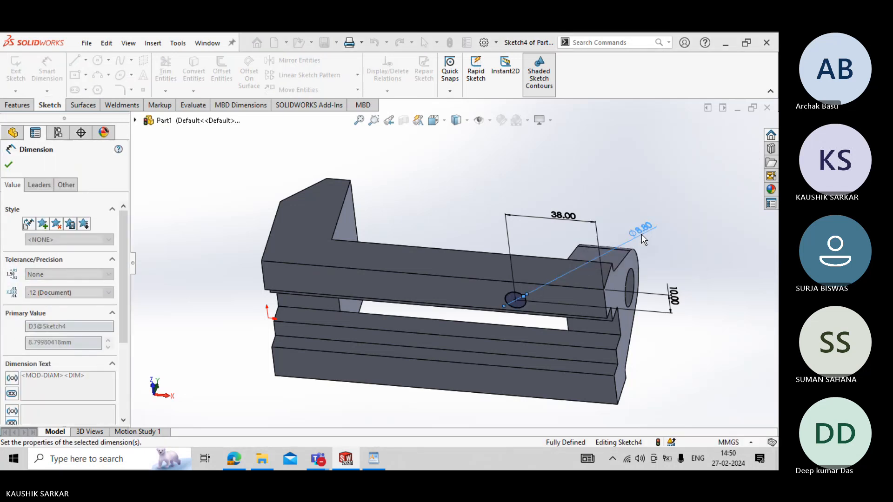
key("Escape")
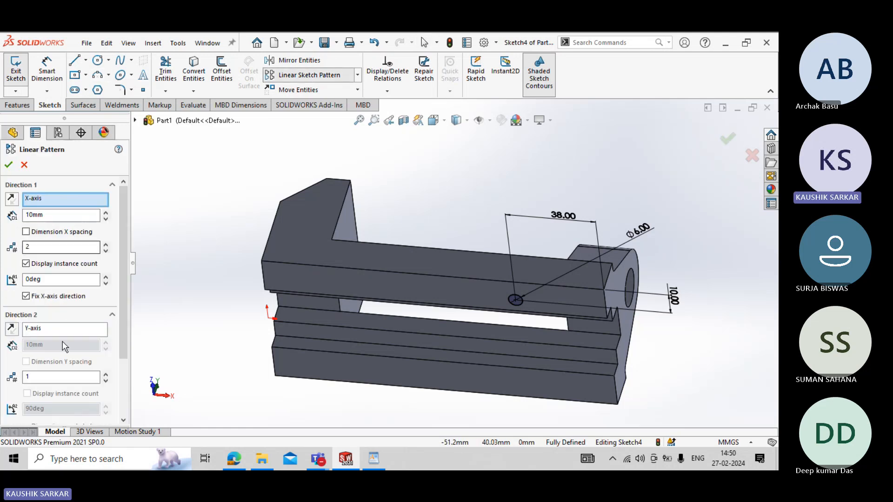
- Set up a linear sketch pattern of the 6 mm circle with 2 instances spaced 70 mm along the reversed X-axis toward the jaw
left_click_drag(123, 353, 119, 401)
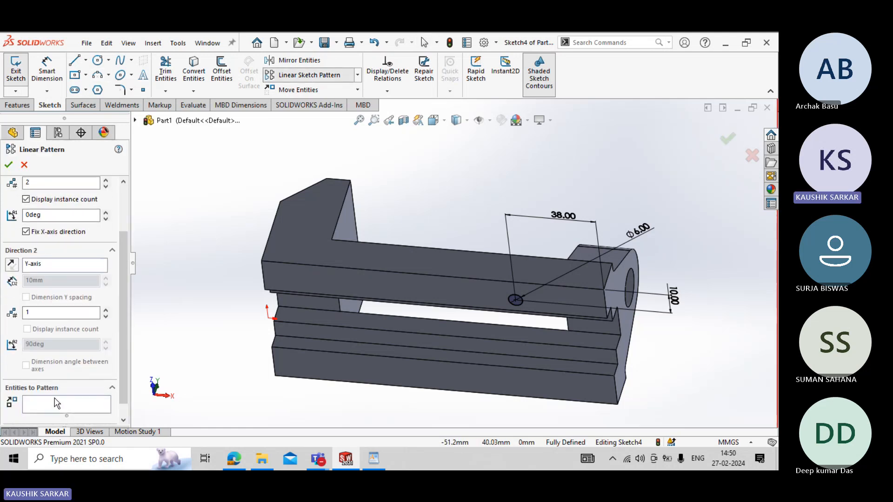
left_click(58, 405)
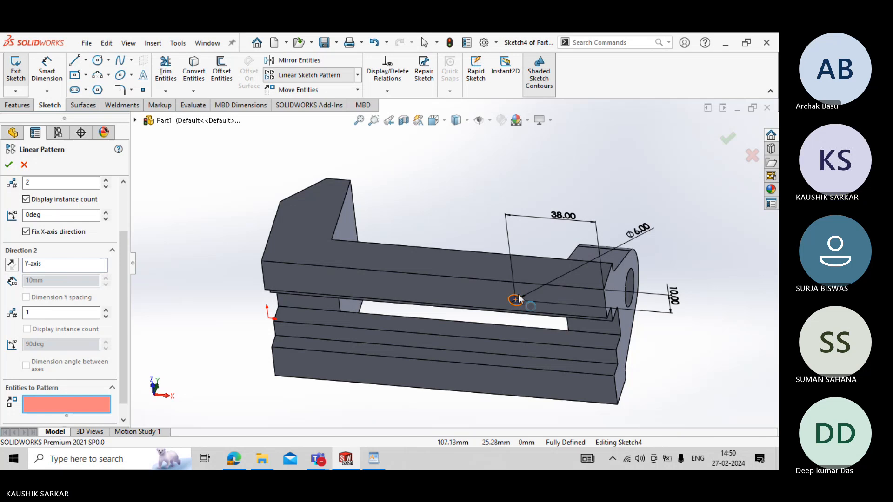
left_click(508, 302)
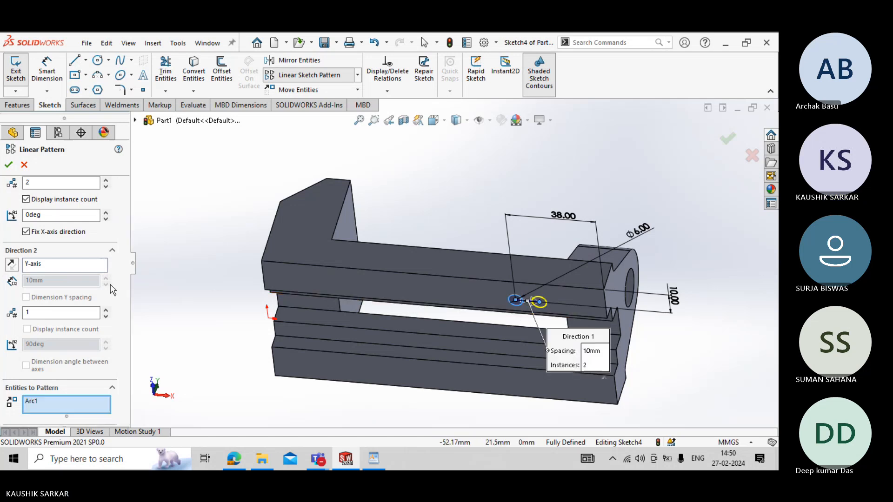
scroll(119, 283, "up", 2)
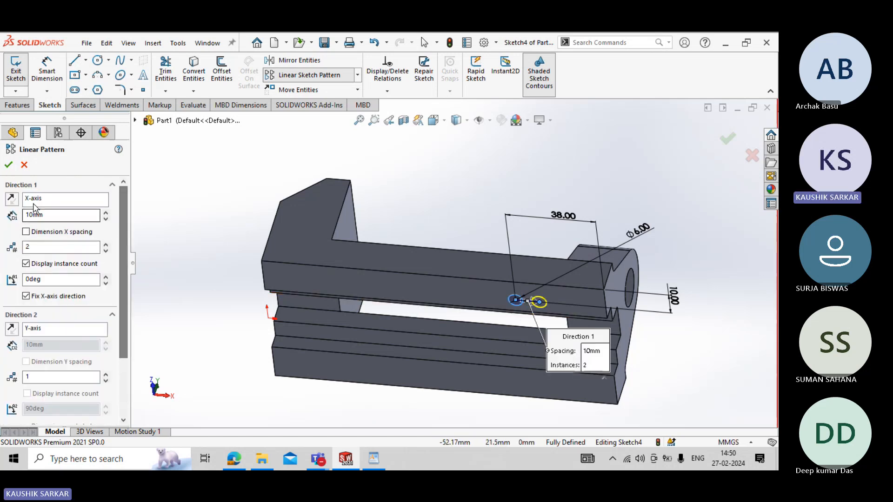
left_click(10, 199)
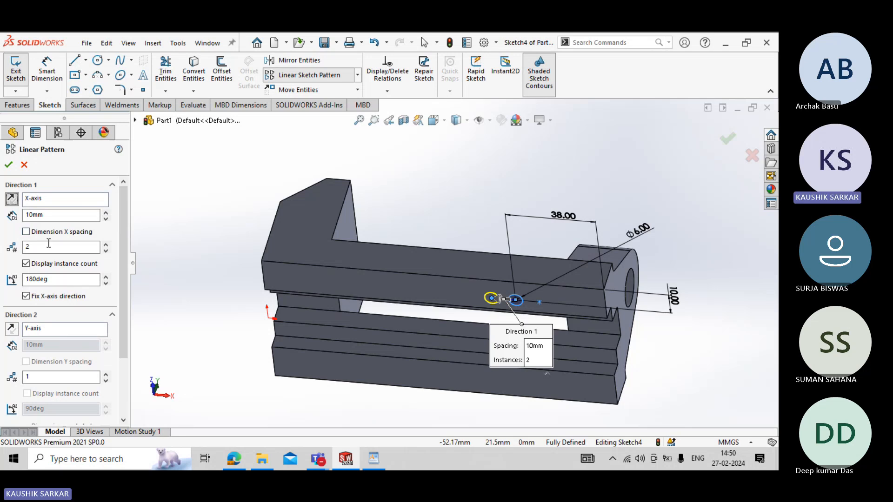
left_click(43, 246)
left_click(53, 216)
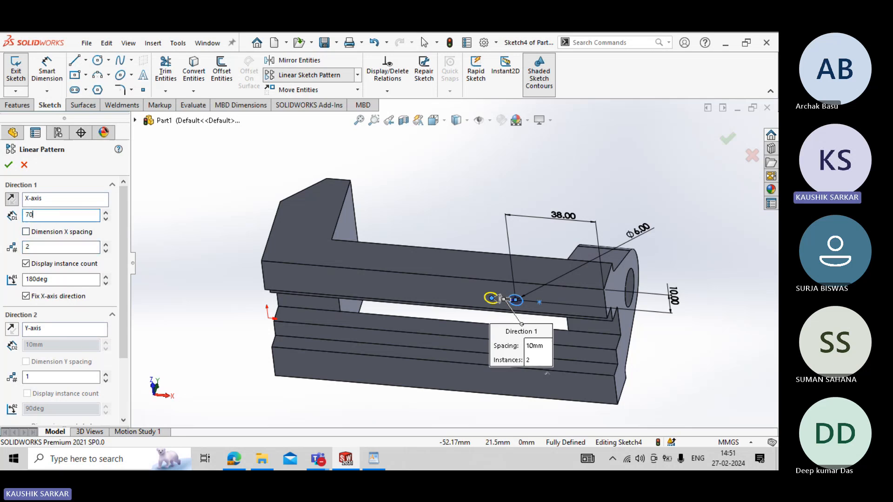
key("Return")
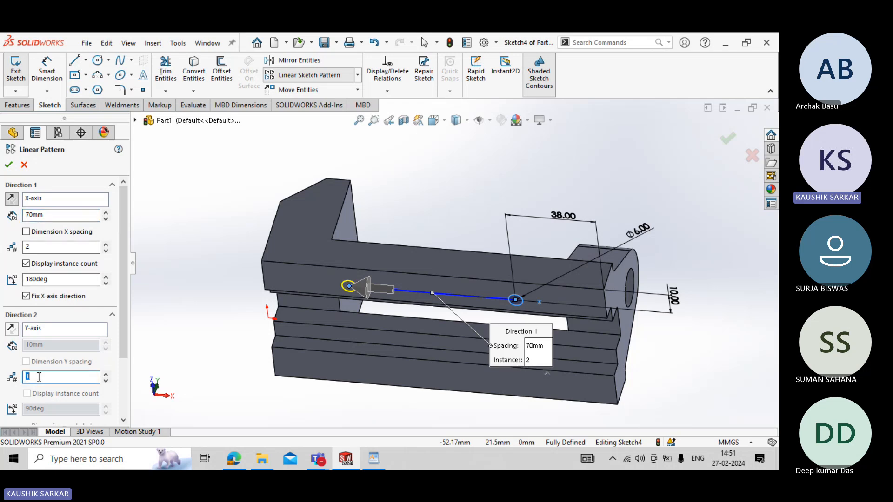
- Add a second pattern direction along the reversed Y-axis with 2 instances spaced 44 mm, and create the pattern
type("2")
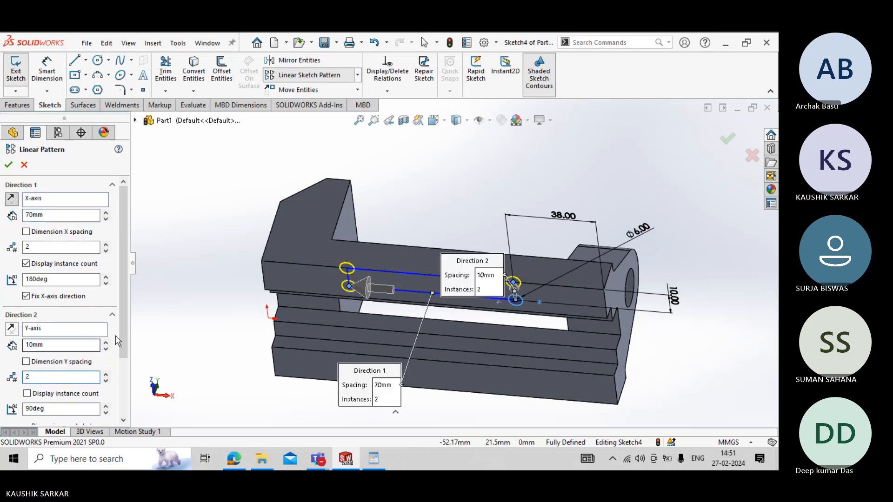
left_click(11, 328)
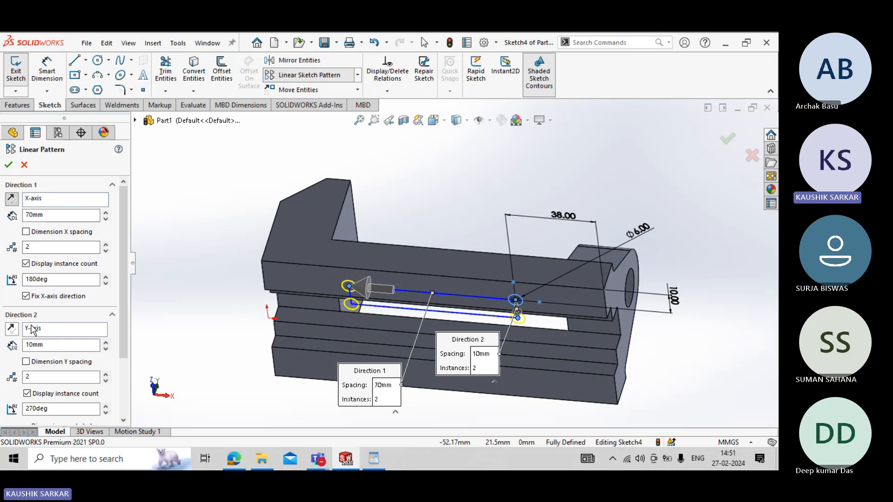
scroll(32, 329, "down", 3)
left_click(52, 262)
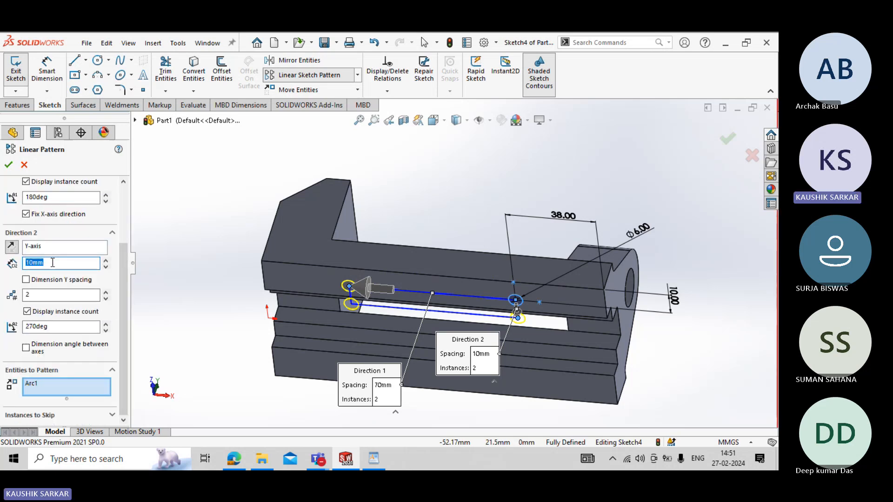
type("44")
key("Return")
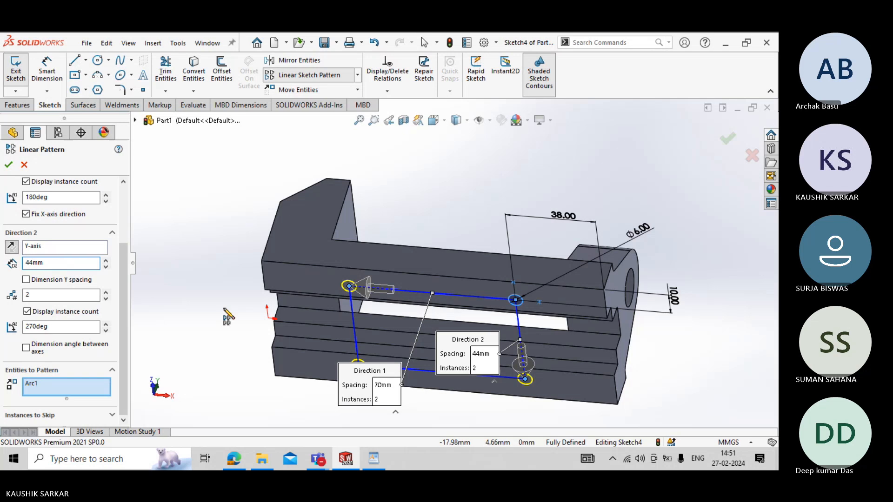
middle_click_drag(219, 316, 234, 181)
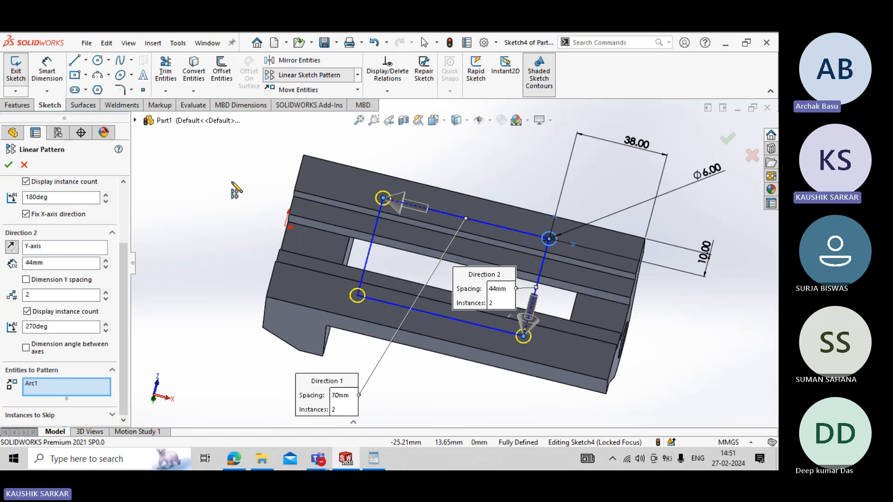
left_click(8, 165)
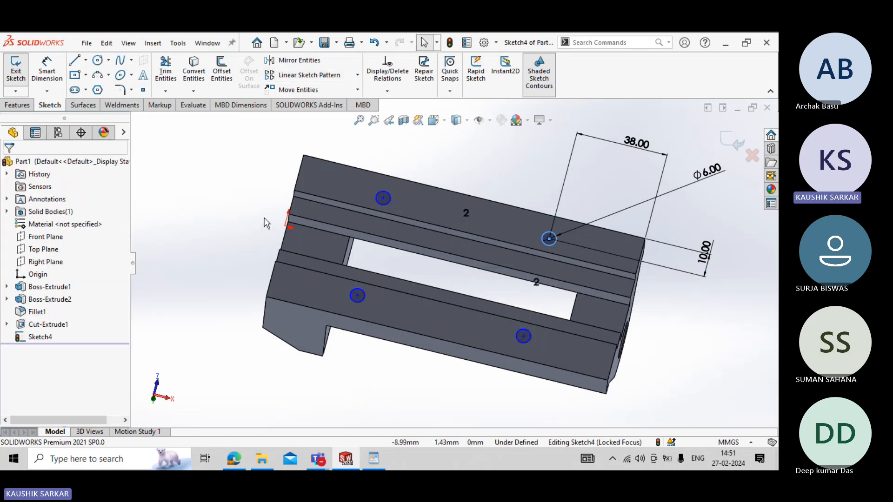
- Fully define the three patterned circles by calculating their missing relations and dimensions with Fully Define Sketch
middle_click_drag(259, 252, 288, 235)
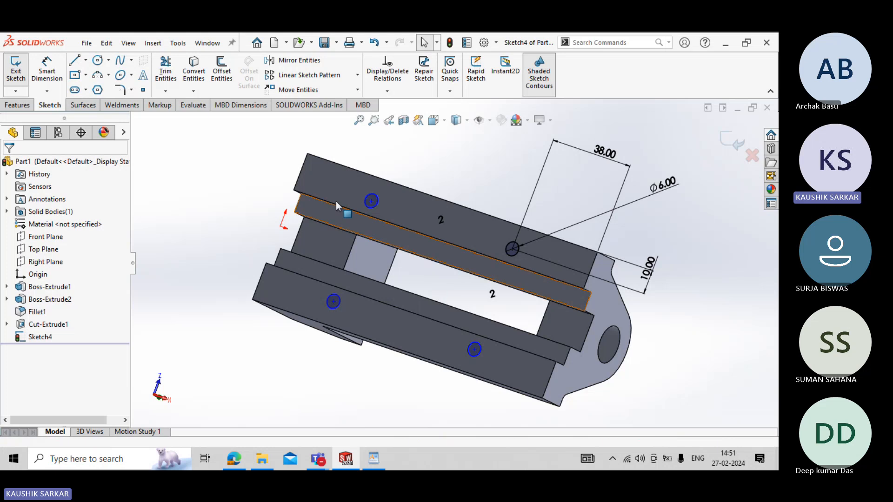
left_click(386, 92)
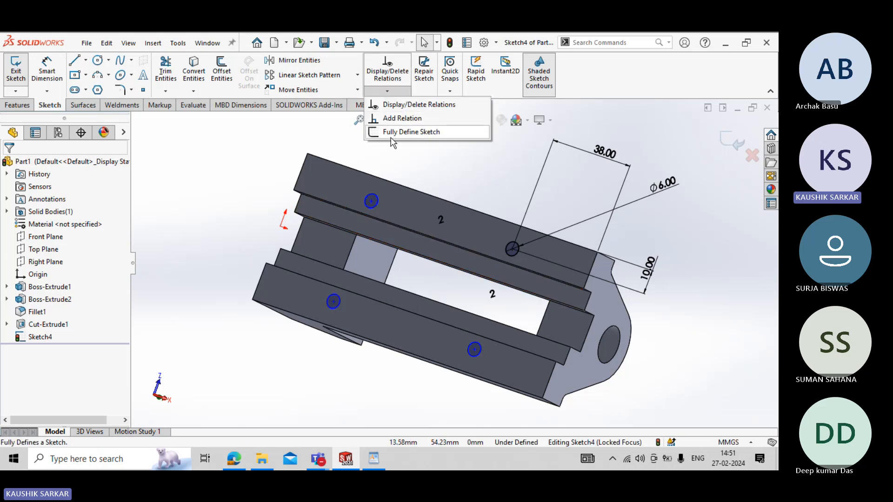
left_click(391, 137)
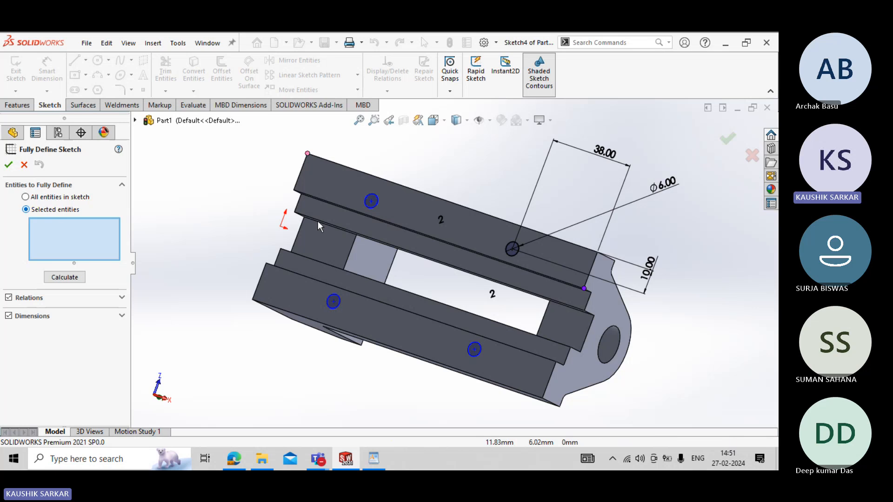
left_click(376, 208)
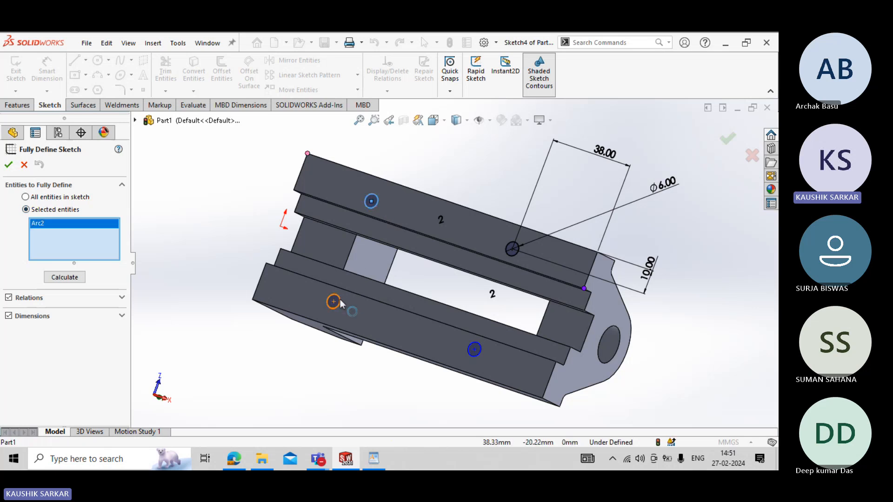
left_click(339, 301)
left_click(472, 351)
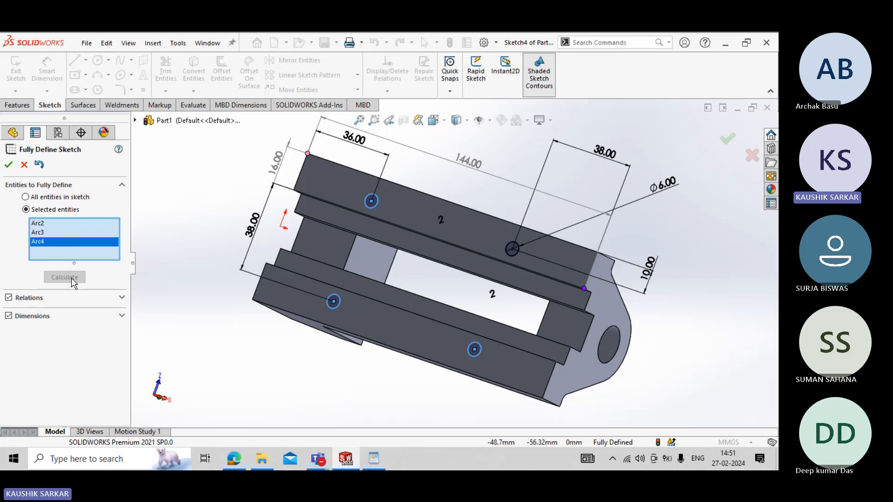
left_click(8, 166)
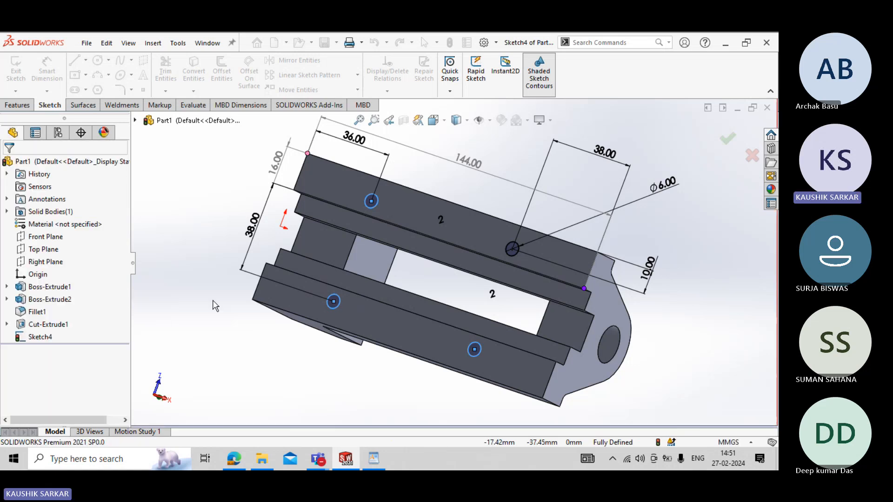
- Exit the hole sketch and extrude-cut its four circles into the underside with a blind depth of 10 mm
mouse_move(213, 305)
middle_mouse_down()
mouse_move(205, 317)
mouse_move(229, 319)
mouse_move(215, 394)
mouse_move(214, 338)
mouse_move(245, 319)
mouse_move(164, 355)
mouse_move(177, 347)
middle_mouse_up()
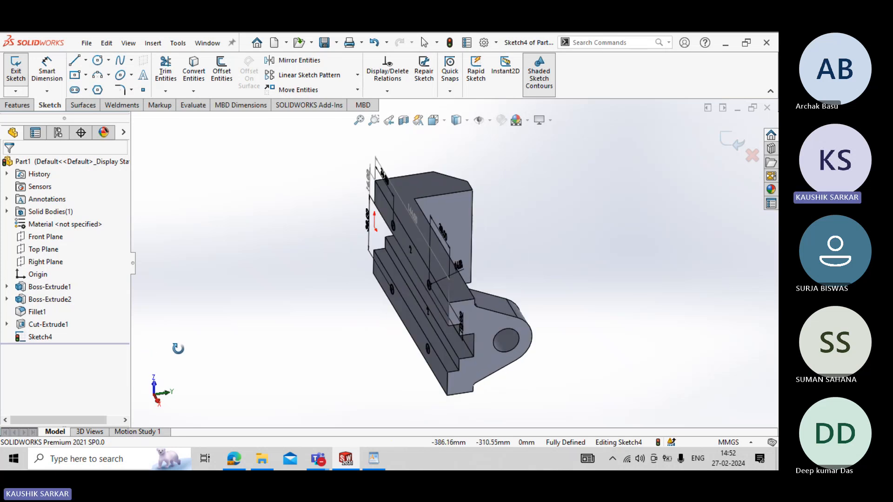
left_click(8, 66)
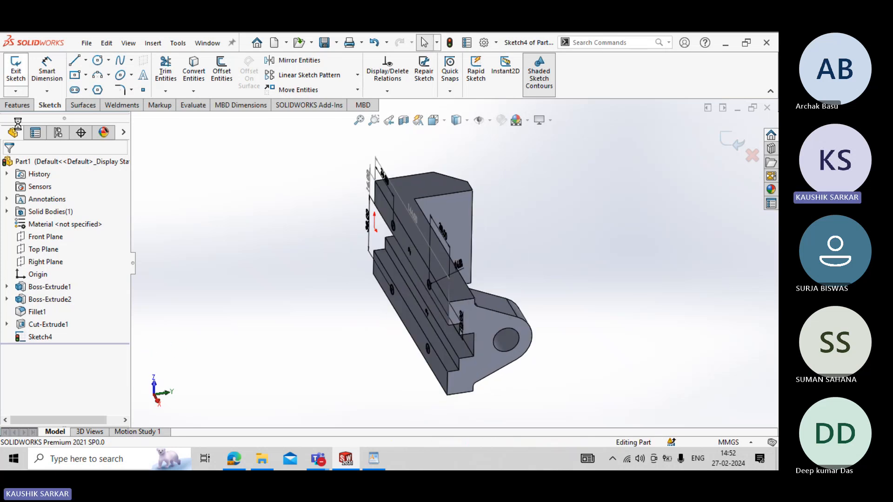
left_click(169, 71)
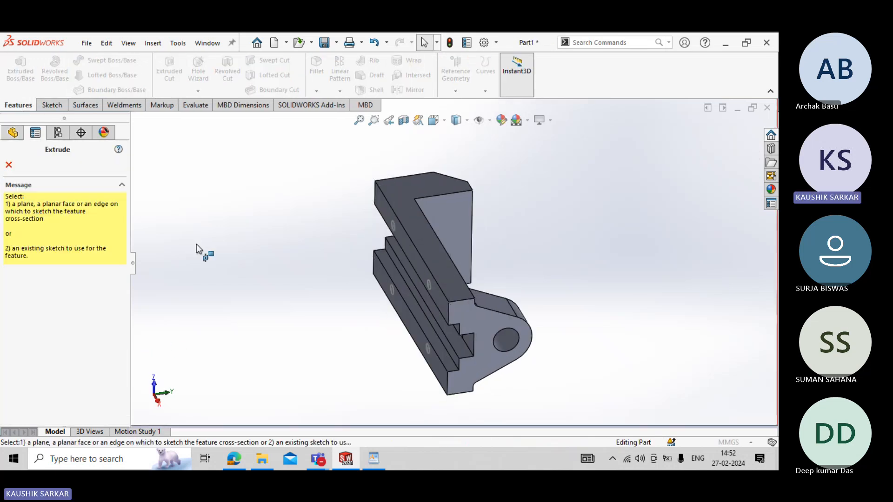
left_click(373, 459)
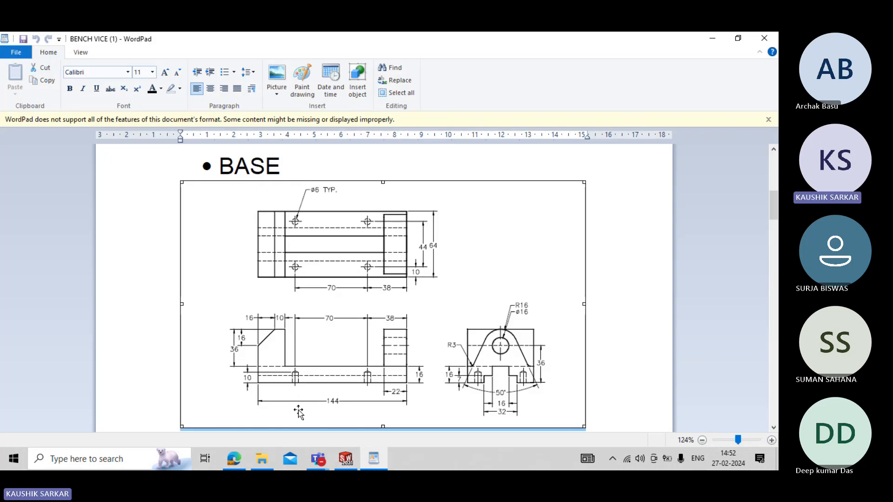
left_click(345, 459)
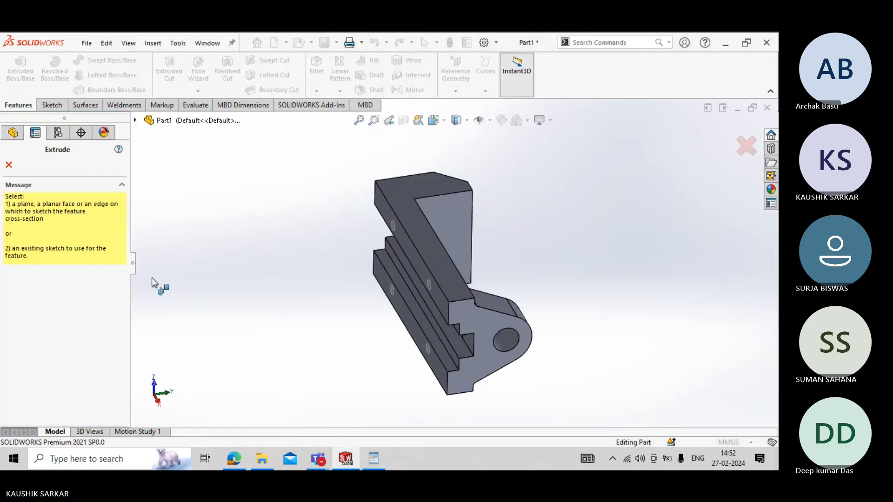
left_click(134, 120)
left_click(180, 296)
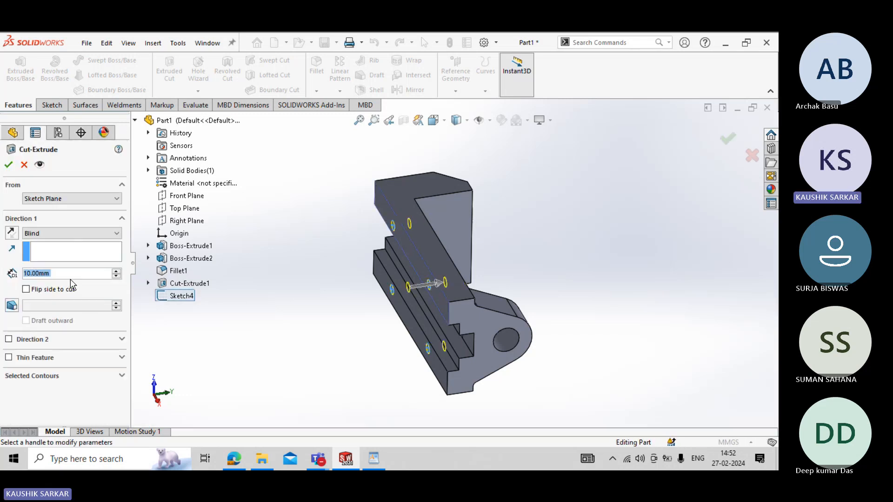
left_click(9, 165)
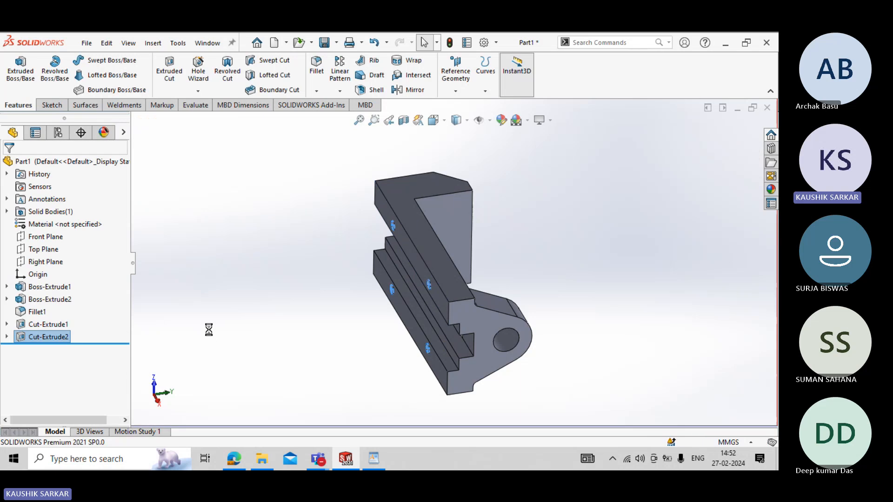
middle_click_drag(228, 334, 354, 287)
scroll(466, 214, "down", 5)
middle_click_drag(405, 259, 333, 360)
scroll(363, 309, "up", 4)
scroll(363, 308, "up", 3)
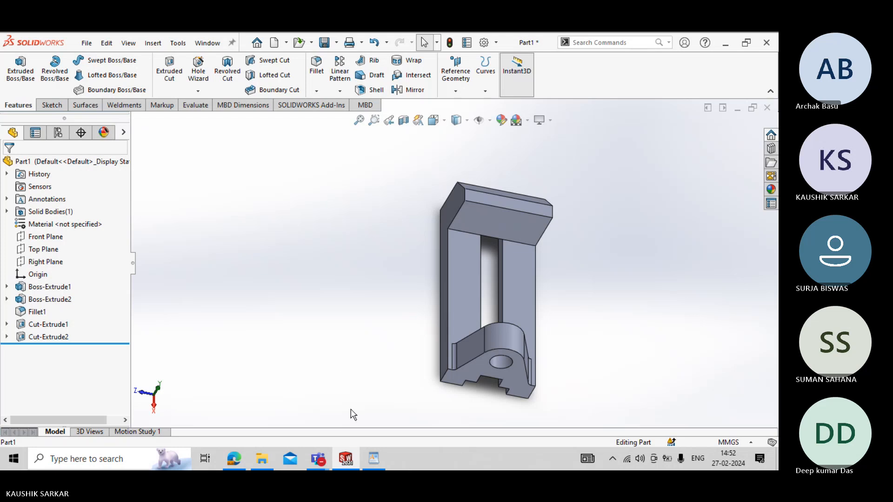
left_click(365, 458)
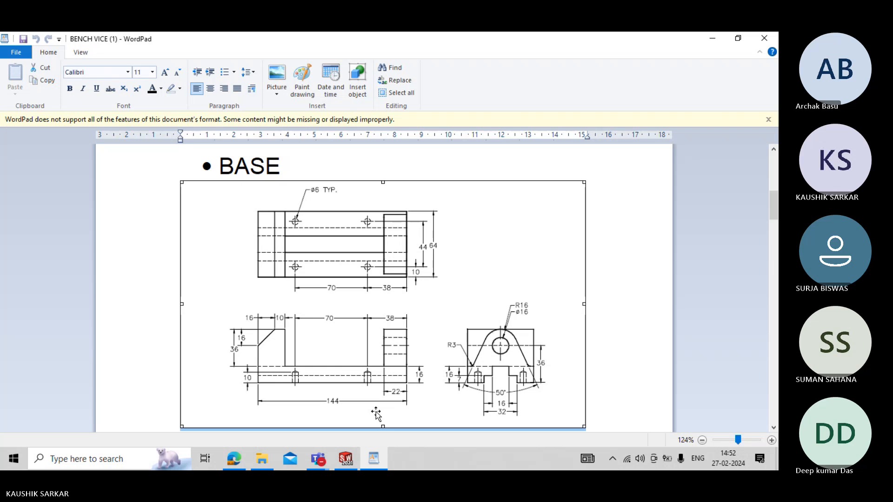
scroll(376, 413, "down", 1)
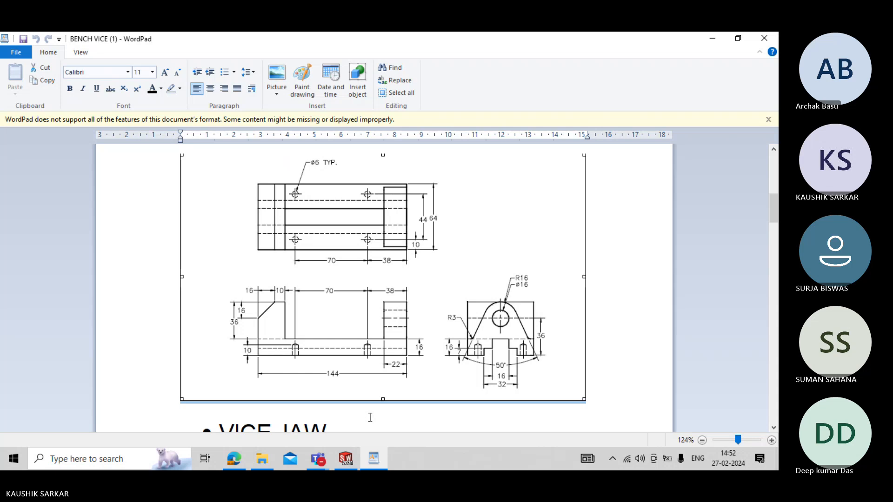
left_click(318, 458)
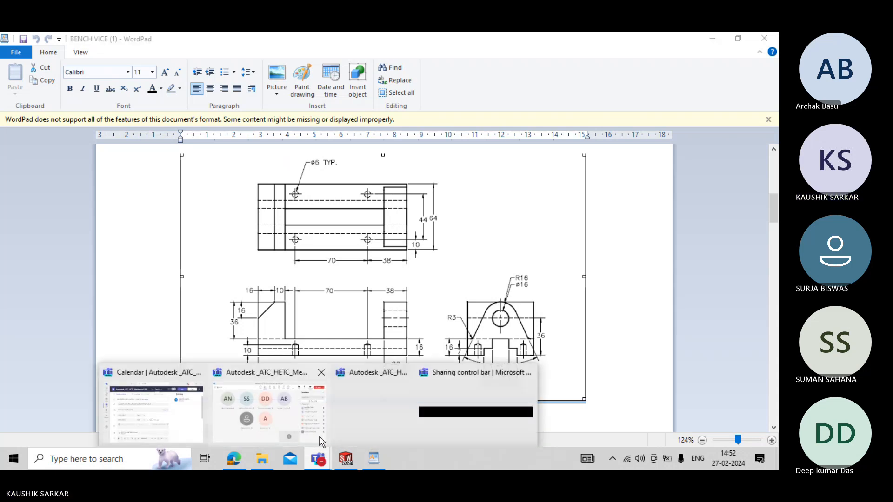
left_click(318, 435)
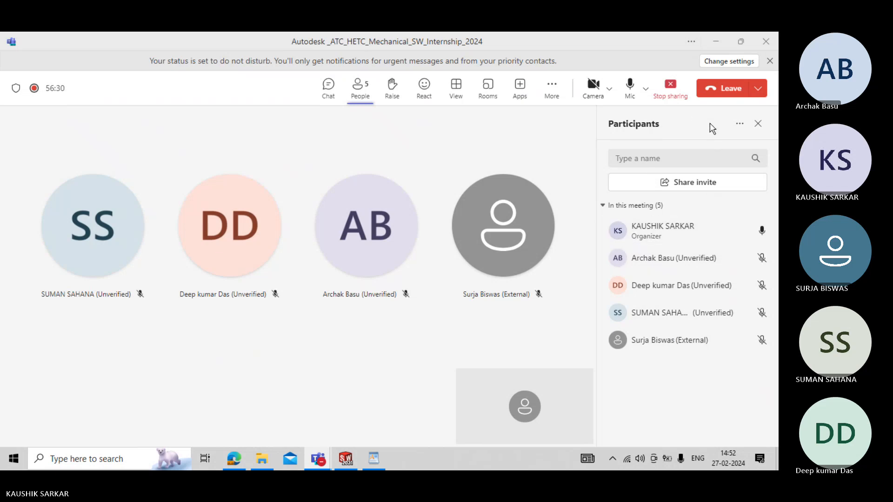
left_click(723, 43)
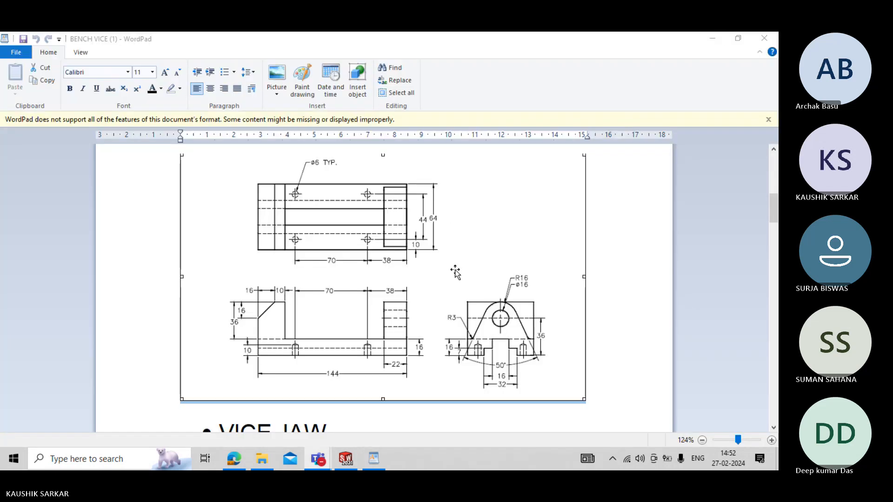
scroll(351, 444, "up", 2)
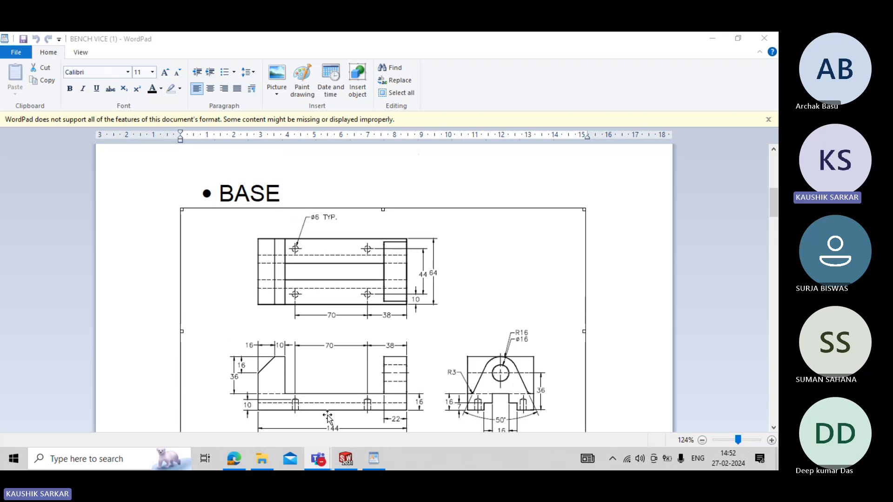
- Return to SOLIDWORKS and save the finished part as BASE in the ASSEMBLY 1 folder
left_click(346, 459)
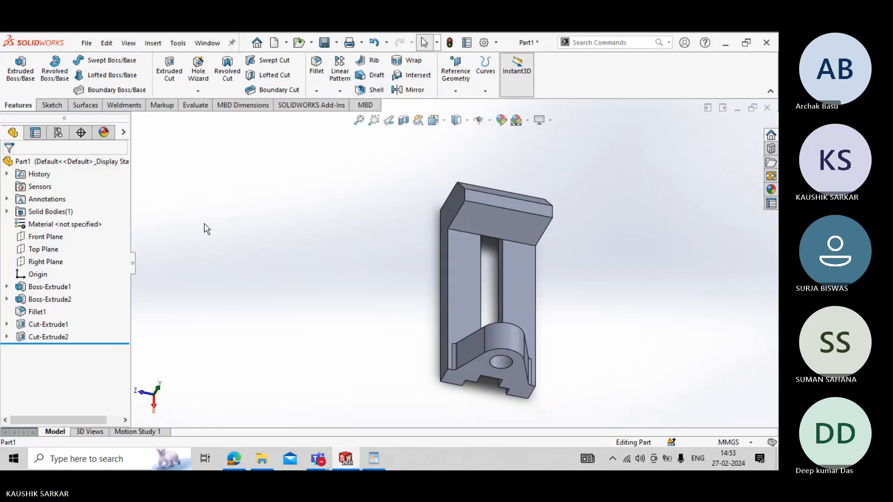
key("ctrl+s")
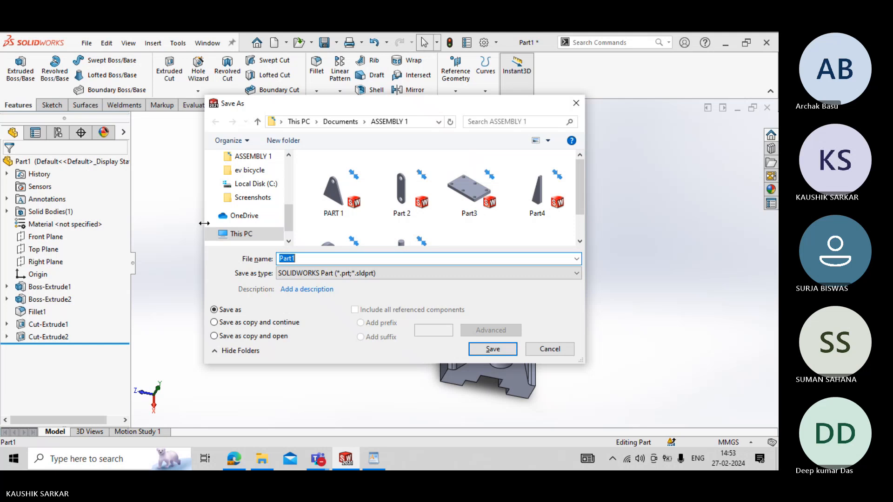
type("b")
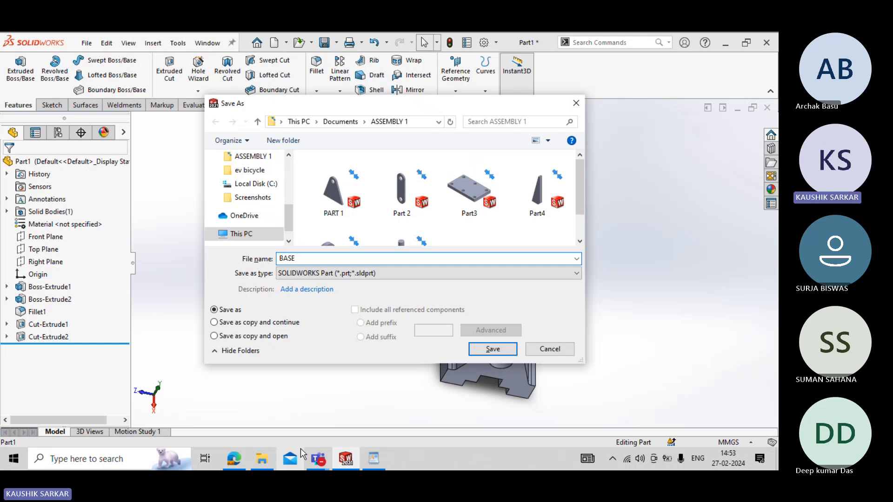
left_click(494, 350)
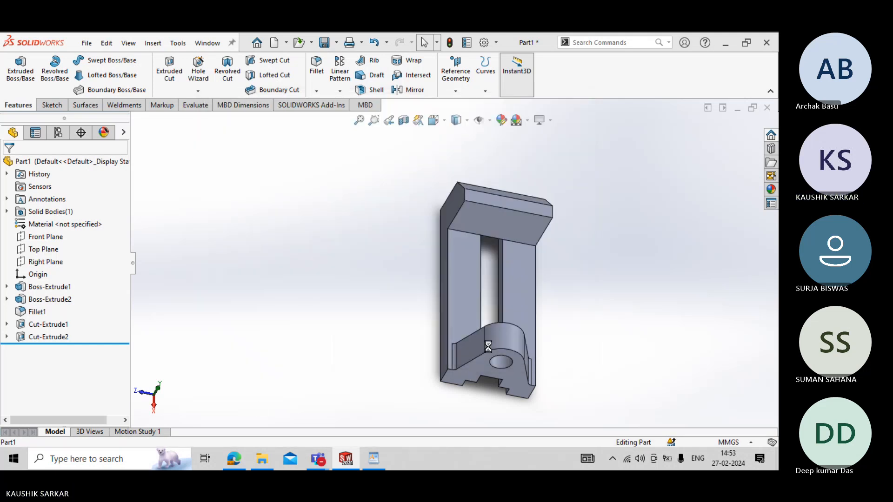
- Close the saved part and create a new Part document
left_click(767, 108)
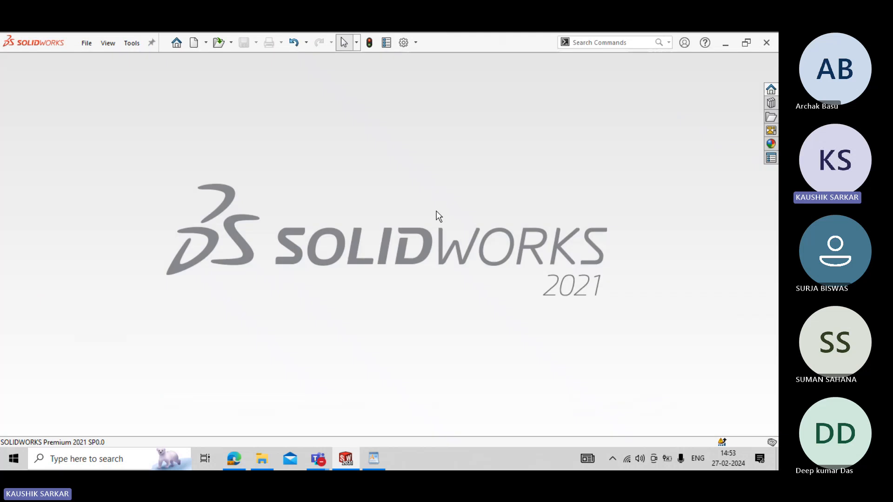
left_click(87, 43)
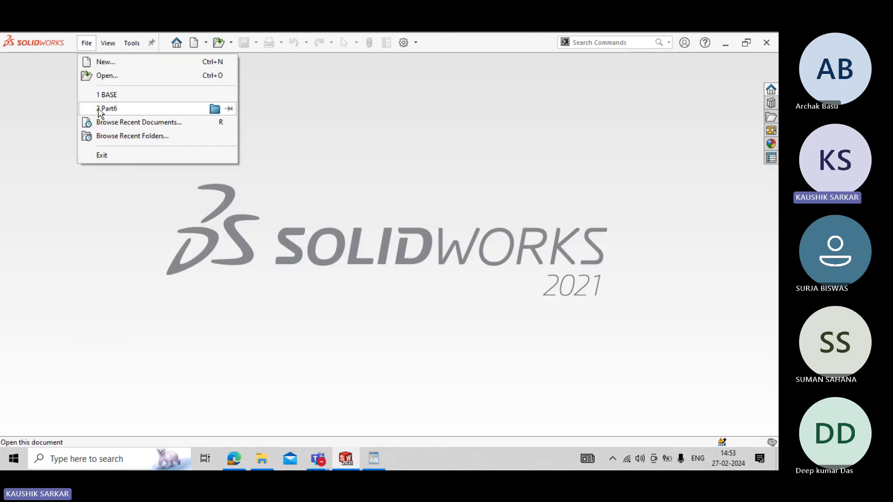
left_click(116, 64)
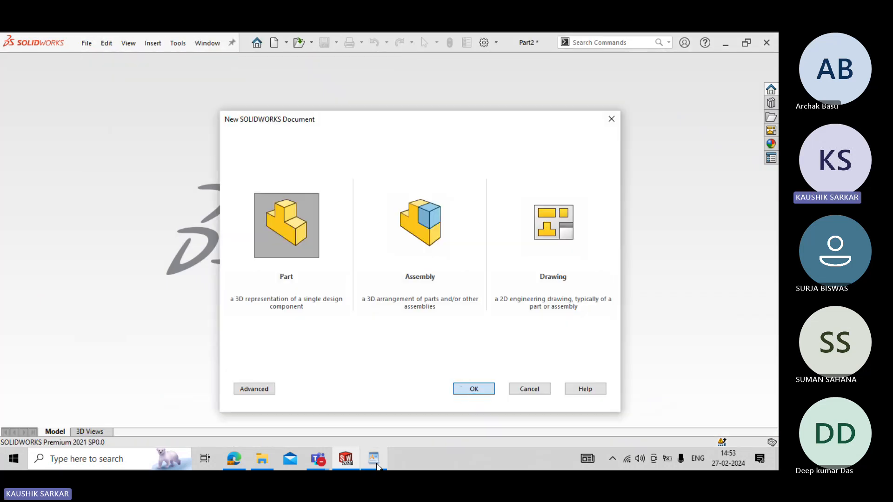
- Switch to the bench vice document in WordPad and examine the VICE JAW drawing views and the assembly picture
left_click(374, 459)
scroll(328, 330, "down", 5)
scroll(329, 330, "down", 5)
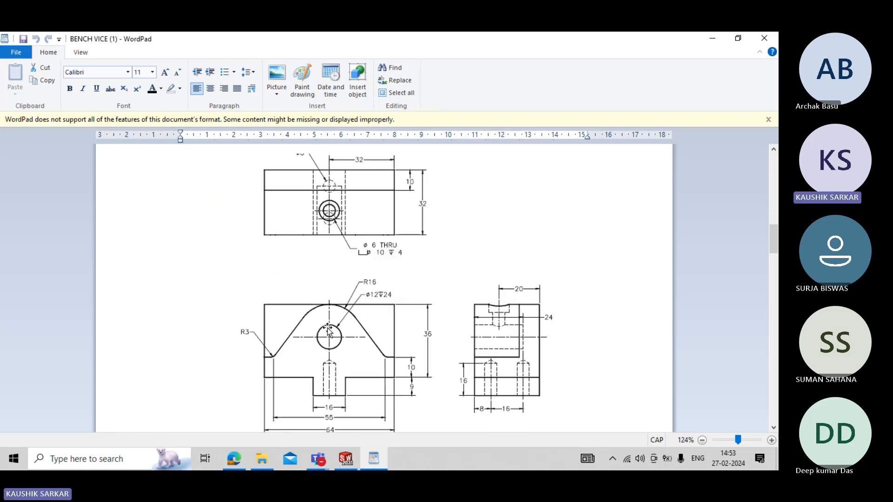
scroll(329, 330, "up", 1)
left_click(741, 323)
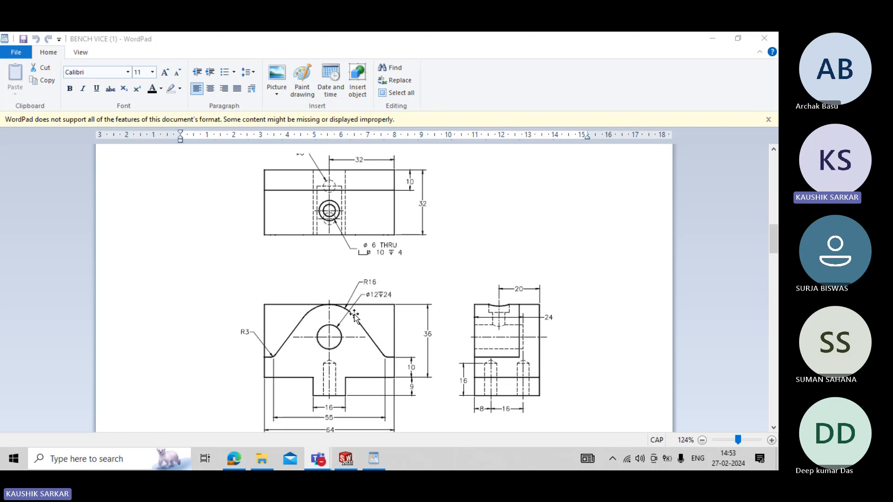
scroll(355, 316, "up", 1)
scroll(484, 286, "down", 1)
left_click(328, 339)
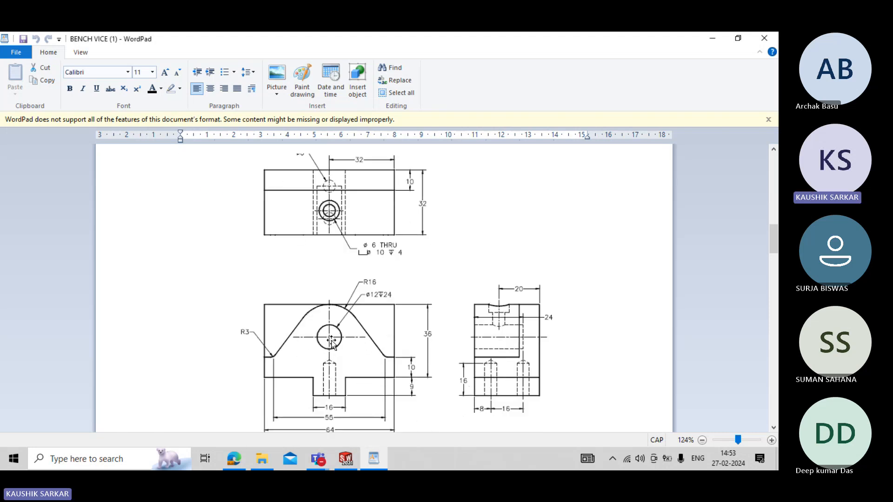
left_click(313, 220)
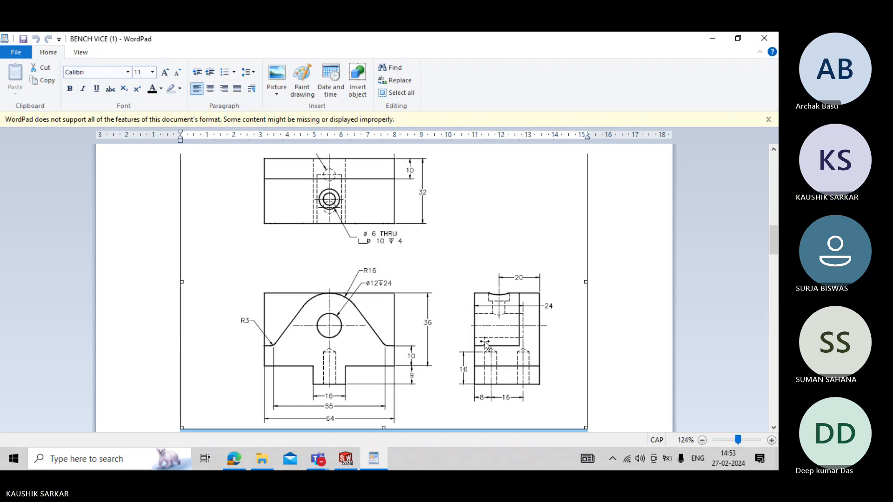
scroll(484, 344, "up", 10)
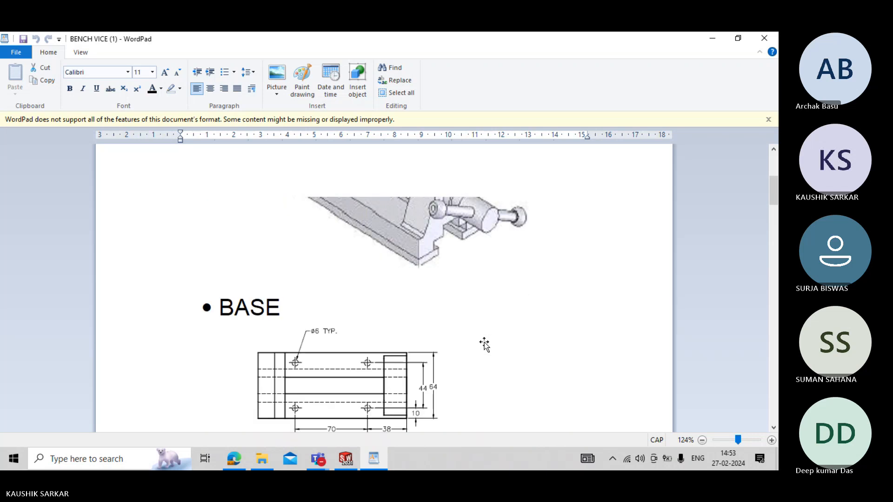
scroll(485, 344, "up", 4)
scroll(483, 346, "down", 3)
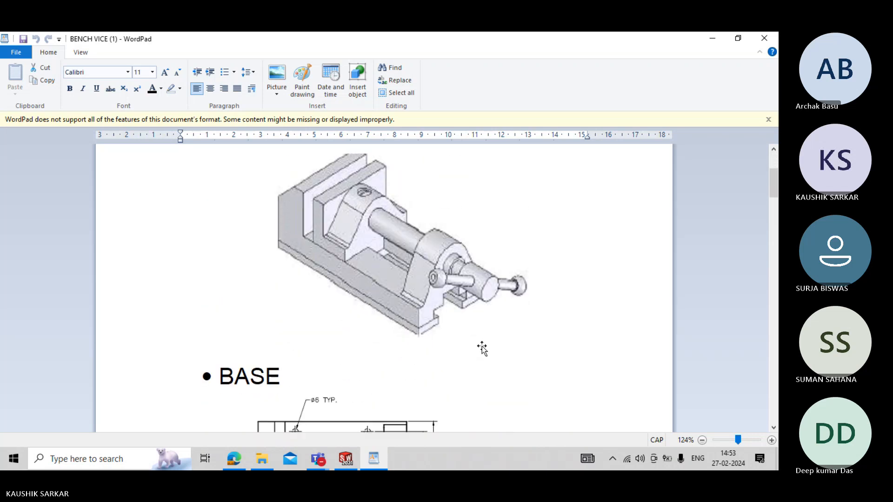
scroll(482, 348, "down", 2)
scroll(482, 348, "down", 18)
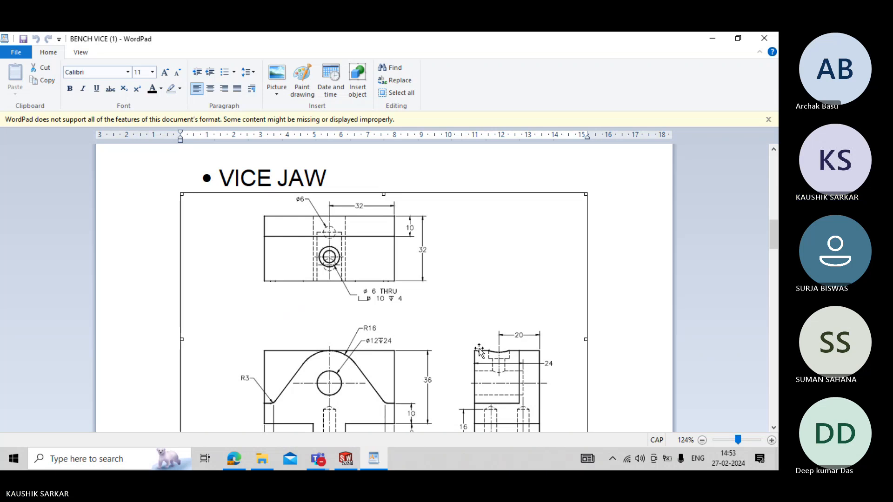
scroll(479, 350, "down", 2)
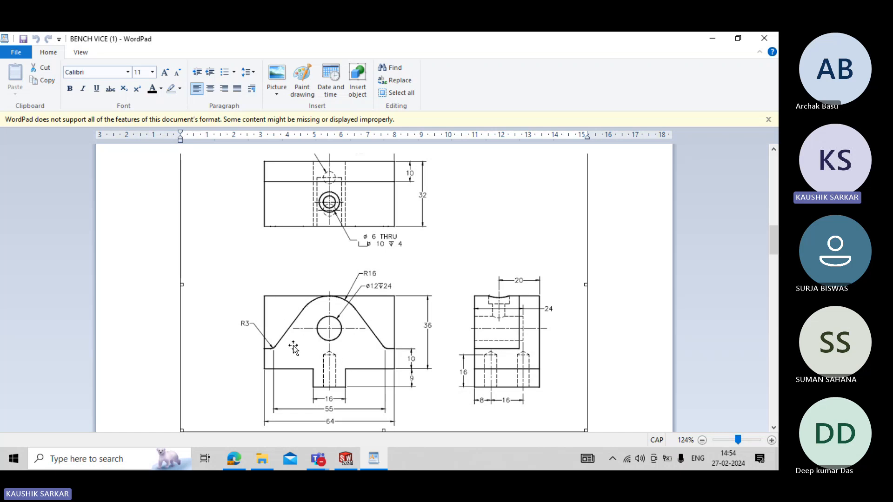
- In SOLIDWORKS, start a sketch on the Front Plane and draw two concentric circles centred about 0.07 m directly above the origin
left_click(346, 459)
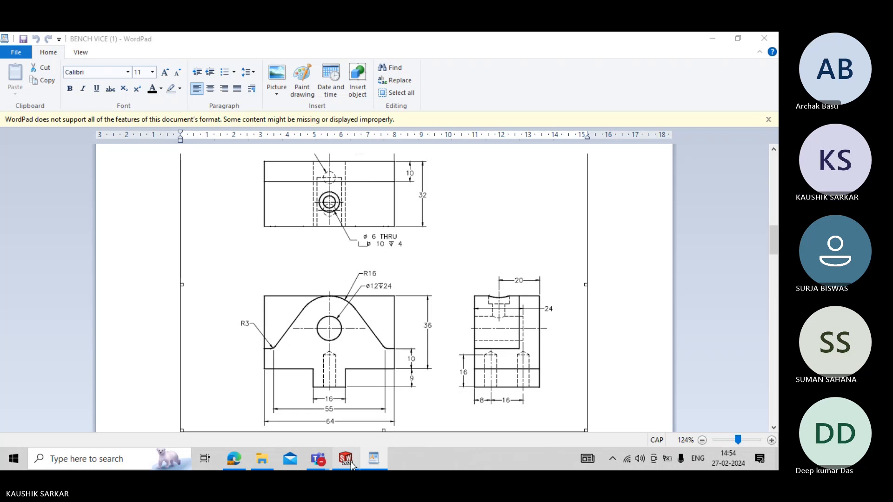
left_click(44, 227)
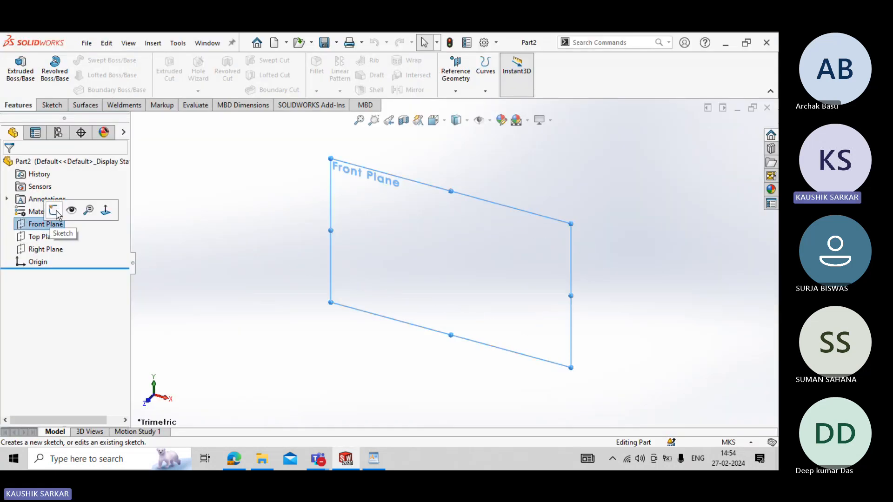
left_click(55, 211)
left_click(97, 60)
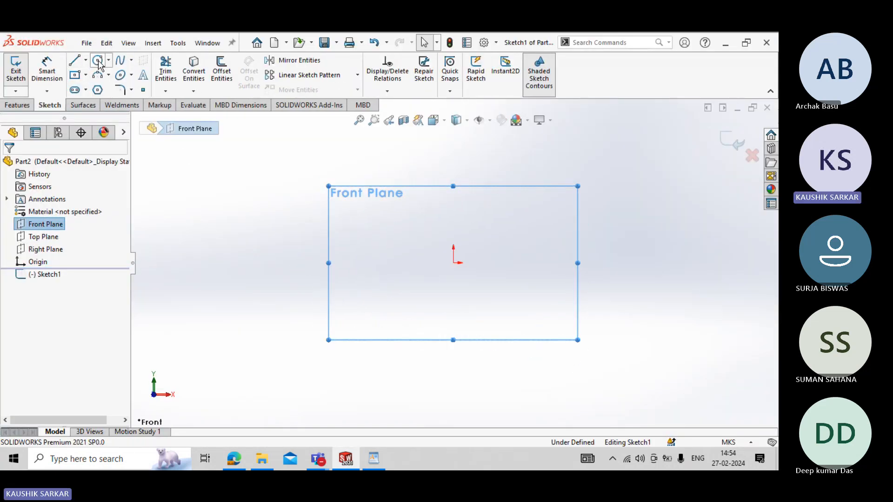
left_click(453, 163)
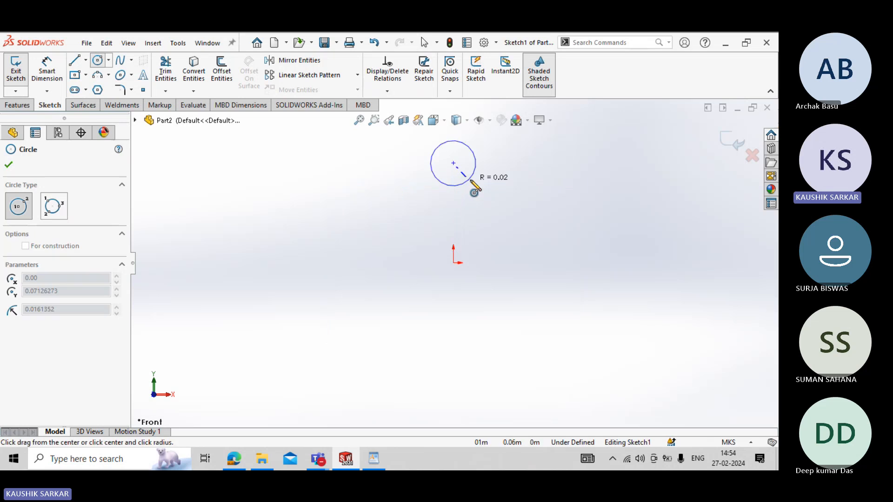
left_click(469, 181)
left_click(453, 163)
left_click(463, 171)
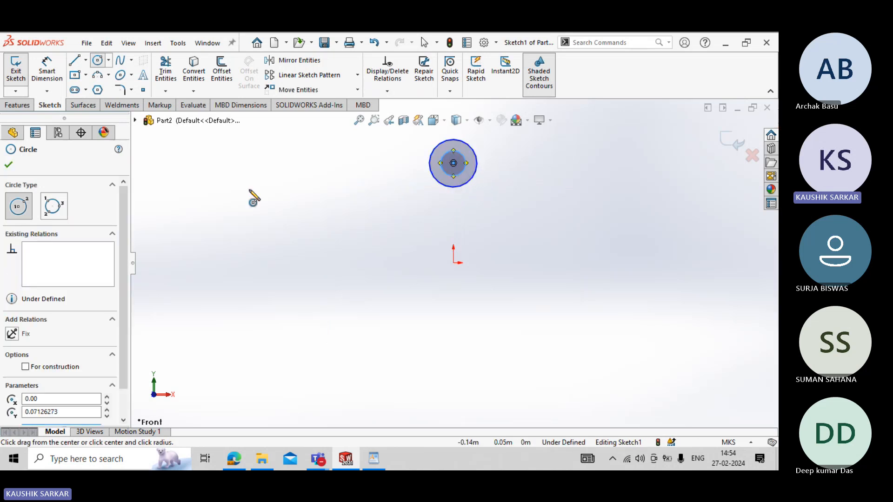
- Start the jaw's half profile at the origin with lines about 0.02 m horizontal, 0.01 m vertical and 0.02 m horizontal outward
left_click(379, 455)
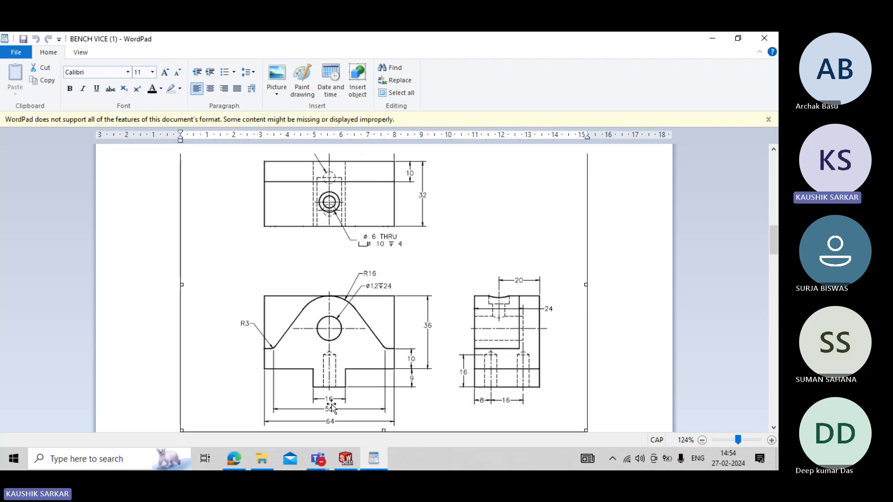
left_click(345, 459)
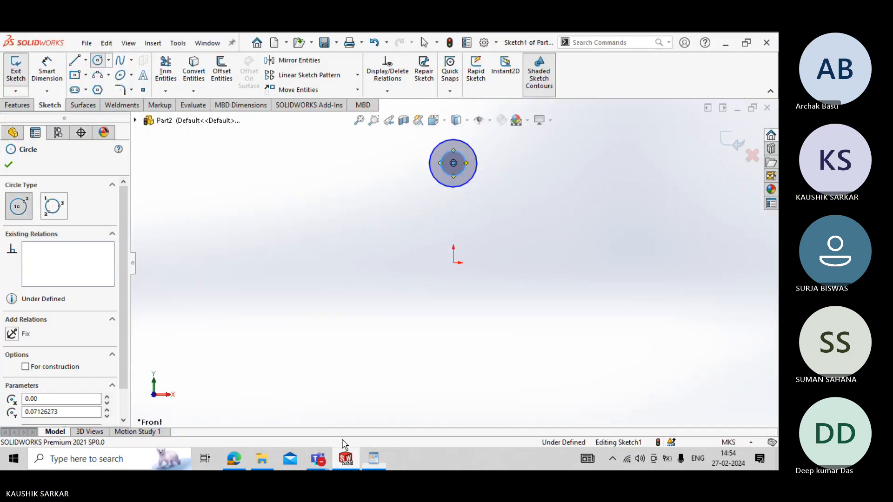
left_click(85, 60)
left_click(95, 77)
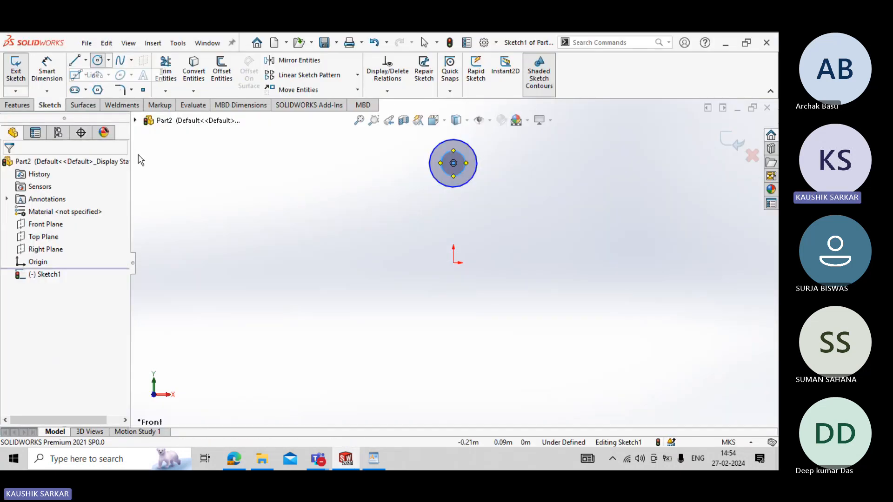
left_click(454, 263)
left_click(482, 263)
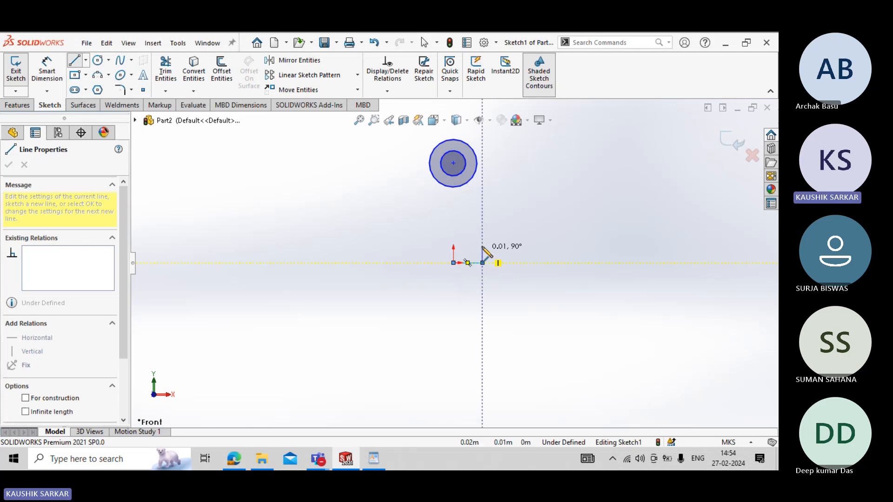
left_click(483, 244)
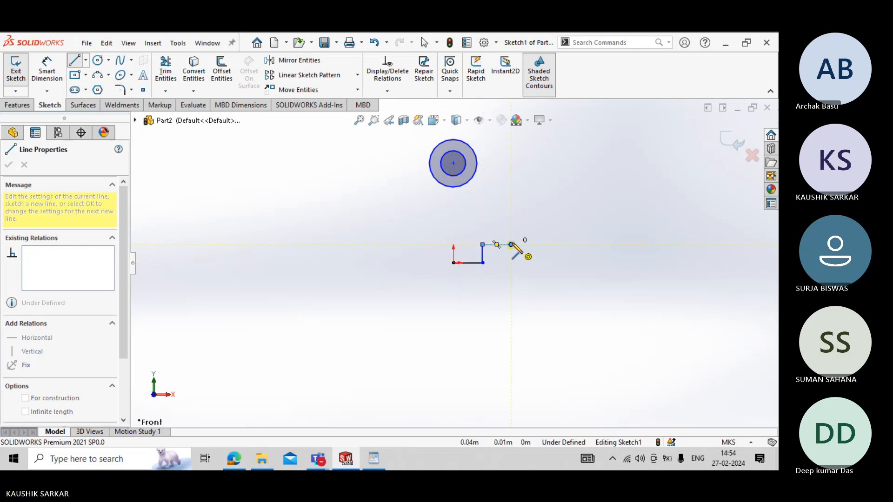
key("alt+Tab")
- Continue the profile with a vertical line, a short inward horizontal line and an inclined line rising beside the outer circle, and end the chain
key("alt+Tab")
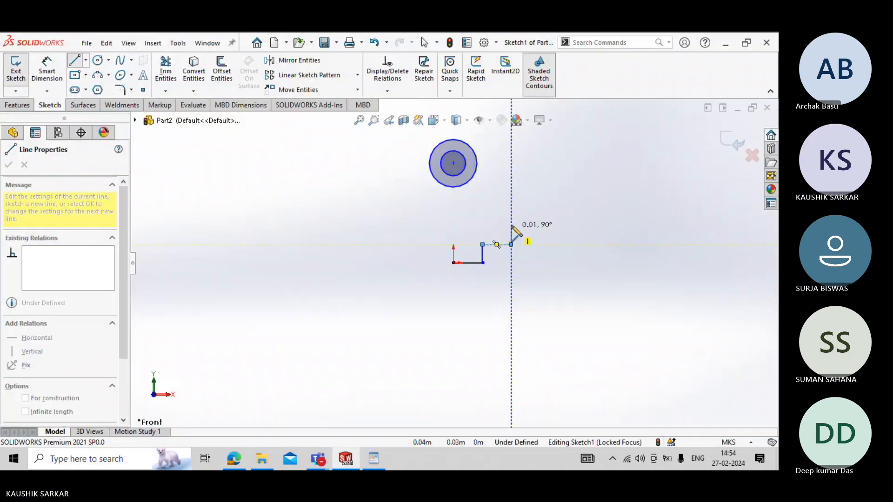
left_click(512, 243)
key("alt+Tab")
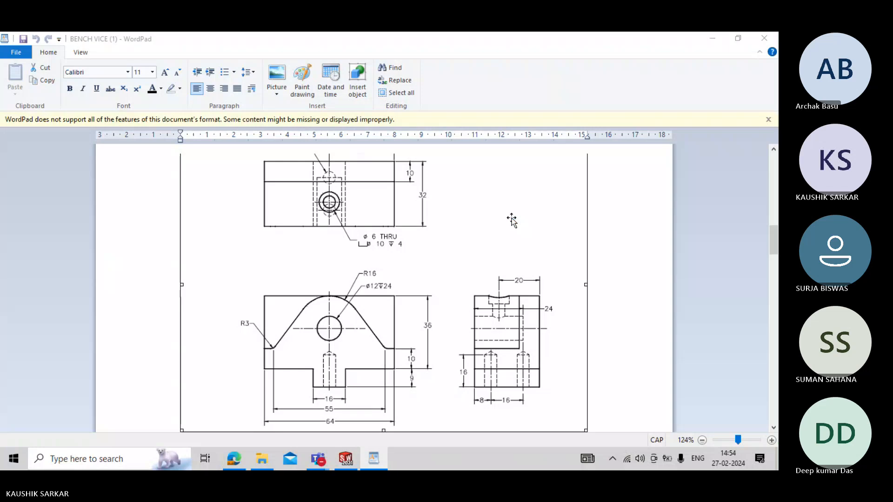
key("alt+Tab")
left_click(512, 217)
left_click(496, 217)
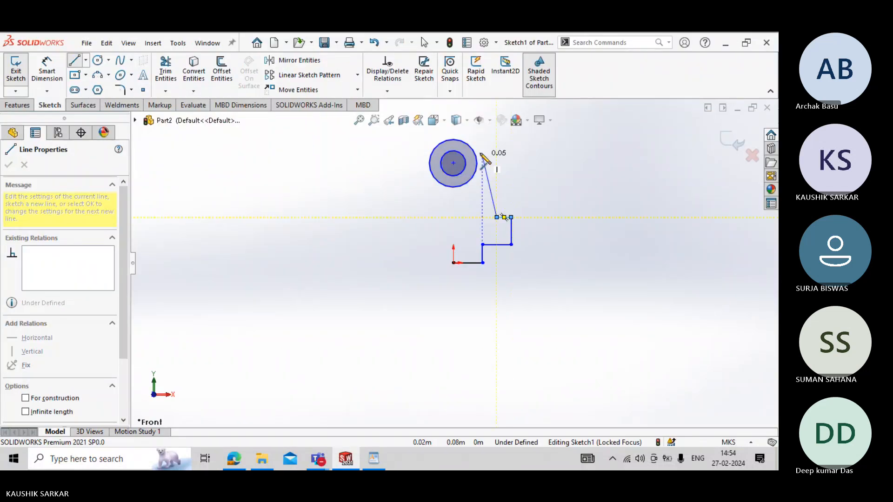
right_click(506, 142)
left_click(516, 153)
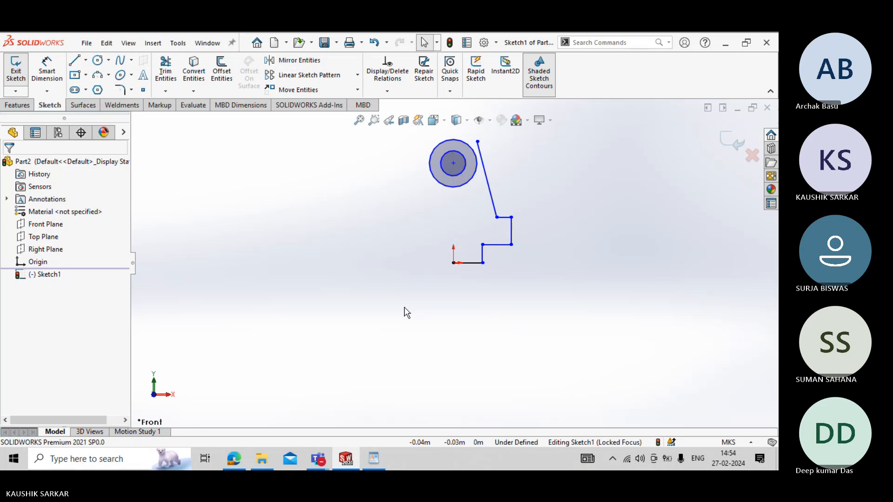
- Add a length dimension below the half profile's lowest horizontal line, which starts at the origin, keeping its drawn value
left_click(46, 70)
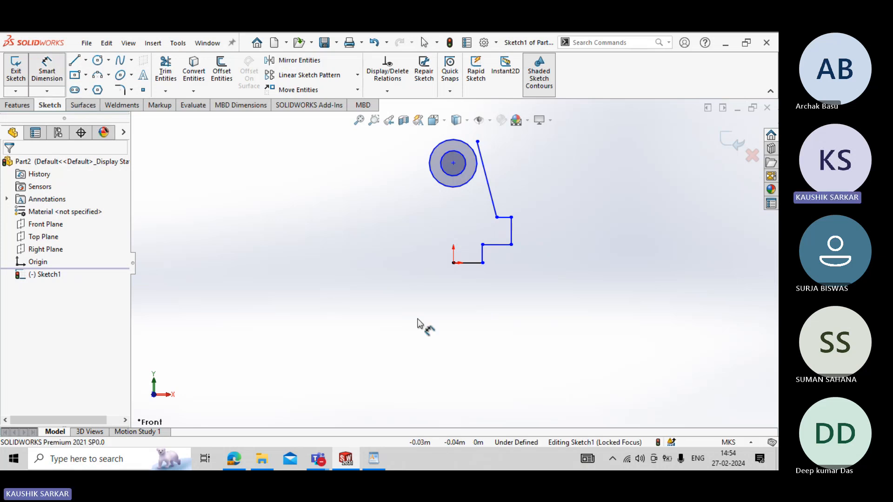
left_click(476, 263)
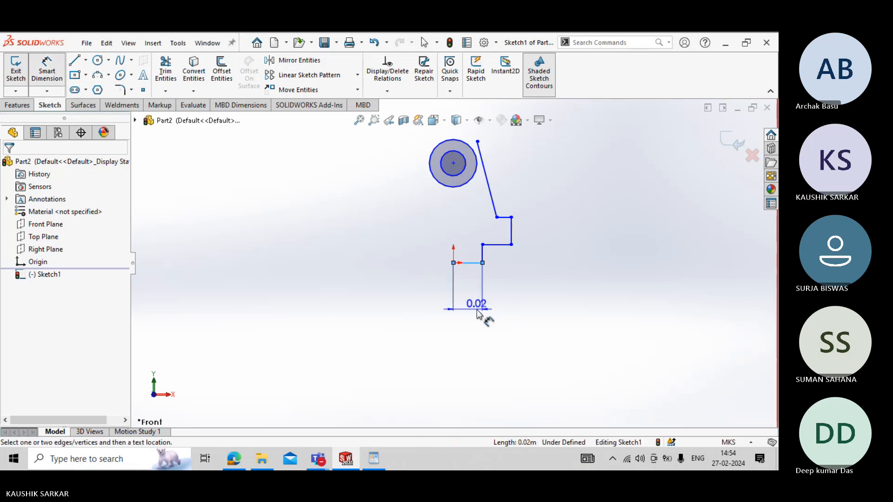
left_click(478, 313)
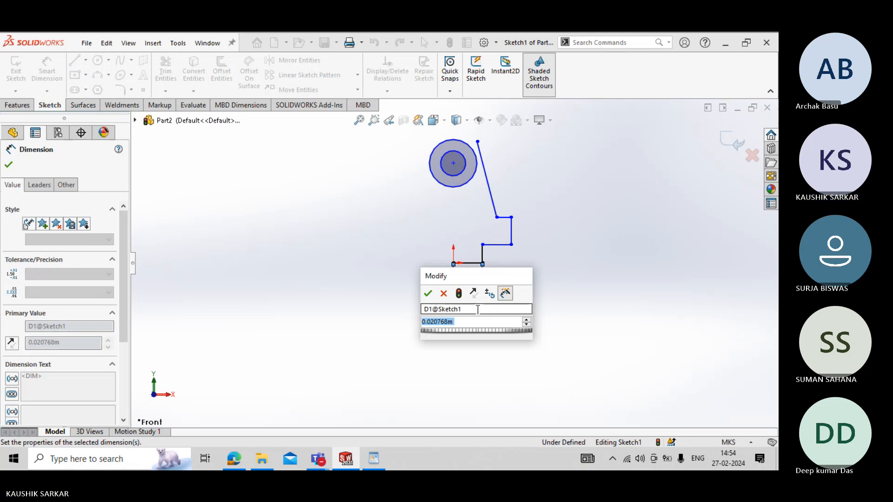
key("Return")
- Change the document units to MMGS (millimeter, gram, second) and reopen Sketch1 for editing
left_click(729, 442)
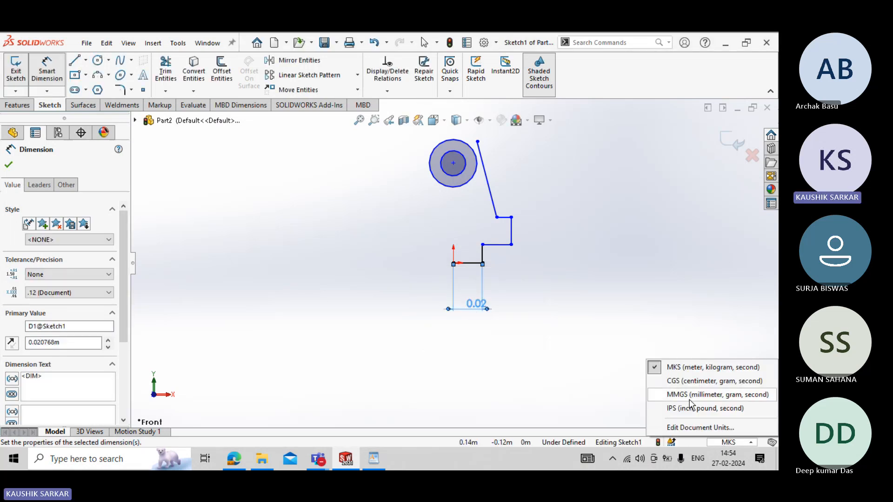
left_click(684, 399)
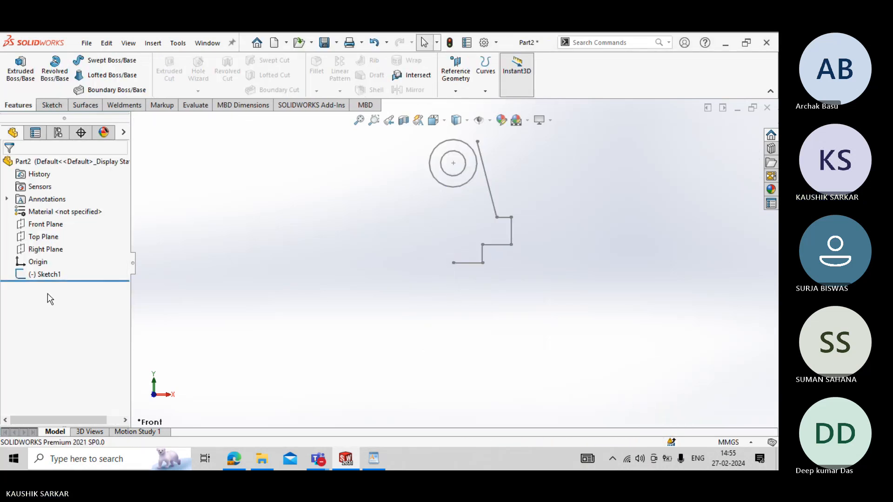
right_click(42, 275)
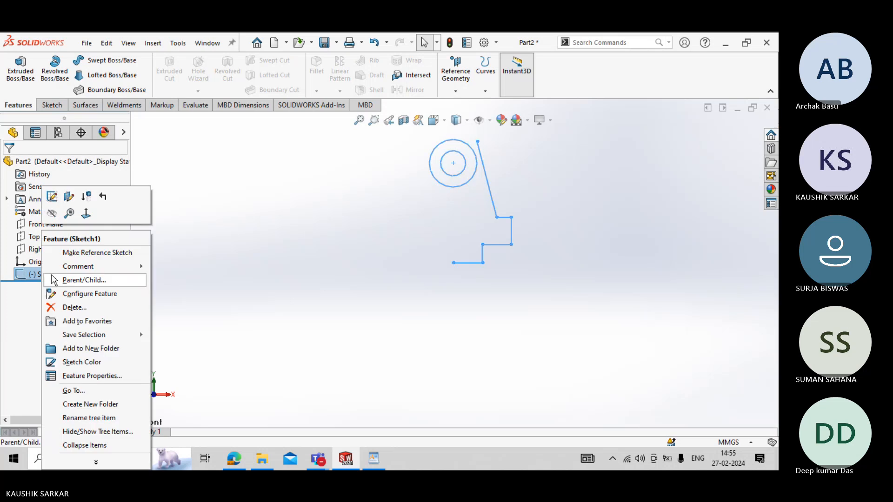
left_click(52, 198)
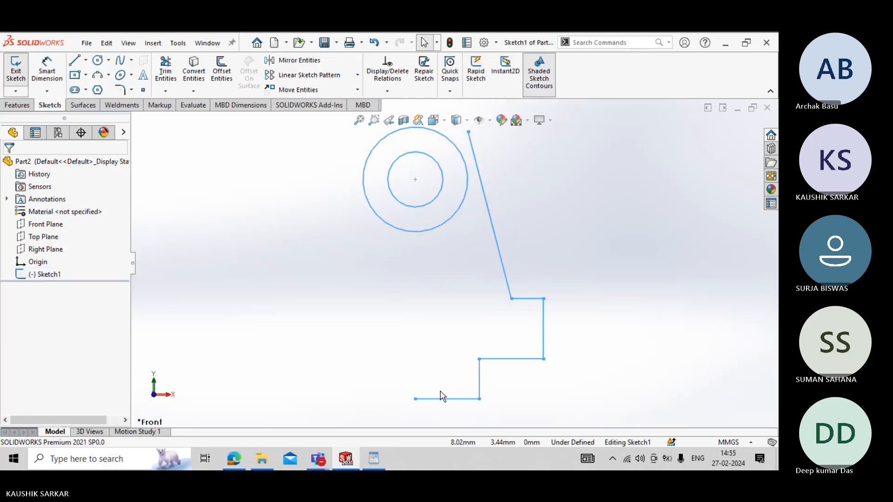
- Set the length dimension of the profile's lowest horizontal line to 8 mm
double_click(456, 372)
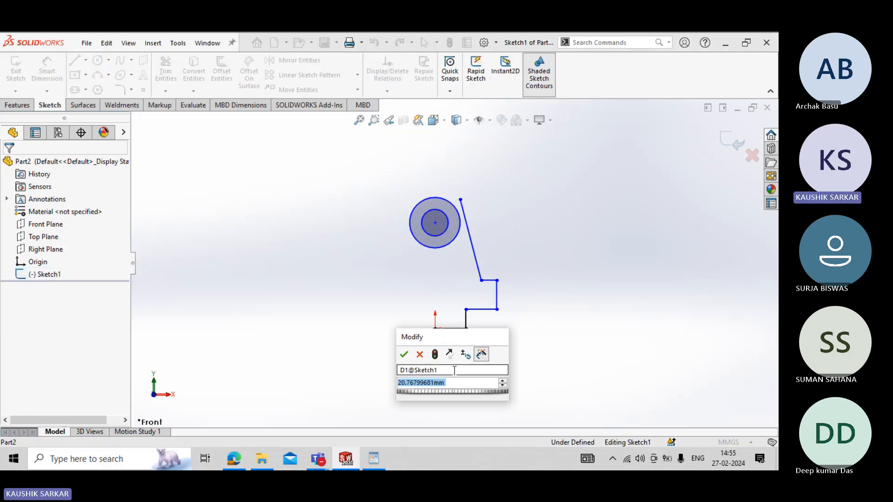
type("8")
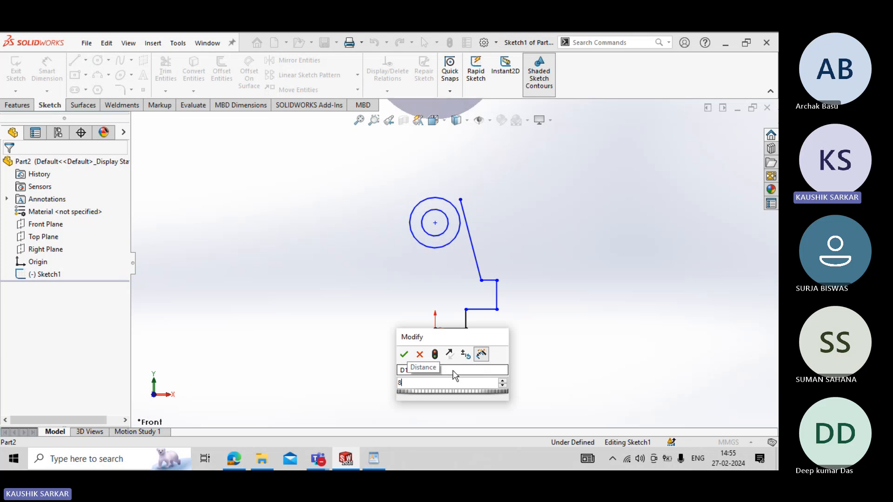
key("Return")
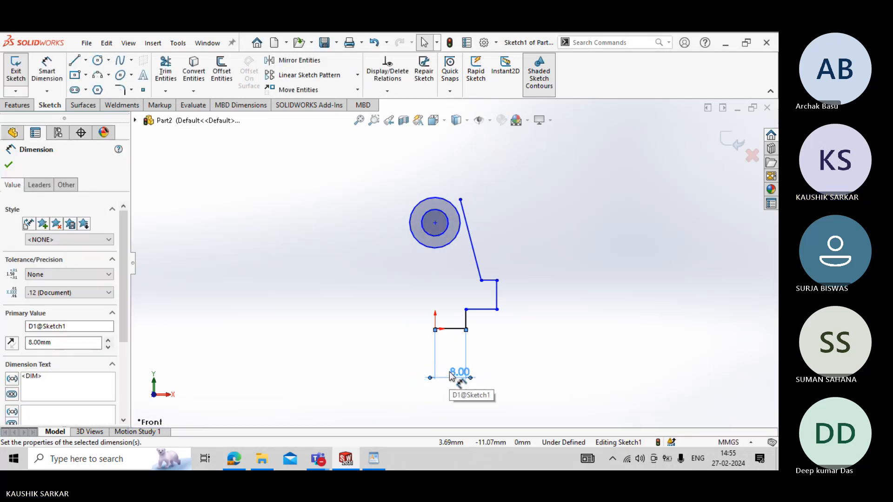
key("Escape")
- Check the jaw widths in the WordPad drawing and, back in SOLIDWORKS, dimension the profile's outer lower corner 32 mm horizontally from the origin
key("alt+Tab")
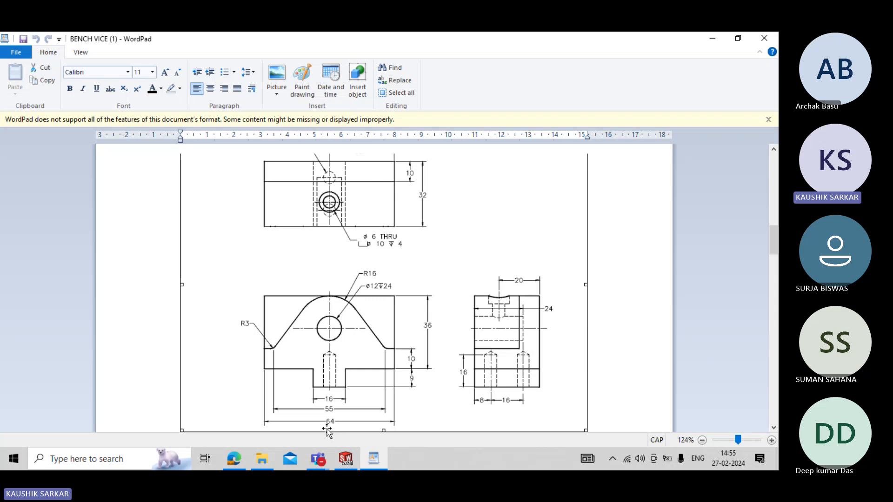
key("alt+Tab")
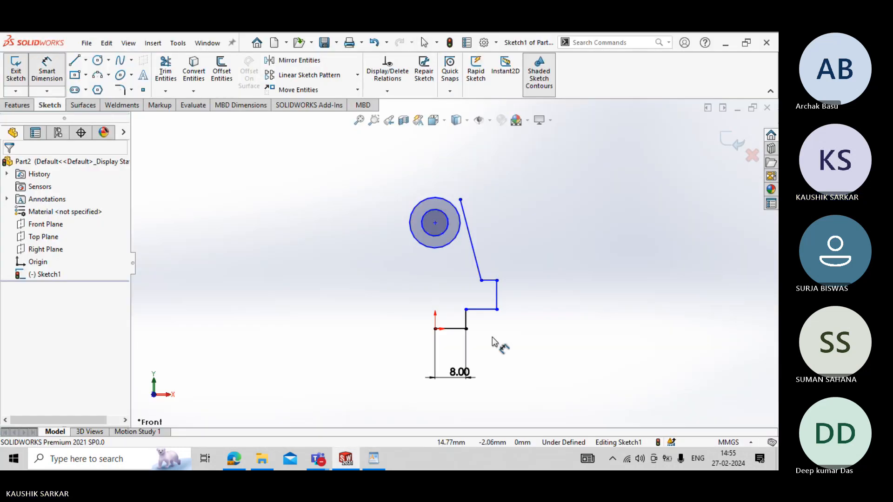
left_click(497, 310)
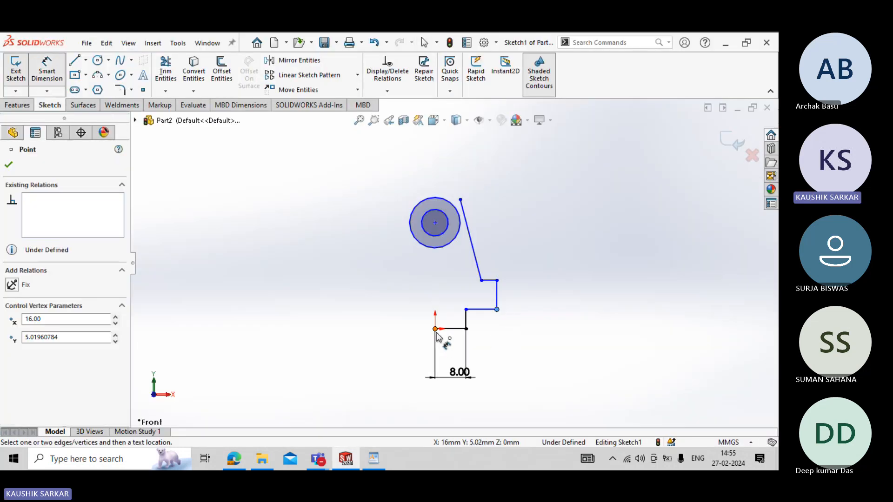
left_click(434, 329)
left_click(443, 404)
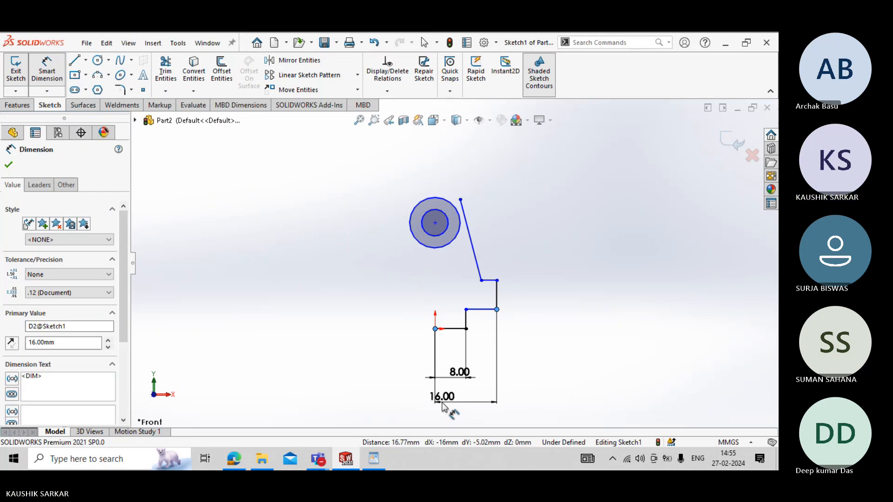
type("32")
key("Return")
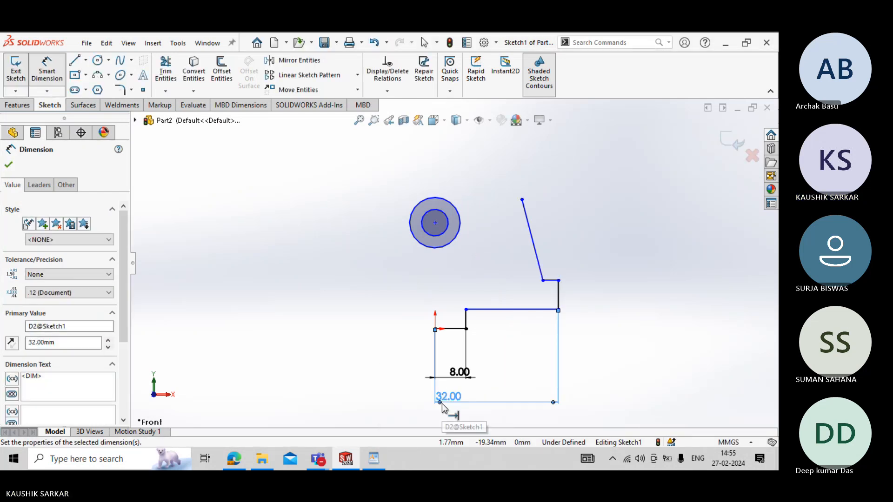
- Dimension the inclined line's lower endpoint horizontally from the origin as 55/2 mm, checking the width in the WordPad drawing
left_click(543, 281)
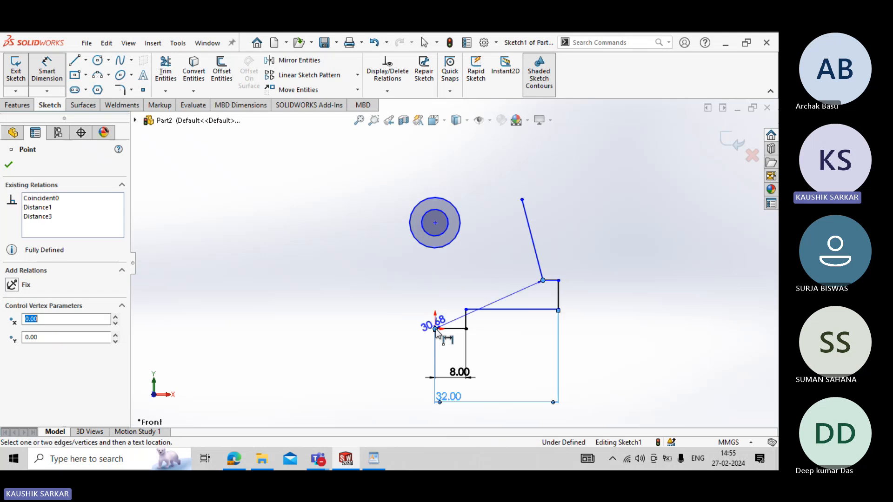
left_click(436, 329)
left_click(472, 394)
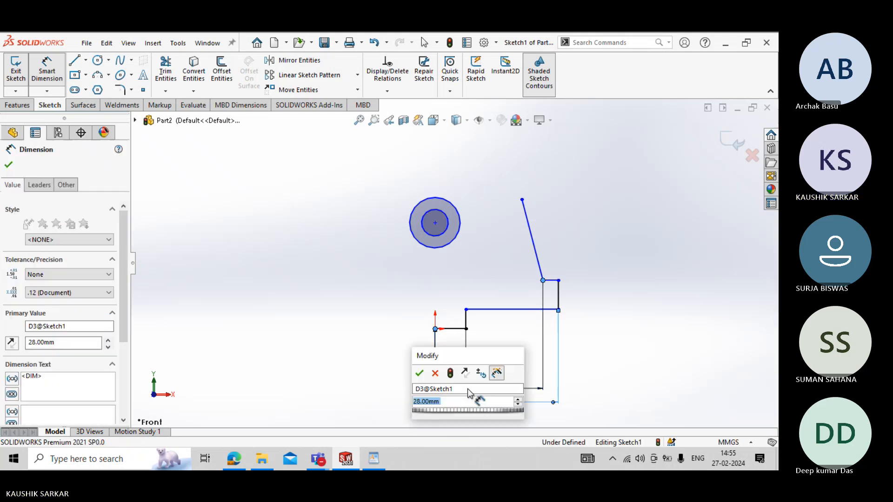
key("alt+Tab")
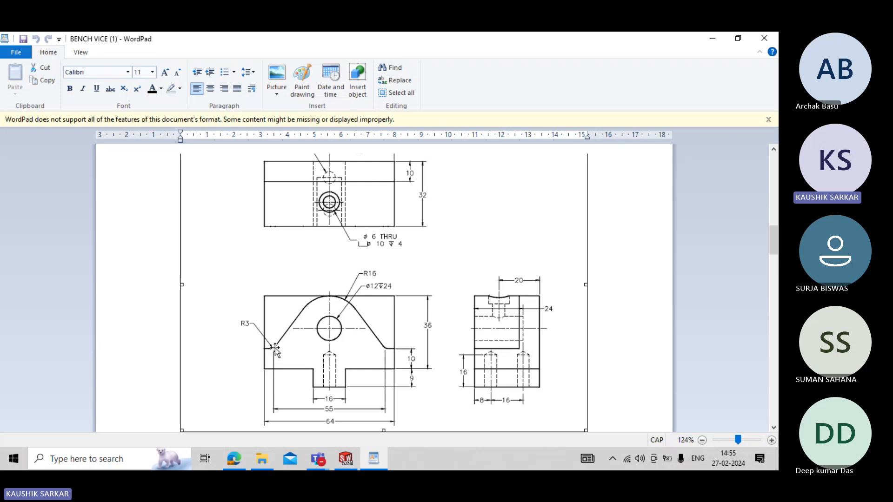
key("alt+Tab")
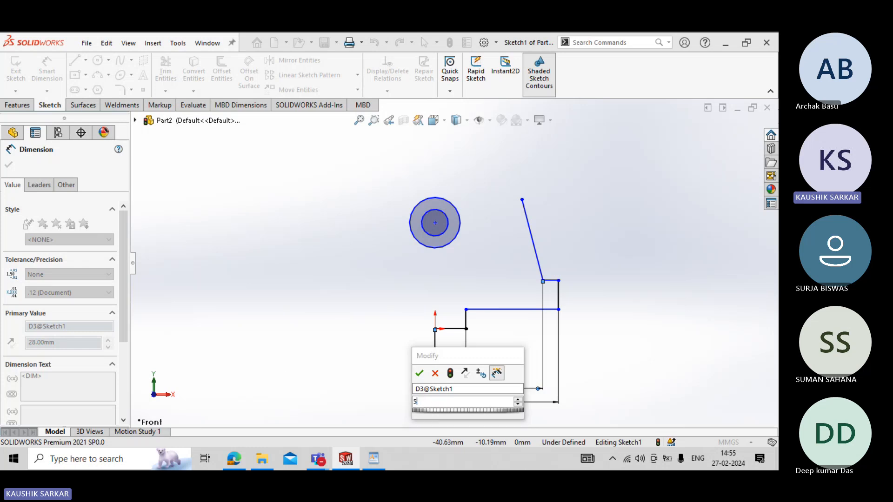
type("55/2")
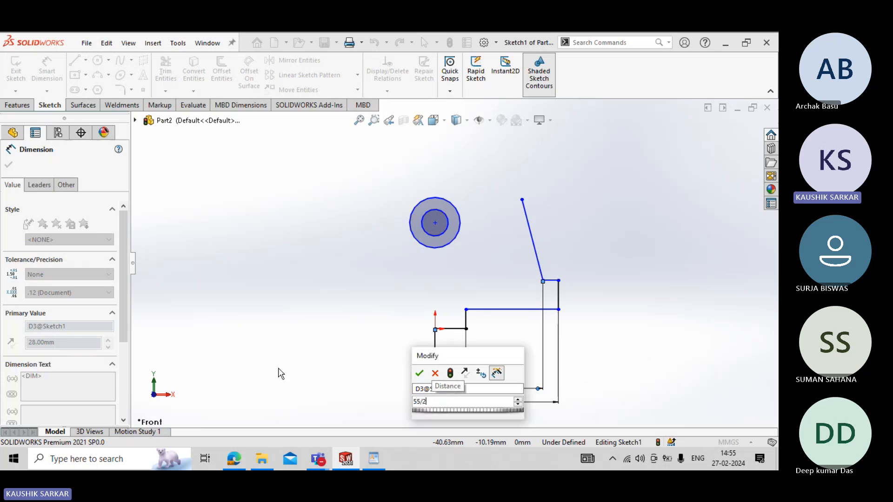
key("Return")
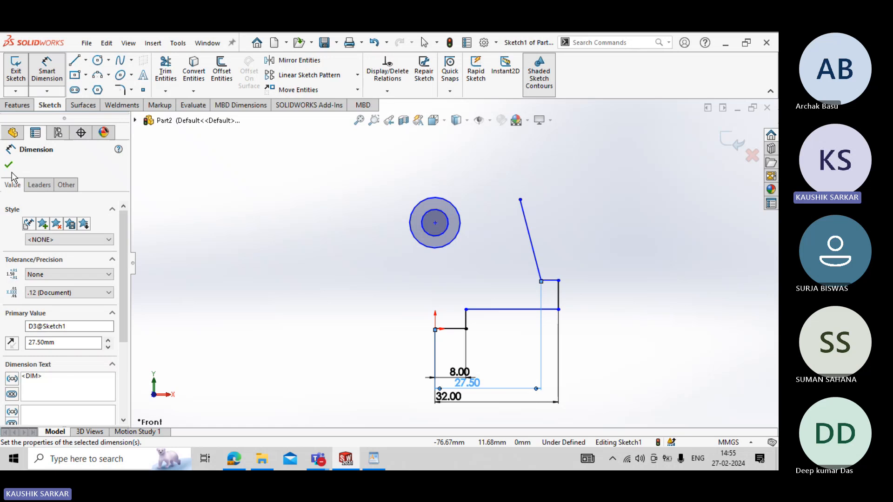
left_click(8, 165)
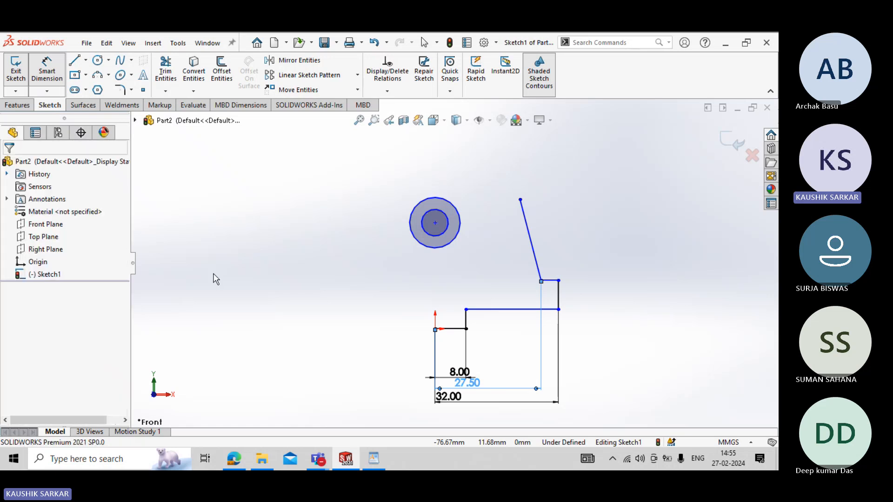
- Check the heights in the WordPad drawing and, back in SOLIDWORKS, dimension the short vertical line at the profile's base as 9 mm
left_click(374, 459)
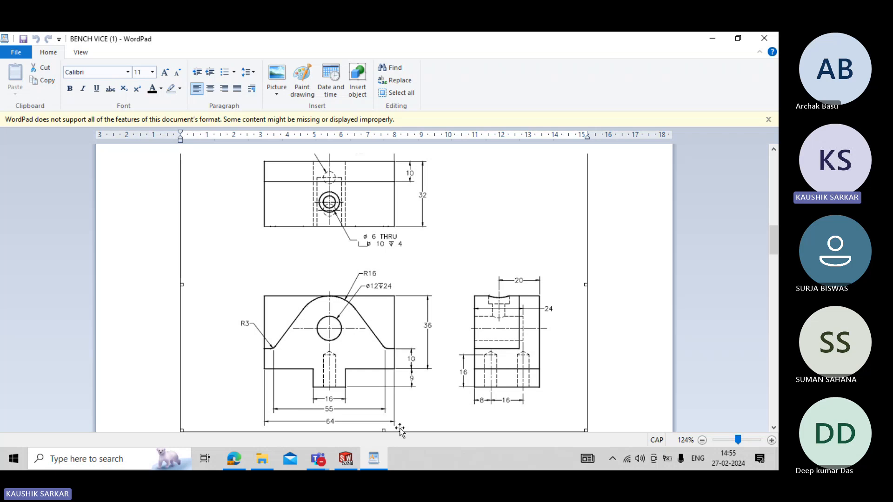
left_click(344, 458)
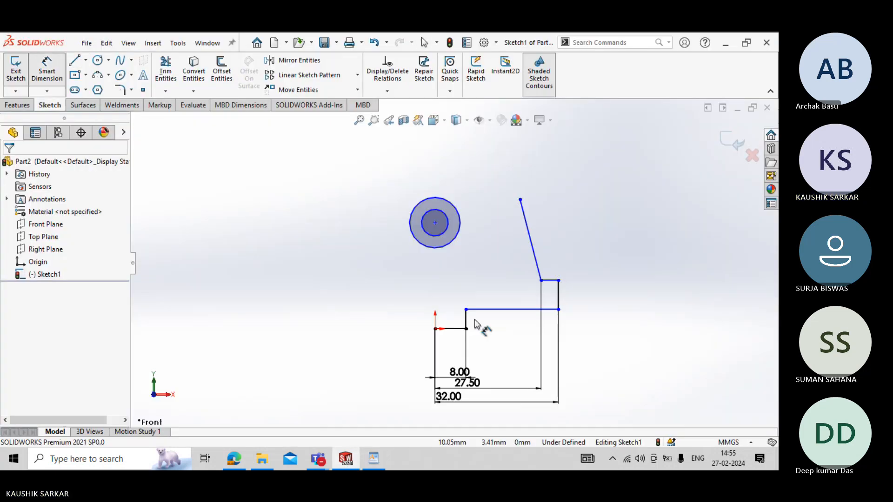
left_click(466, 320)
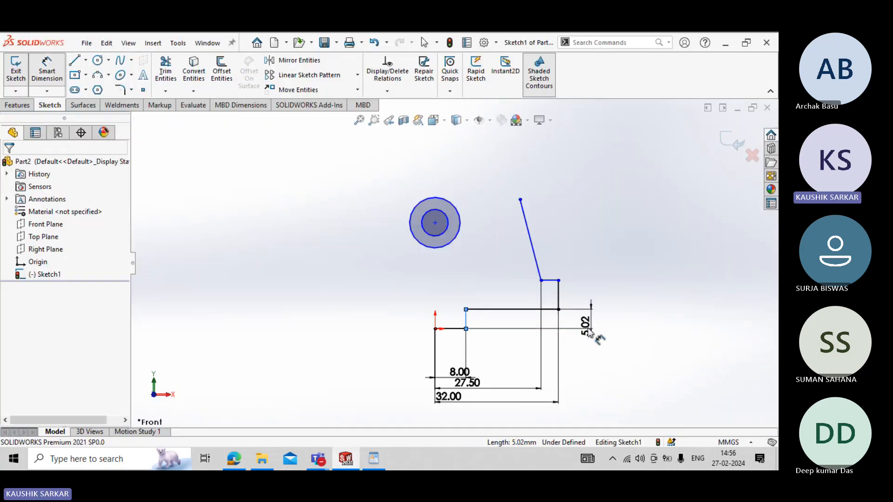
left_click(590, 332)
type("9")
key("Return")
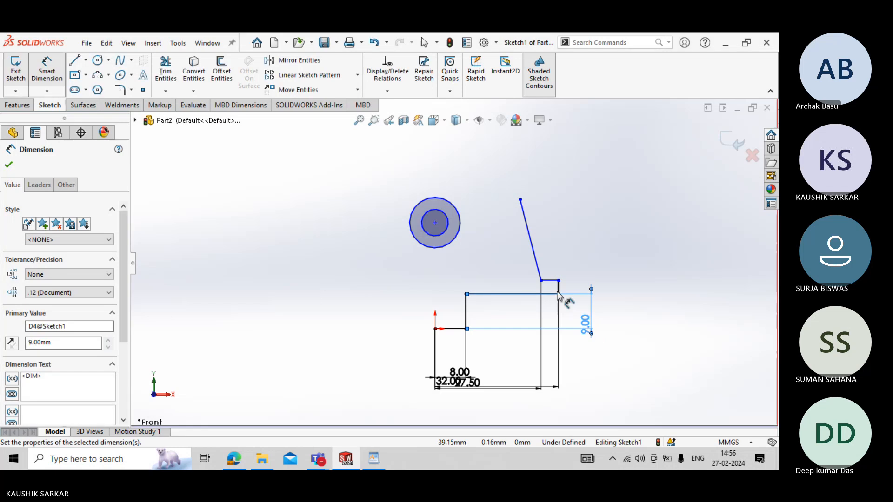
- Dimension the profile's outer vertical line as 10 mm
left_click(559, 289)
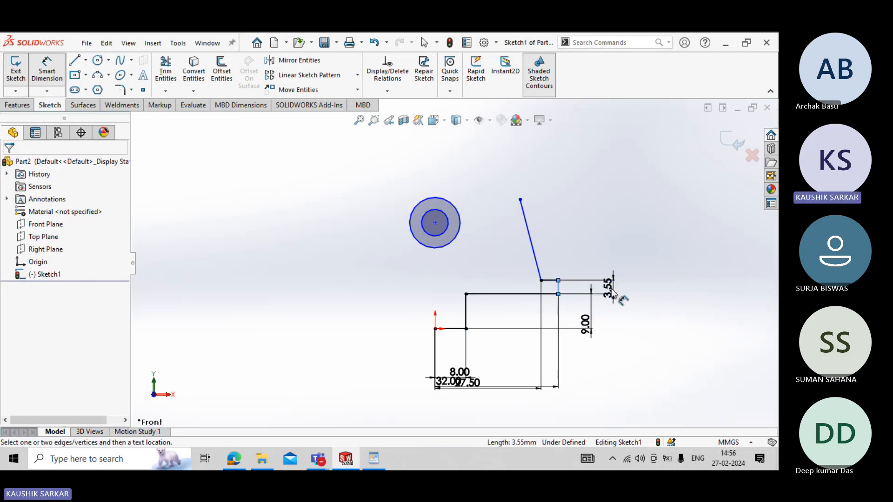
left_click(610, 293)
type("10")
key("Return")
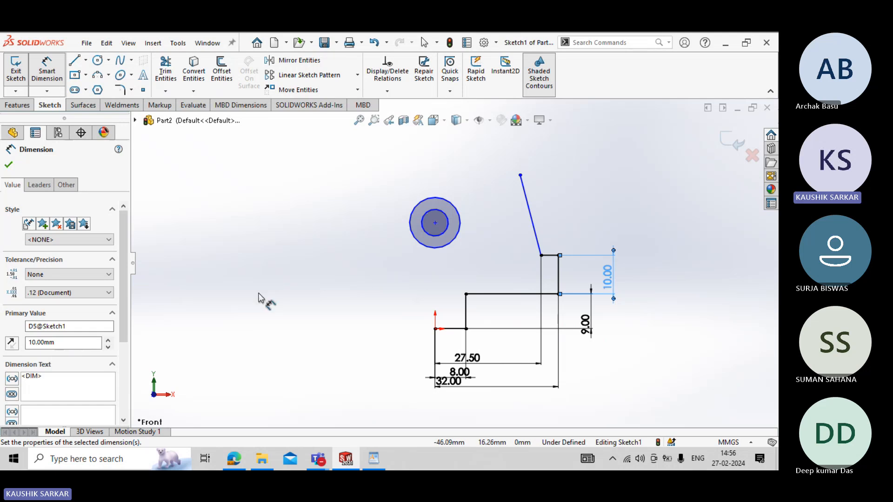
- Check the arc radius in the WordPad drawing and, back in SOLIDWORKS, dimension the outer circle's diameter as 32 mm
left_click(374, 459)
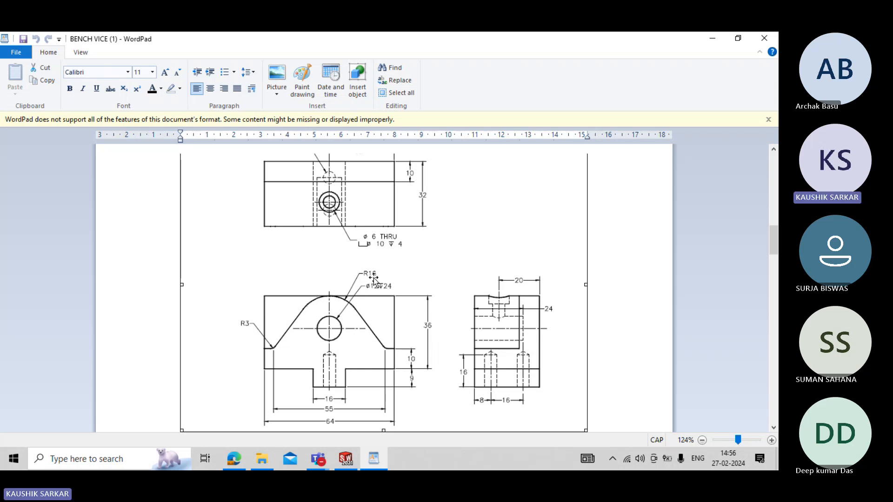
left_click(345, 459)
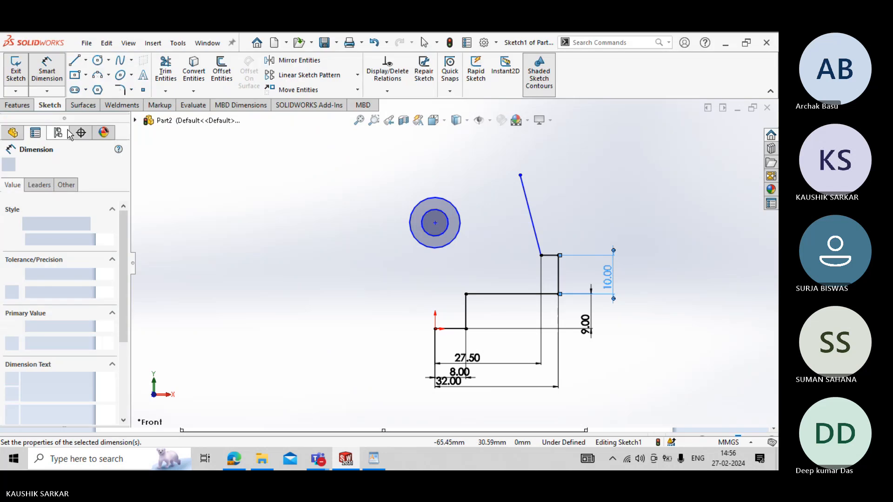
left_click(456, 205)
left_click(474, 178)
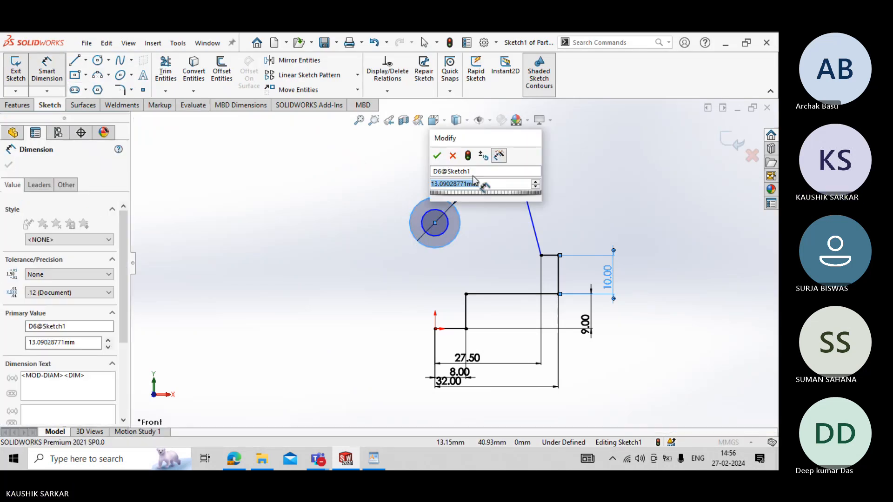
type("32")
key("Return")
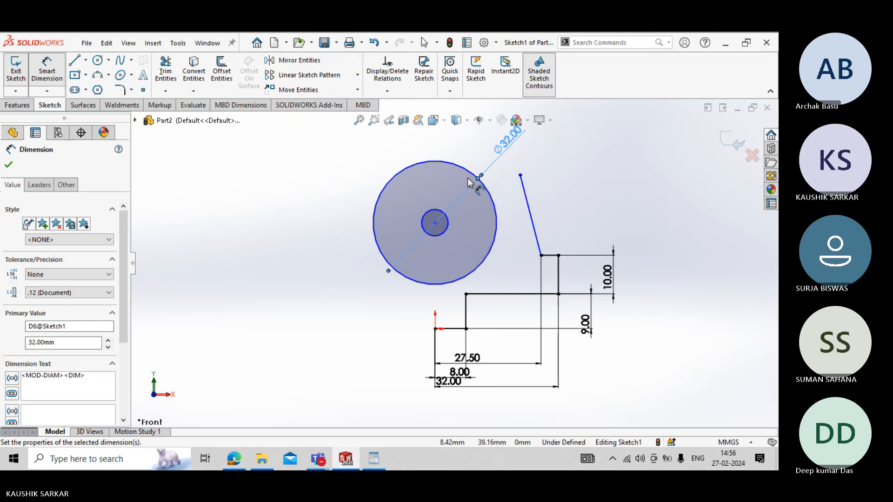
- Dimension the inner circle's diameter as 12 mm, checking the hole size in the WordPad drawing
left_click(446, 219)
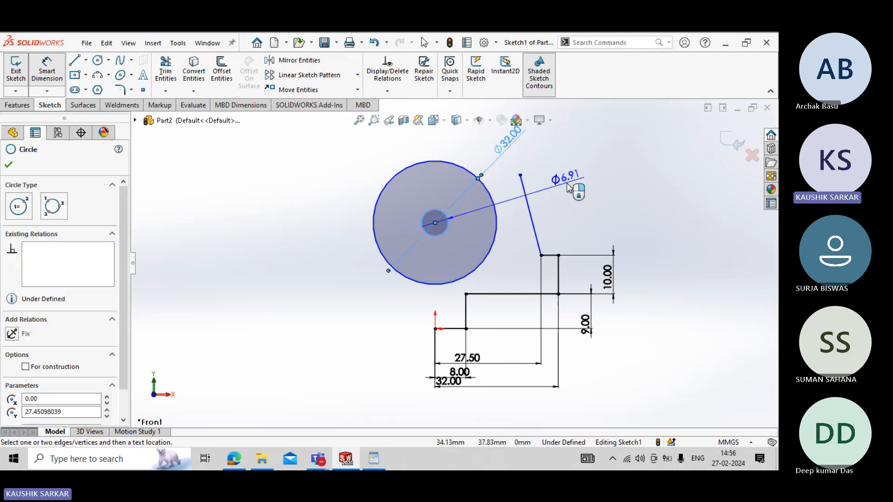
left_click(567, 186)
left_click(372, 458)
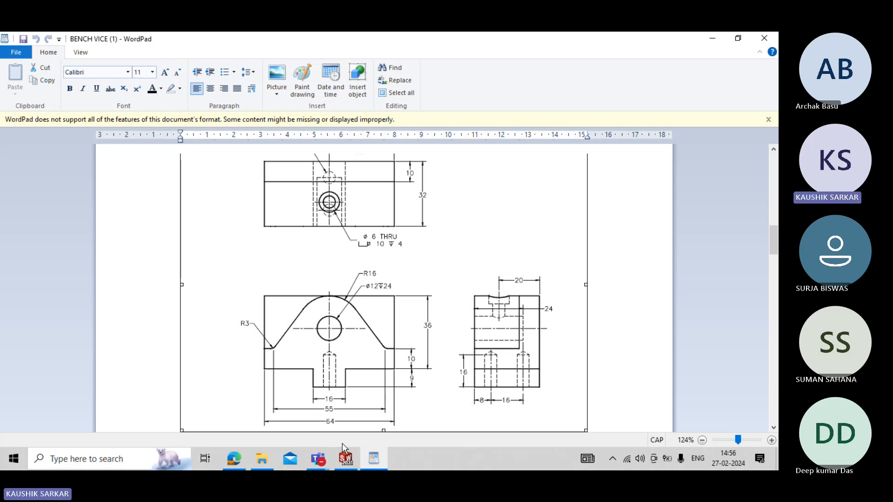
left_click(345, 459)
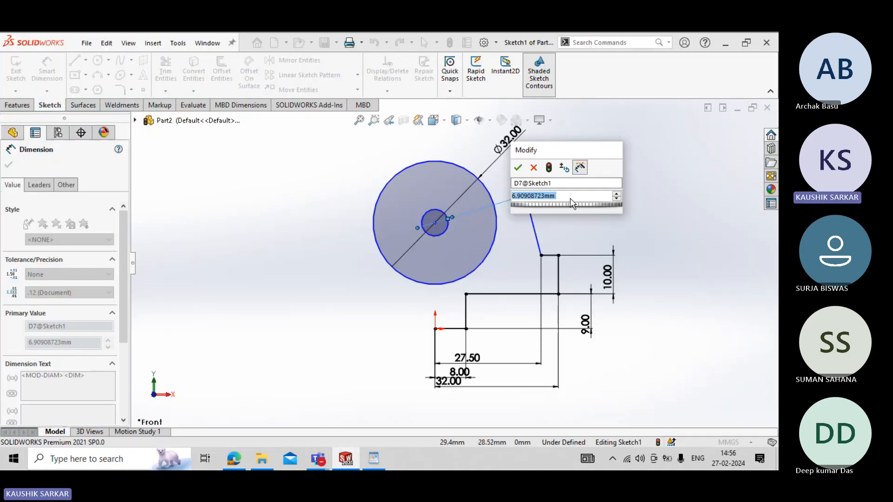
type("12")
key("Return")
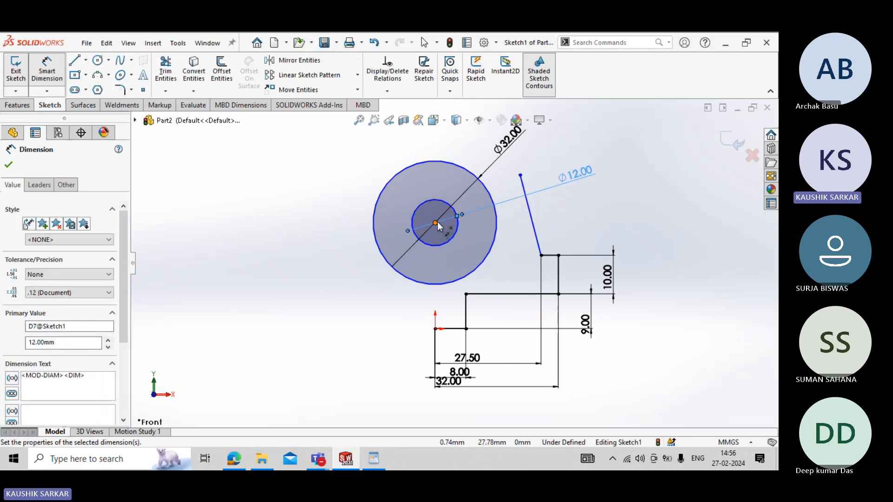
- Add a vertical dimension between the circles' centre and the long horizontal shoulder line, and look up its value in the WordPad drawing
left_click(493, 294)
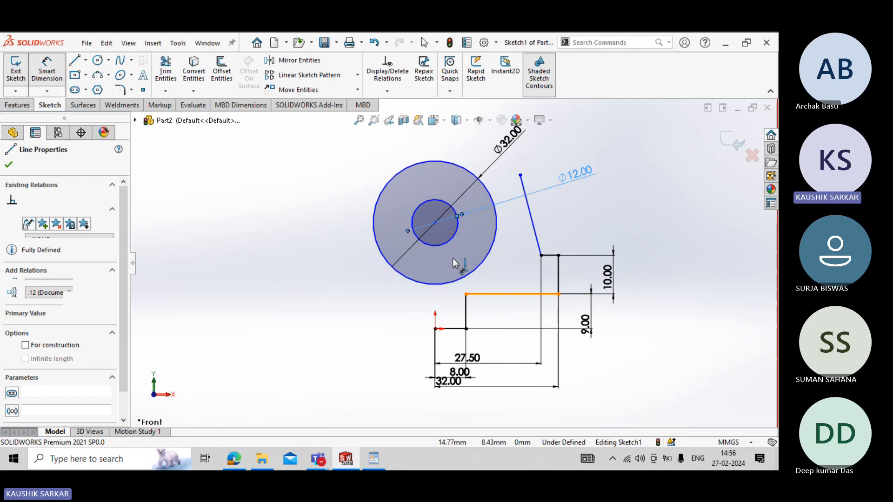
left_click(435, 223)
left_click(682, 255)
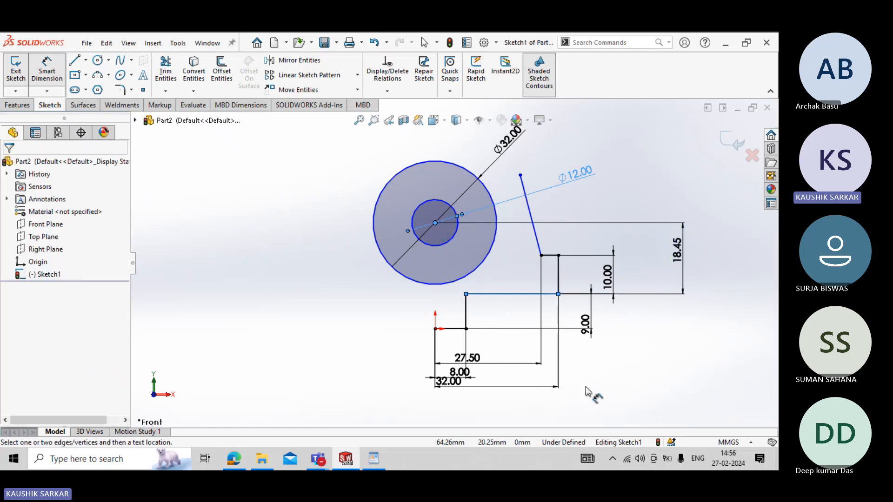
left_click(373, 459)
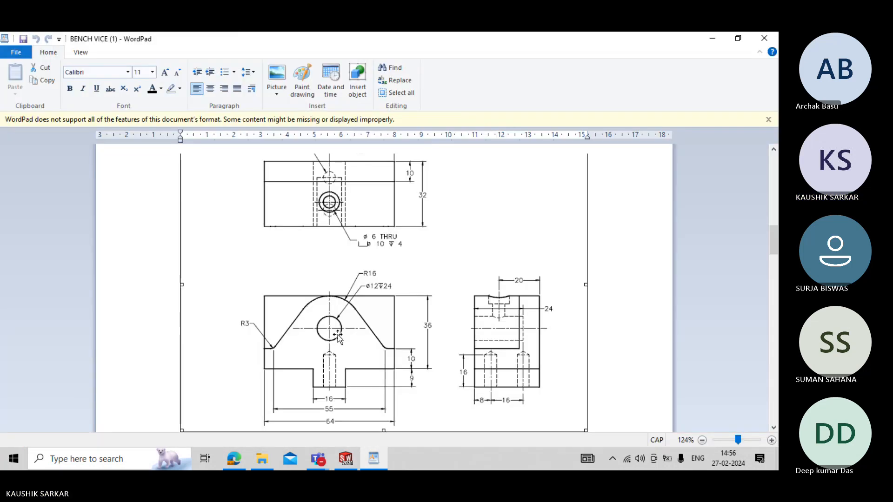
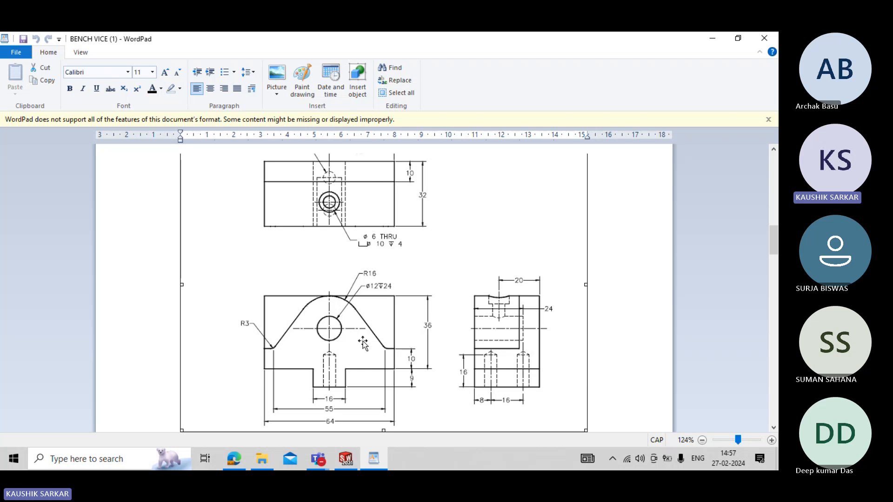
- Back in SOLIDWORKS, set the vertical dimension between the circles' centre and the long horizontal shoulder line to 20 mm
left_click(349, 456)
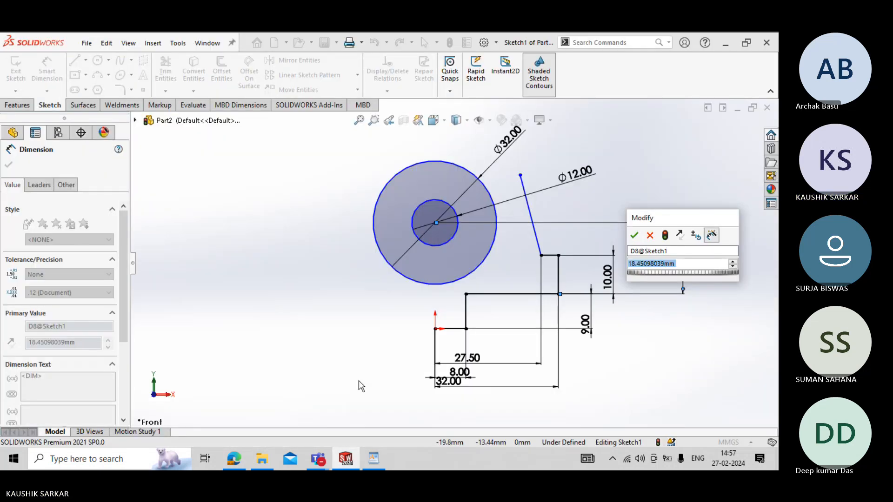
type("20")
key("Return")
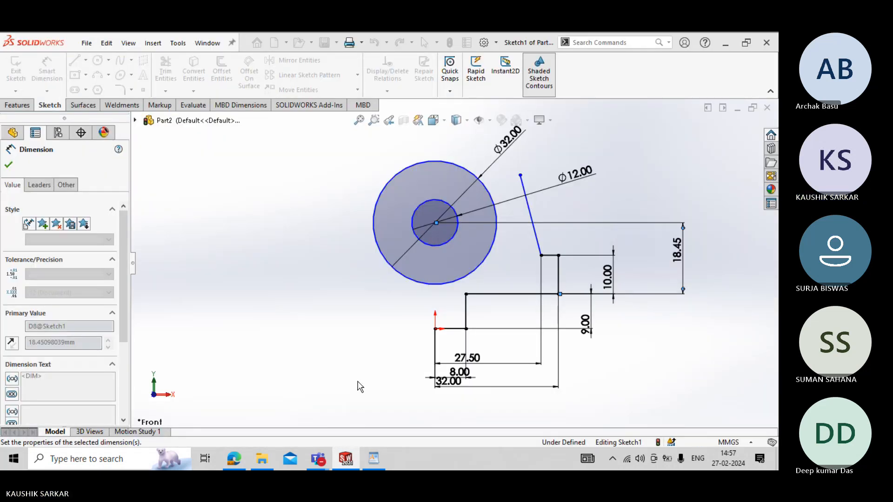
key("Escape")
key("Escape")
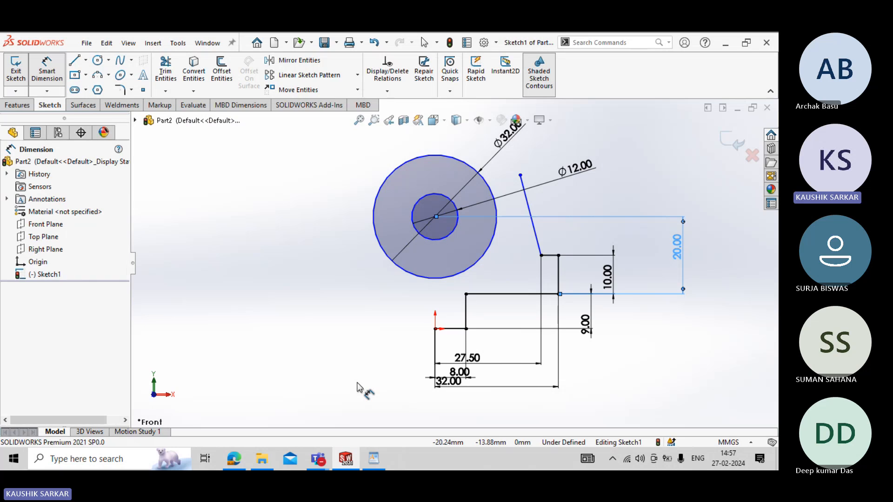
- Add a Vertical relation between the origin point and the centre of the two circles
left_click(435, 329)
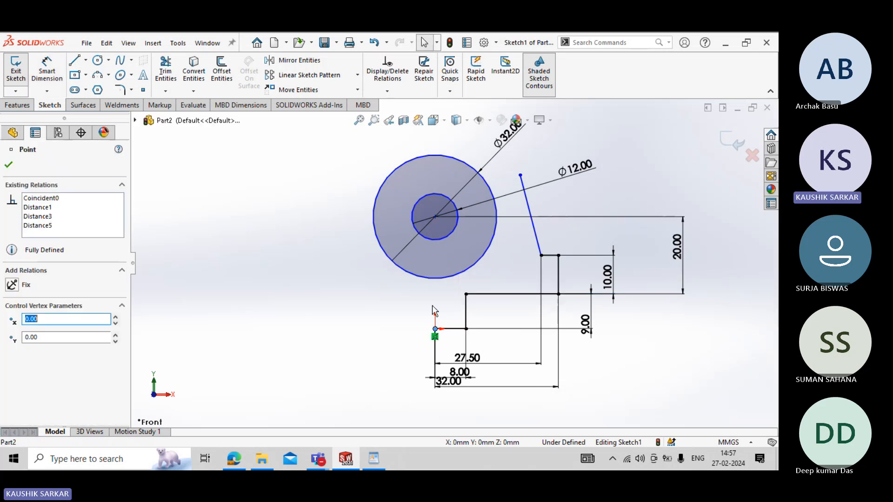
left_click(435, 217, "ctrl")
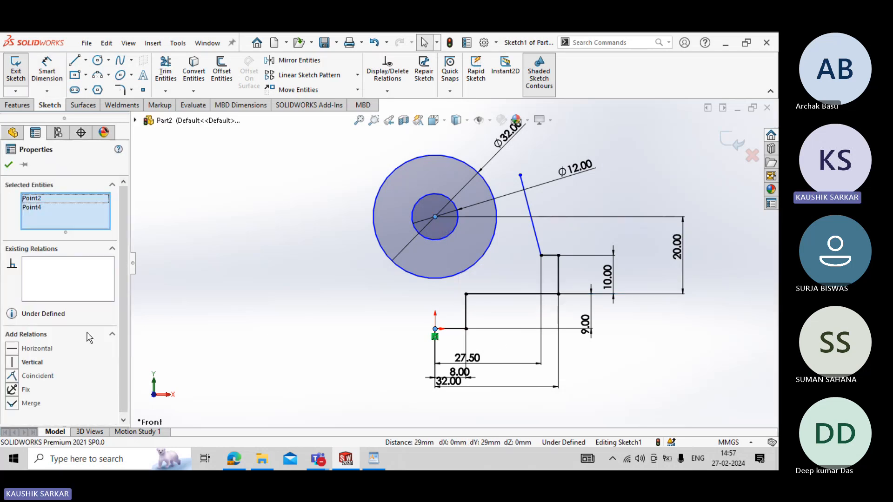
left_click(33, 362)
left_click(9, 165)
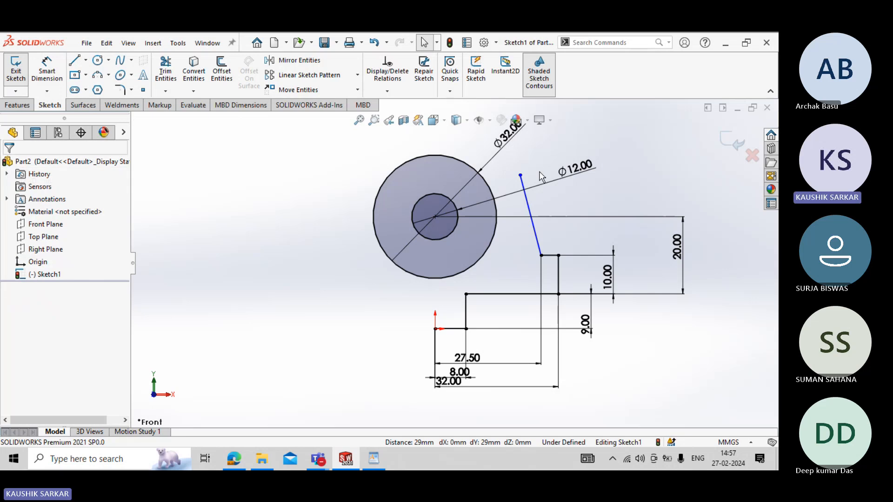
- Make the slanted line tangent to the outer circle and extend its upper end well past the tangent point
left_click(527, 203)
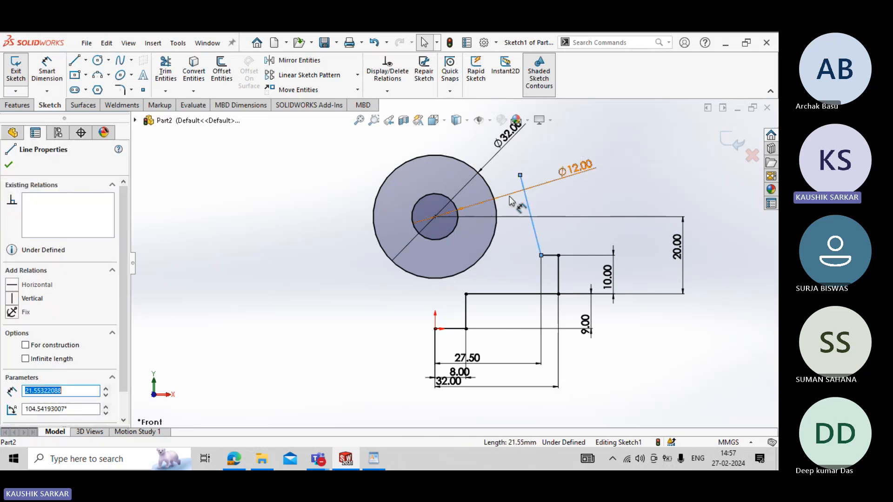
left_click(496, 207, "ctrl")
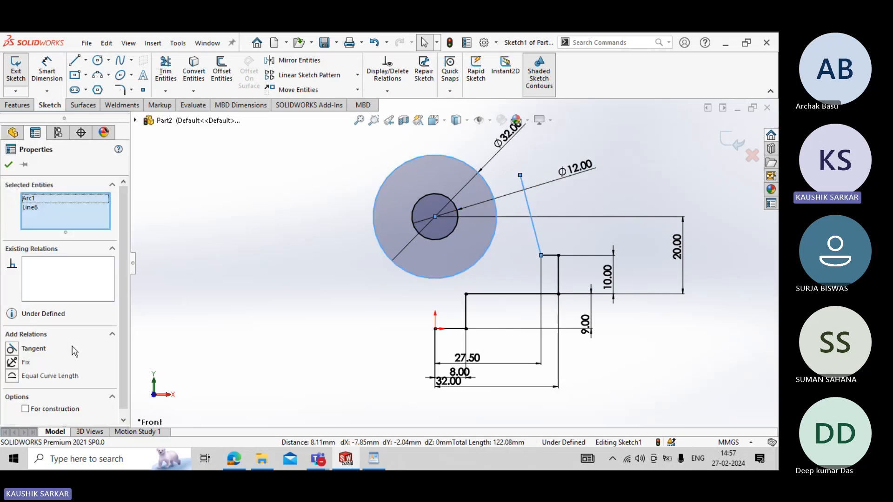
left_click(32, 349)
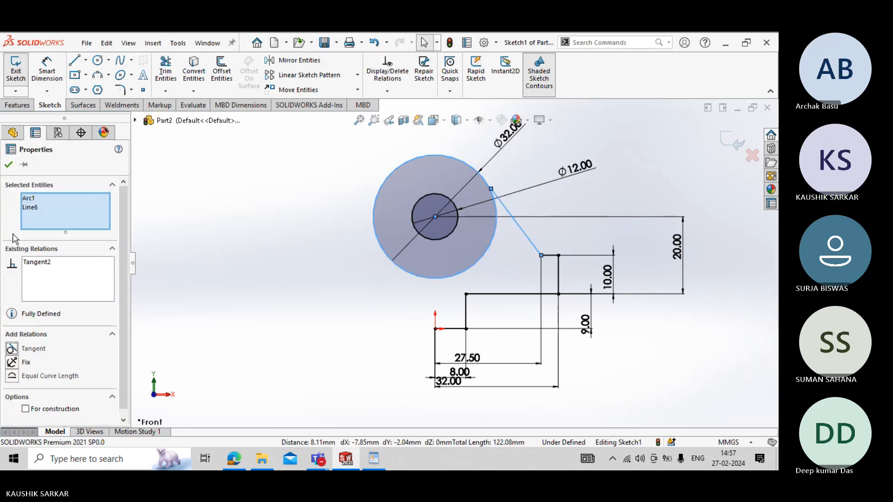
left_click(7, 163)
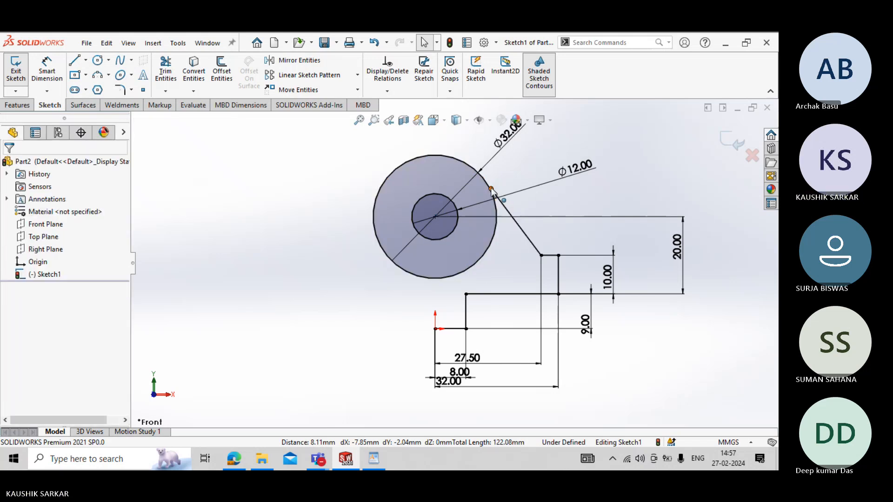
left_click_drag(491, 188, 452, 137)
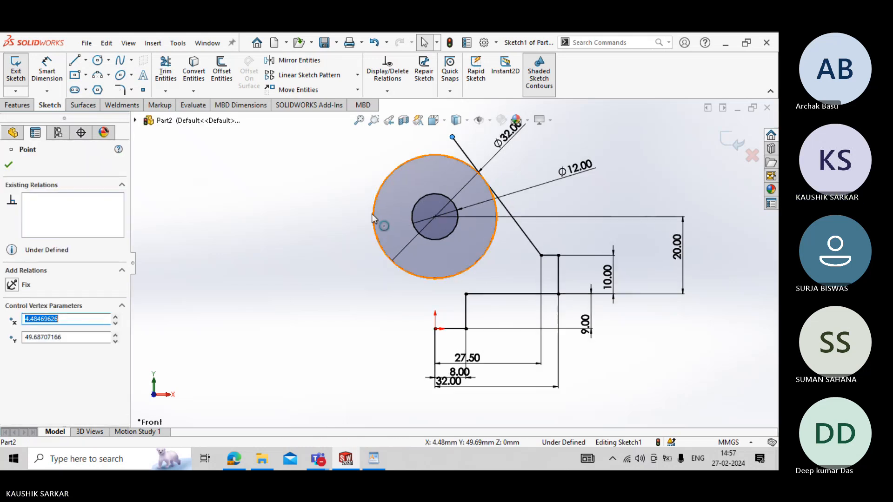
left_click(347, 255)
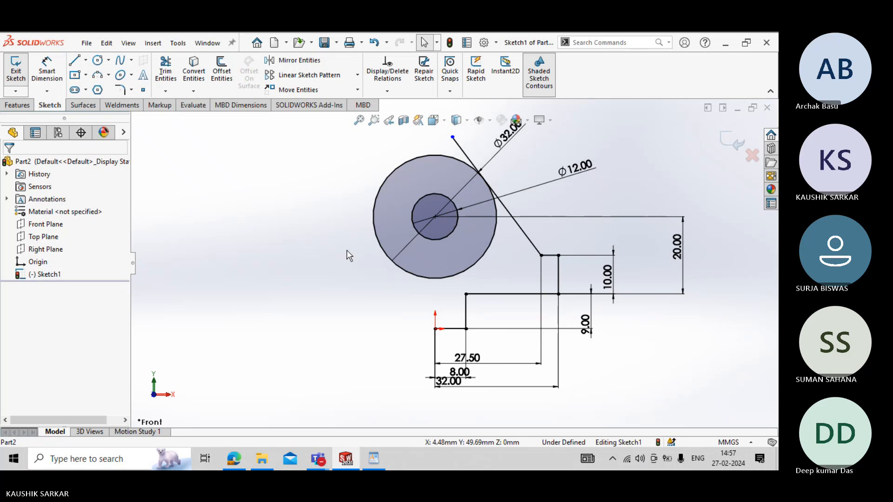
- Draw a vertical centerline about 50 mm long from the origin up through the circles' centre
left_click(86, 60)
left_click(87, 93)
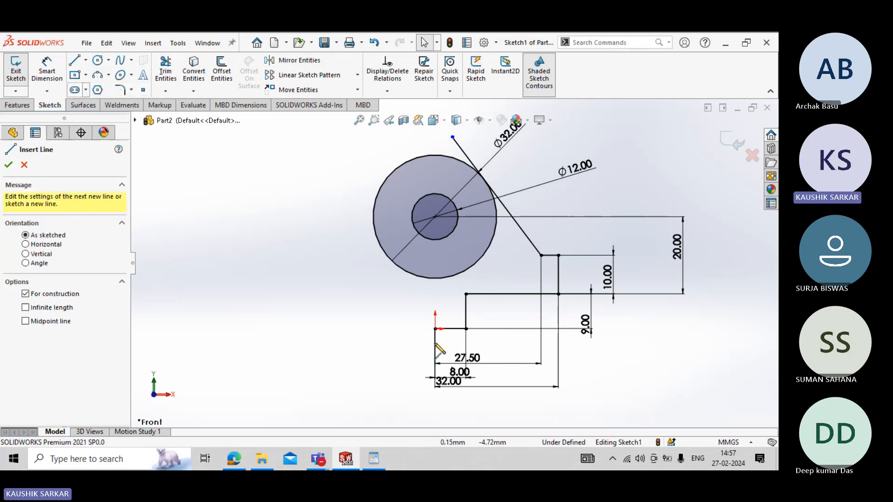
left_click(435, 329)
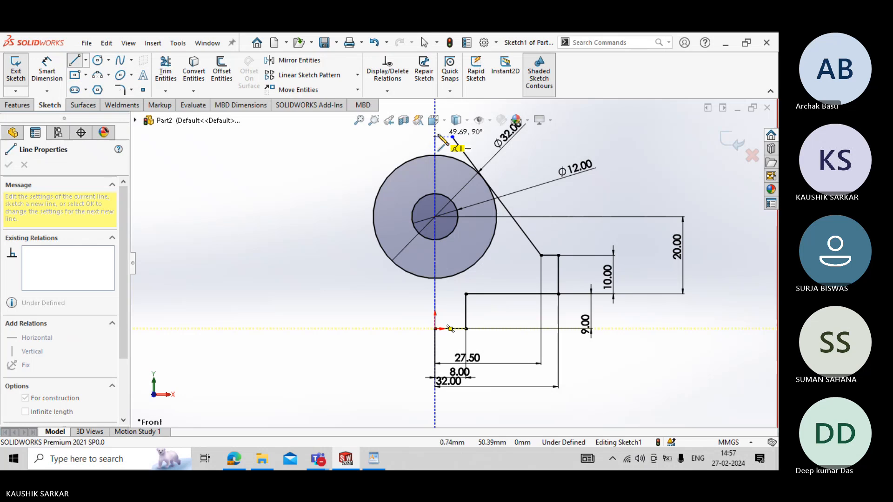
left_click(437, 137)
right_click(331, 169)
left_click(361, 178)
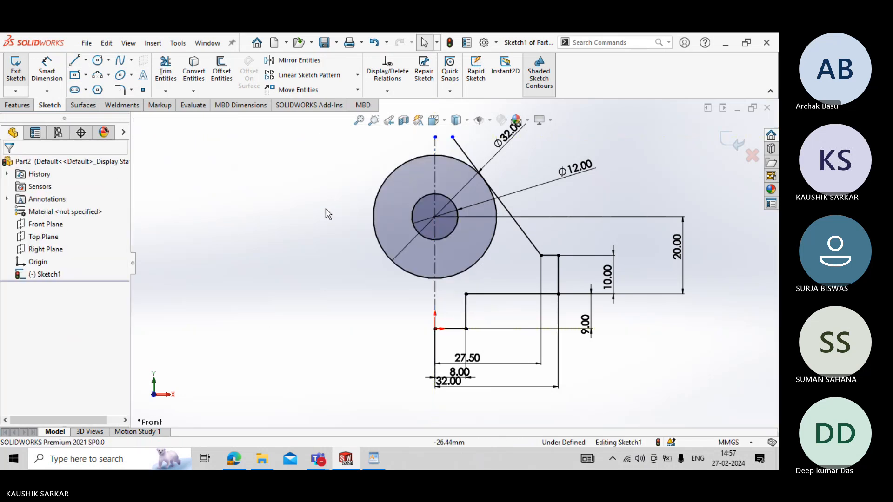
left_click(293, 60)
left_click(460, 329)
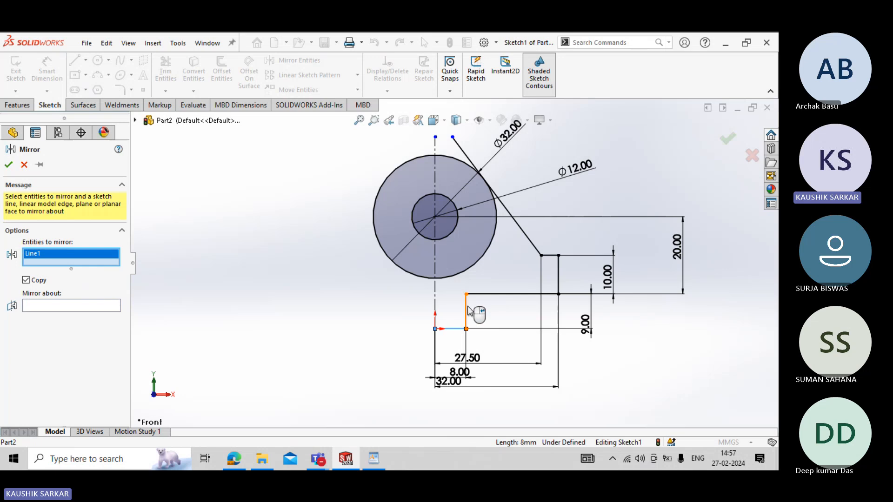
left_click(466, 311)
left_click(493, 294)
left_click(558, 281)
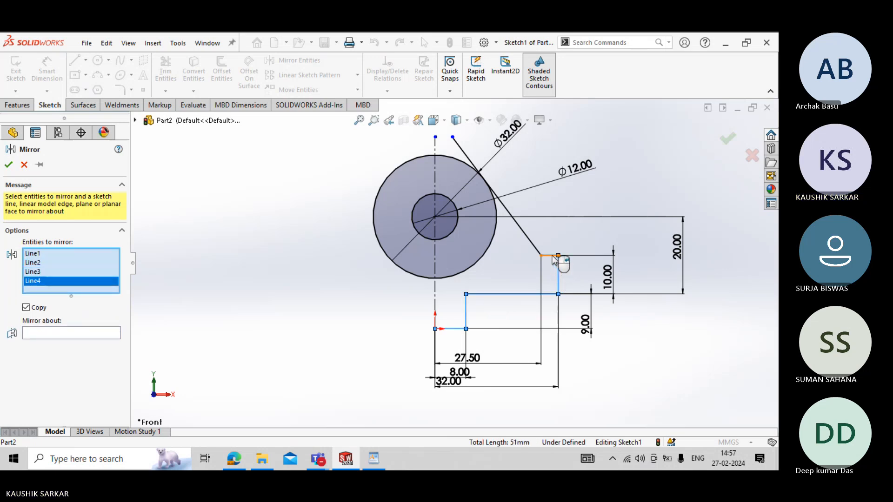
left_click(553, 256)
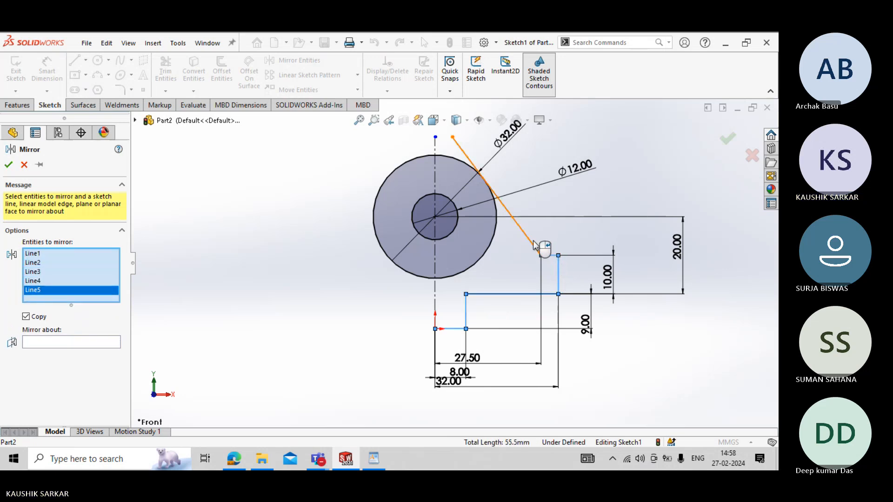
left_click(535, 246)
key("Escape")
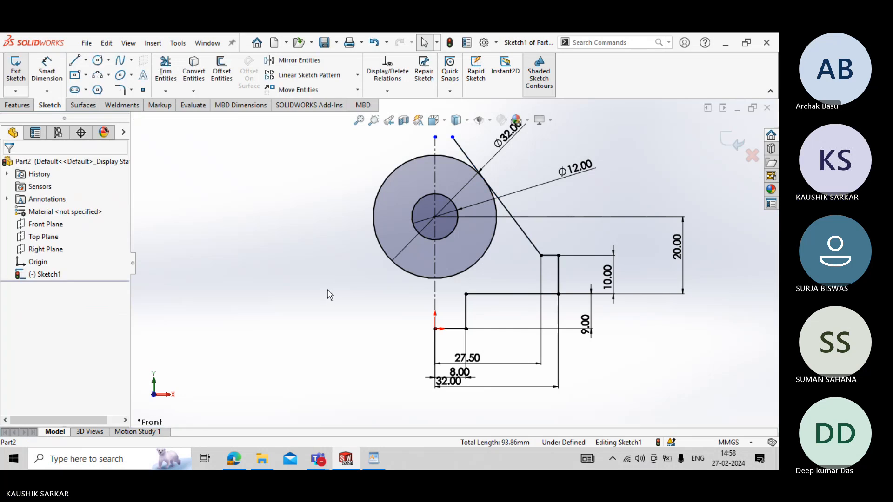
- Trim off the part of the slanted line that extends beyond its tangent point on the outer circle
left_click(165, 70)
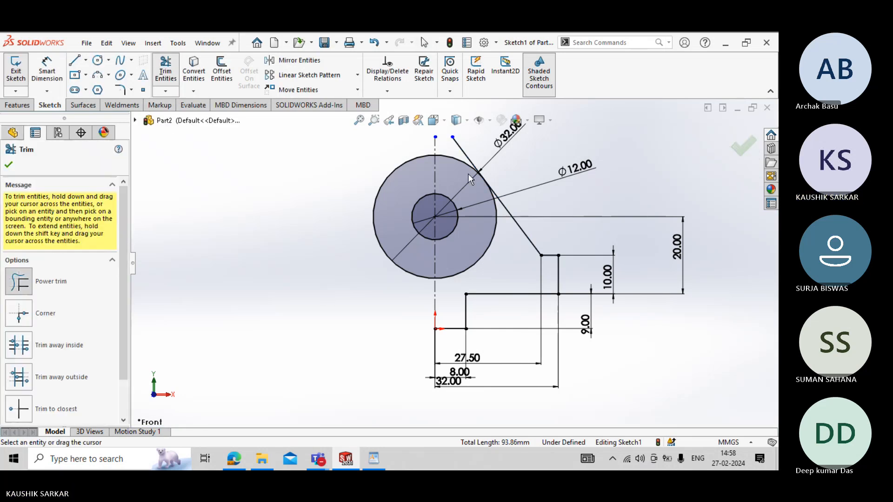
left_click(461, 151)
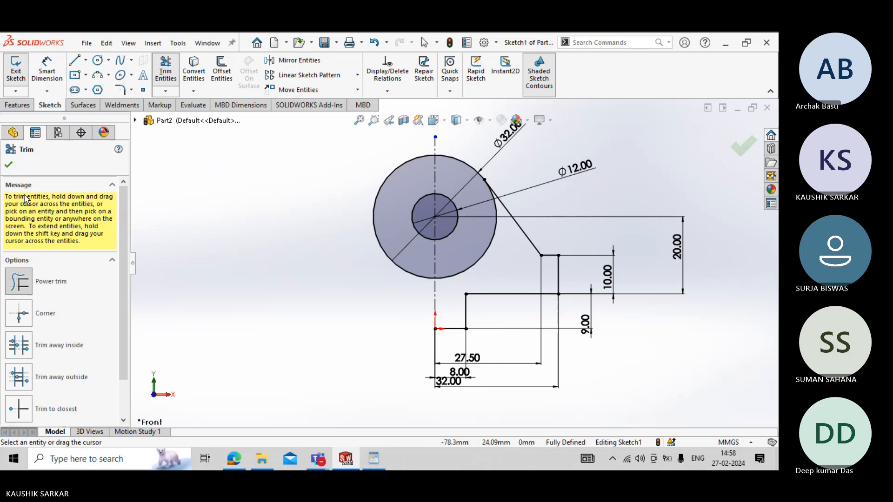
left_click(10, 165)
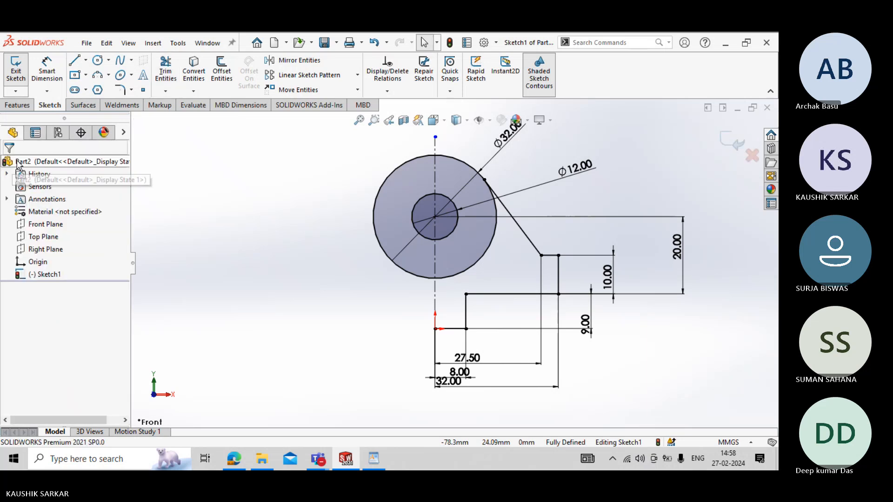
- Add a 3 mm sketch fillet between the slanted line and the short horizontal line, checking the radius in the WordPad drawing
left_click(132, 90)
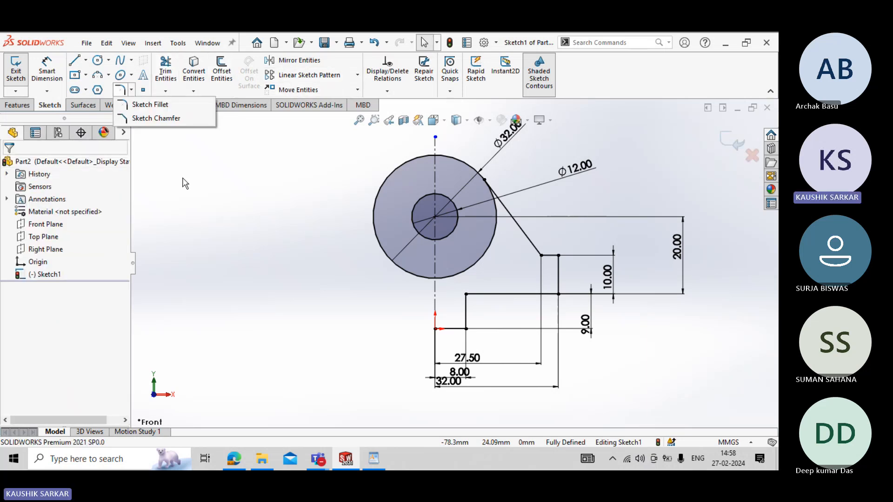
left_click(142, 105)
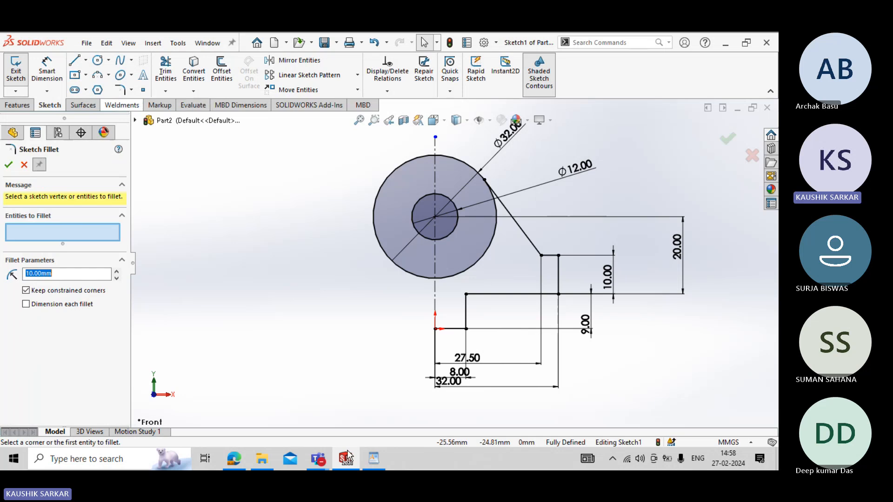
left_click(374, 460)
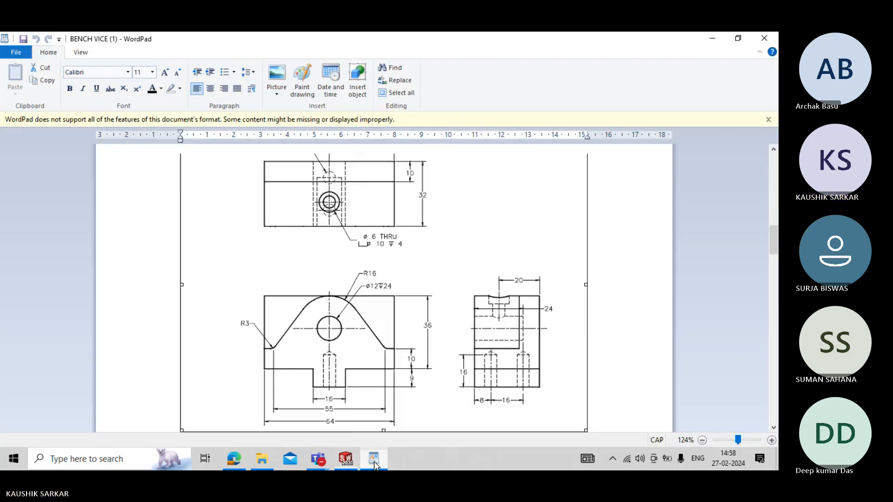
left_click(346, 459)
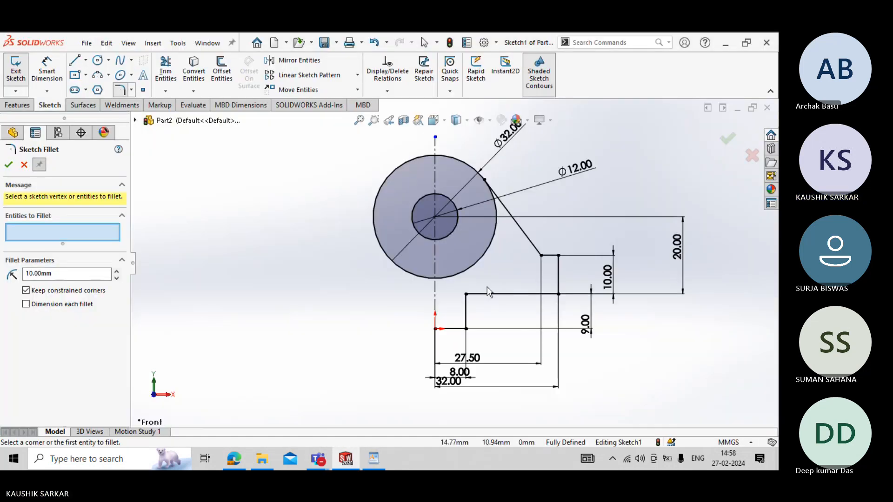
left_click(542, 255)
left_click(57, 274)
double_click(57, 274)
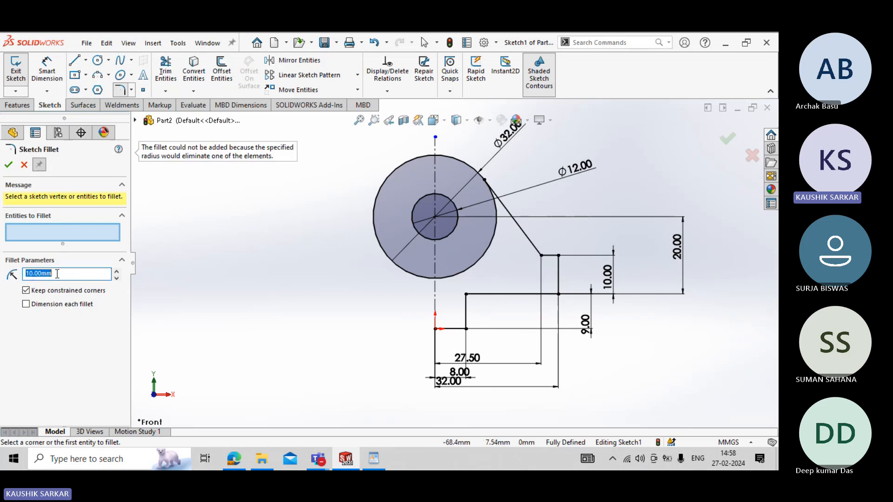
type("3")
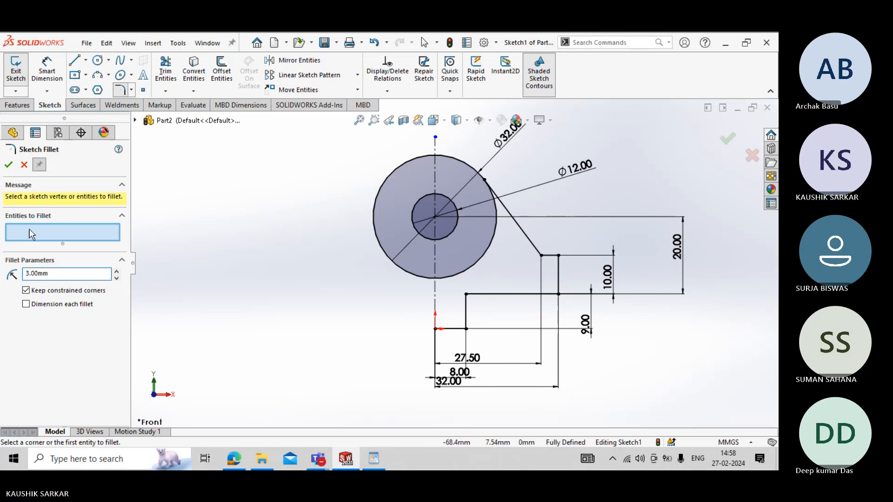
left_click(542, 258)
left_click(8, 166)
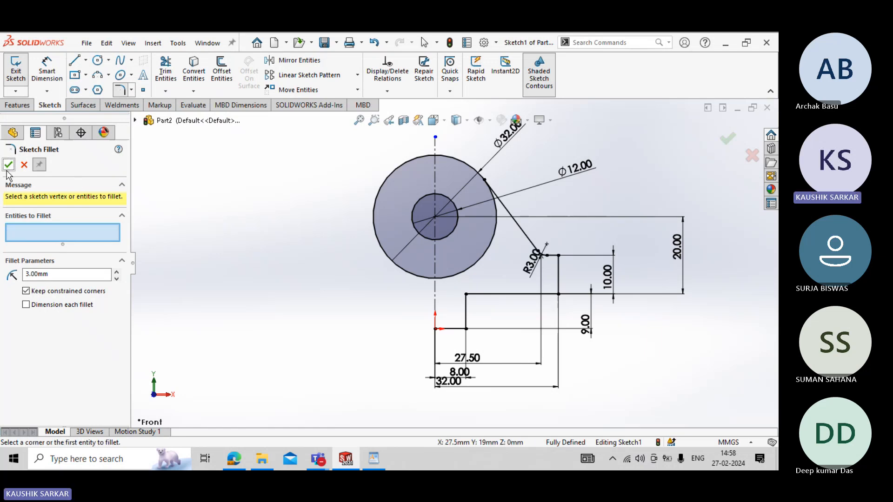
left_click(8, 166)
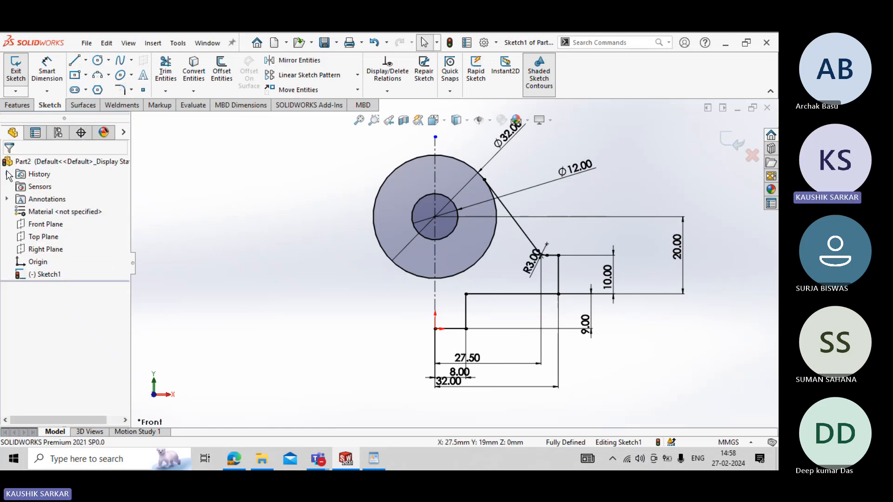
- Mirror the right half profile, including the R3 fillet arc and slanted tangent line, about the vertical centerline, keeping the original entities
left_click(298, 60)
left_click(467, 317)
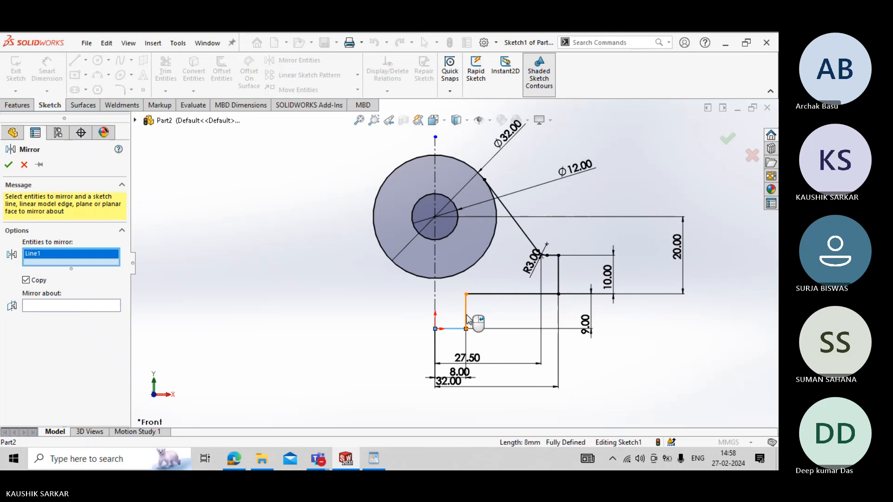
left_click(467, 318)
left_click(507, 294)
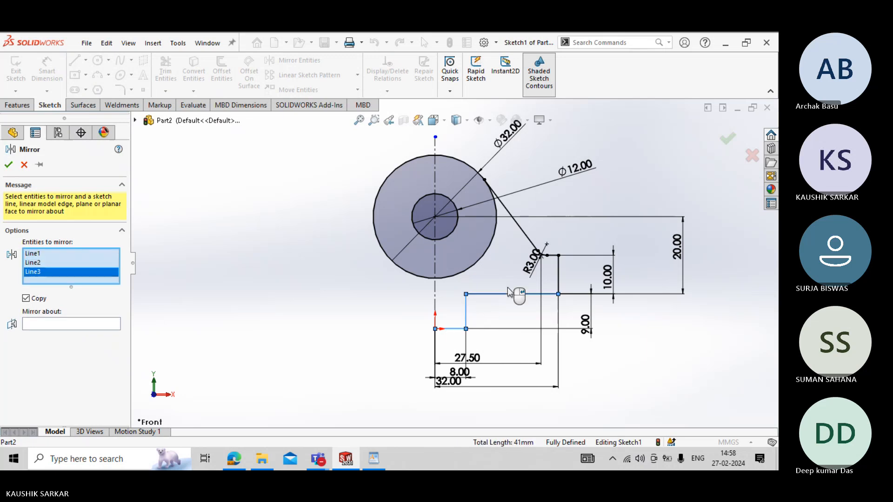
left_click(531, 241)
scroll(535, 251, "down", 8)
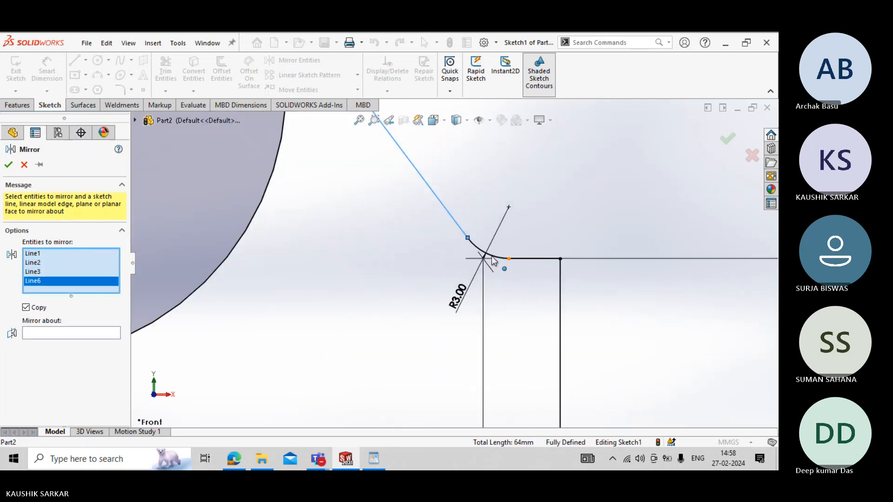
left_click(497, 257)
left_click(533, 259)
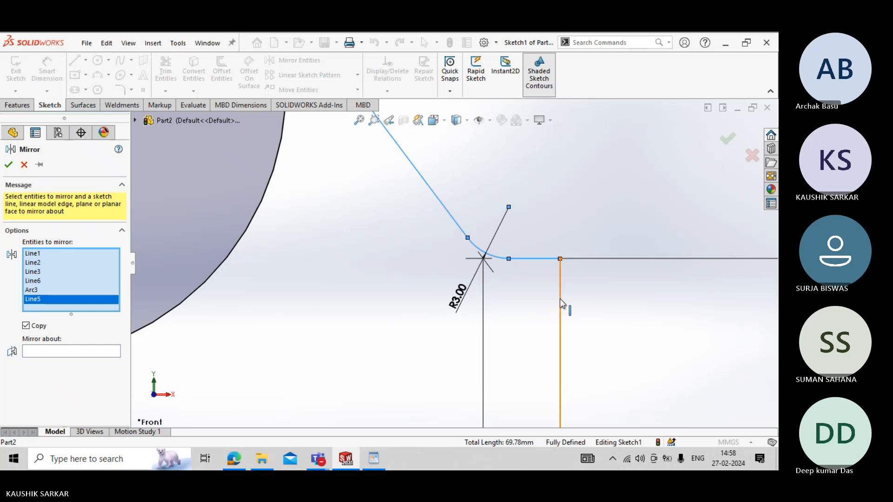
left_click(560, 303)
scroll(535, 342, "up", 6)
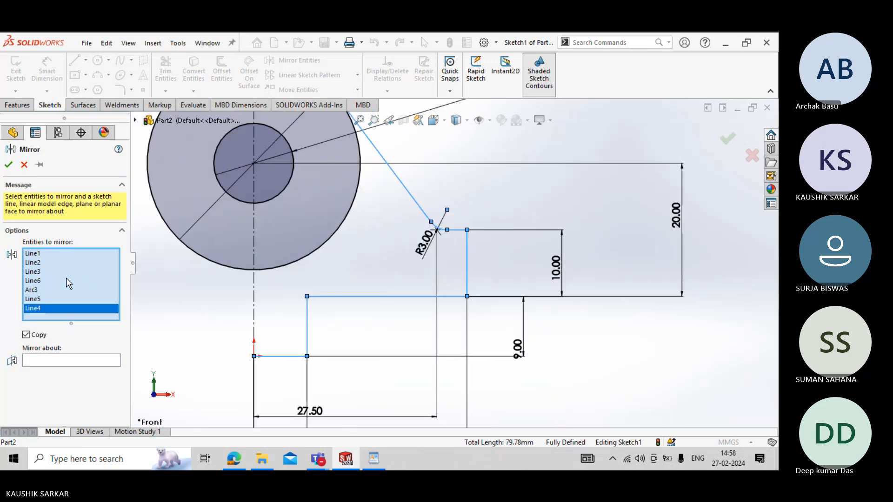
left_click(48, 361)
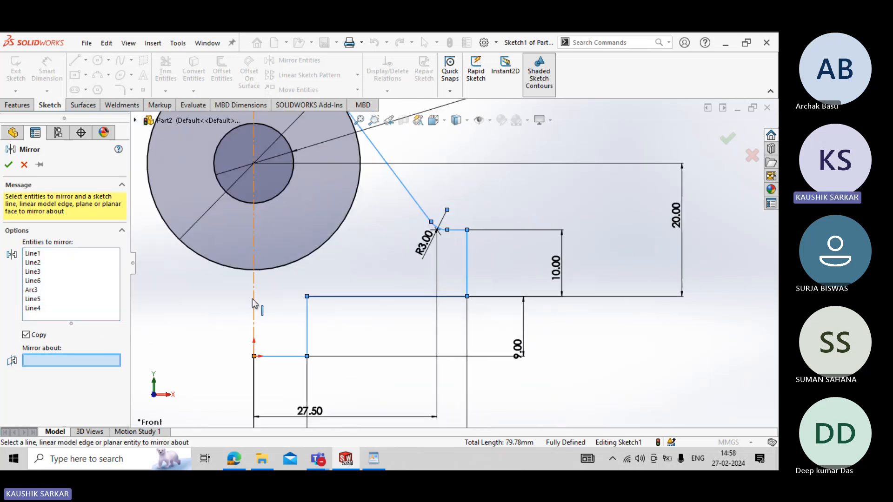
left_click(254, 305)
key("f")
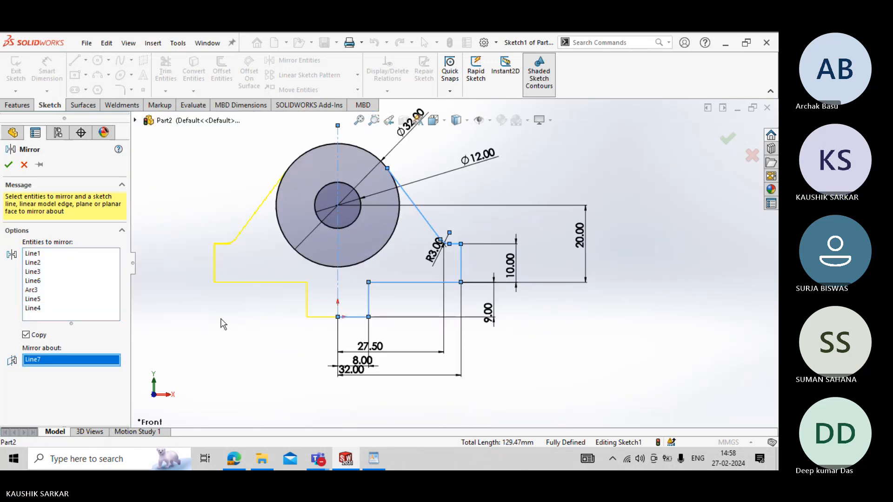
left_click(9, 167)
- Trim away the lower portion of the 32 mm circle between the two tangent lines, leaving only its top arc
left_click(166, 77)
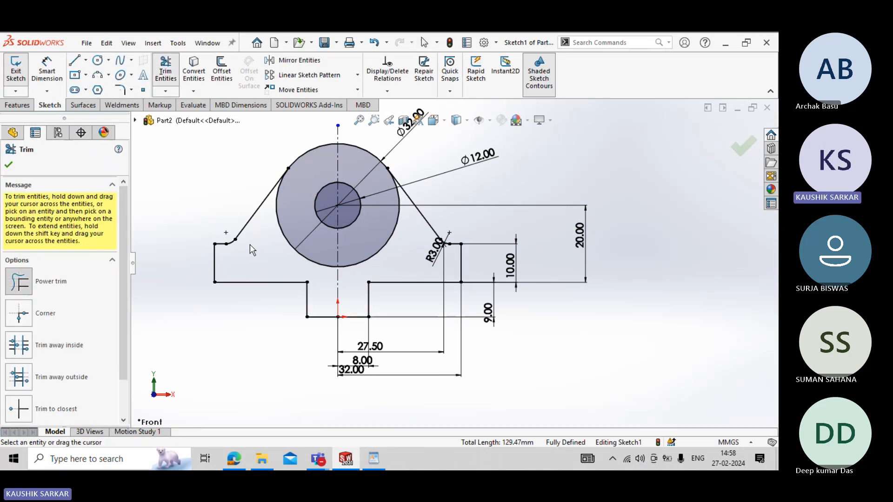
left_click(283, 231)
left_click_drag(394, 254, 320, 286)
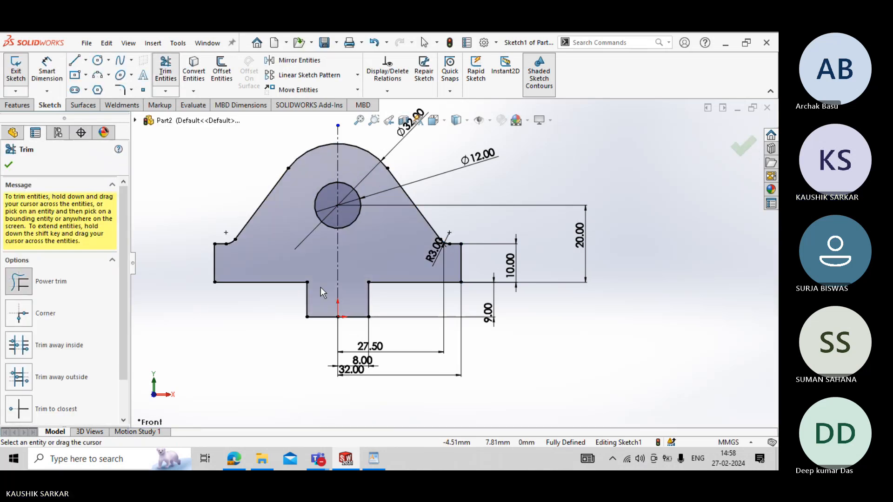
key("f")
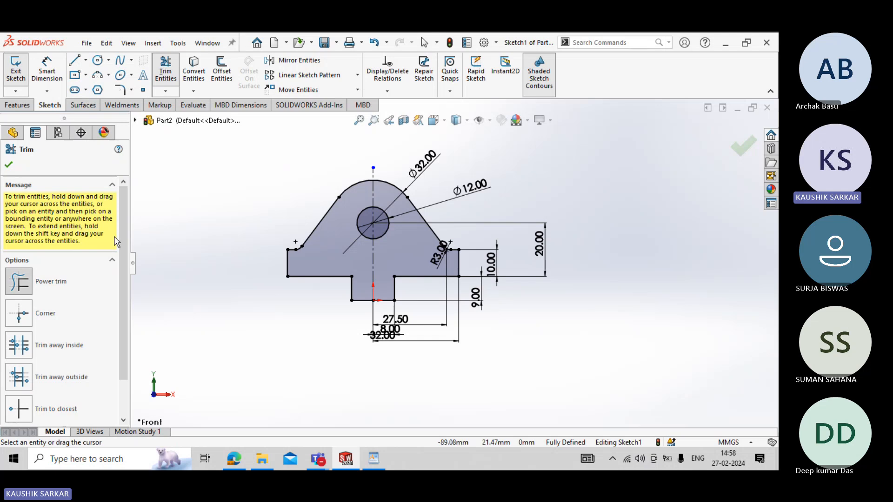
left_click(9, 165)
- Move the R3 fillet dimension outside the profile, to the upper right of the fillet
scroll(412, 249, "down", 3)
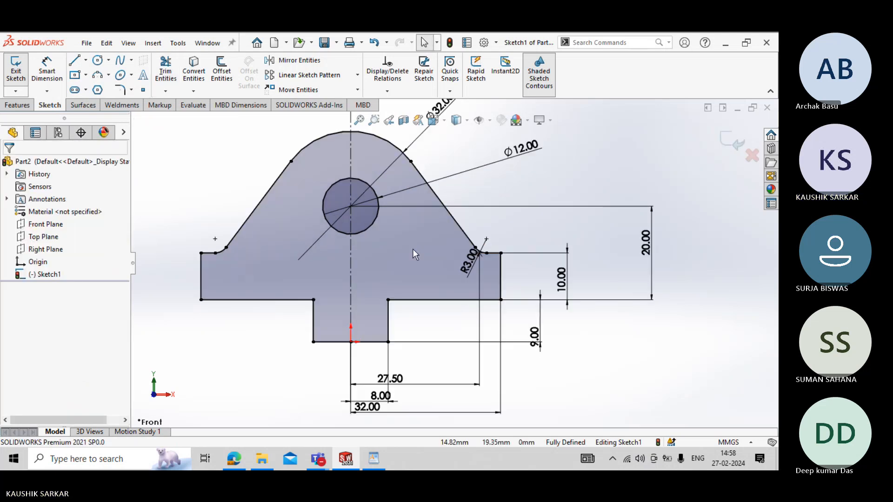
left_click_drag(472, 269, 545, 189)
left_click(567, 231)
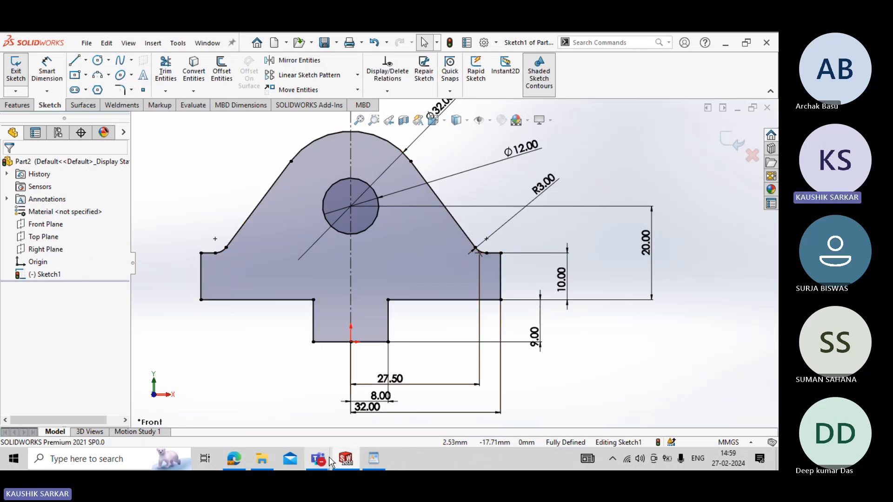
mouse_move(318, 459)
left_click(310, 427)
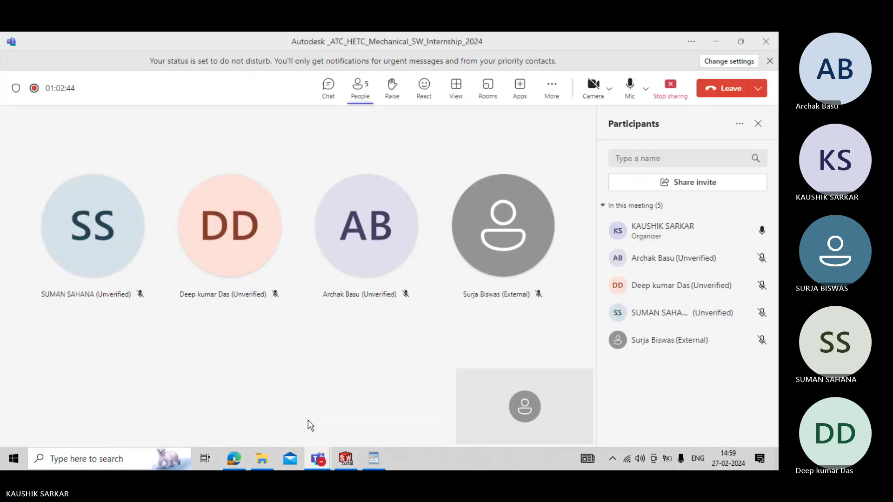
left_click(715, 43)
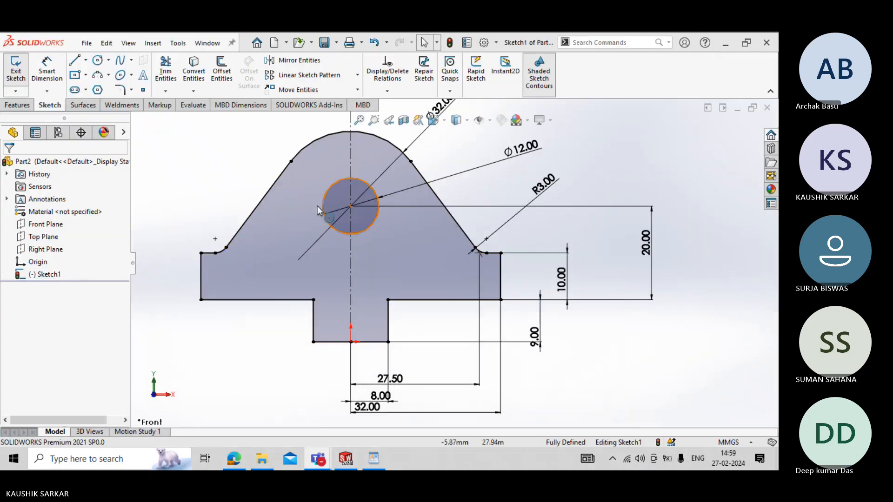
- Finish the sketch and extrude the profile 22 mm blind in the reversed direction, checking the depth in the WordPad drawing
left_click(20, 76)
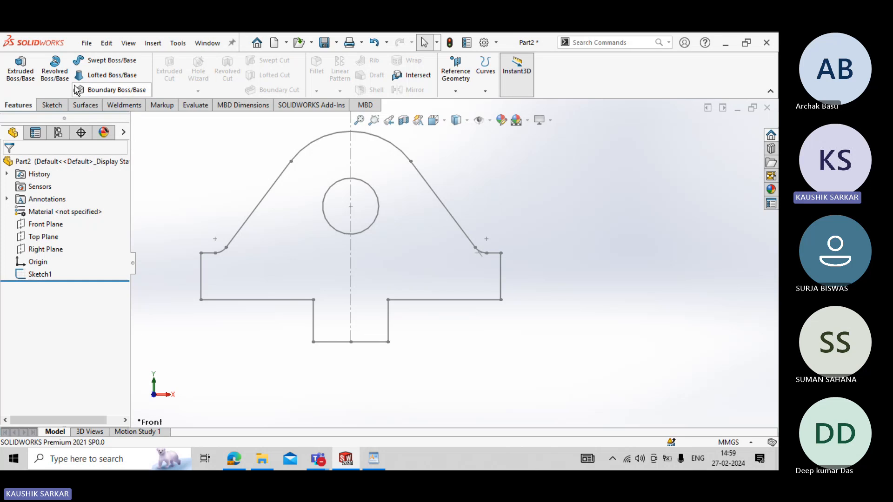
left_click(20, 69)
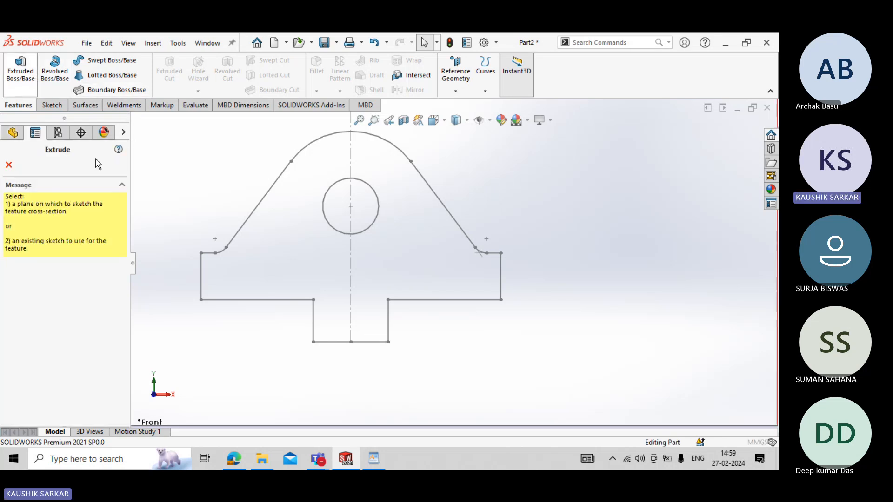
left_click(135, 120)
left_click(177, 235)
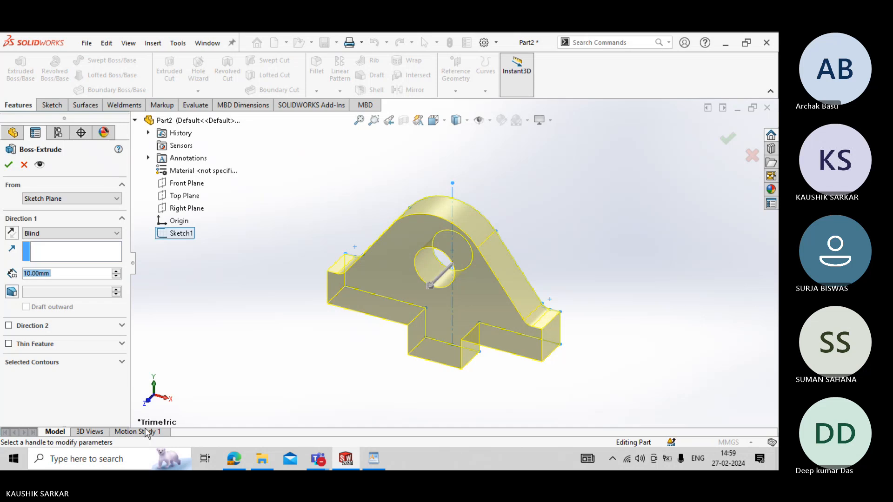
left_click(383, 459)
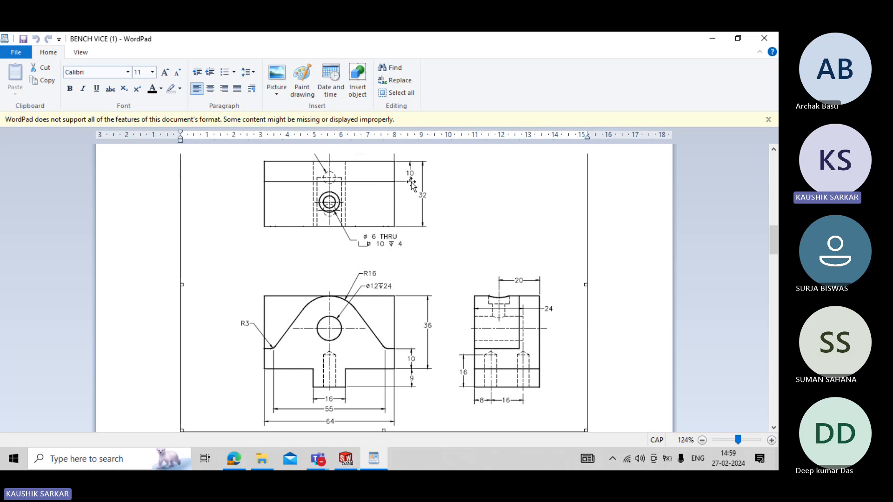
left_click(346, 459)
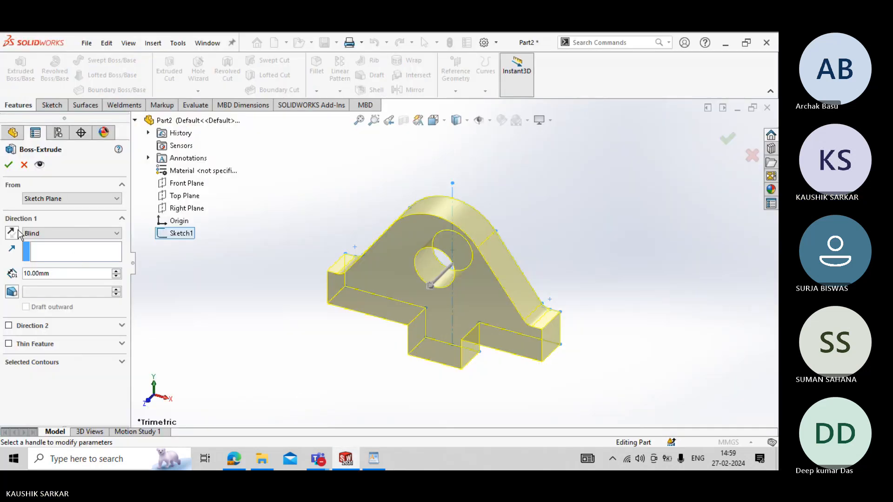
left_click(16, 232)
double_click(56, 274)
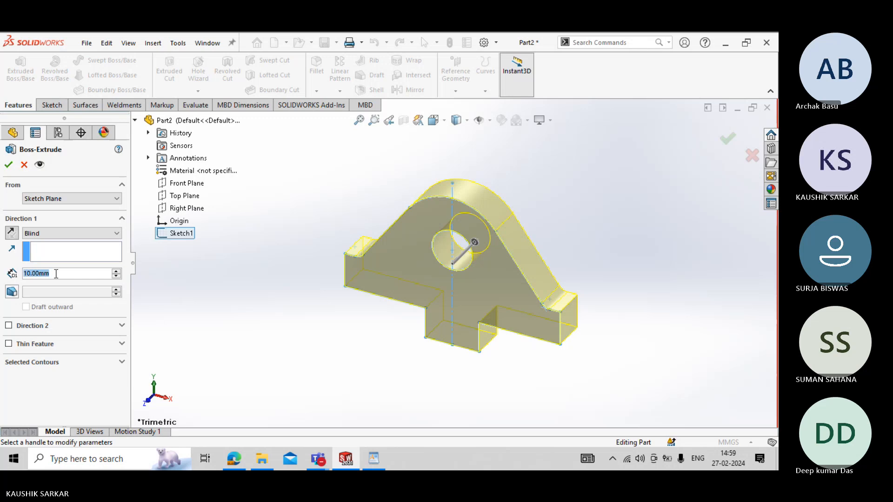
type("22")
key("Return")
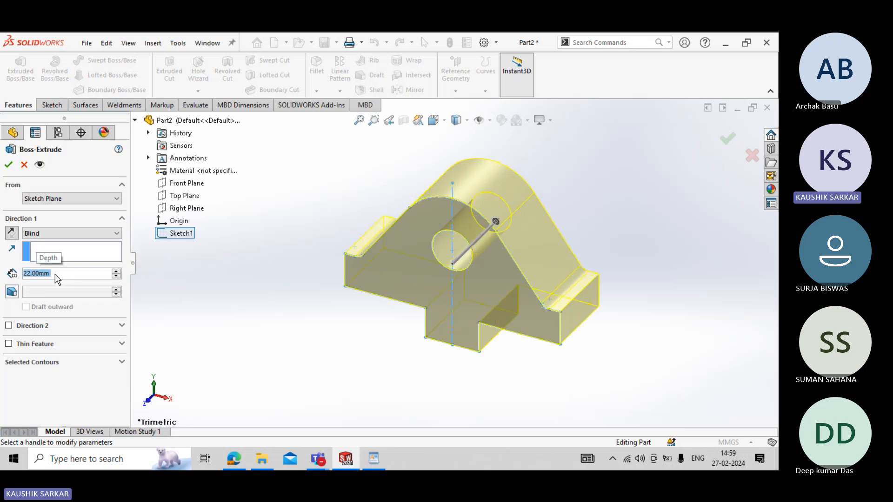
left_click(8, 165)
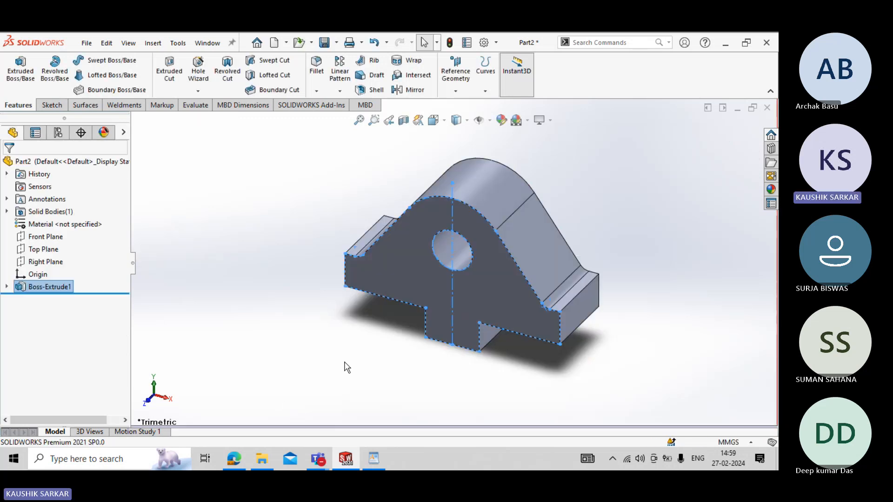
- Check the VICE JAW views in the WordPad drawing and start a new sketch on the back face of the extruded body
middle_click_drag(344, 363, 316, 379)
left_click(318, 383)
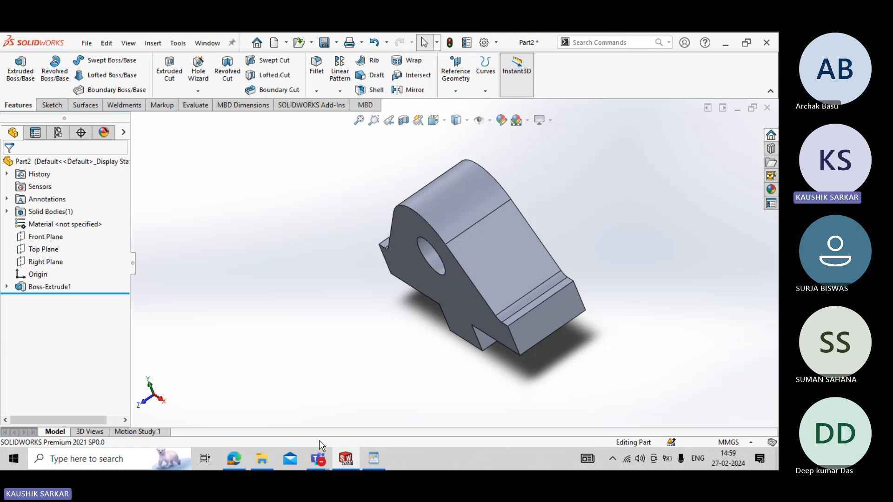
left_click(369, 459)
scroll(355, 418, "down", 1)
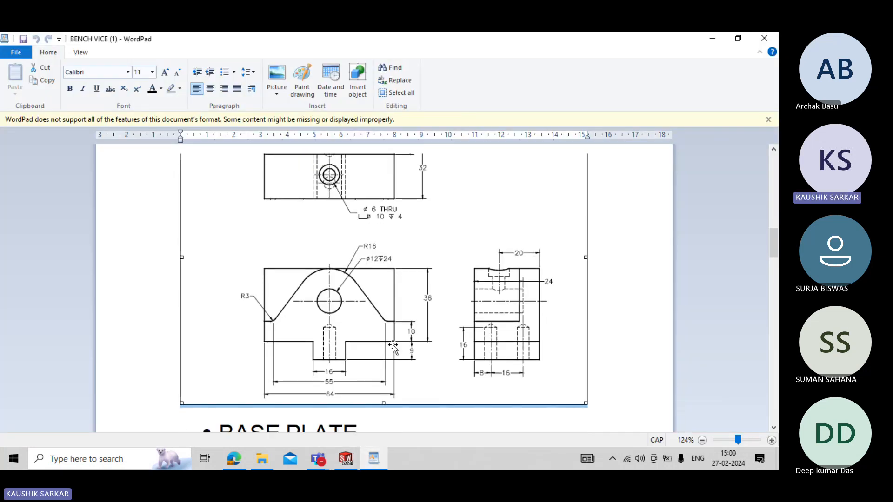
scroll(404, 255, "up", 2)
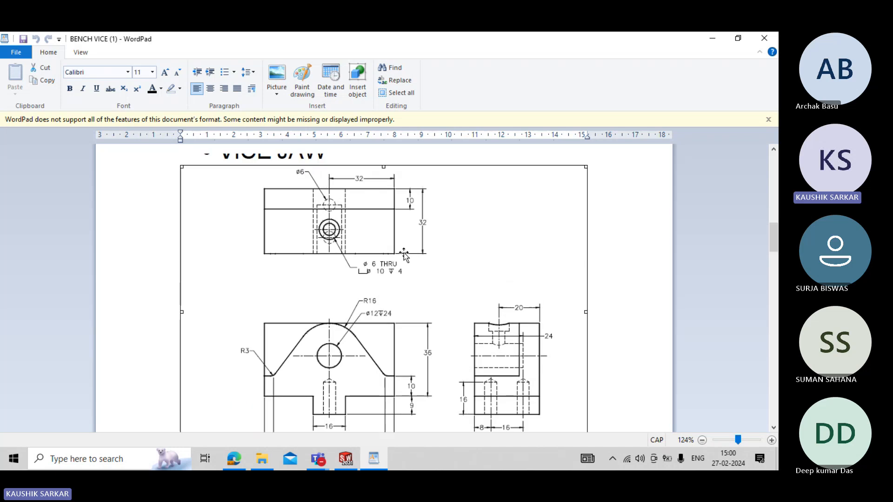
left_click(349, 456)
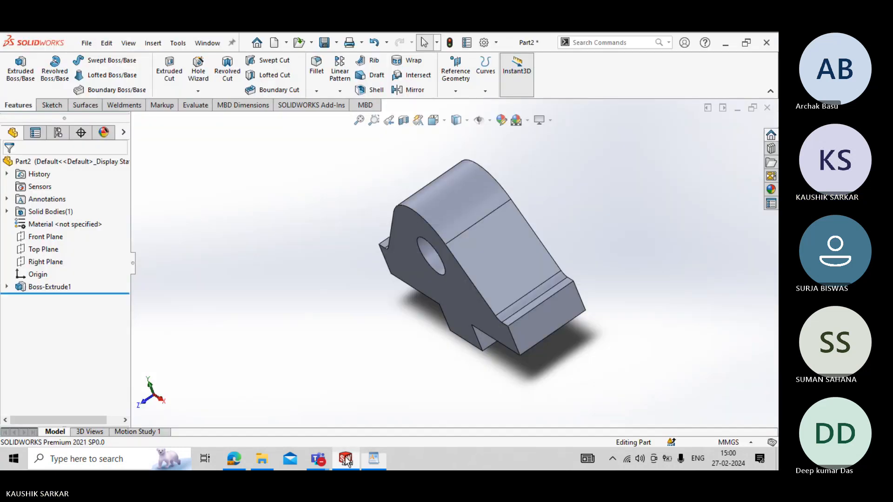
left_click(505, 261)
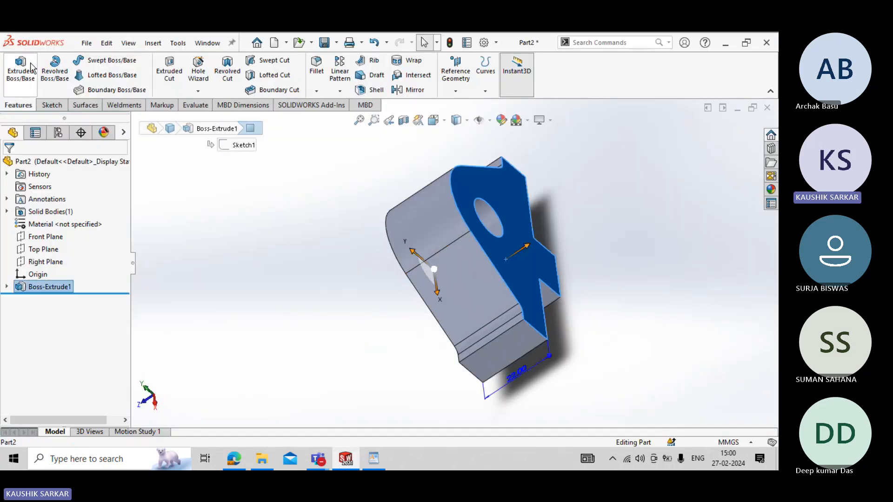
left_click(51, 105)
left_click(15, 65)
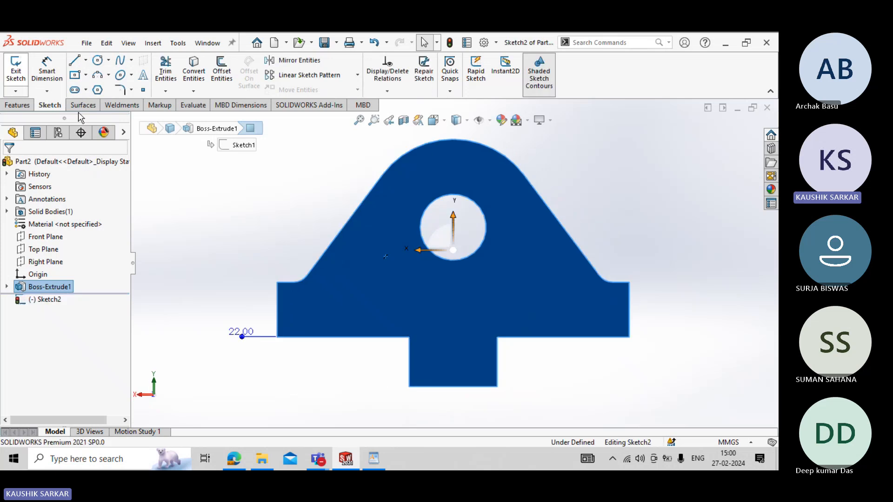
left_click(86, 75)
left_click(93, 88)
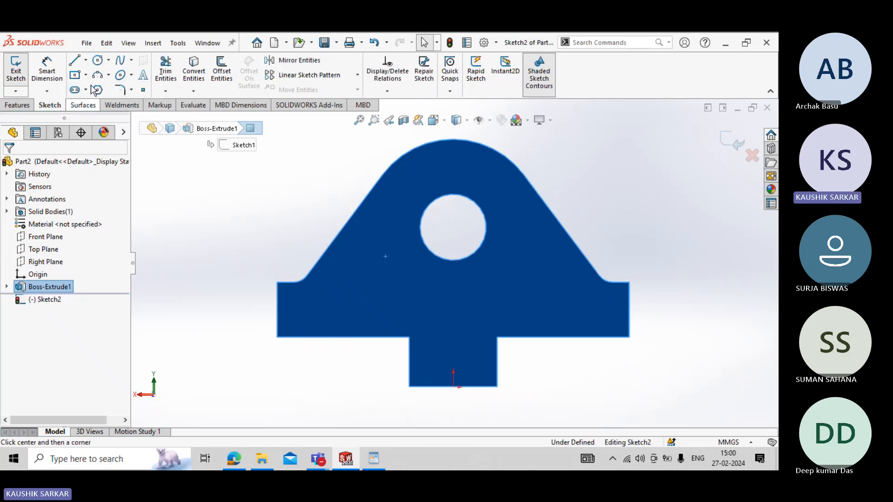
left_click(85, 61)
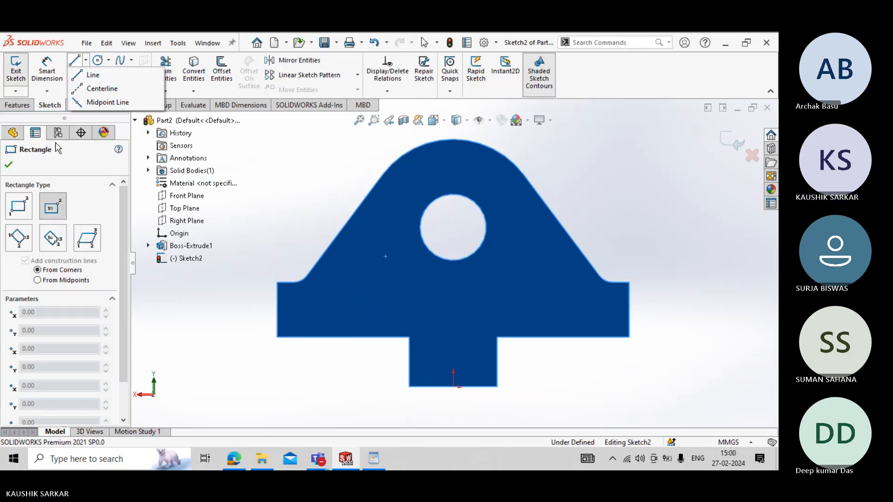
left_click(20, 210)
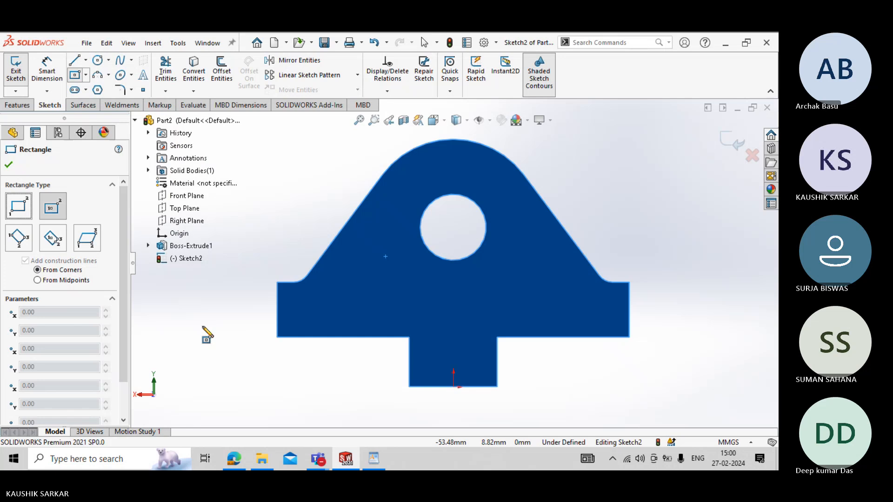
left_click(277, 337)
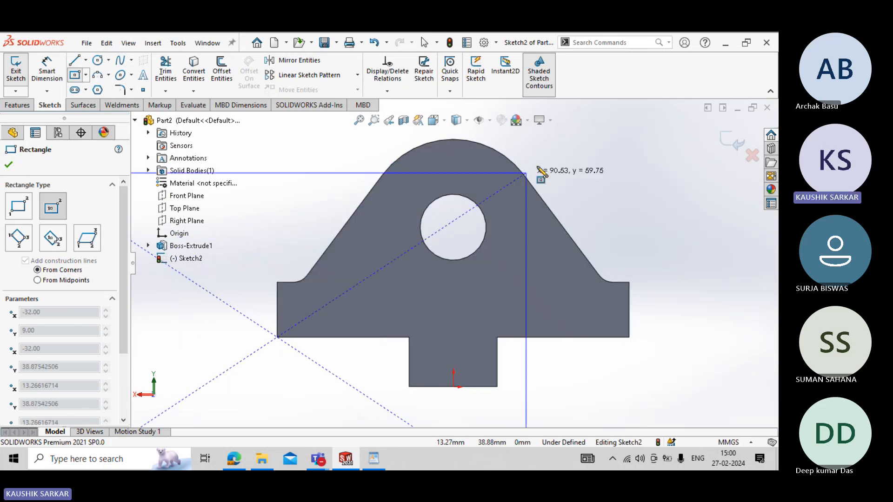
key("Escape")
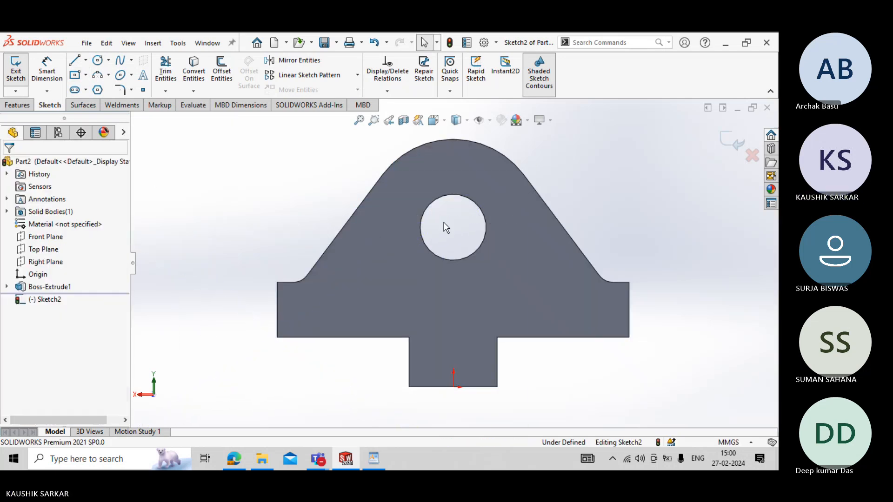
- Sketch a corner rectangle from the lower-left corner of the wide flange, enclosing the rounded profile above the bottom tongue
left_click(86, 76)
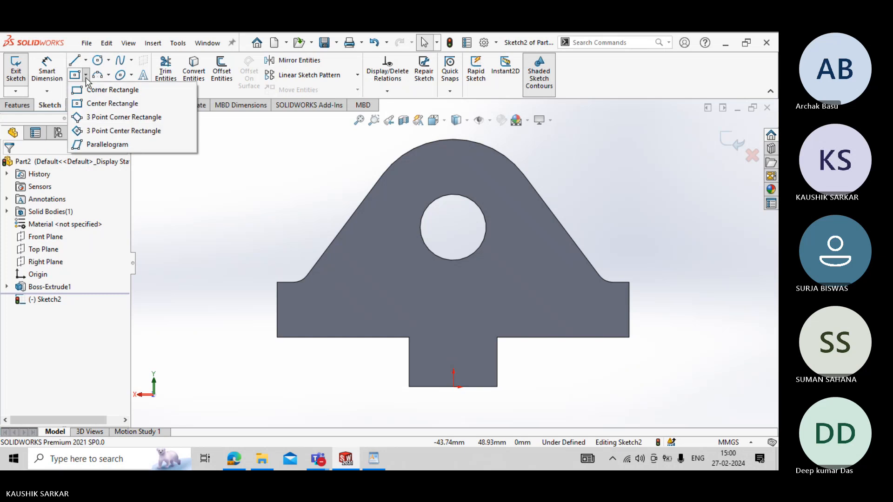
left_click(96, 92)
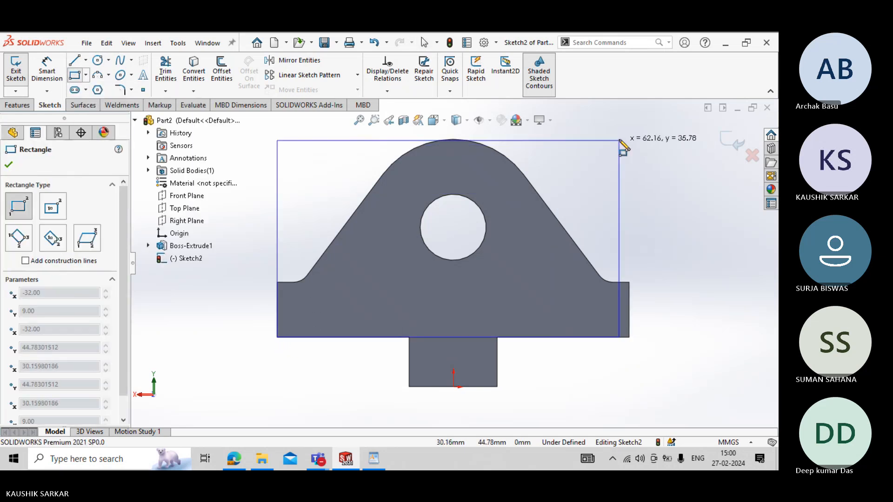
left_click(634, 131)
key("z")
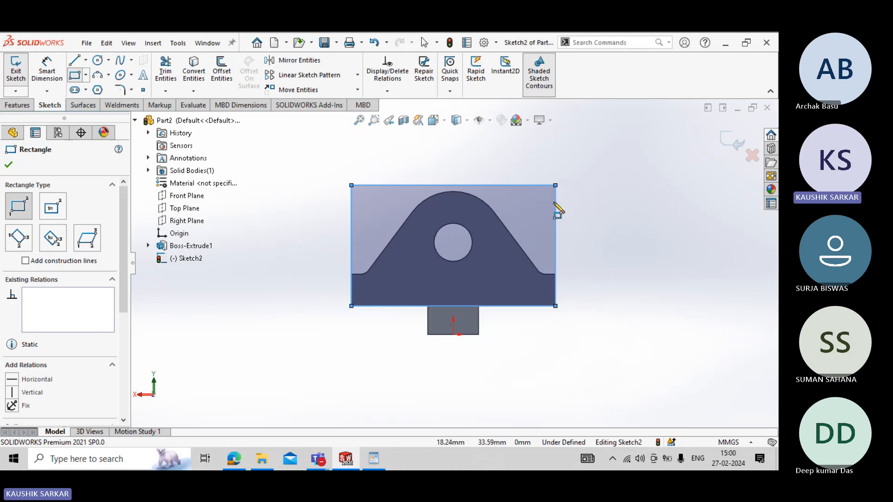
key("Escape")
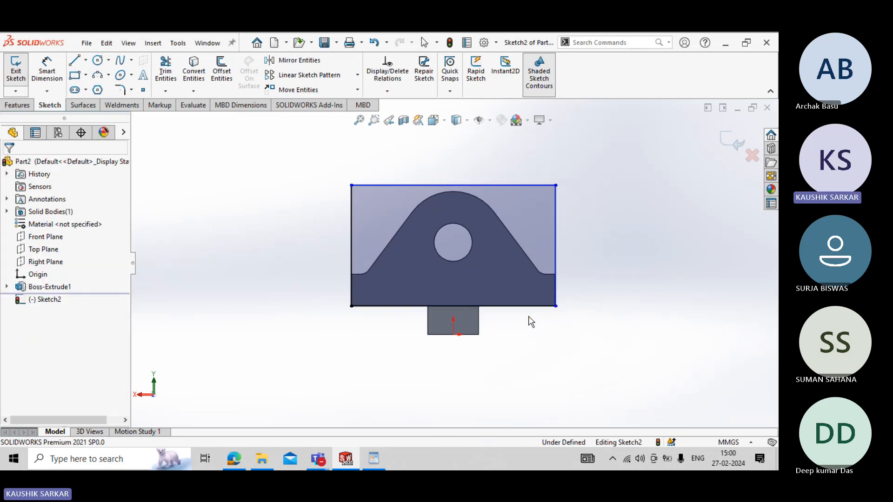
- Make the rectangle's lower-right corner coincident with the lower-right vertex of the extruded body's flange
left_click_drag(556, 309, 531, 318)
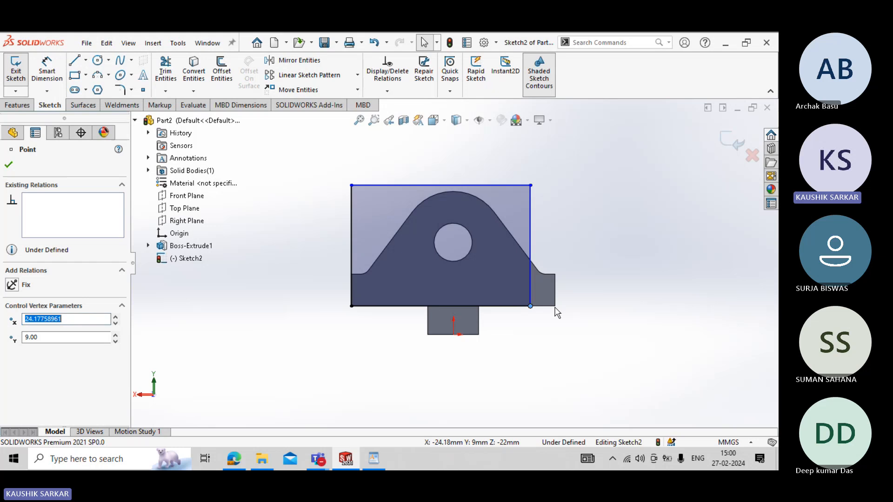
left_click(550, 320)
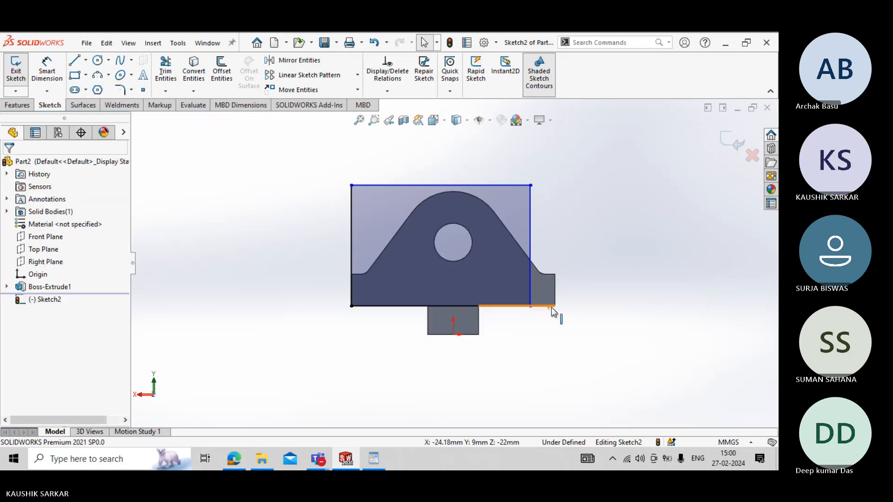
left_click(555, 308, "ctrl")
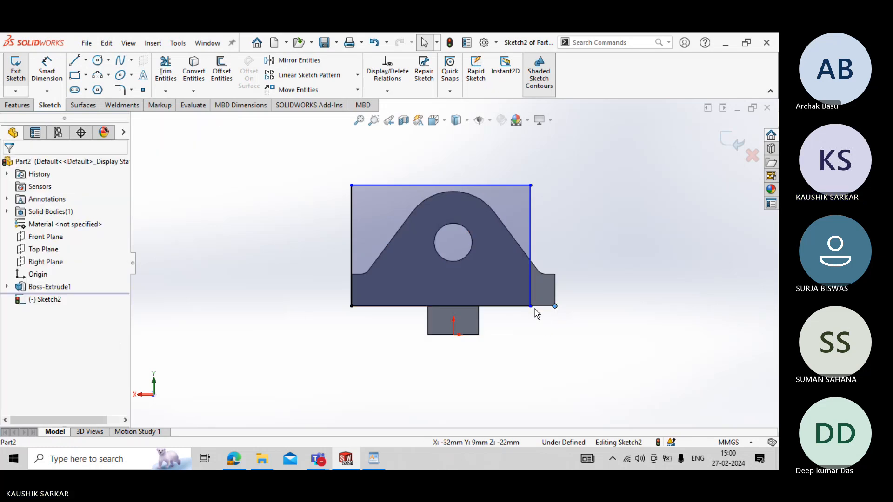
left_click(532, 307, "ctrl")
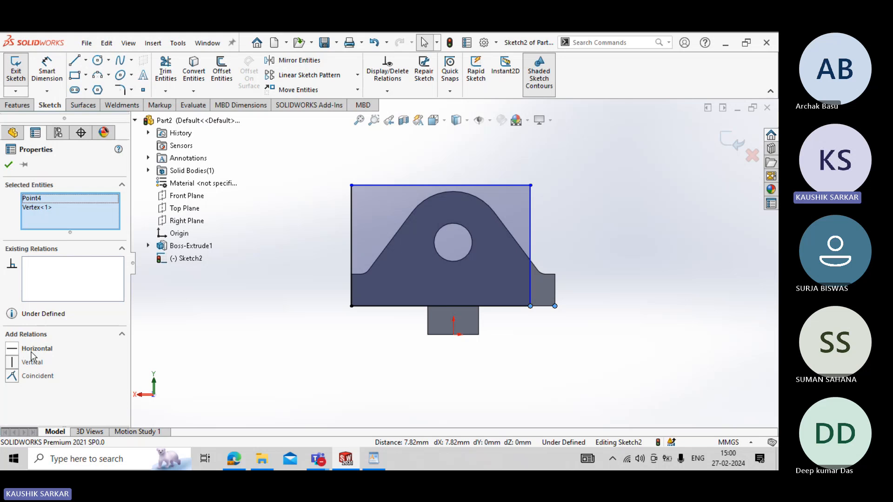
left_click(39, 377)
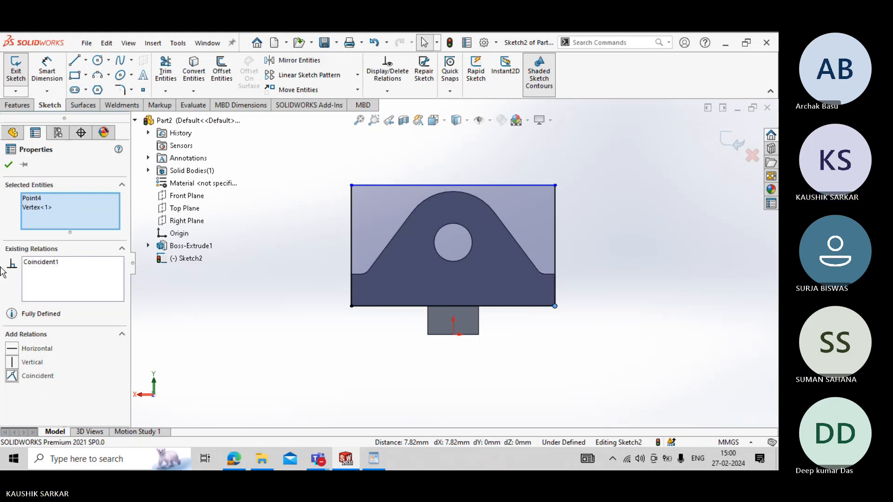
left_click(8, 166)
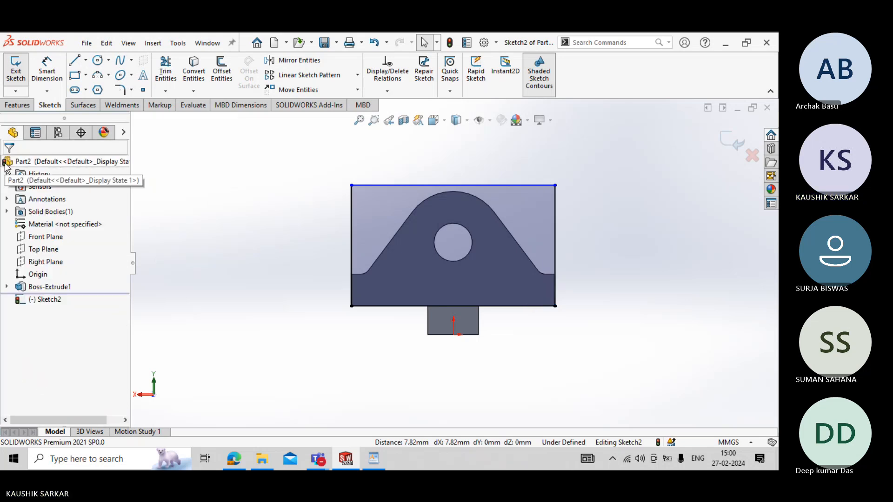
- Check the front view in the WordPad drawing and make the midpoint of the rectangle's top line coincident with the body's top arc
key("alt+Tab")
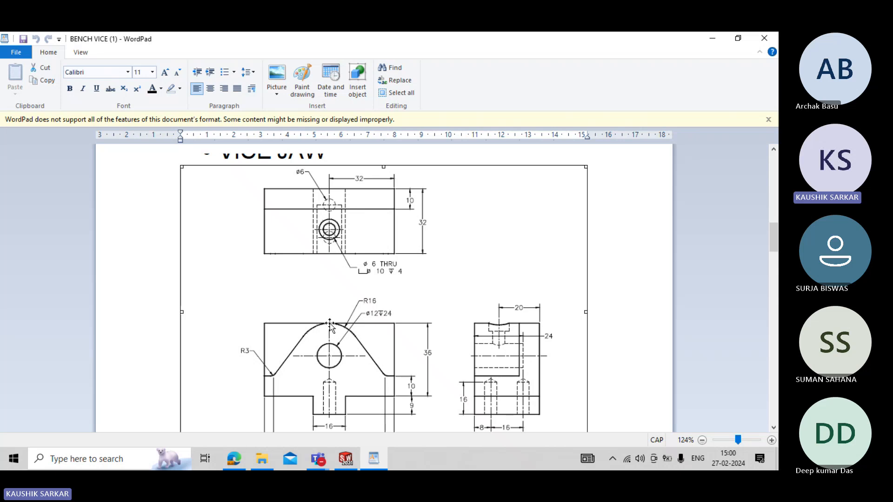
key("alt+Tab")
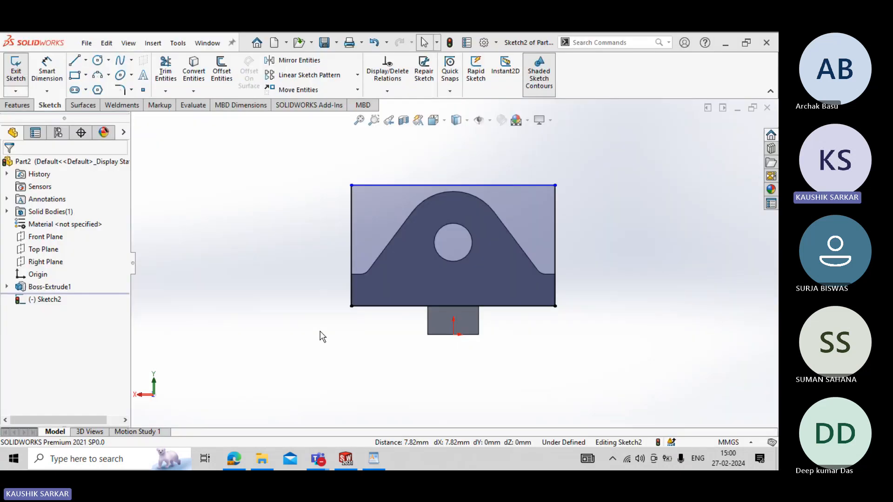
left_click(454, 191)
left_click(453, 185, "ctrl")
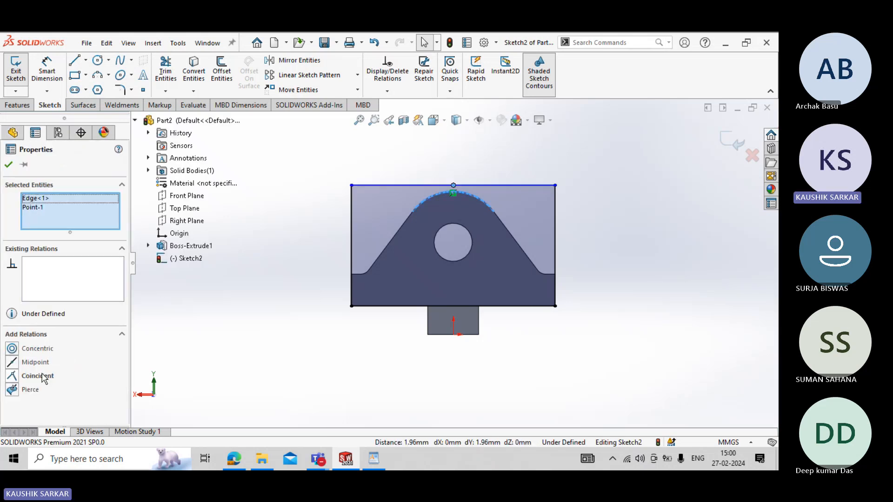
left_click(40, 376)
left_click(8, 165)
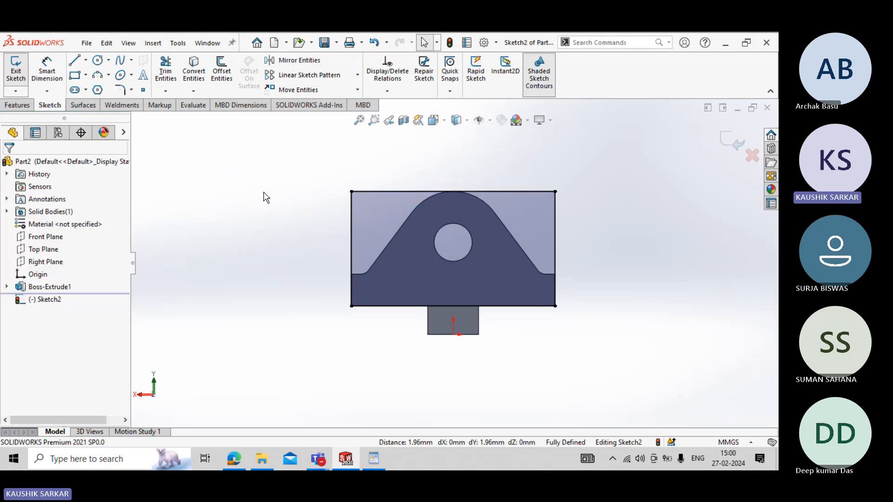
- Finish the rectangle sketch and extrude it 10 mm blind as the rear block, merged with the body
left_click(16, 68)
left_click(18, 105)
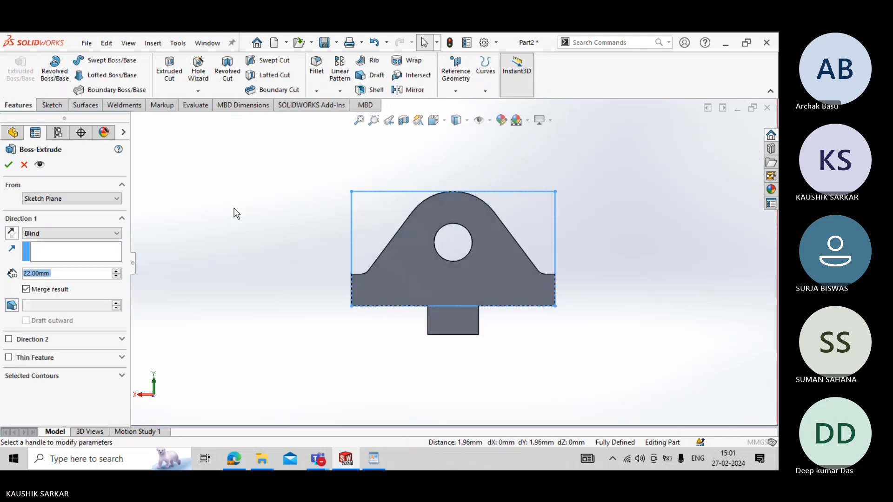
left_click(69, 273)
type("10")
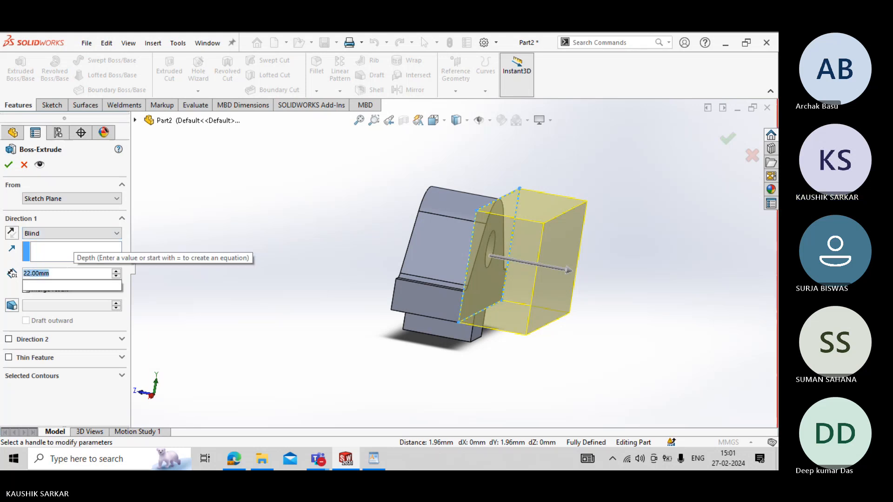
key("Return")
left_click(8, 164)
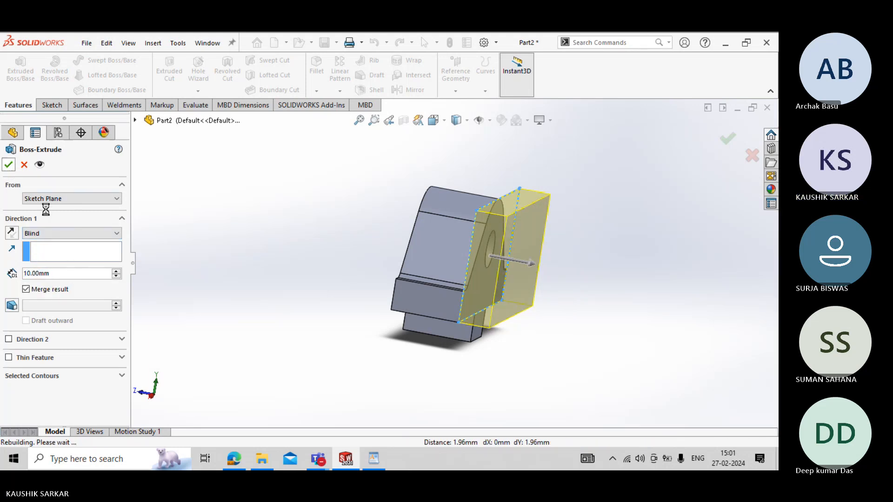
left_click(291, 316)
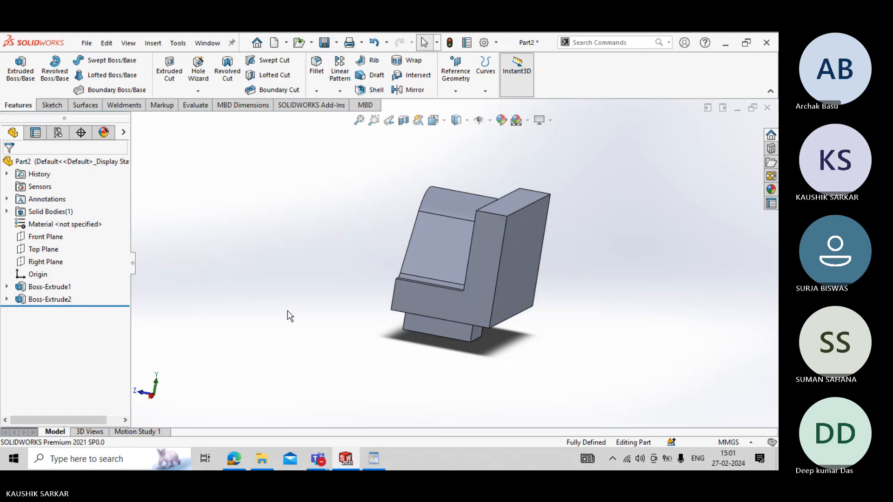
- Check the counterbored hole in the VICE JAW drawing in WordPad and inspect the rounded top face of the SOLIDWORKS model
mouse_move(289, 313)
middle_mouse_down()
mouse_move(303, 355)
mouse_move(379, 399)
mouse_move(355, 383)
mouse_move(289, 293)
mouse_move(273, 365)
mouse_move(349, 371)
mouse_move(233, 214)
mouse_move(187, 222)
mouse_move(367, 457)
middle_mouse_up()
left_click(368, 457)
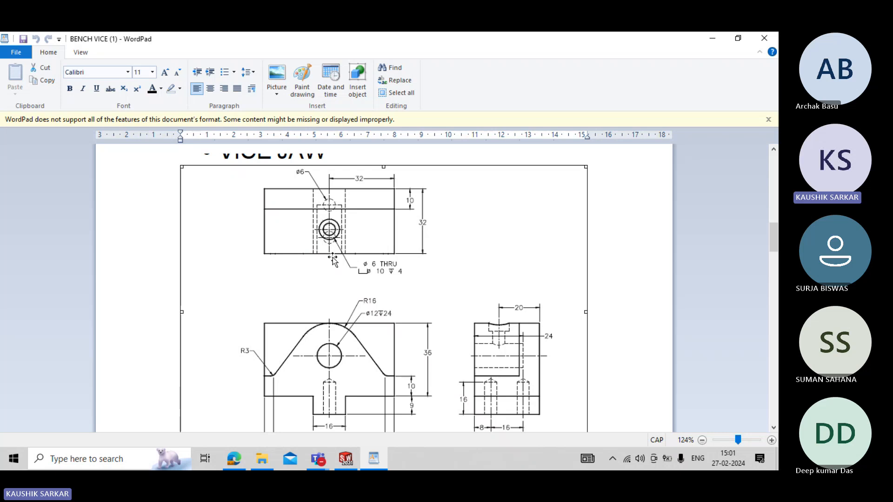
left_click(345, 459)
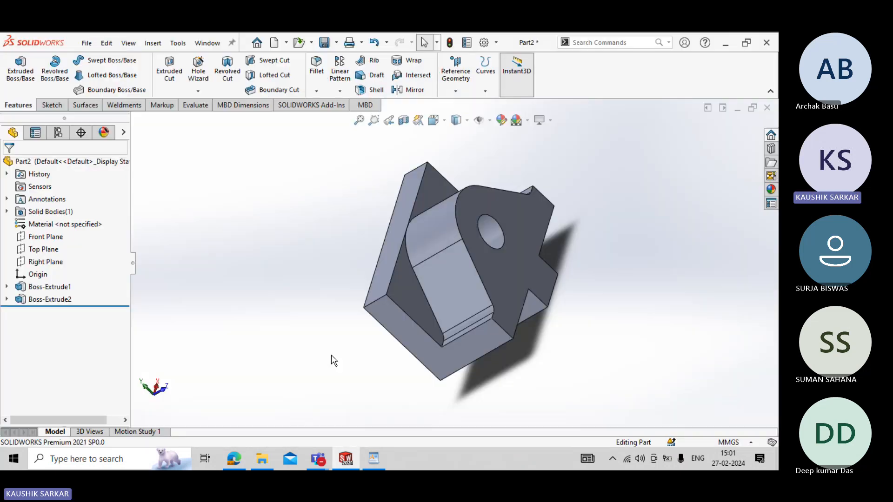
middle_click_drag(333, 361, 349, 339)
left_click(426, 222)
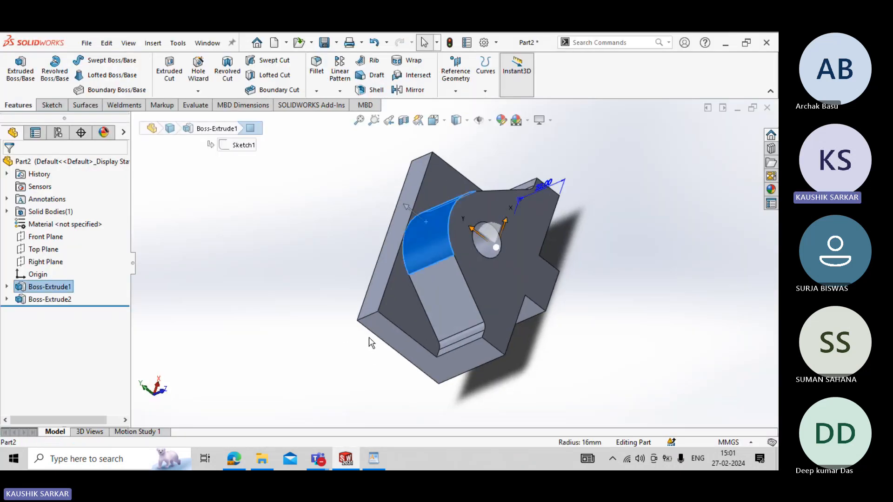
left_click(316, 189)
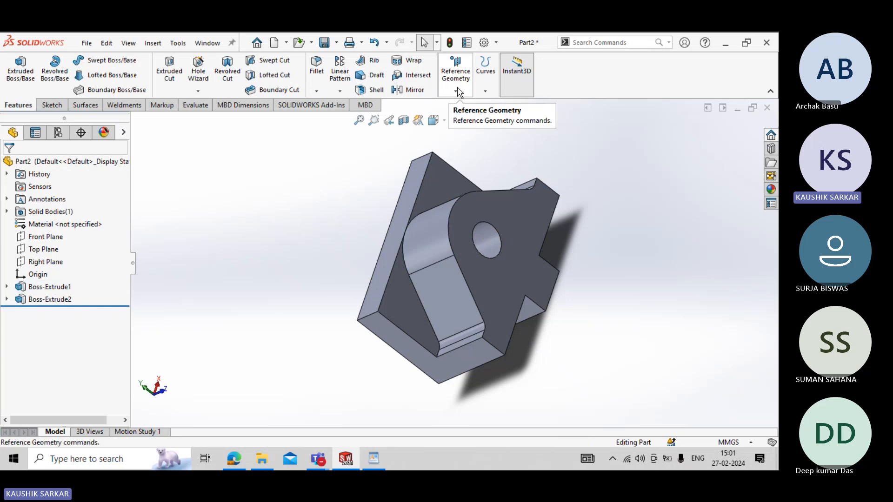
- Start a reference plane with the jaw's rounded top face as first reference, using the Tangent constraint
left_click(456, 89)
left_click(465, 110)
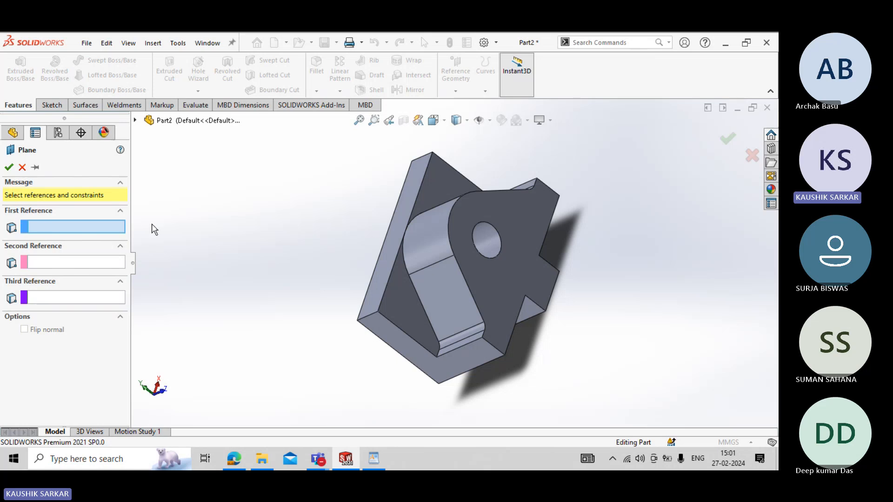
left_click(416, 239)
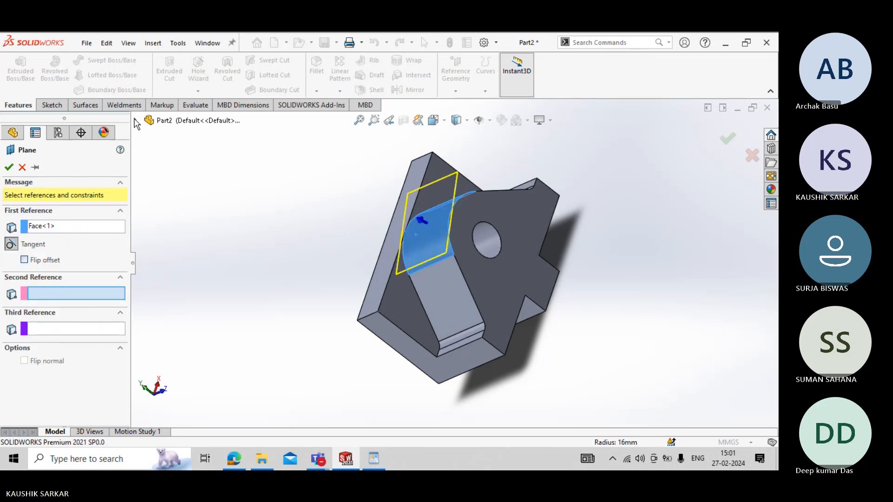
left_click(136, 121)
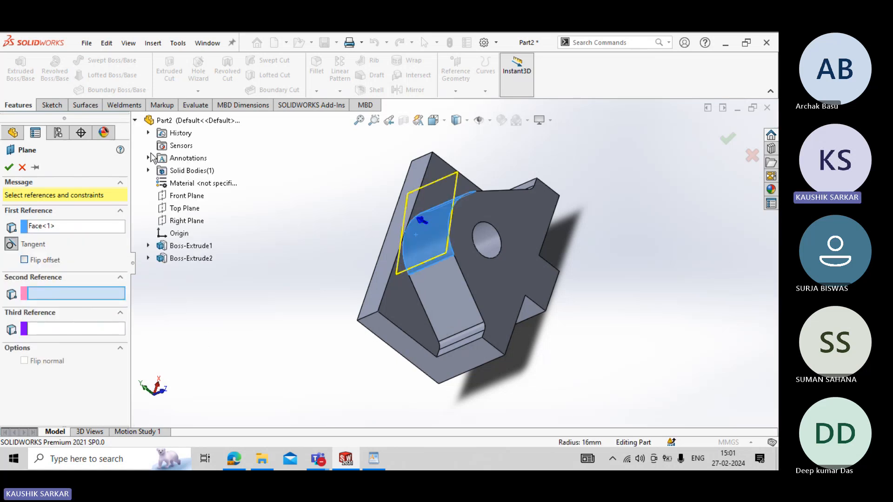
left_click(174, 197)
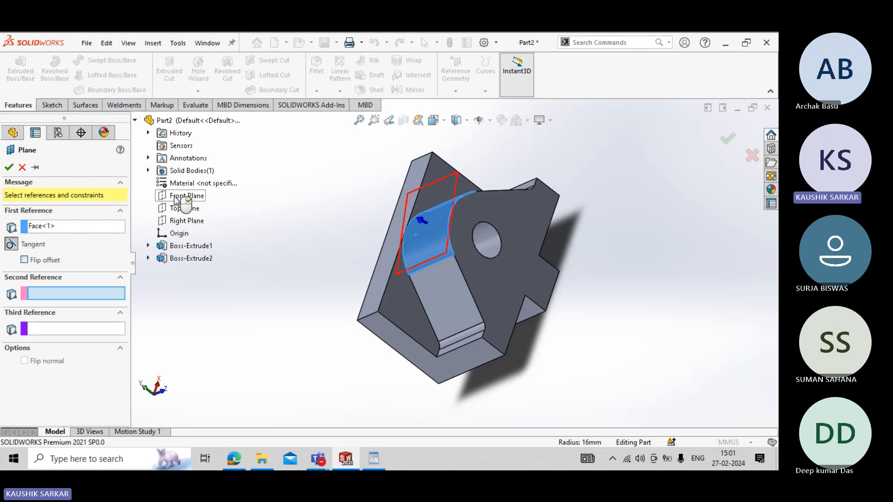
right_click(58, 302)
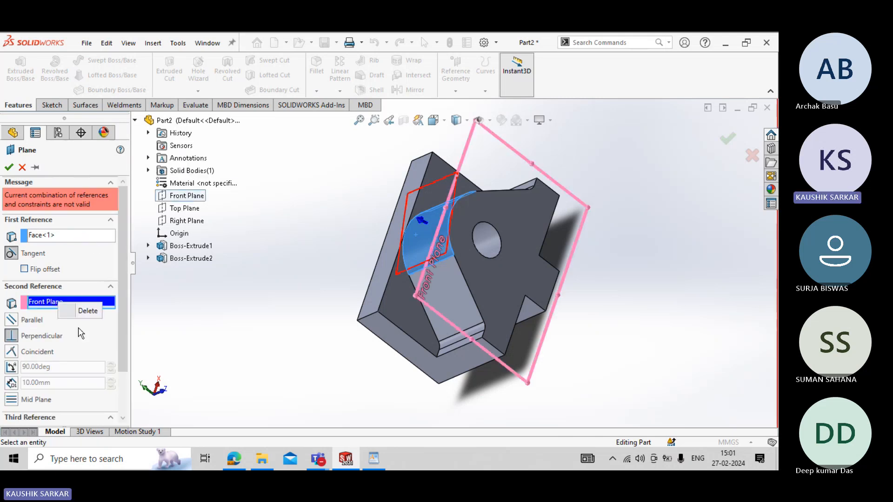
left_click(84, 311)
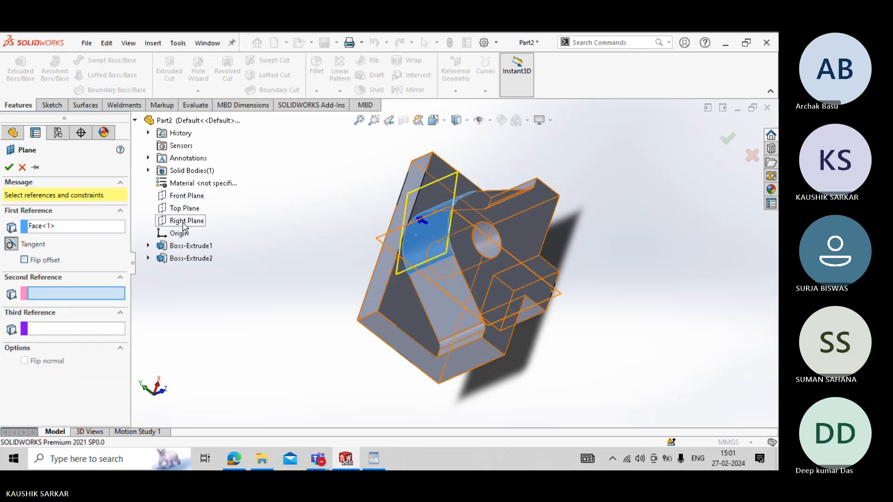
- Use Right Plane as the second reference with a Perpendicular constraint and create the plane
left_click(185, 222)
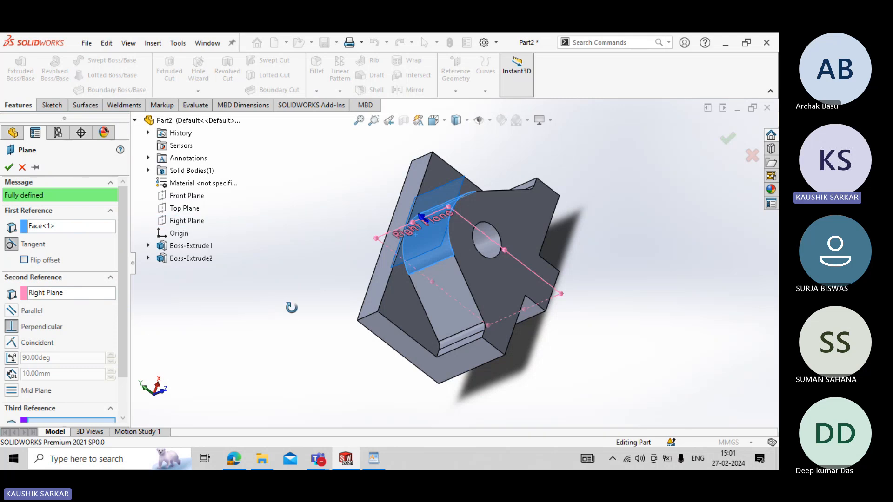
middle_click_drag(290, 309, 315, 249)
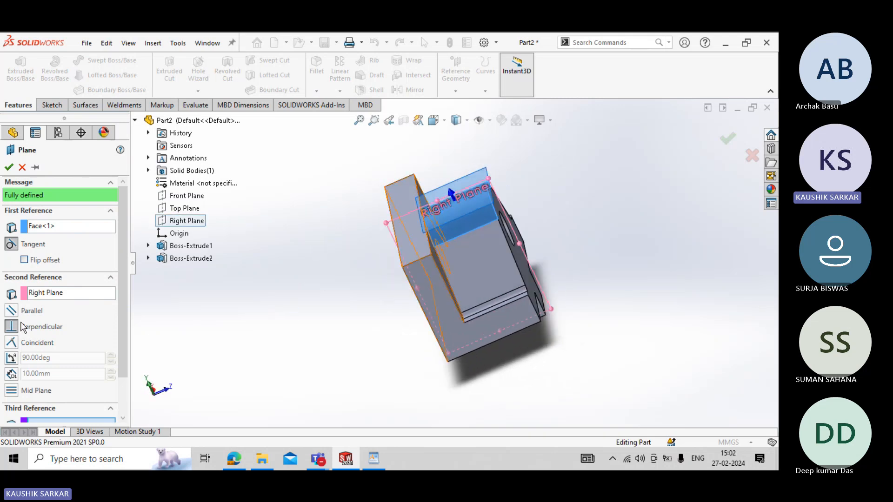
left_click(8, 167)
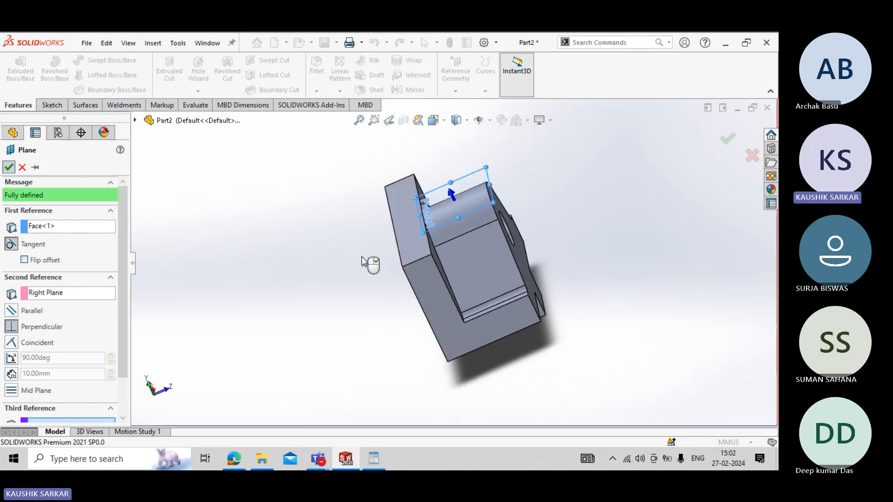
left_click(331, 256)
- Start a sketch on the new tangent plane and draw two concentric circles above the origin, about 11.3 mm and 5.7 mm in diameter
middle_click_drag(331, 256, 473, 225)
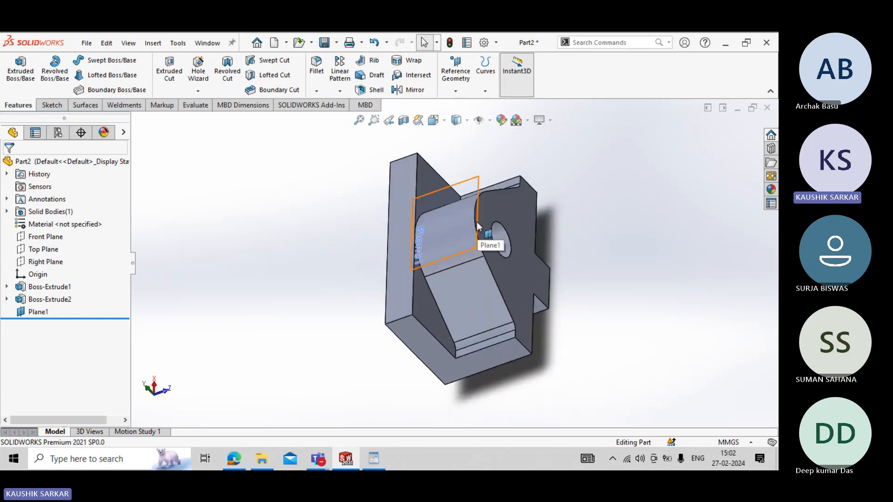
left_click(437, 190)
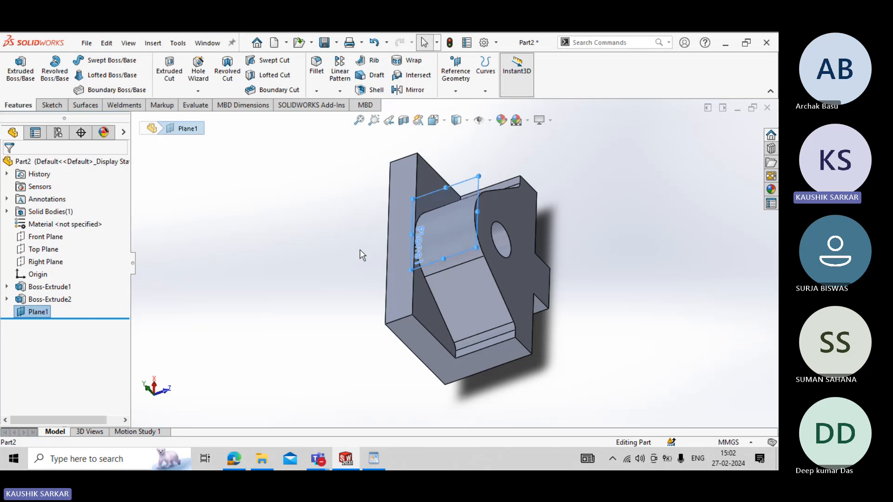
left_click(42, 106)
left_click(16, 67)
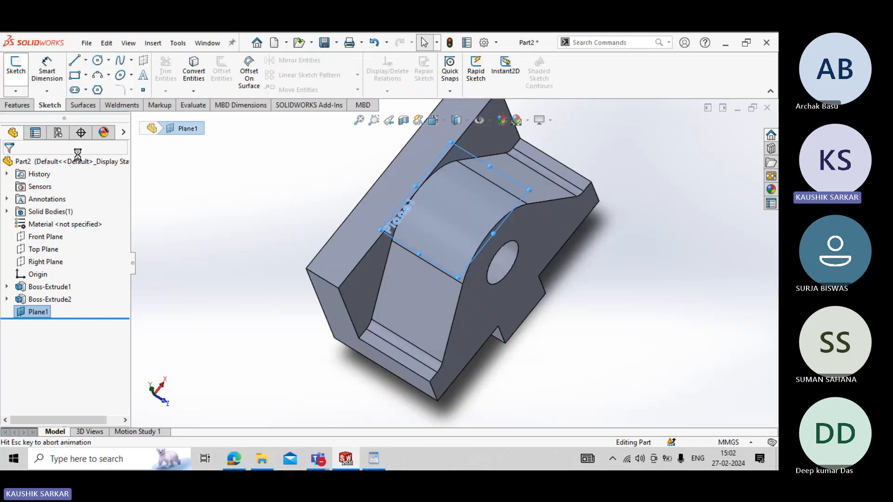
left_click(97, 60)
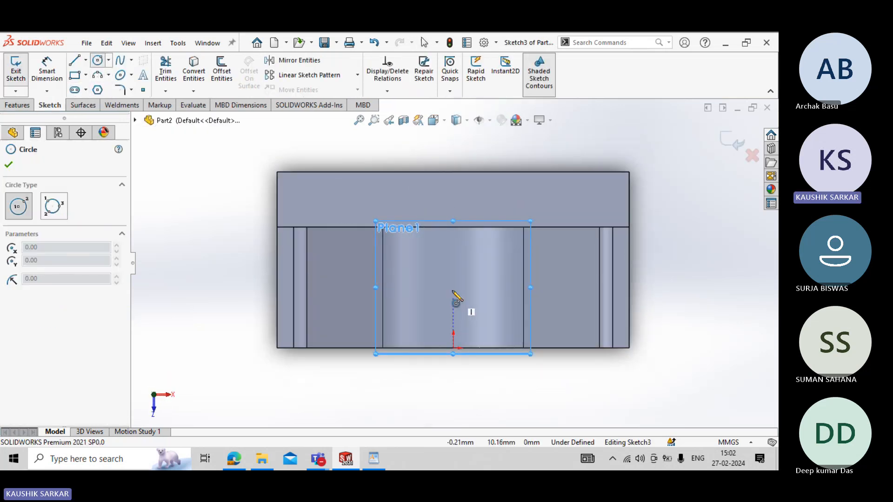
left_click_drag(454, 285, 474, 306)
key("Escape")
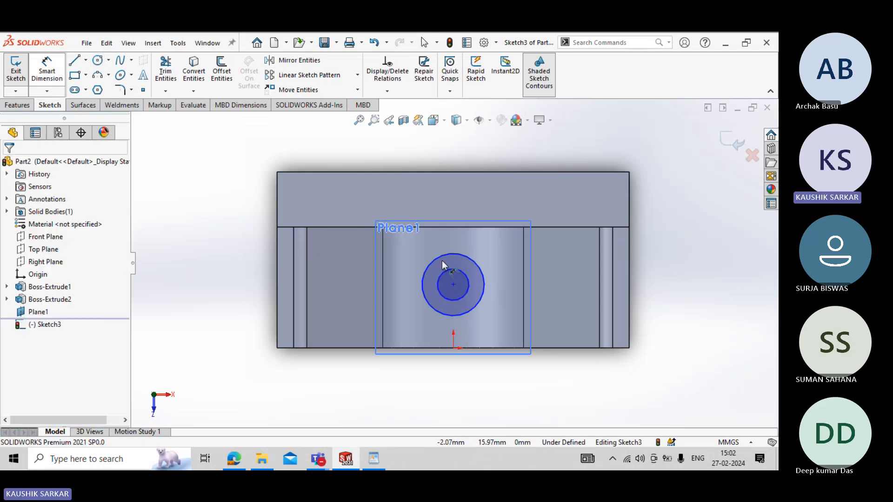
- Dimension the outer circle to 10 mm and the inner circle to 6 mm diameter, checking the sizes in the VICE JAW drawing
left_click(474, 267)
double_click(497, 252)
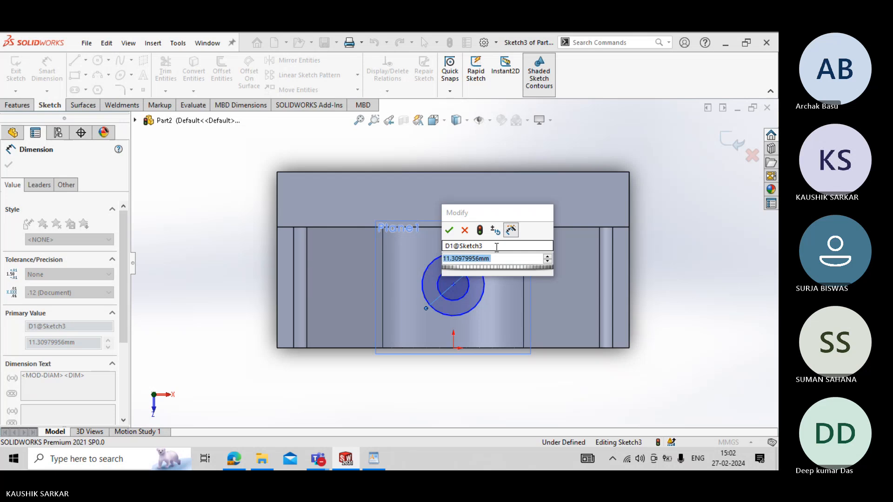
key("alt+Tab")
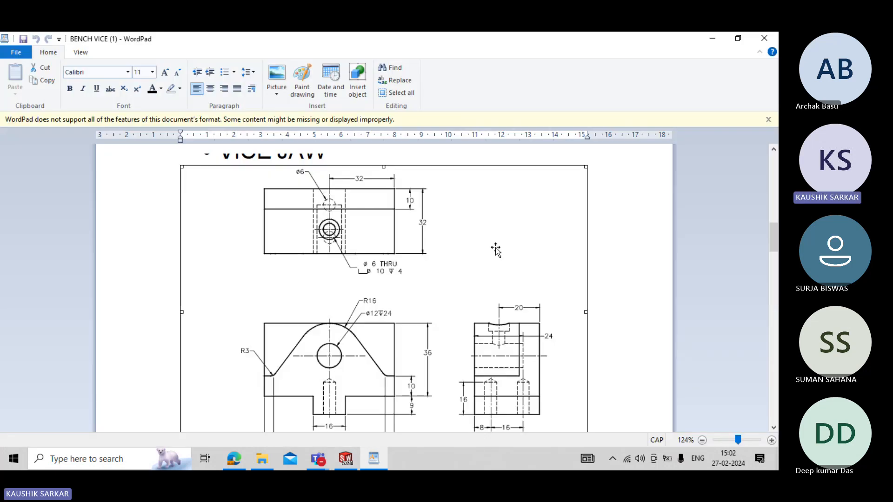
key("alt+Tab")
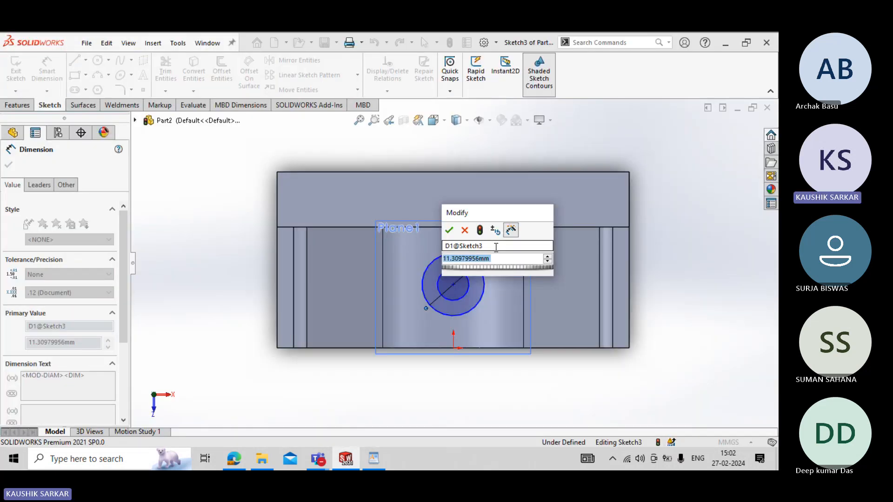
type("10")
key("Return")
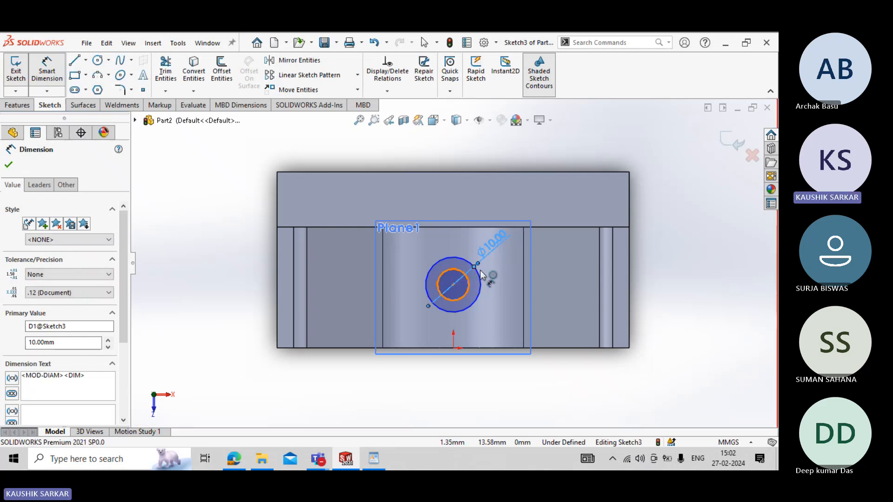
left_click(501, 274)
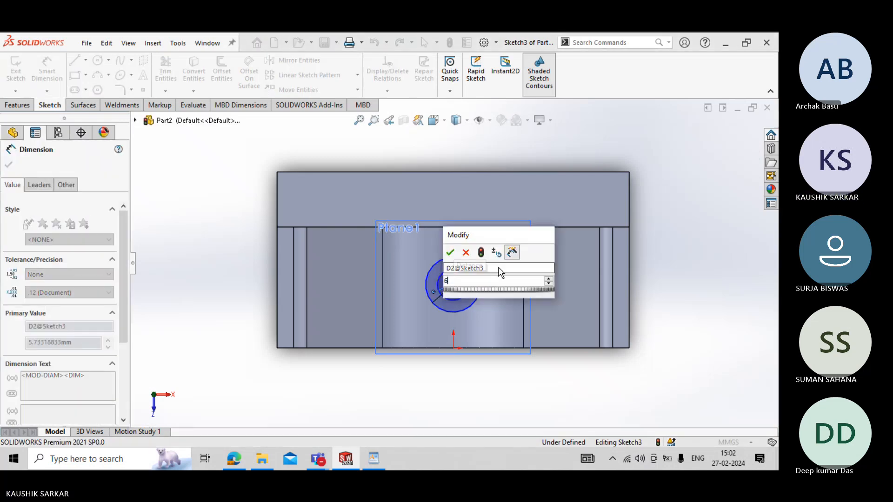
key("Escape")
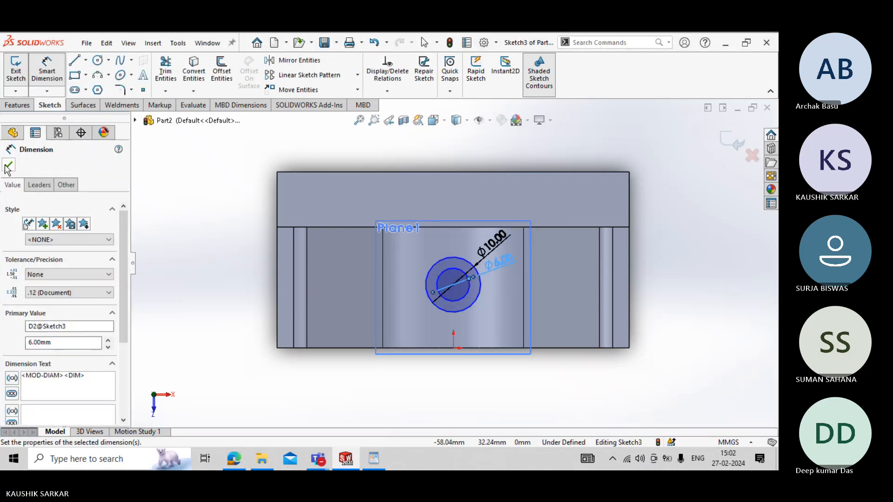
left_click(6, 167)
- Check the hole position in the VICE JAW drawing and dimension the circles' centre 16 mm from the origin
key("alt+Tab")
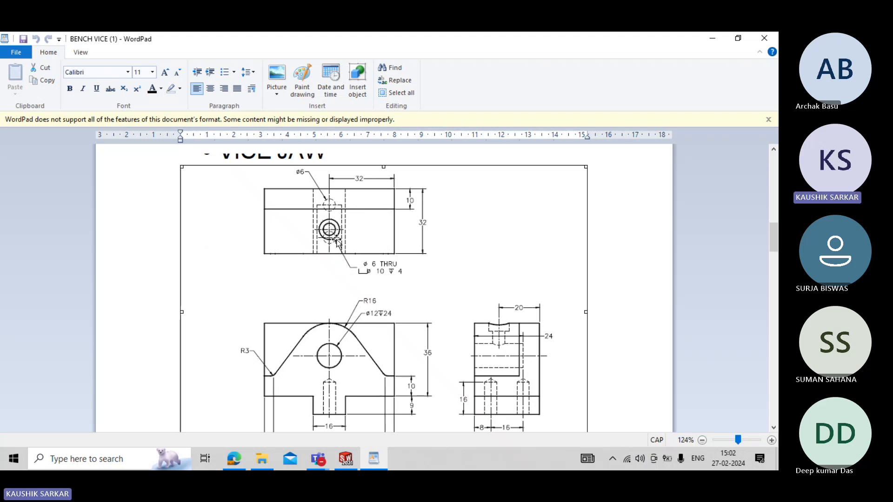
key("alt+Tab")
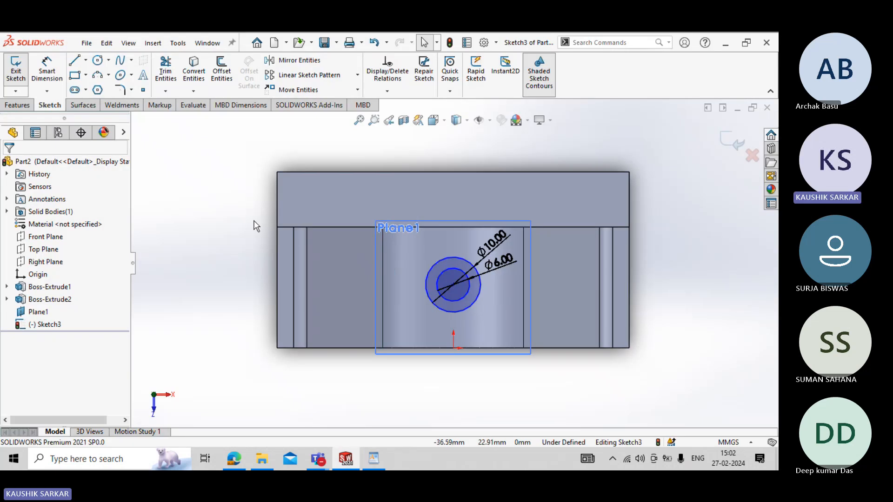
left_click(41, 70)
left_click(453, 285)
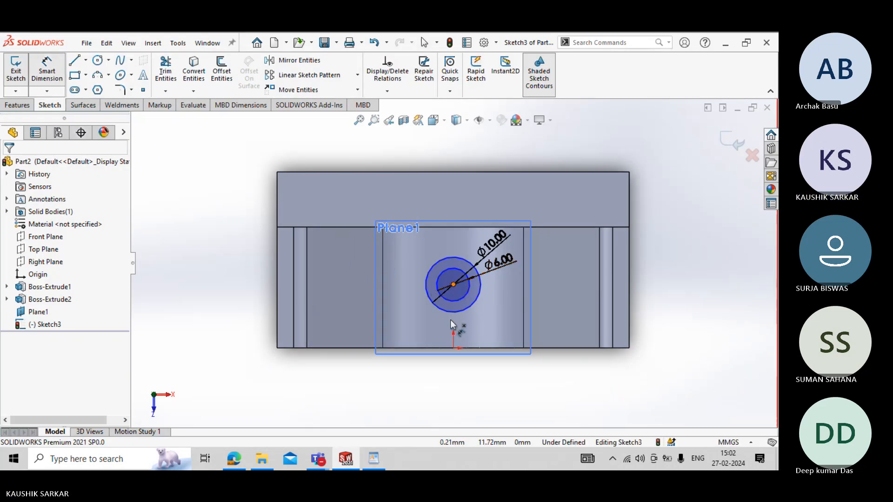
left_click(454, 348)
left_click(381, 316)
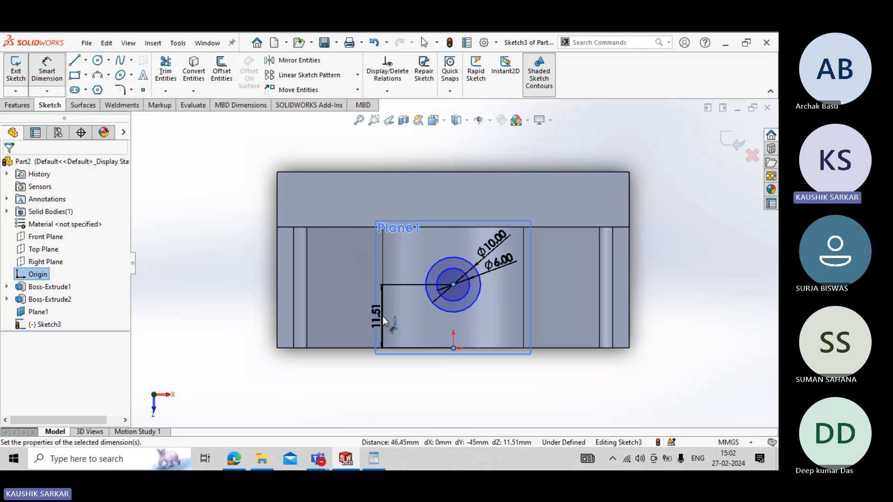
type("16")
key("Return")
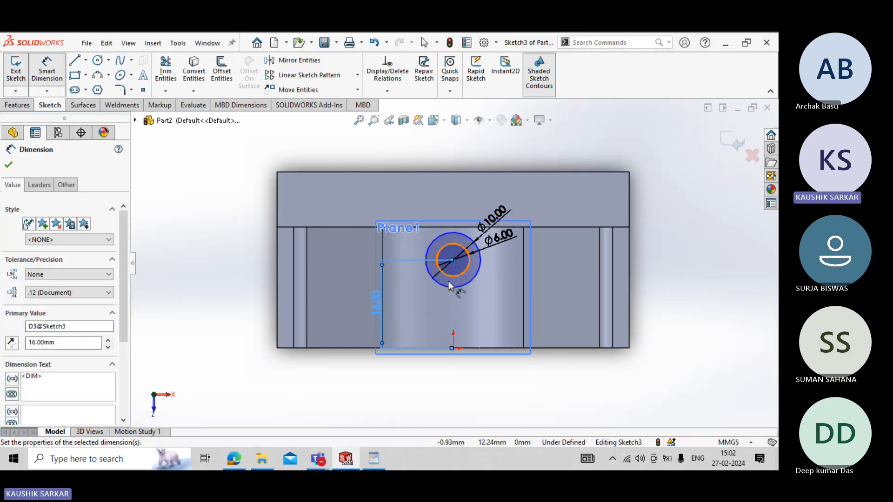
key("Escape")
- Add a Vertical relation between the circles' centre and the origin and finish the sketch
left_click(453, 261)
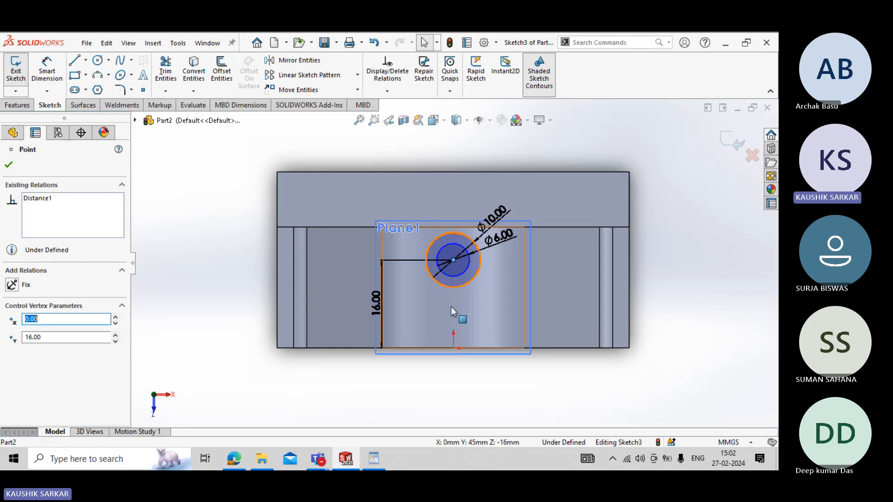
left_click(454, 348, "ctrl")
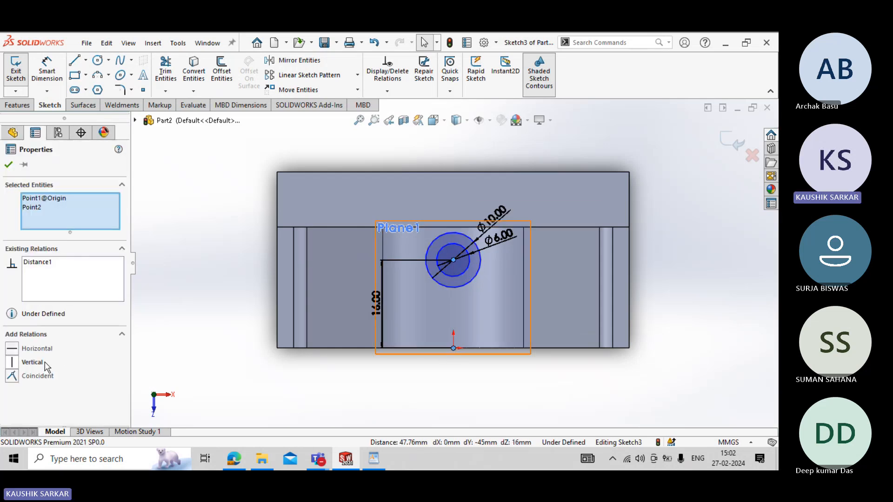
left_click(44, 363)
left_click(8, 164)
left_click(6, 75)
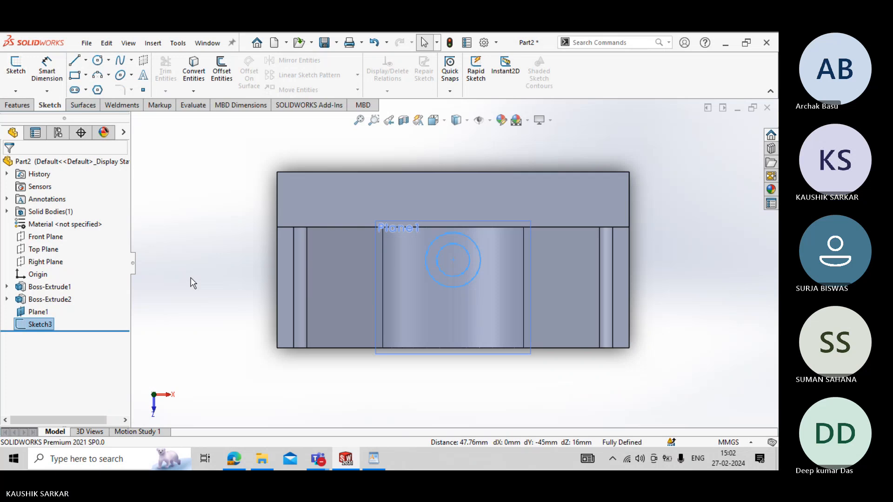
- Recheck the drawing, edit the hole sketch to set the centre's distance from the origin to 11 mm, and close the sketch
middle_click_drag(191, 281, 185, 195)
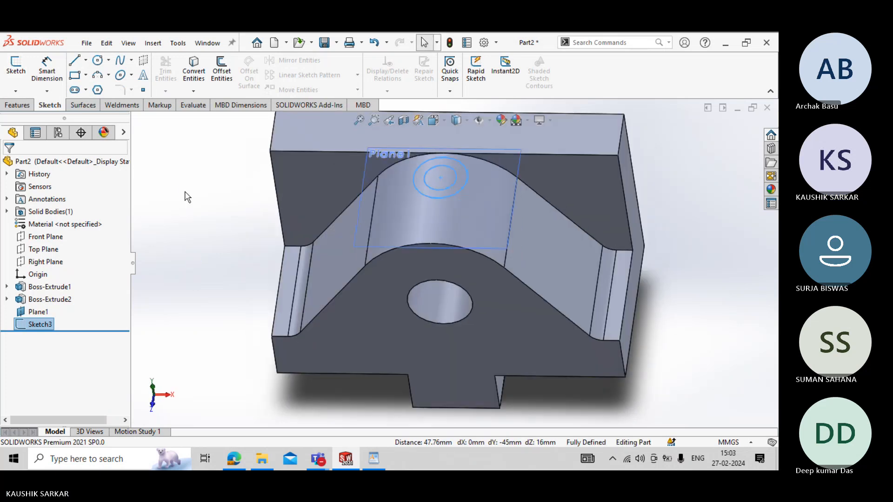
left_click(374, 459)
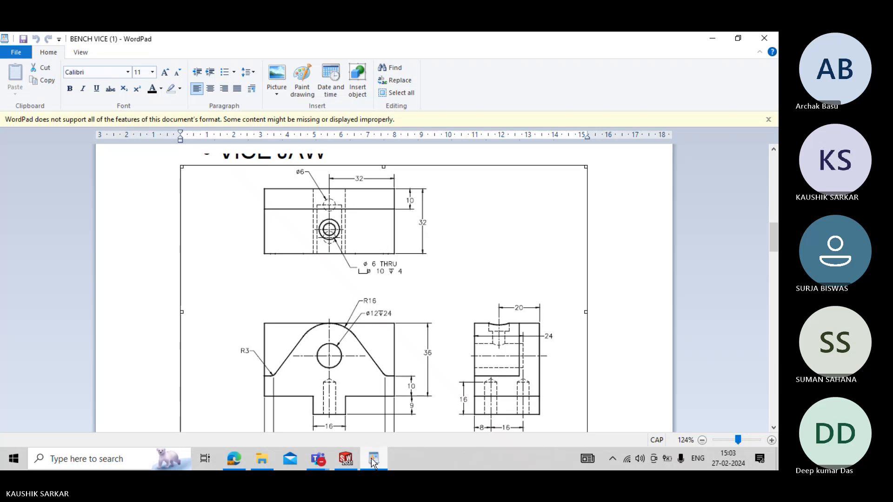
left_click(371, 458)
left_click(52, 328)
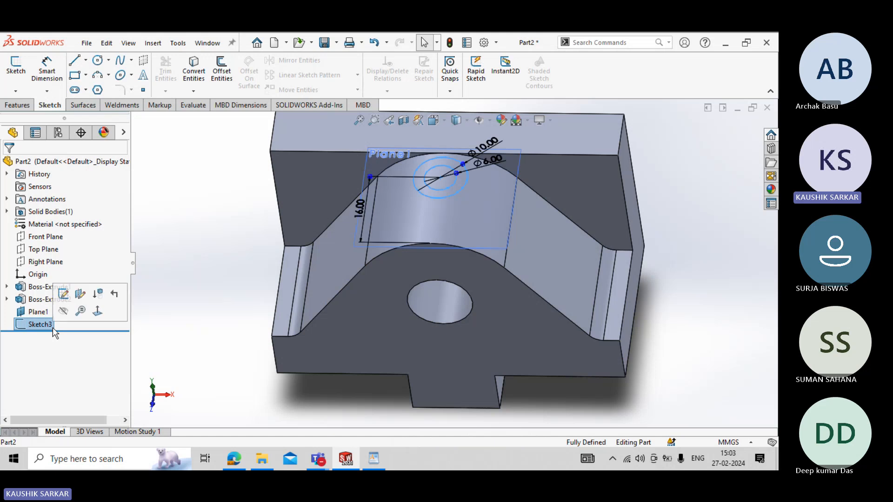
left_click(63, 293)
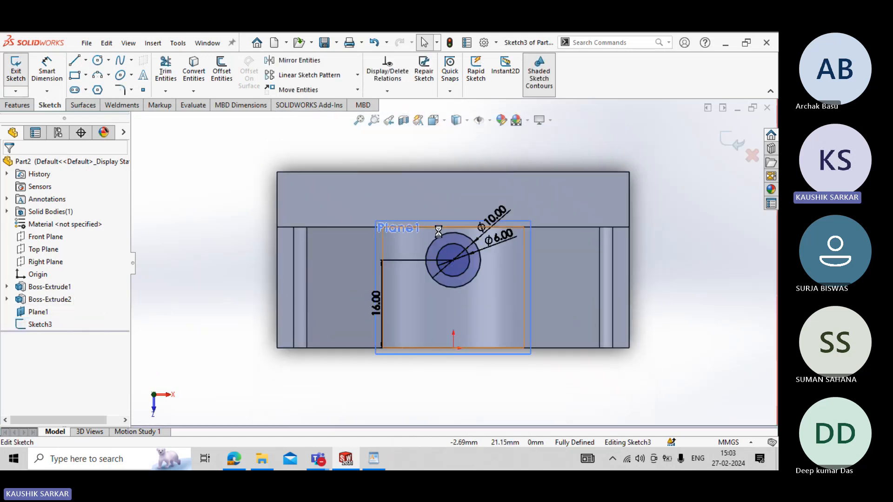
double_click(376, 303)
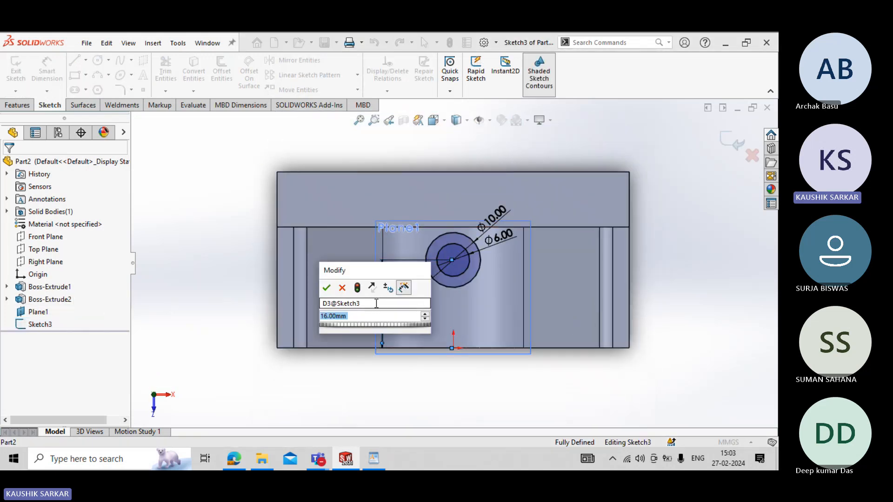
type("11")
key("Return")
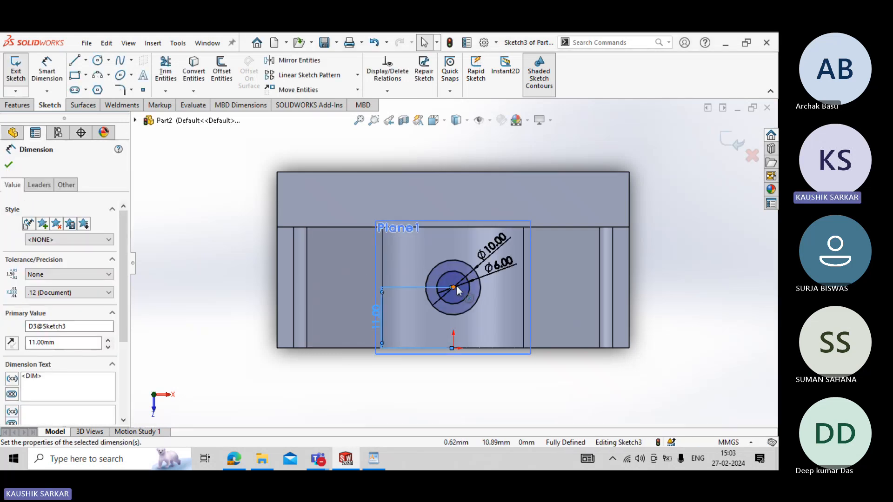
left_click(8, 166)
left_click(16, 67)
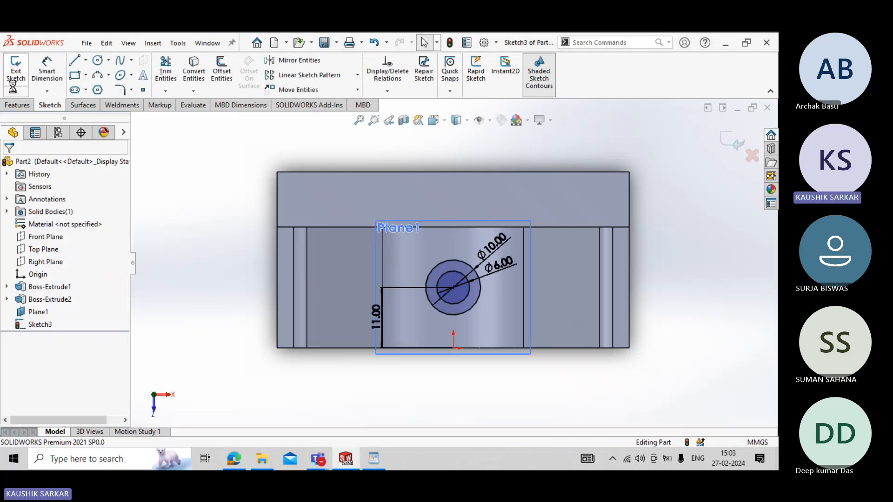
- Try to start the Hole Wizard for the counterbored hole
left_click(29, 107)
left_click(199, 70)
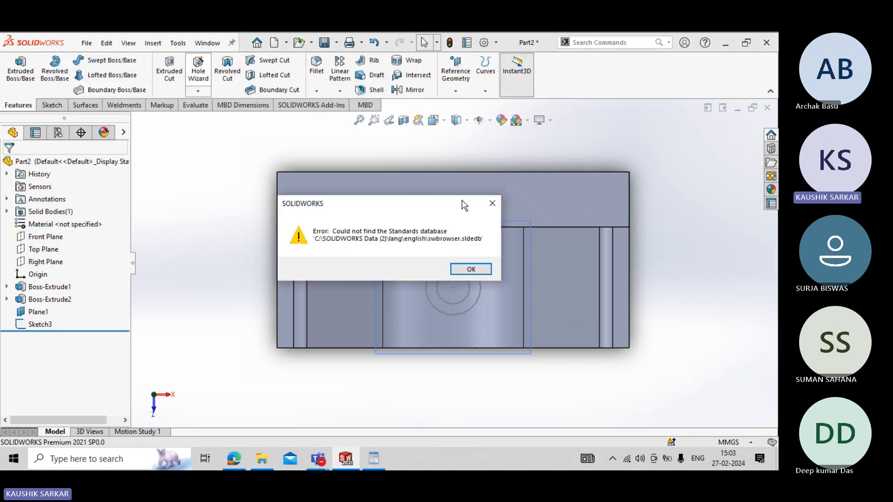
left_click(470, 269)
- Cut the outer circle contour of the hole sketch 4 mm deep with Extruded Cut to form the counterbore
left_click(169, 70)
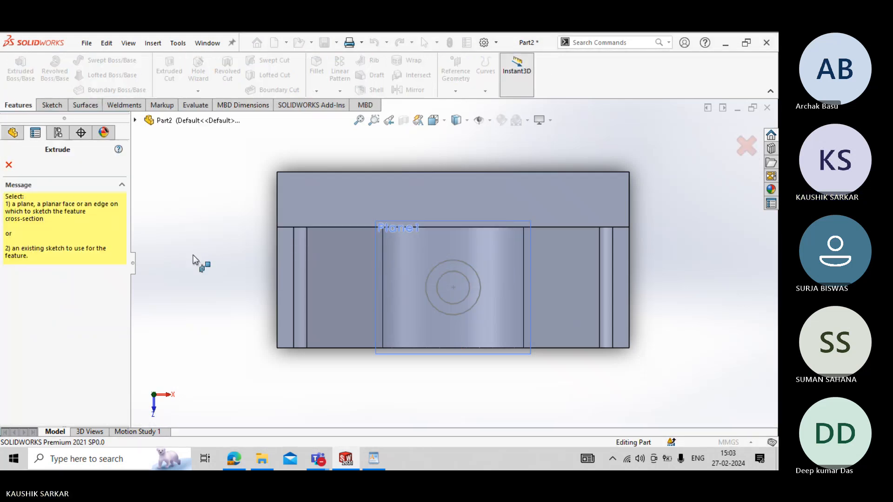
left_click(135, 120)
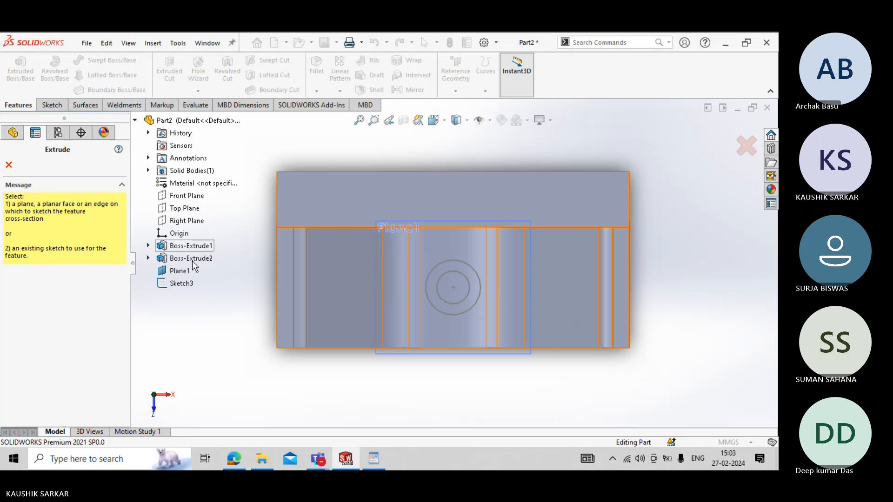
left_click(181, 283)
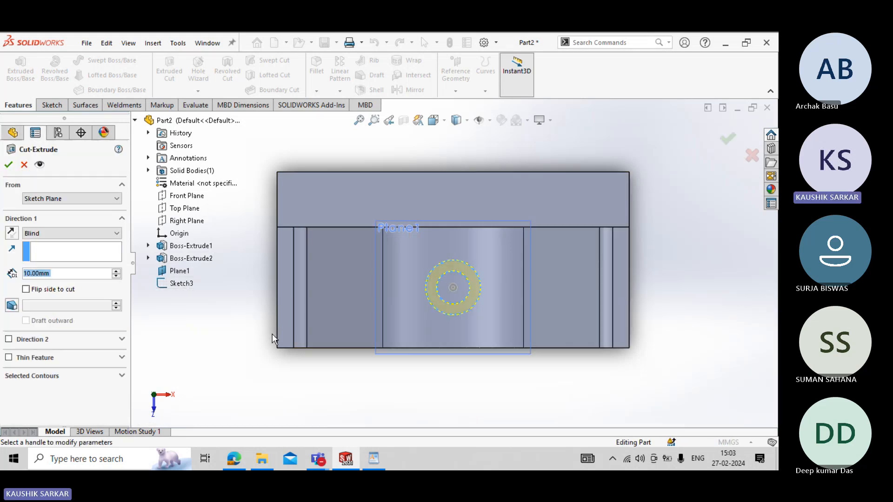
left_click(77, 376)
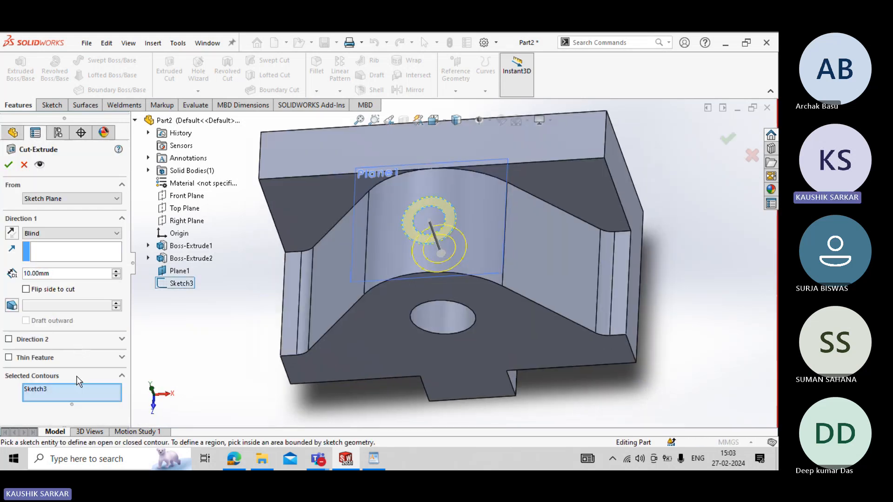
right_click(84, 399)
left_click(119, 404)
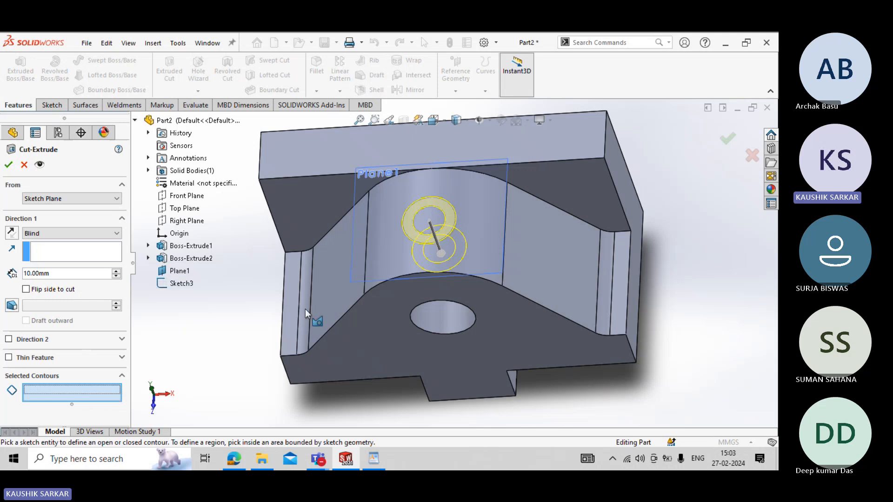
left_click(415, 239)
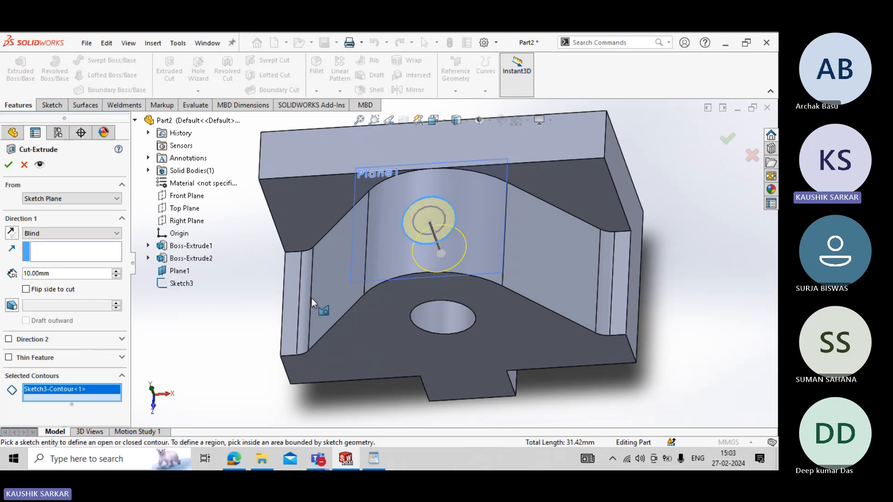
double_click(63, 274)
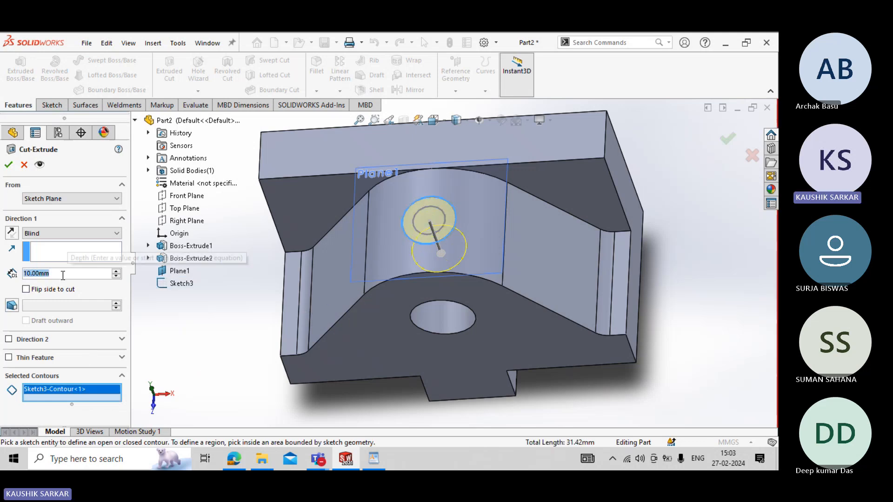
type("4")
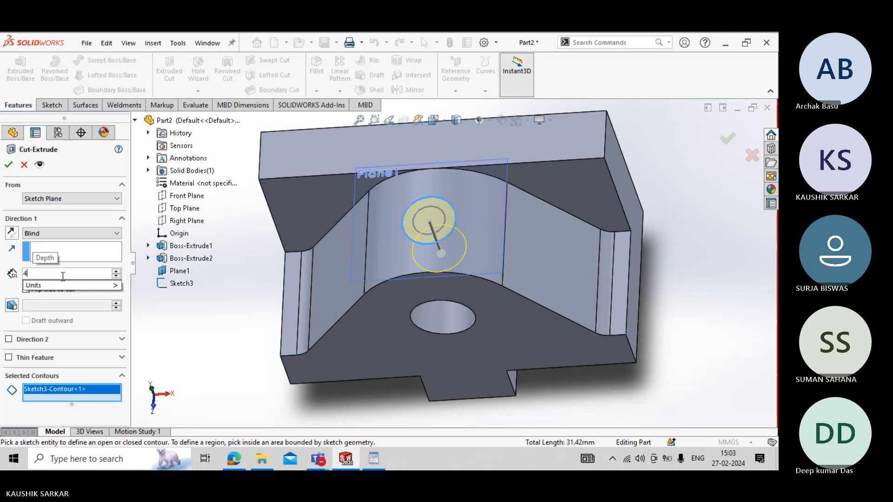
key("Return")
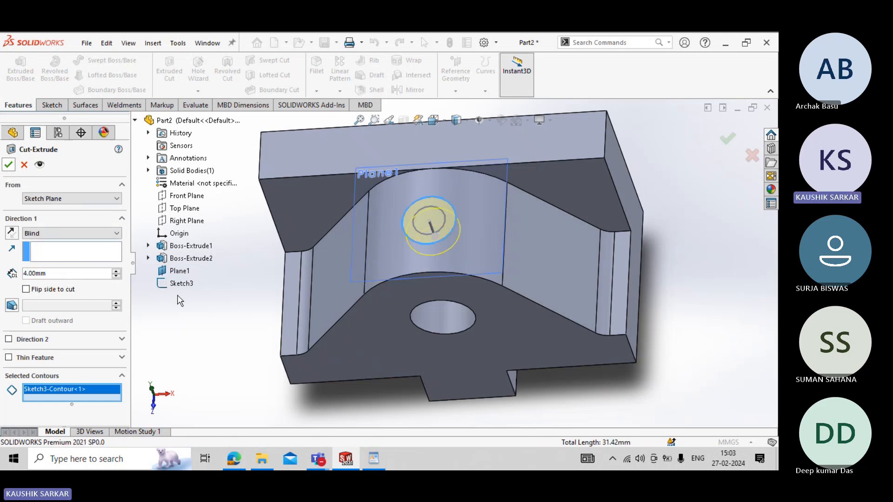
left_click(8, 166)
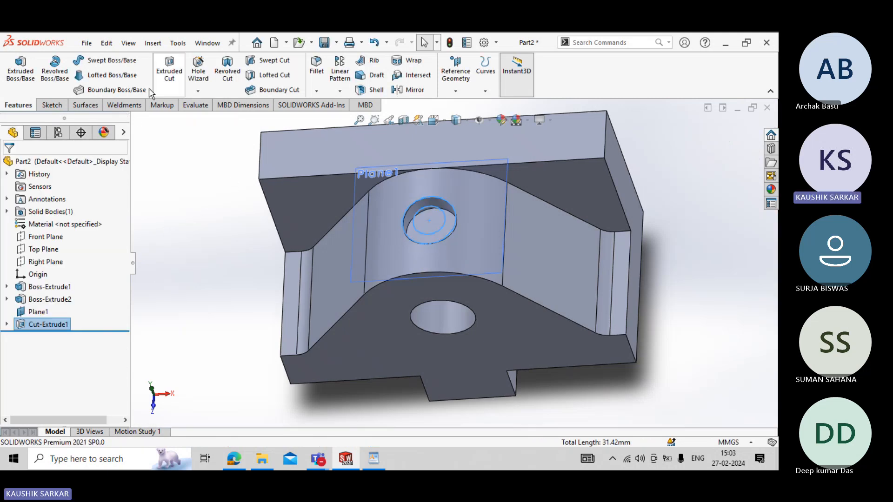
- Reuse the hole sketch's inner circle contour for a Through All extruded cut, checking the VICE JAW drawing for the hole depth
left_click(169, 70)
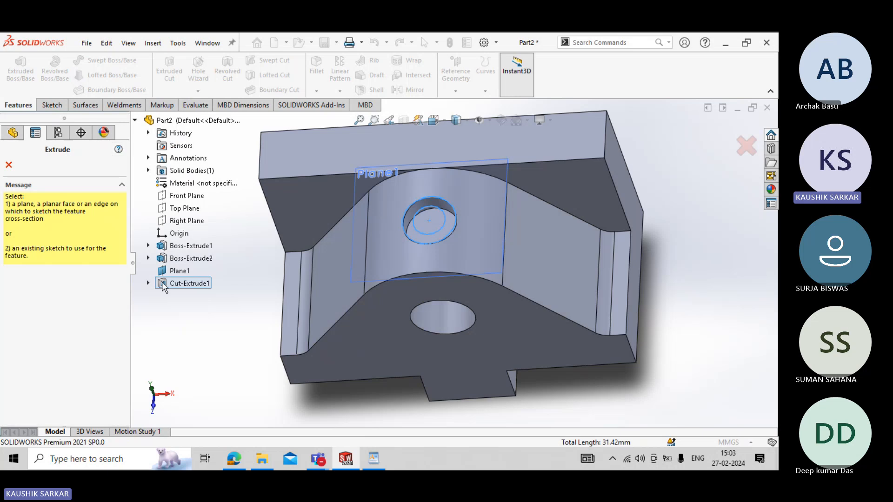
left_click(148, 283)
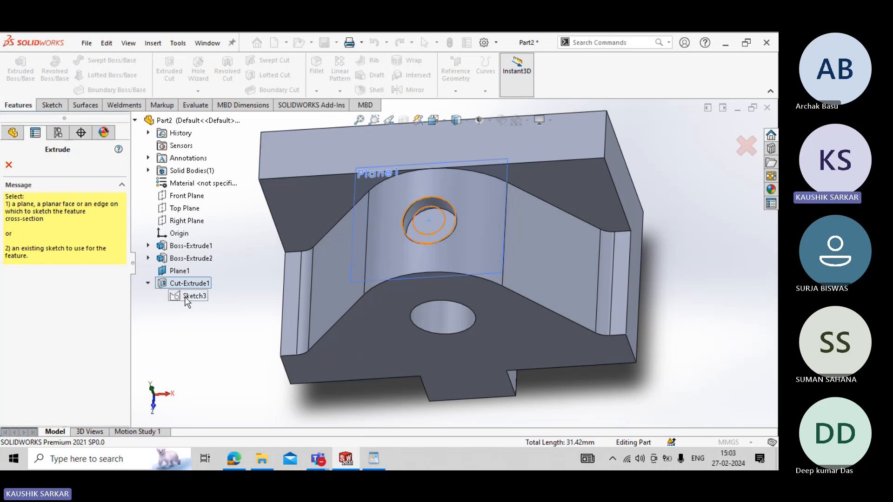
left_click(186, 296)
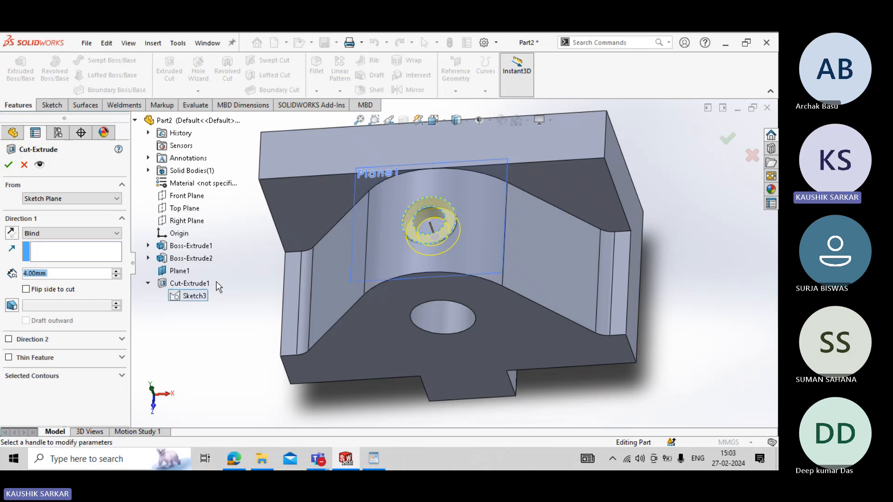
left_click(76, 376)
right_click(75, 394)
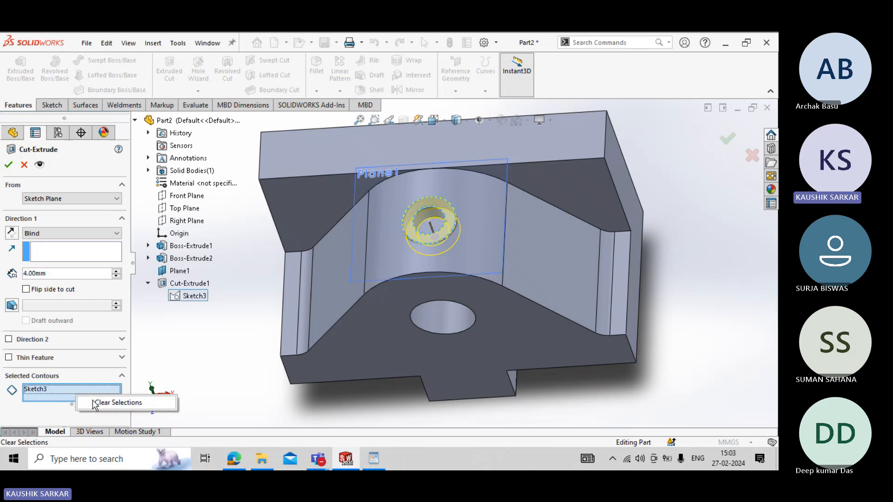
left_click(118, 403)
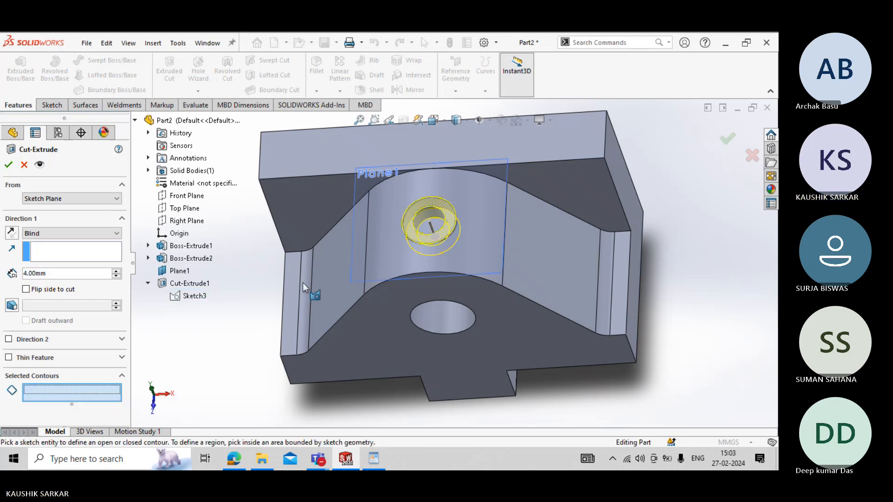
left_click(439, 231)
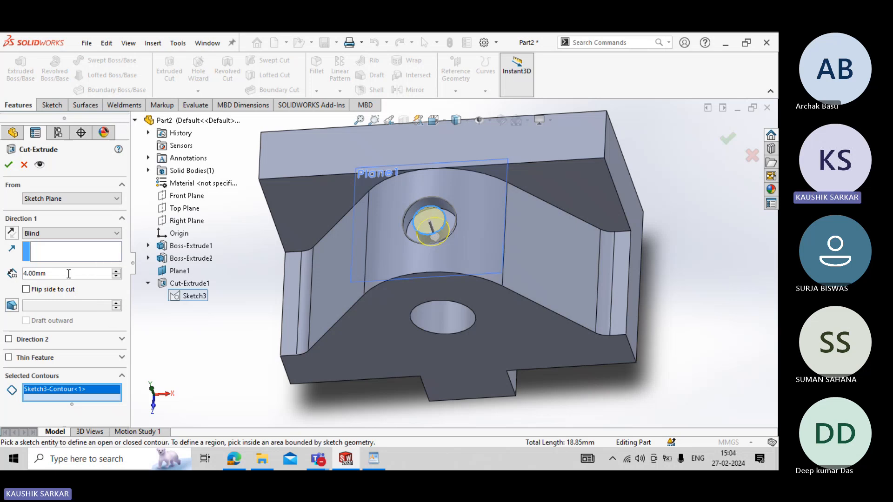
left_click(374, 459)
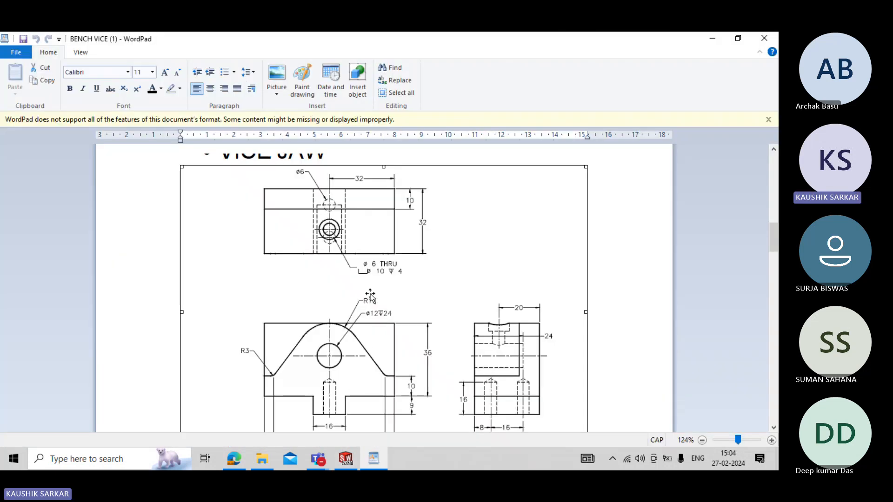
left_click(344, 466)
left_click(69, 233)
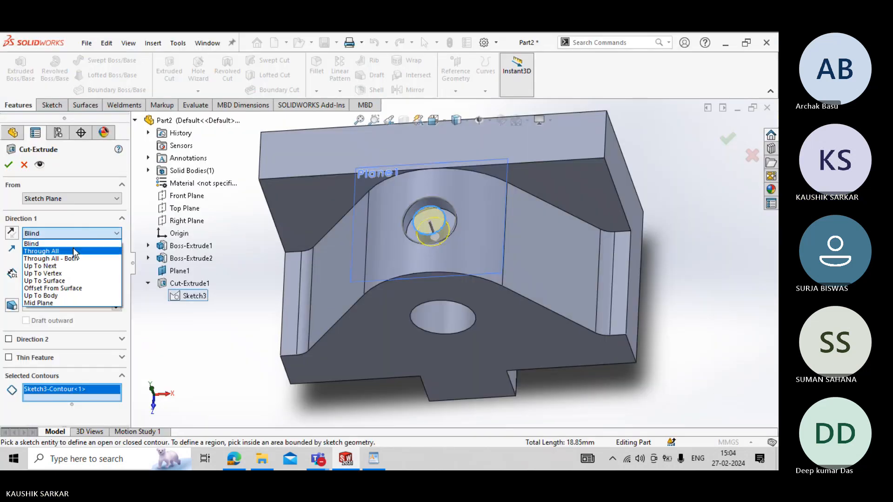
left_click(70, 251)
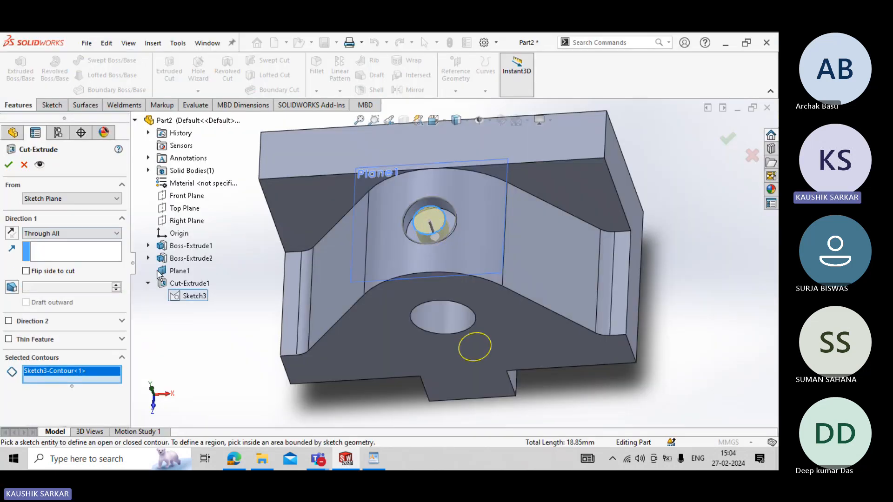
left_click(8, 164)
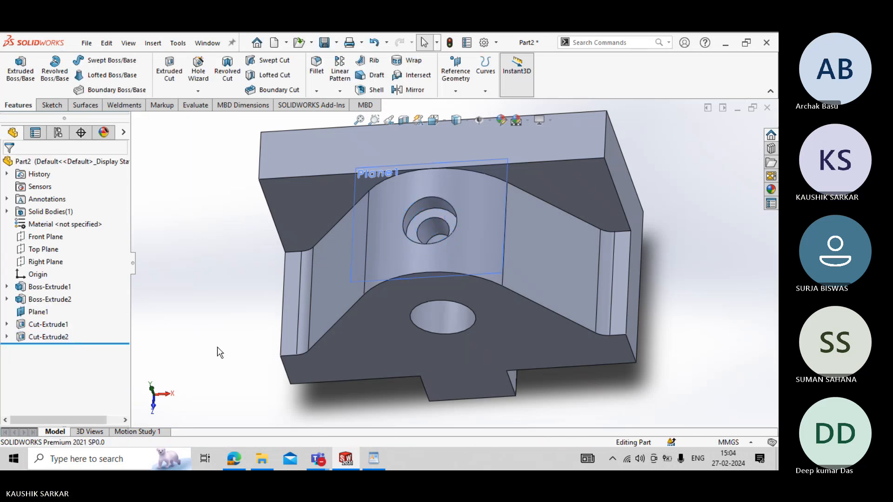
- Hide the reference plane Plane1 above the counterbored hole
middle_click_drag(220, 351, 154, 333)
scroll(171, 328, "up", 3)
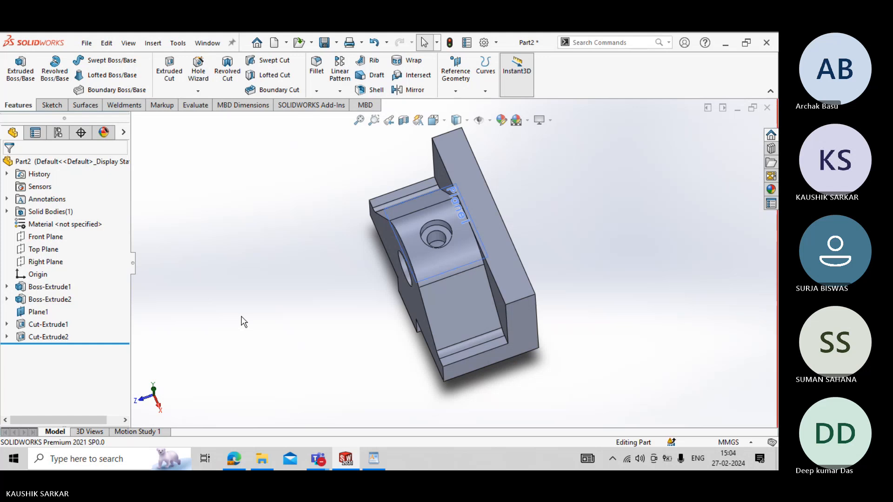
right_click(37, 312)
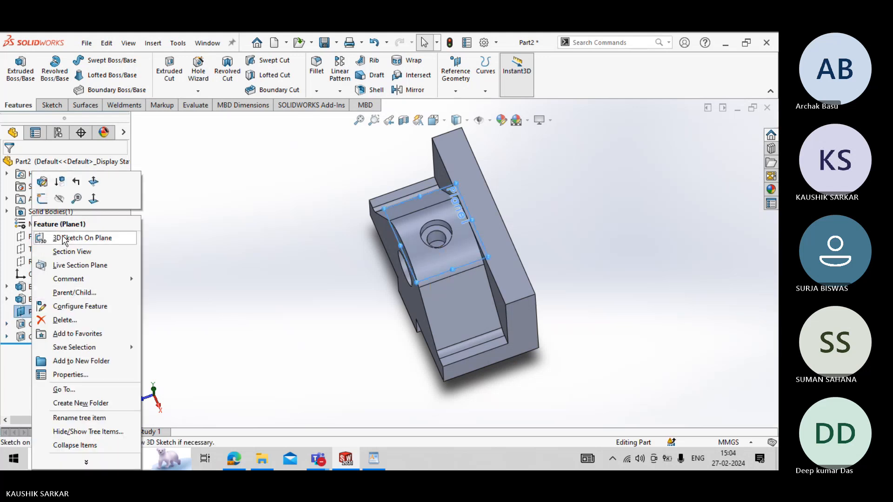
left_click(262, 321)
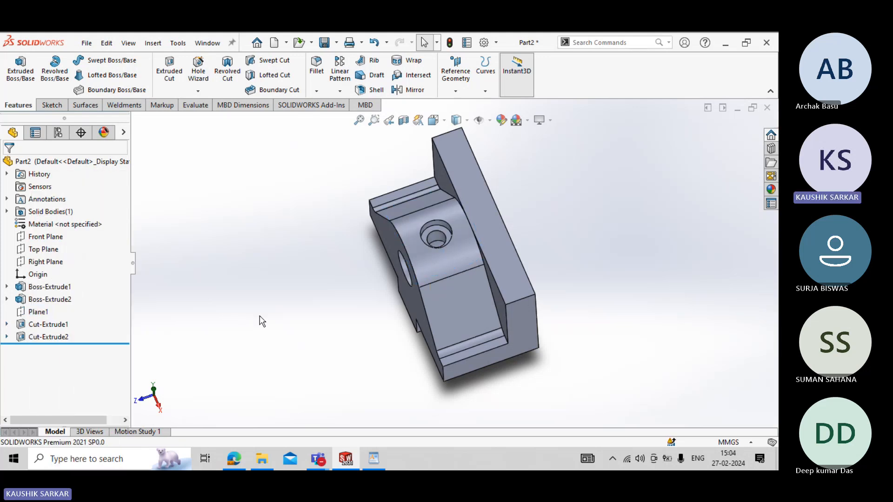
- Check the VICE JAW drawing and start a sketch on the underside face of the projecting tongue
mouse_move(356, 332)
middle_mouse_down()
mouse_move(301, 363)
mouse_move(363, 320)
middle_mouse_up()
left_click(373, 459)
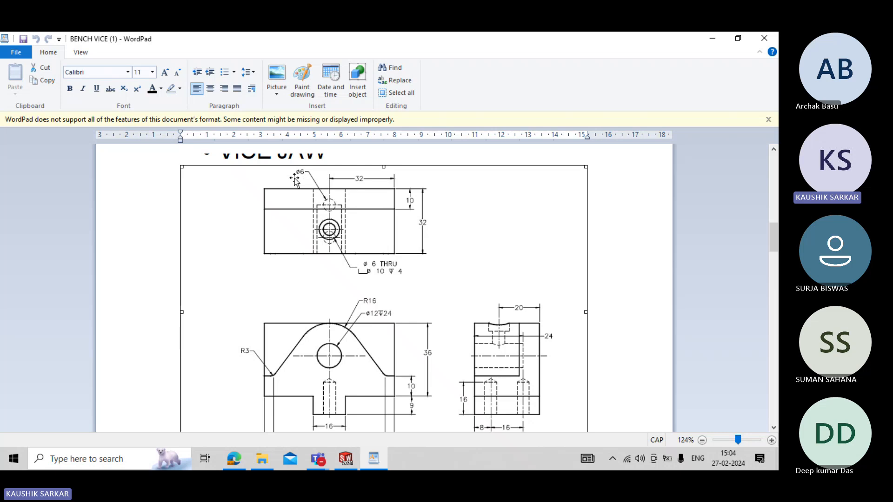
left_click(346, 459)
middle_click_drag(381, 374, 329, 176)
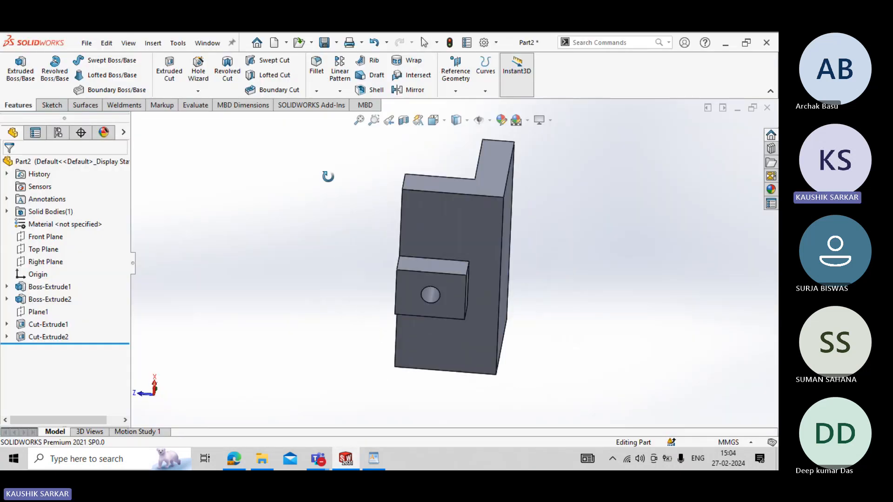
left_click(456, 294)
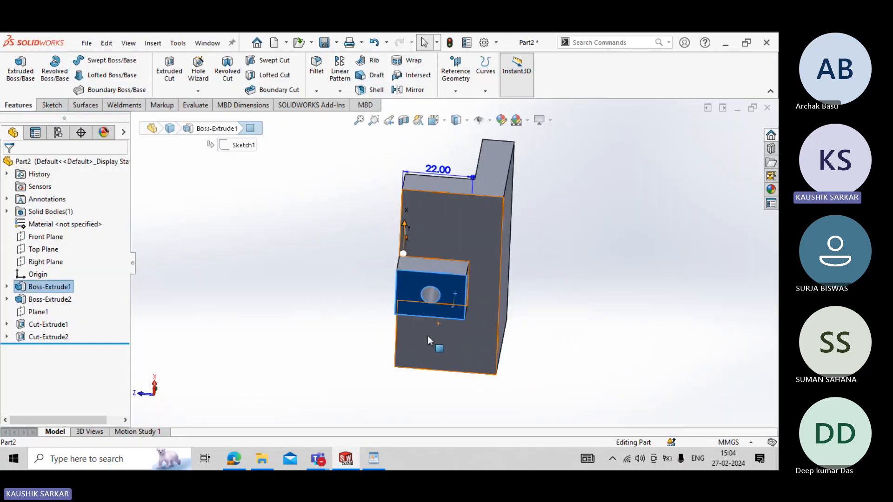
left_click(51, 105)
left_click(15, 69)
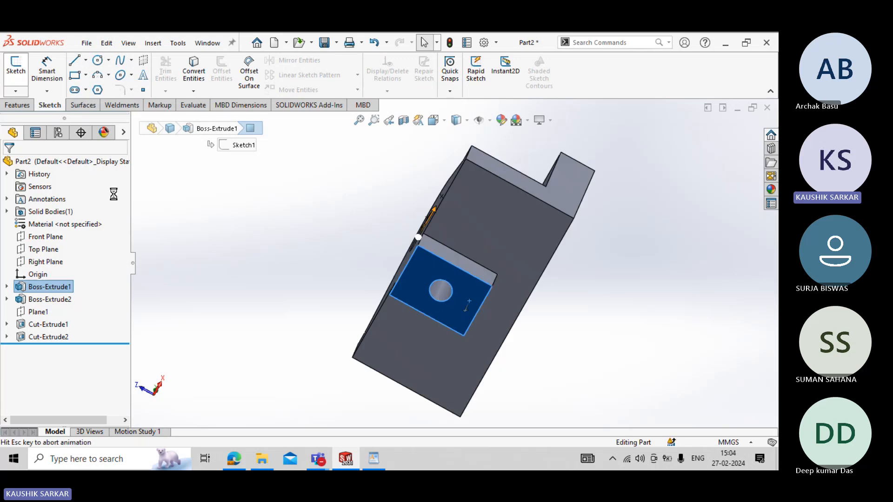
- Sketch two circles in line with the origin, one about 7.2 mm in diameter centred about 4.8 mm below it, the other about 26.9 mm below
left_click(98, 61)
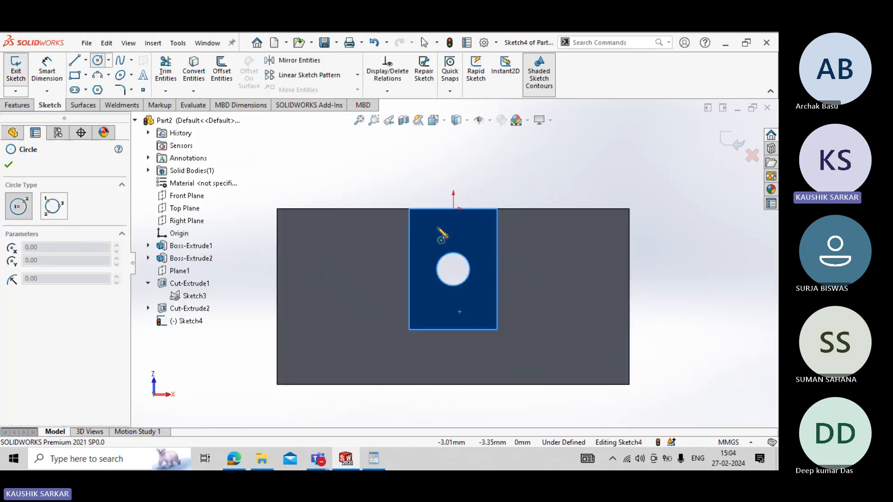
left_click(453, 236)
left_click(475, 253)
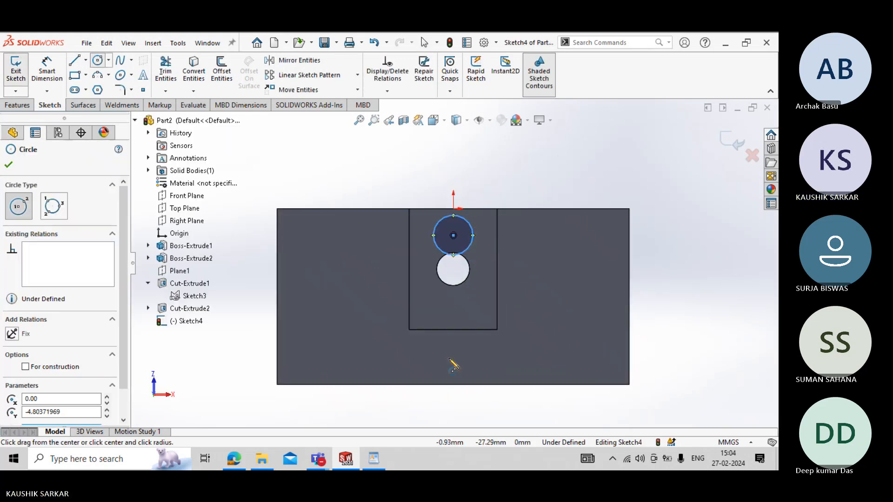
left_click(454, 357)
left_click(469, 360)
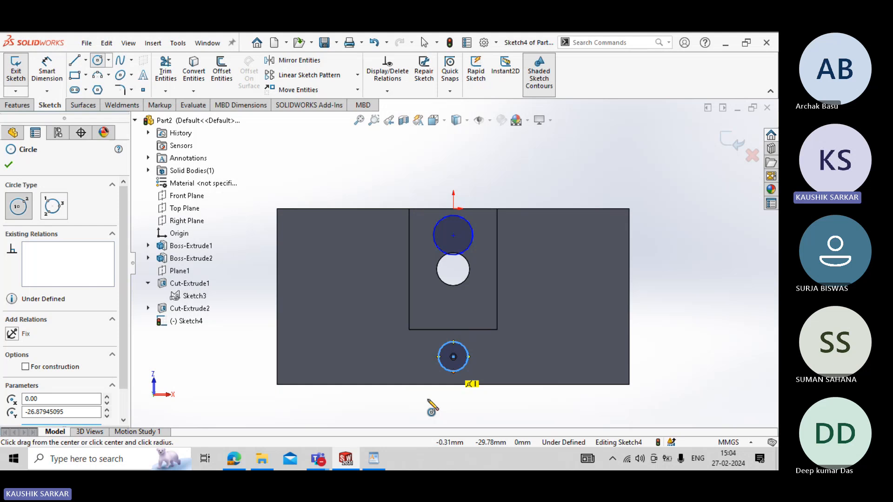
key("Escape")
- Add an Equal relation between the two sketched circles
left_click(438, 252)
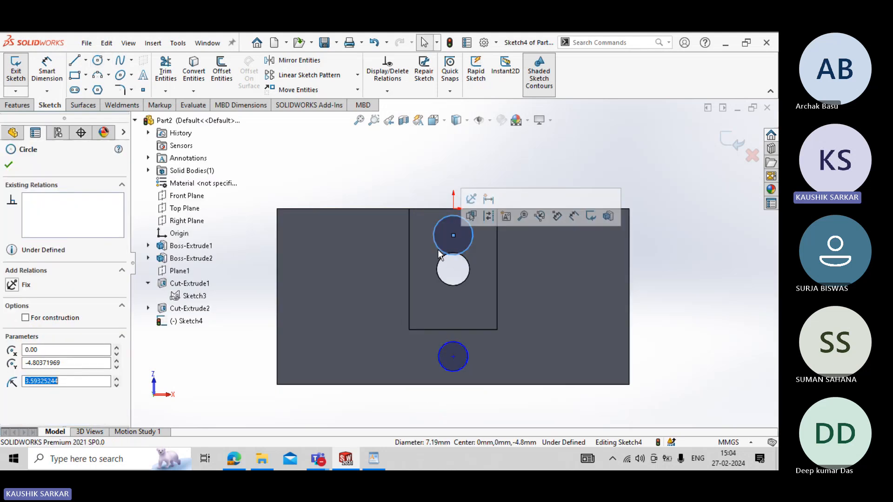
left_click(462, 354, "ctrl")
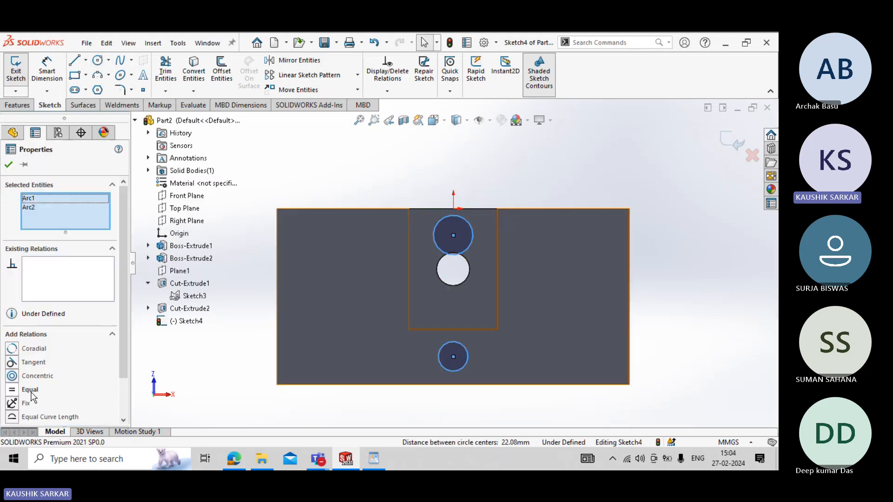
left_click(8, 166)
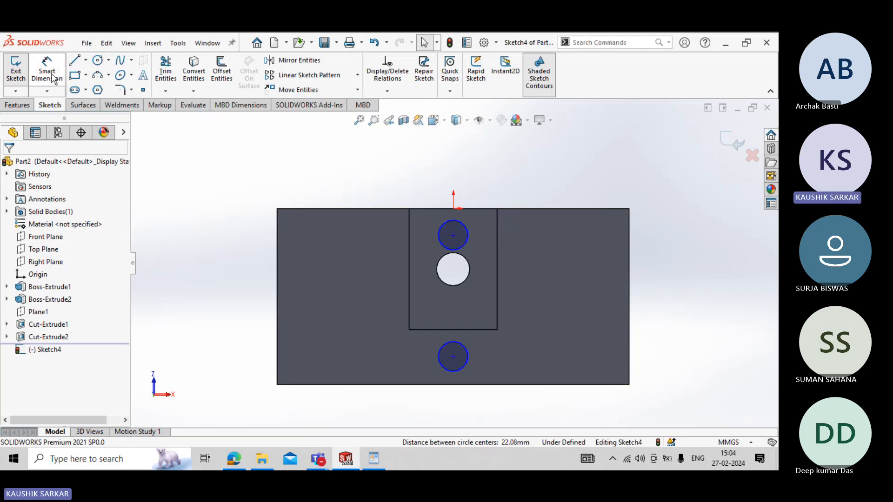
- Add a Vertical relation between the origin and the centre of the circle nearest to it
key("d")
key("Escape")
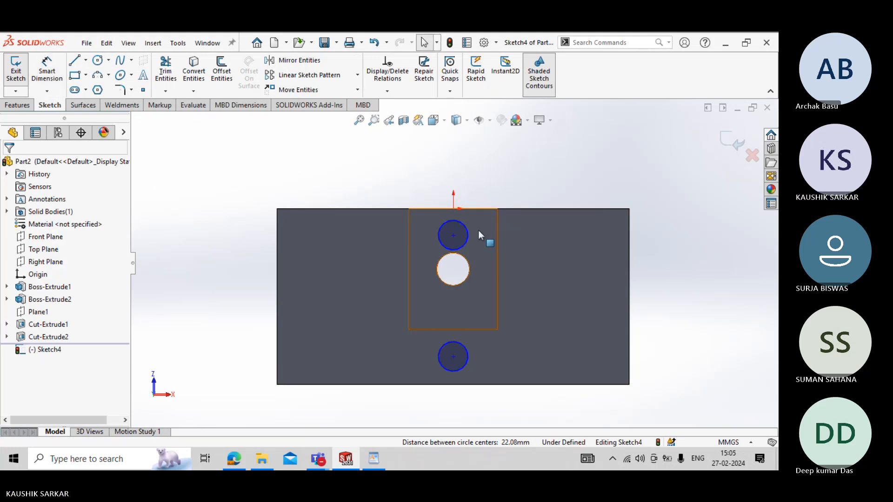
left_click(453, 209)
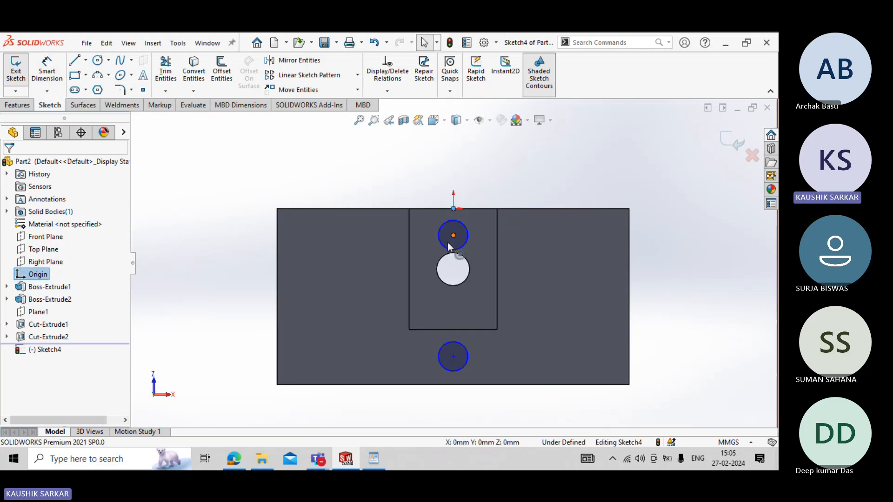
left_click(453, 235, "ctrl")
left_click(33, 364)
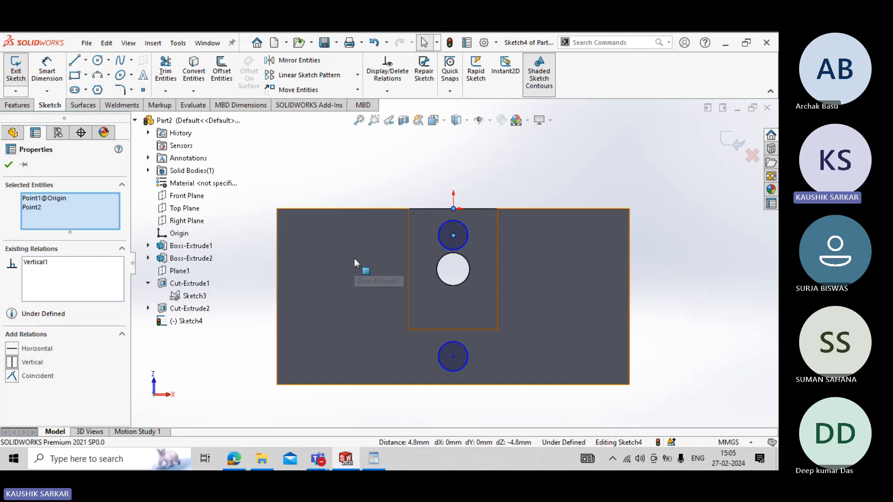
left_click(8, 164)
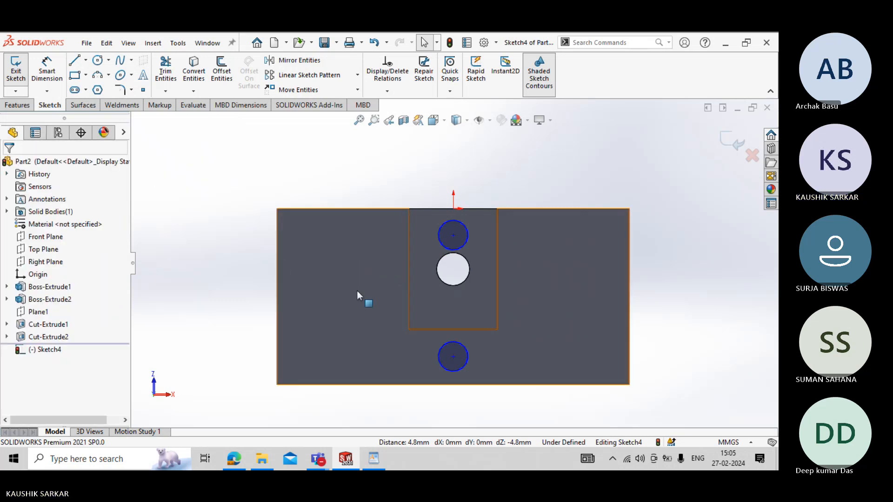
- Add a Vertical relation between the centres of the two sketched circles
left_click(454, 235)
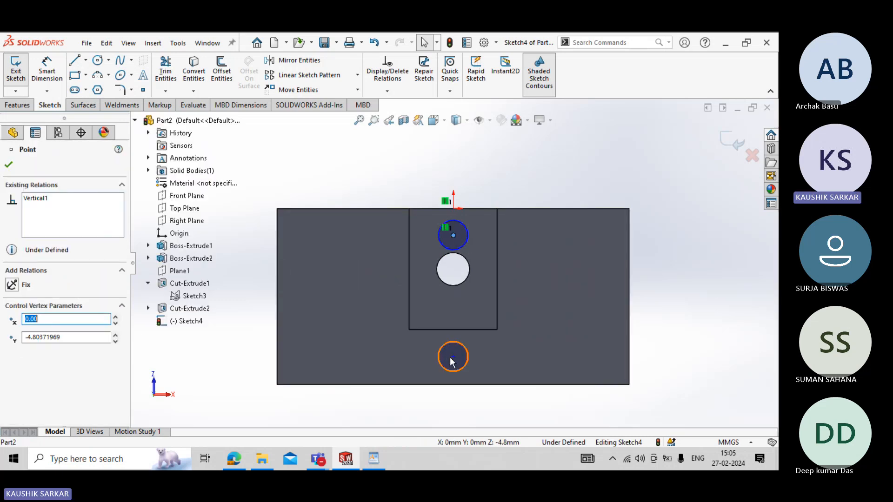
left_click(453, 357, "ctrl")
left_click(46, 363)
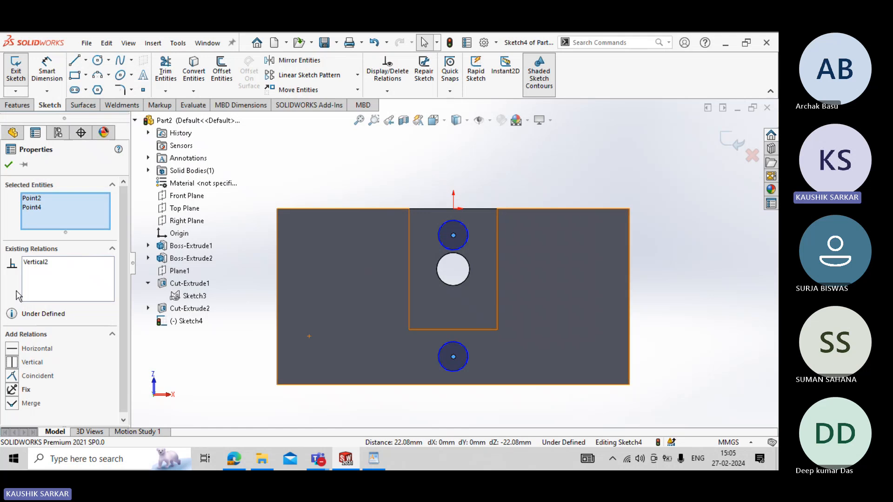
left_click(8, 165)
- Check the VICE JAW drawing and dimension the nearer circle's centre 8 mm from the body edge that passes through the origin
left_click(47, 70)
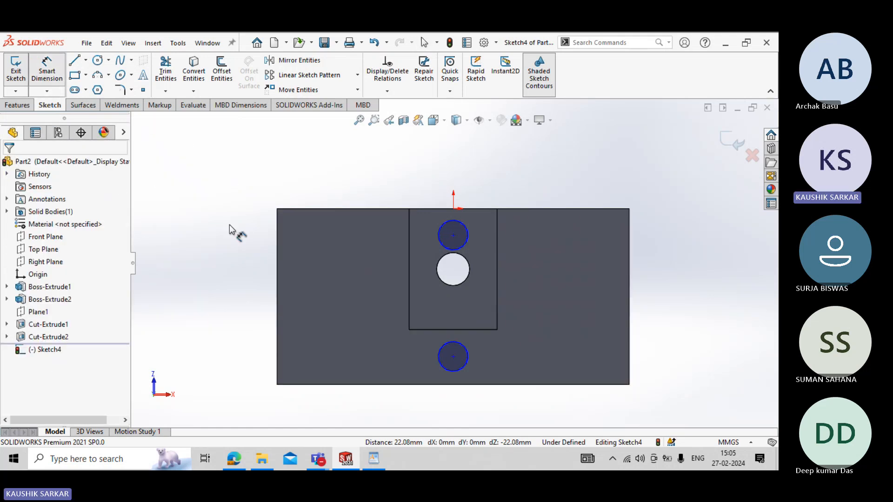
left_click(374, 459)
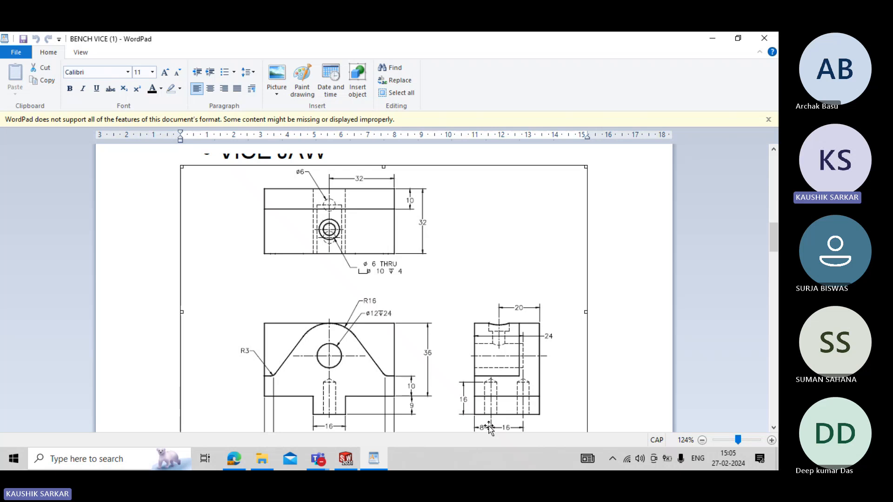
key("alt+Tab")
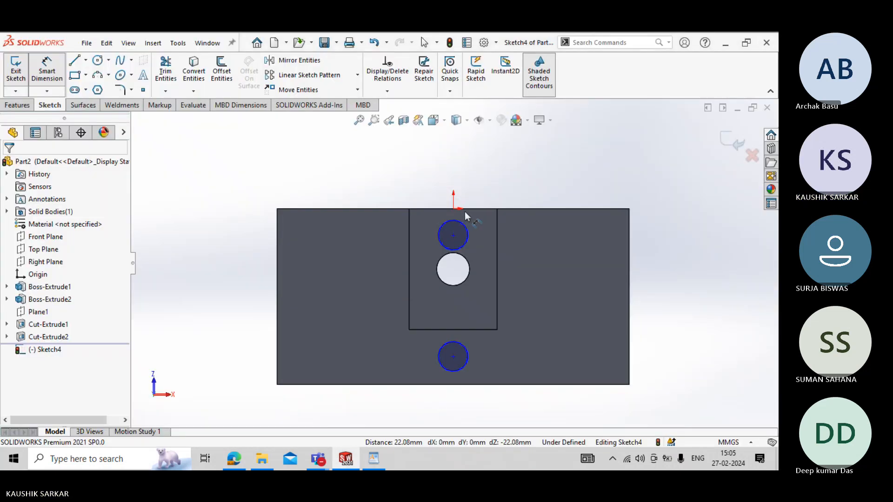
left_click(516, 210)
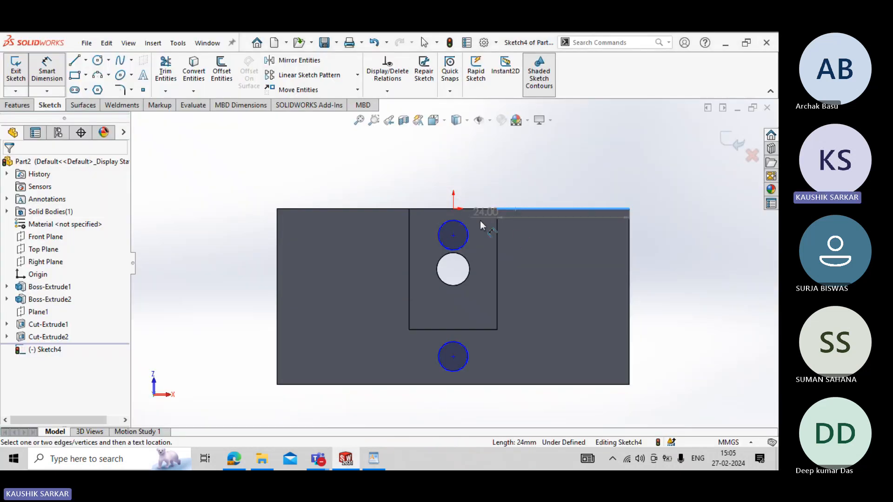
left_click(456, 233)
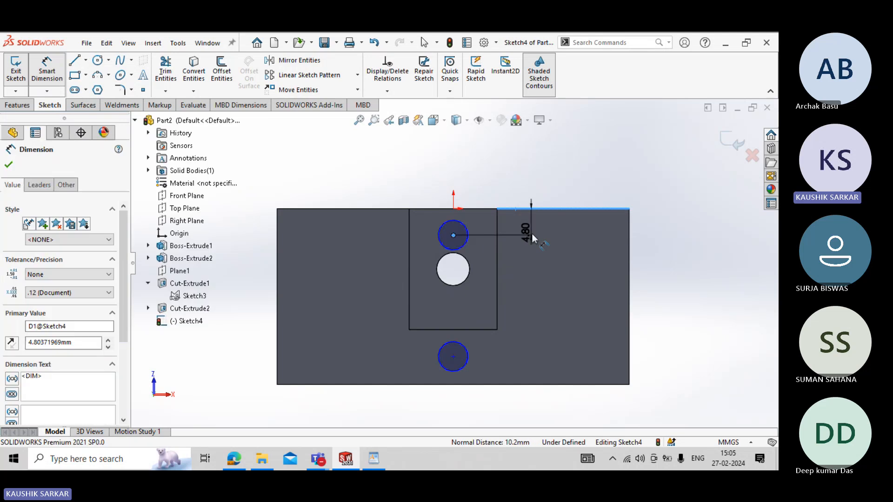
left_click(531, 233)
type("8")
key("Return")
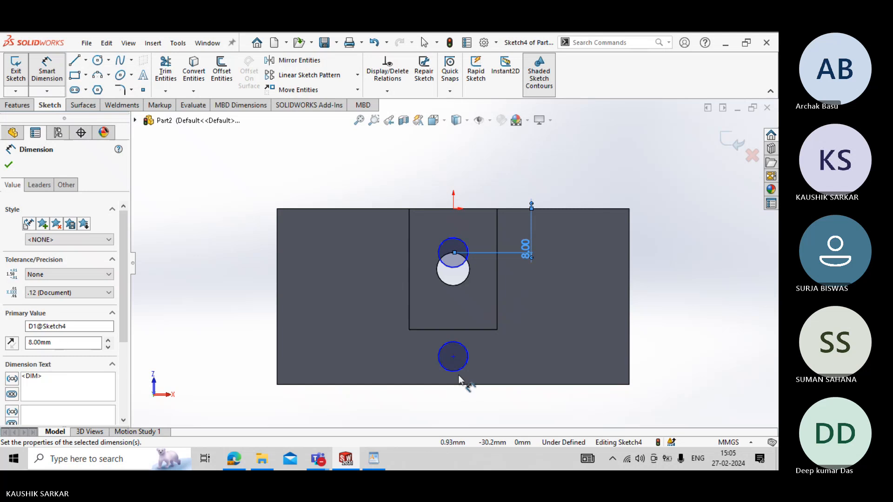
- Orbit to the jaw's underside and check the VICE JAW side view for the spacing of the two underside holes
middle_click_drag(463, 356, 440, 393)
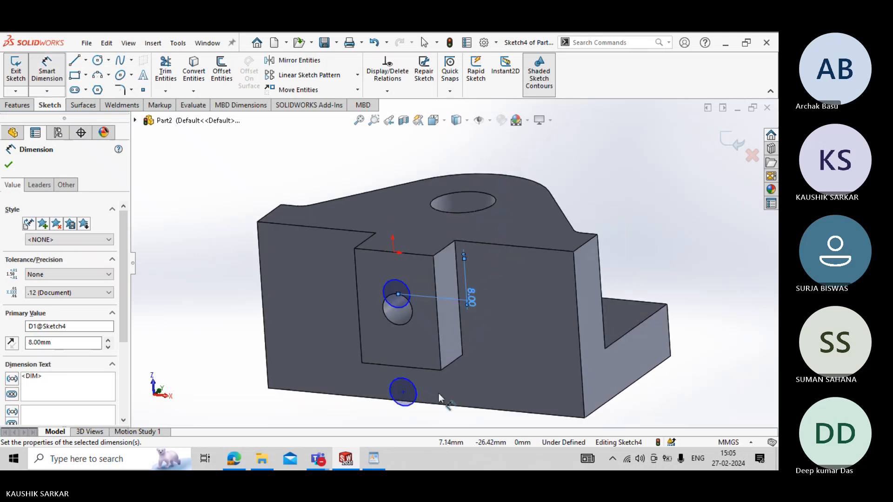
key("alt+Tab")
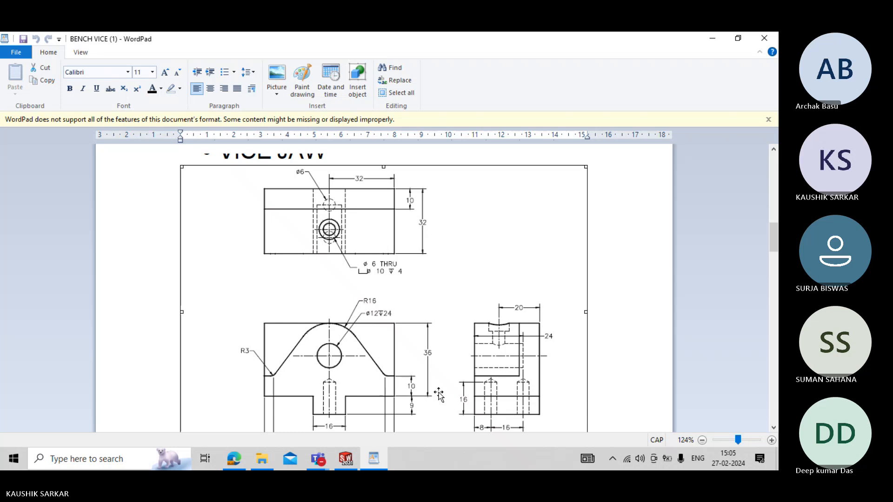
key("alt+Tab")
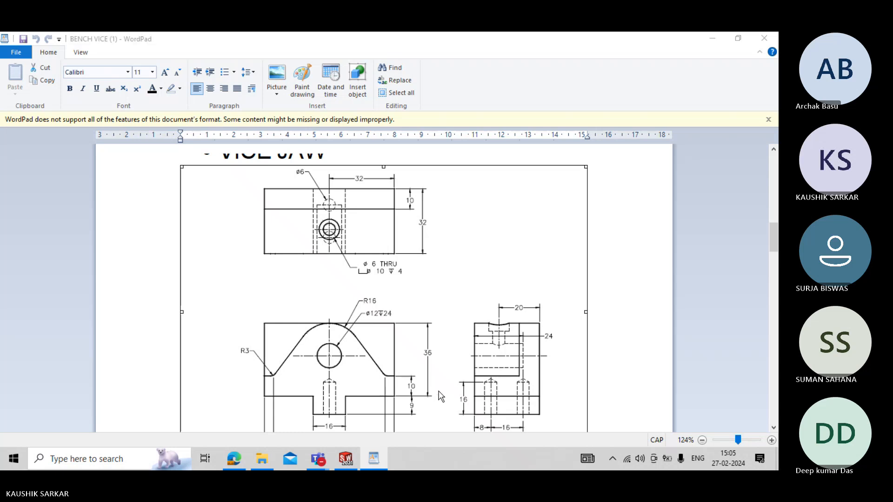
key("alt+Tab")
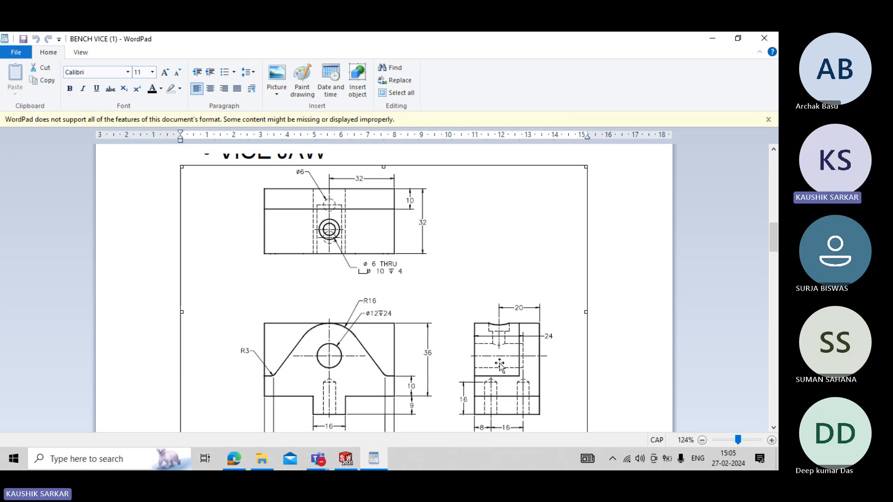
key("alt+Tab")
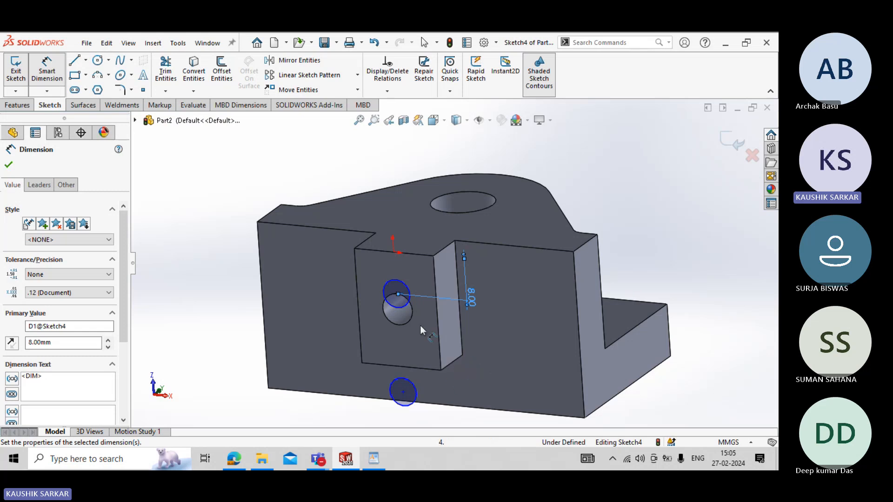
left_click(399, 296)
left_click(398, 377)
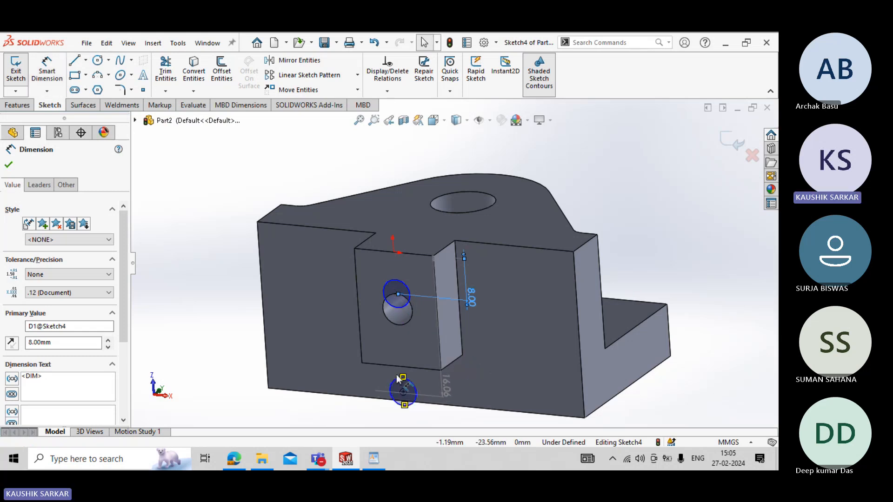
key("Escape")
key("Escape")
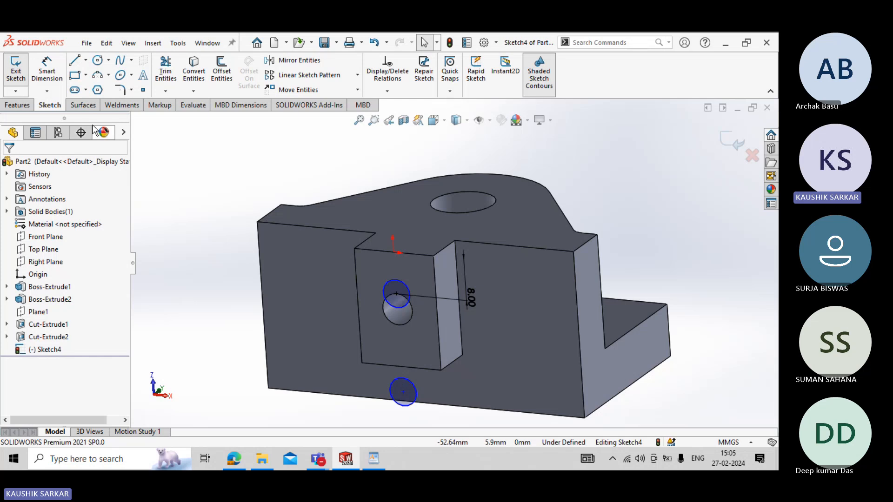
- Dimension the distance between the two circle centres as 16 mm
left_click(47, 70)
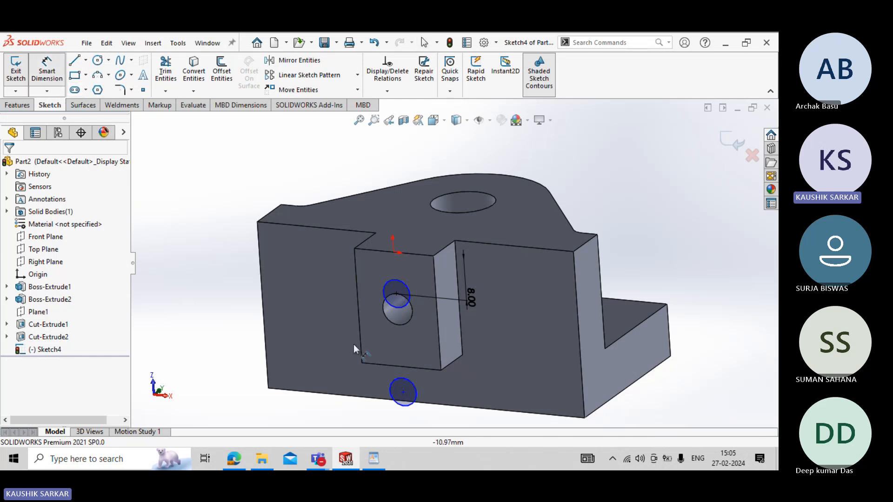
left_click(396, 294)
left_click(403, 392)
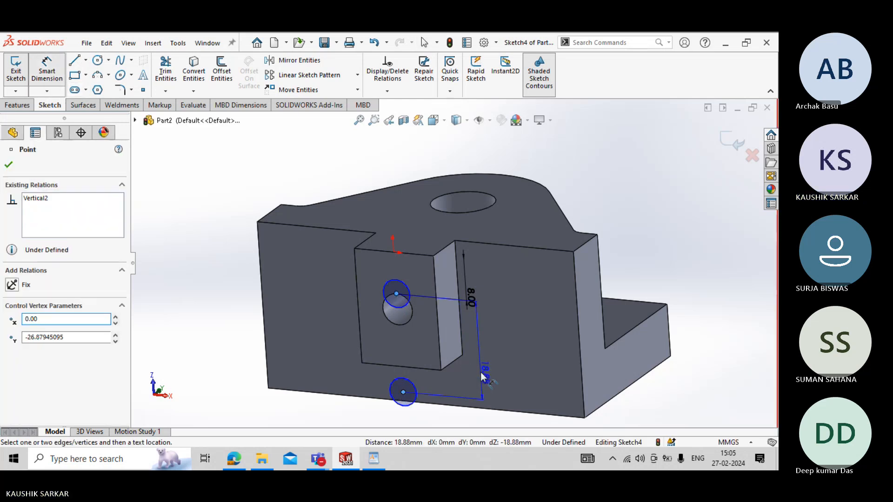
left_click(481, 372)
type("1")
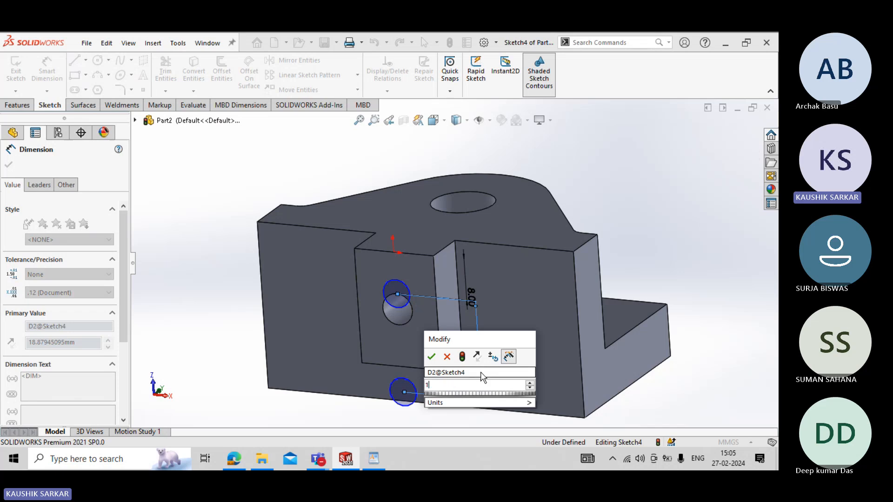
type("6")
key("Return")
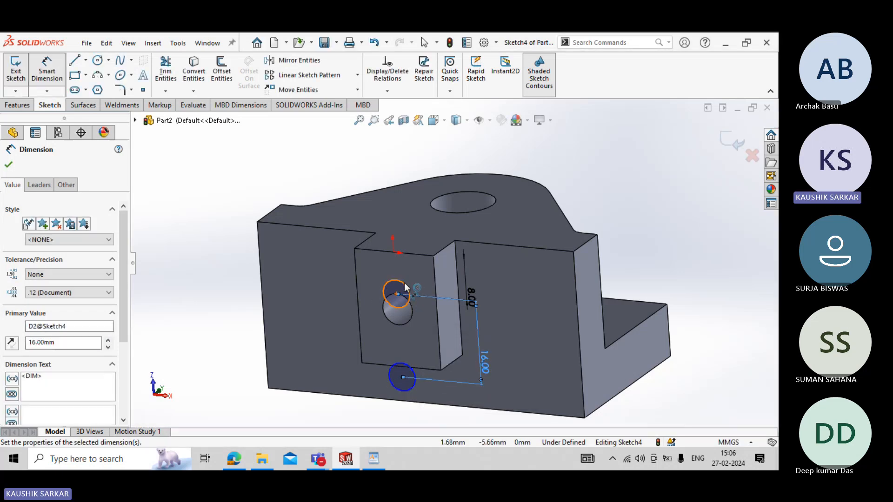
- Set the diameter of the equal circles to 6 mm and exit the sketch
left_click(404, 283)
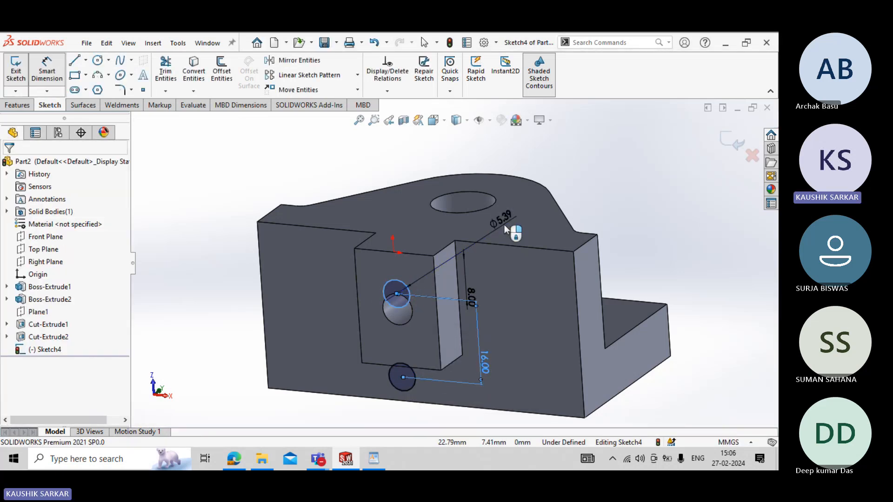
left_click(504, 224)
type("6")
key("Return")
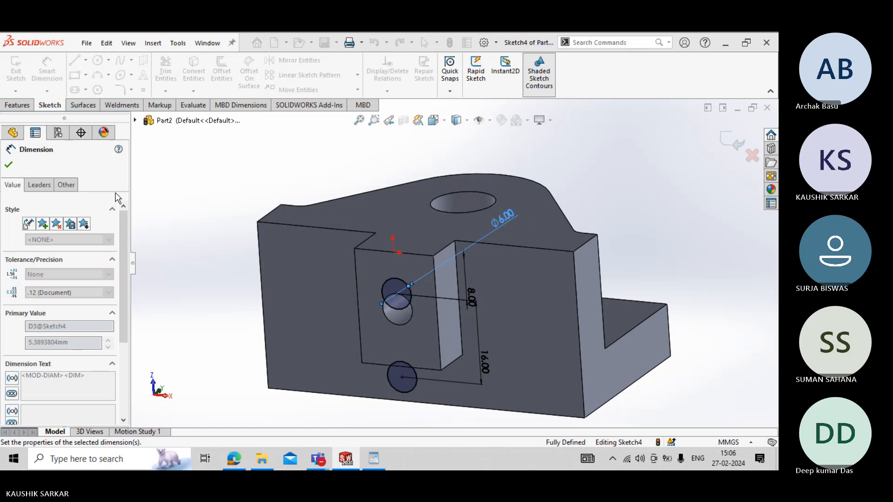
left_click(8, 165)
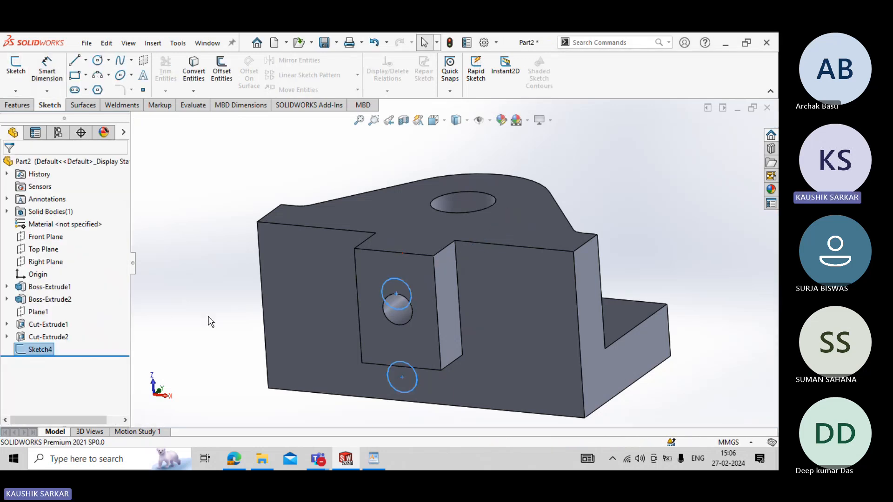
- Cut-extrude the two 6 mm circles into the jaw with a Blind depth of 16 mm
left_click(17, 106)
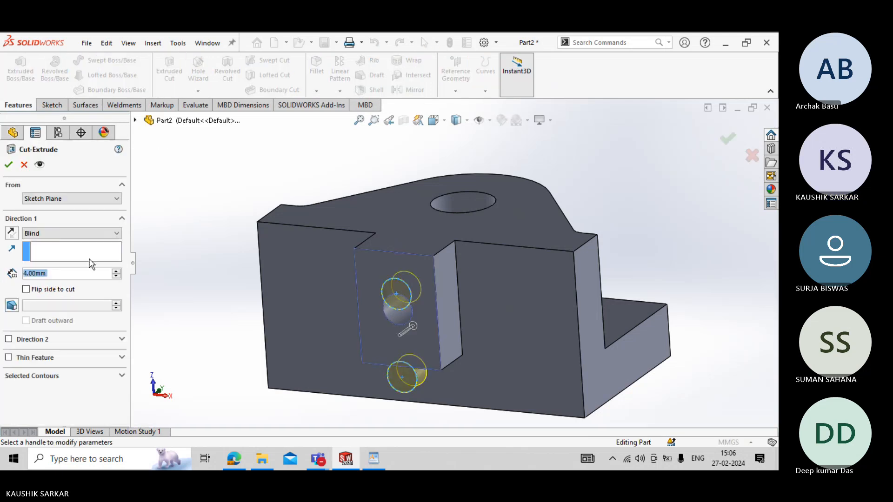
left_click(72, 275)
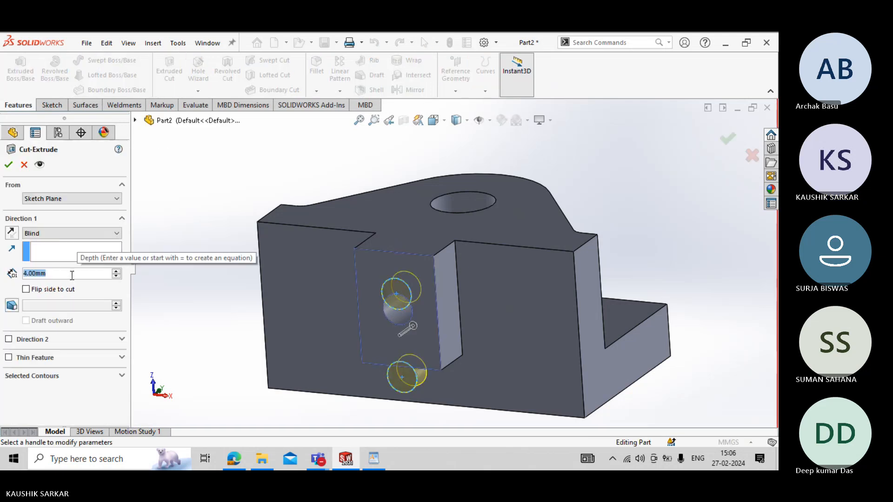
type("16")
key("Return")
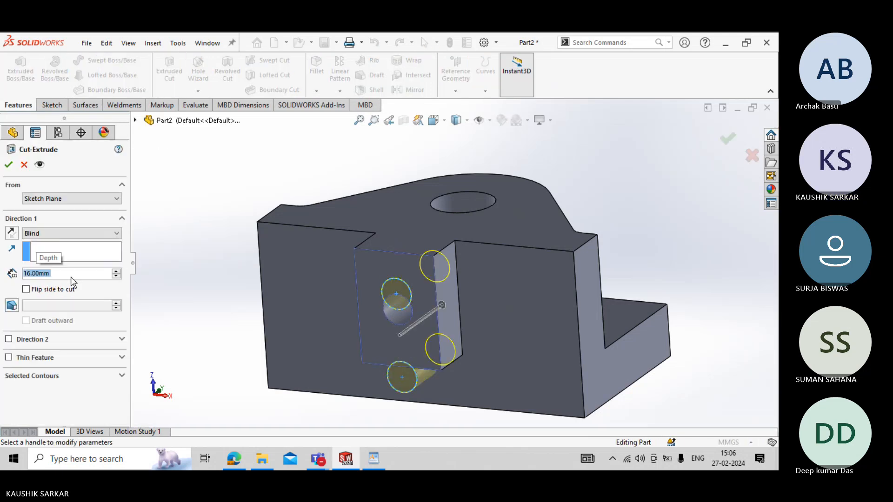
left_click(9, 164)
- Change the counterbore's 6 mm cut to end Up To Surface at the inner face of the 12 mm bore
left_click(232, 281)
middle_click_drag(232, 281, 225, 289)
middle_click_drag(281, 287, 204, 344)
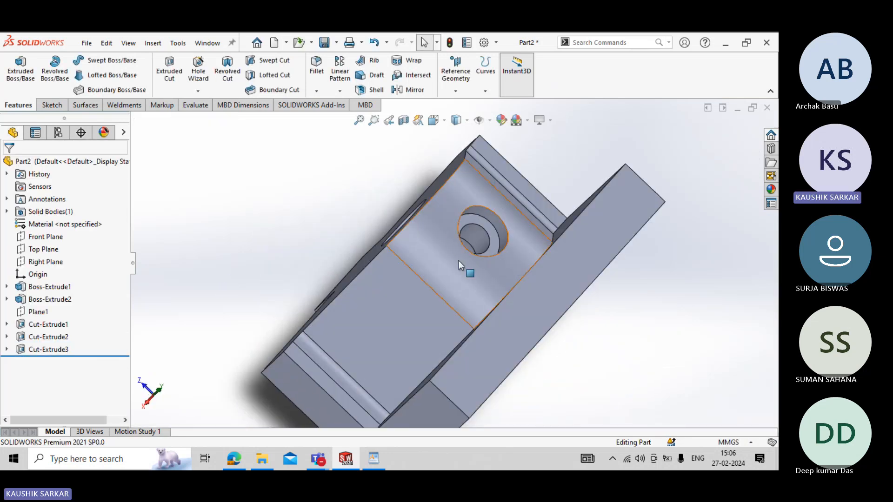
left_click(7, 324)
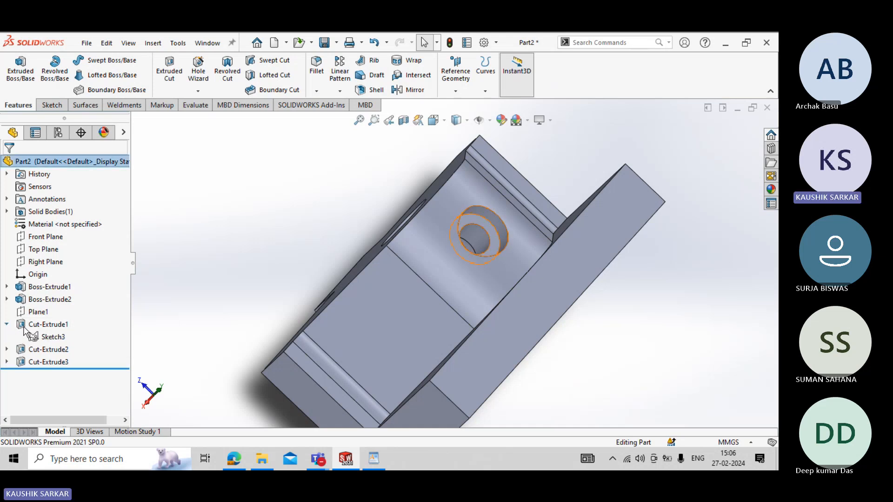
left_click(6, 350)
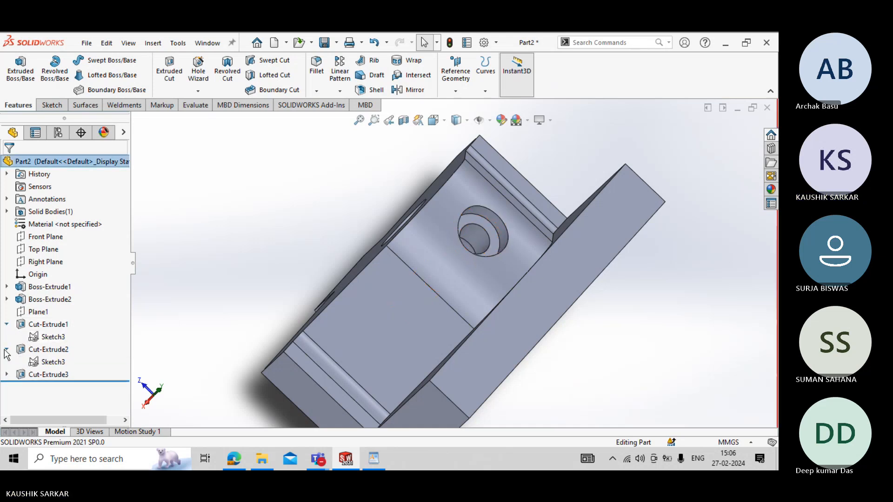
right_click(57, 353)
left_click(84, 198)
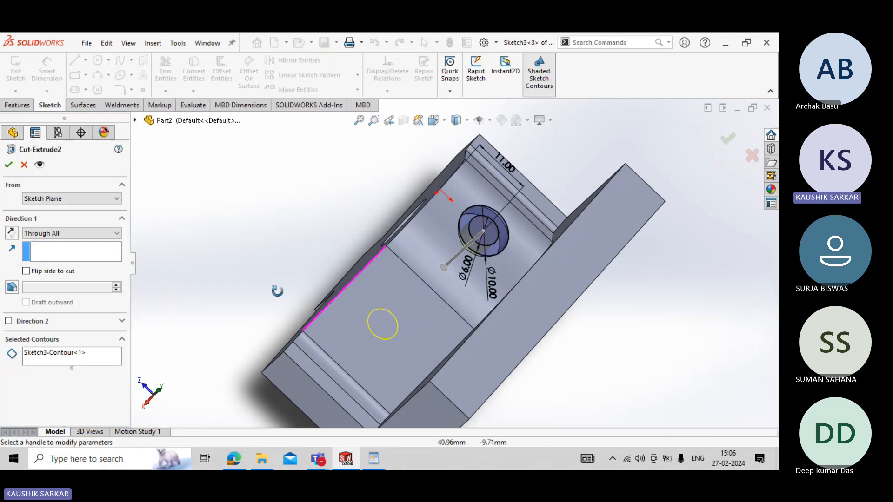
middle_click_drag(278, 289, 309, 311)
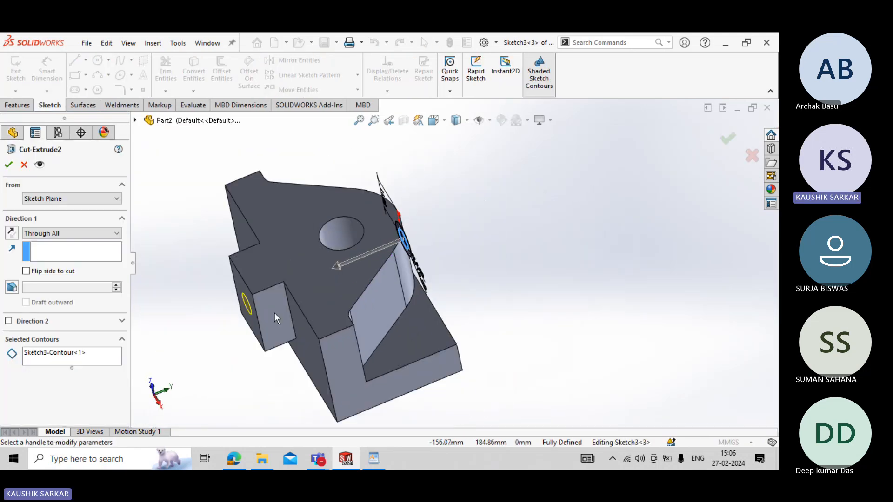
left_click(76, 238)
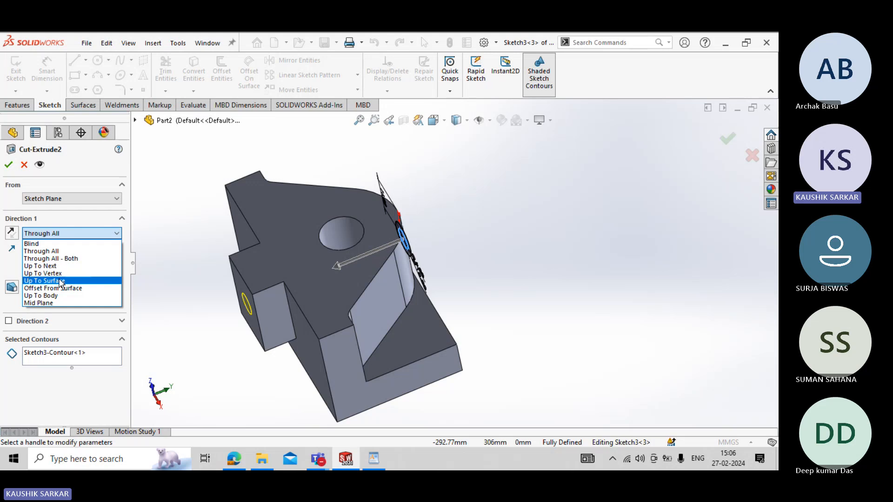
left_click(56, 280)
middle_click_drag(200, 284, 194, 315)
scroll(344, 269, "down", 4)
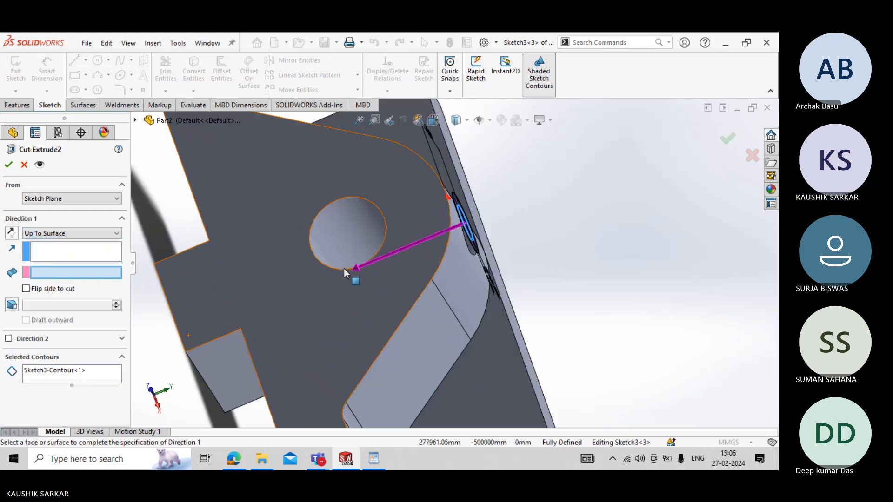
middle_click_drag(345, 269, 430, 227)
left_click(432, 226)
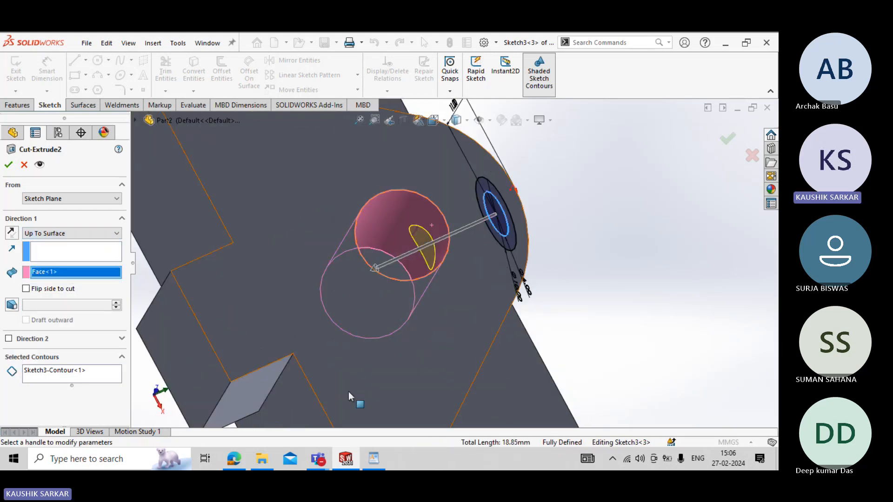
left_click(372, 459)
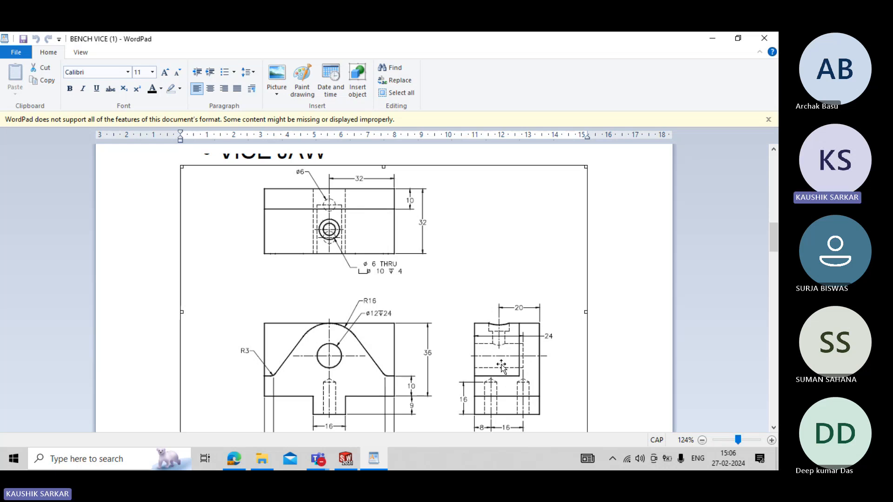
left_click(346, 460)
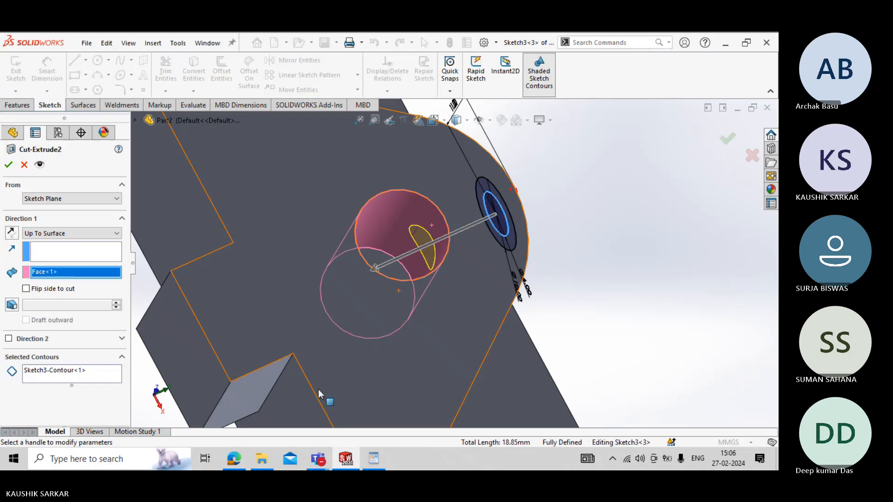
left_click(9, 165)
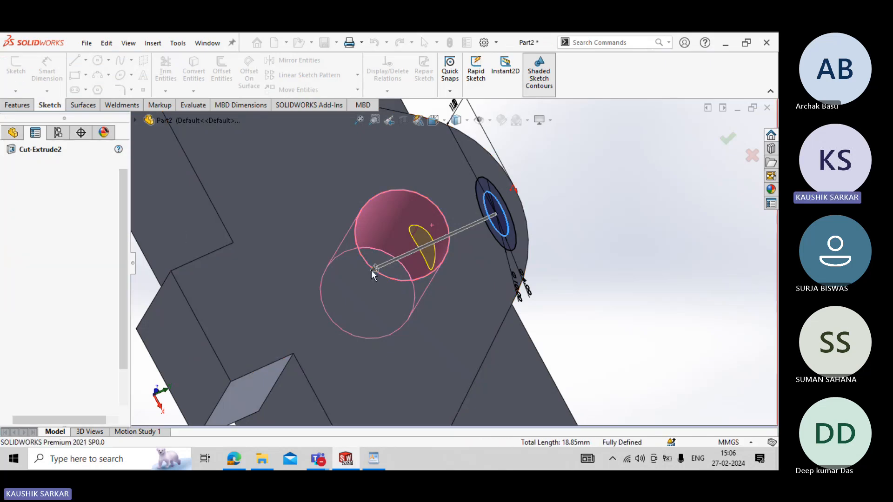
- Inspect the counterbored hole and review its cuts by rolling the feature history back to Plane1 and forward again
middle_click_drag(406, 269, 432, 247)
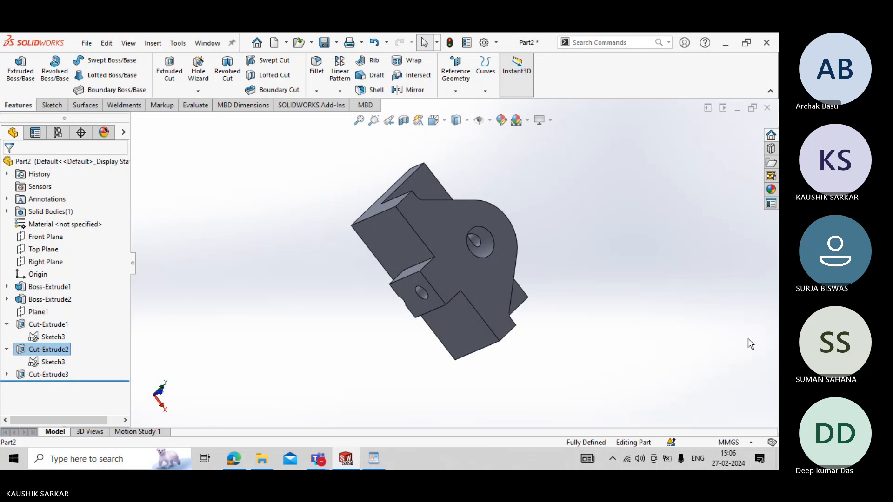
key("alt+Tab")
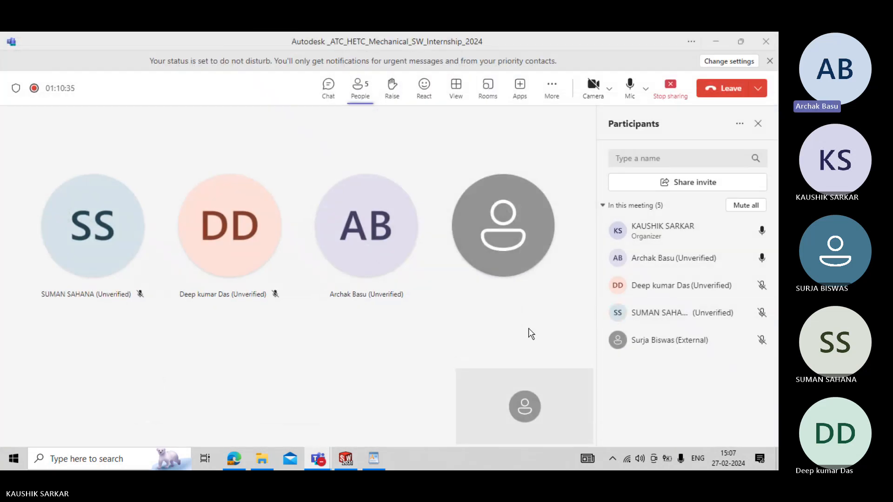
left_click(720, 39)
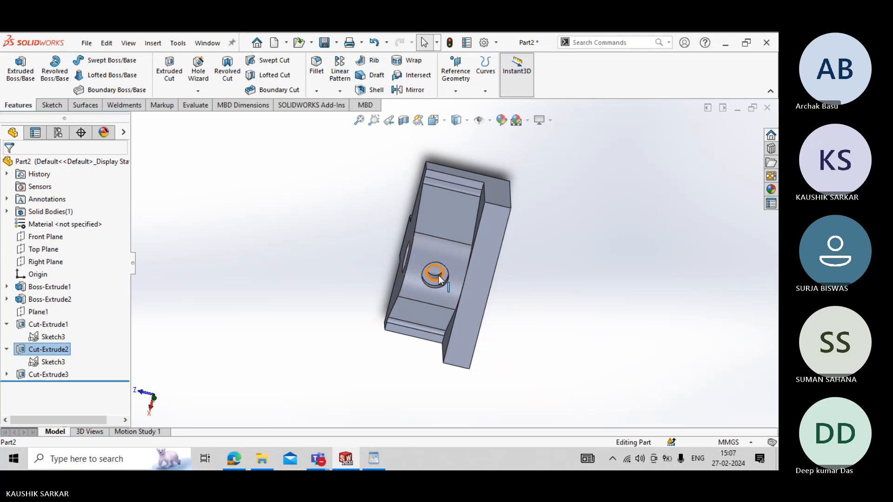
scroll(437, 279, "up", 4)
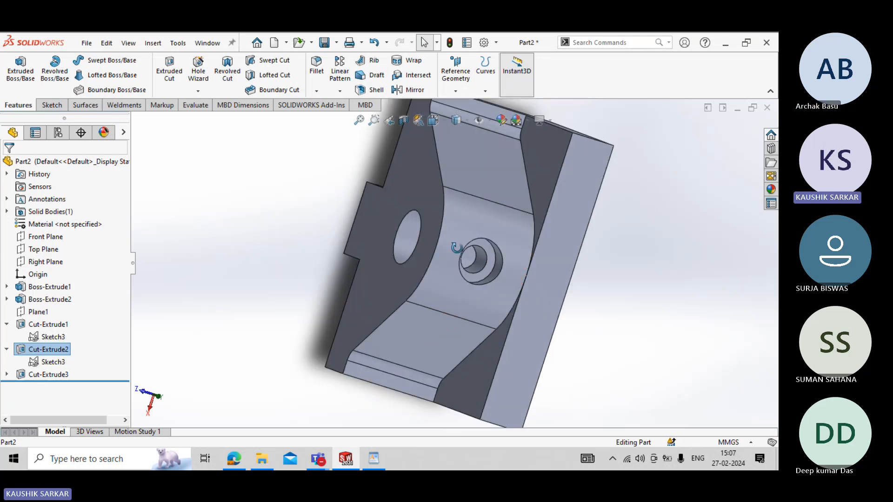
middle_click_drag(457, 247, 521, 214)
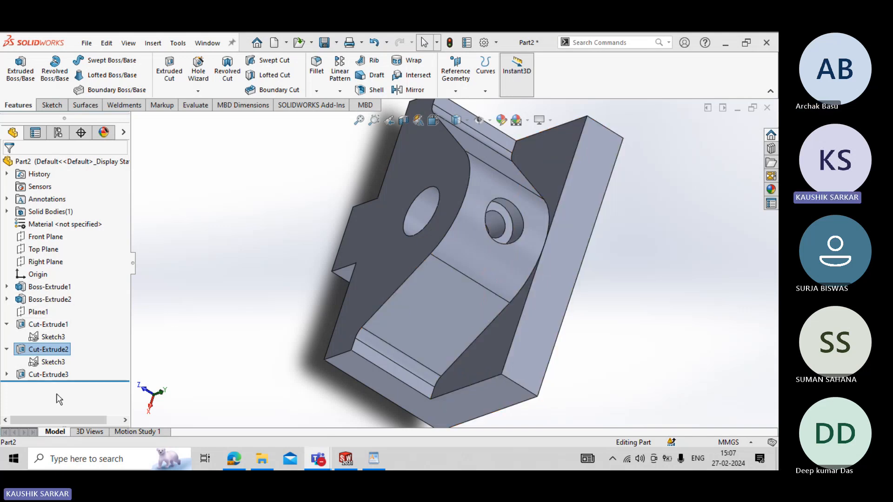
left_click_drag(69, 381, 82, 312)
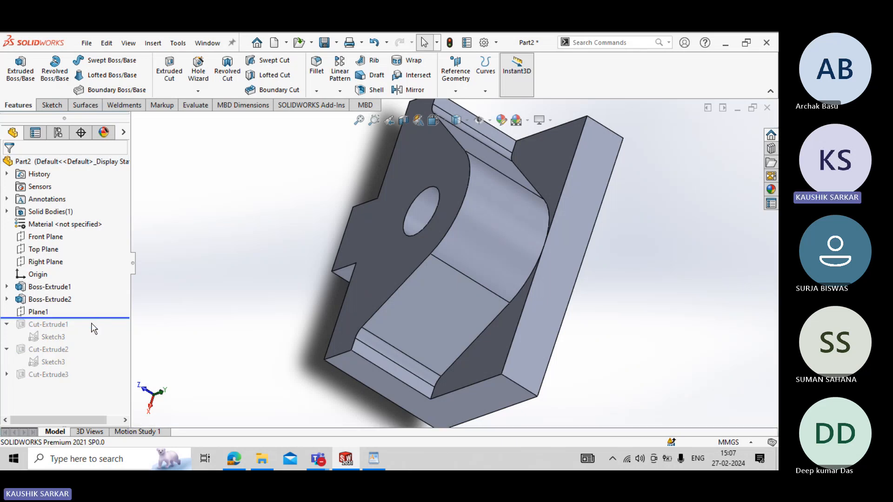
left_click_drag(96, 313, 82, 378)
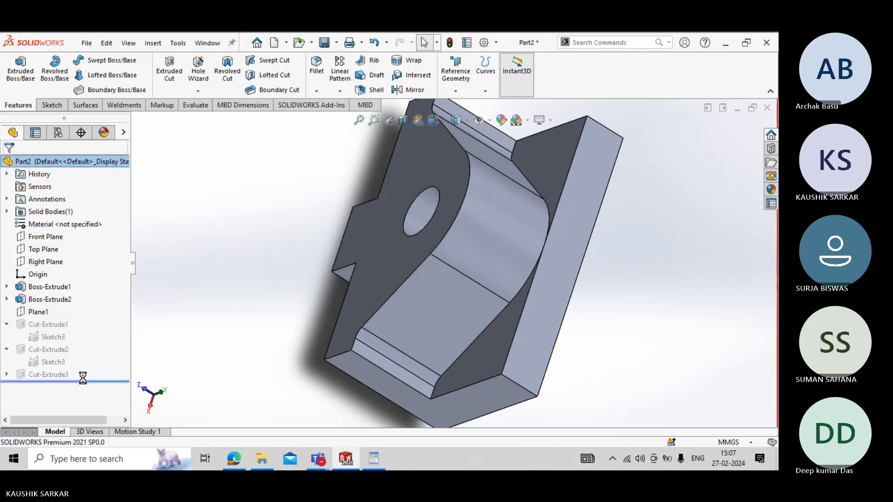
mouse_move(393, 205)
middle_mouse_down()
mouse_move(379, 209)
mouse_move(391, 208)
middle_mouse_up()
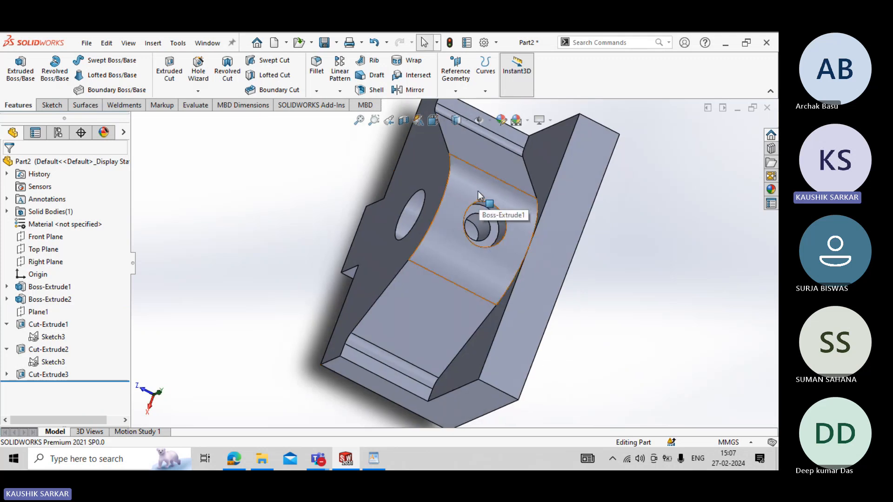
middle_click_drag(478, 192, 470, 224)
left_click(469, 225)
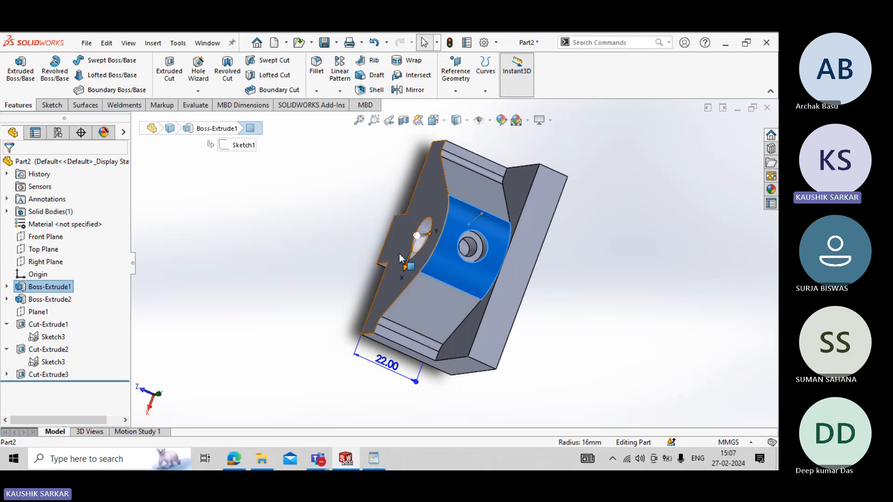
left_click(379, 163)
left_click(447, 93)
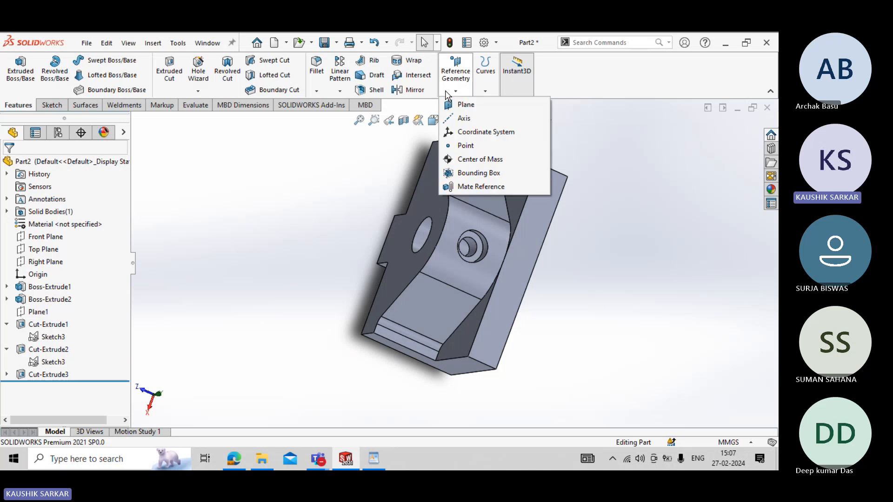
left_click(466, 105)
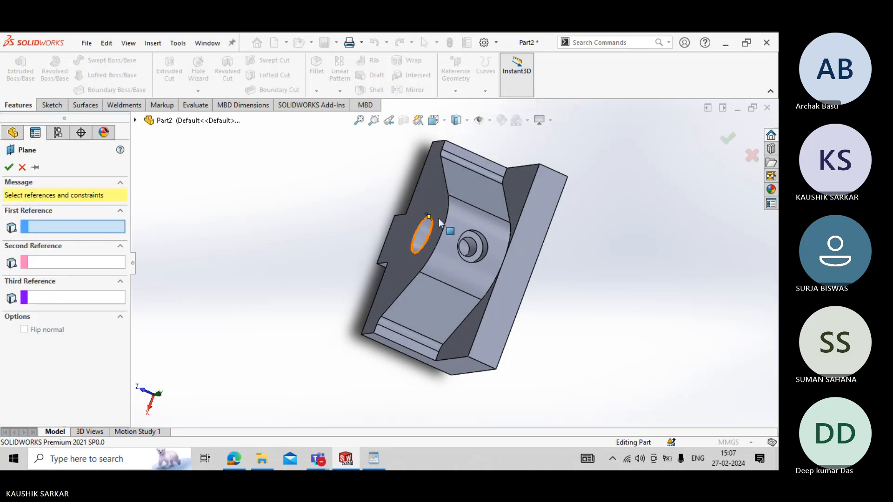
left_click(473, 240)
middle_click_drag(234, 315, 265, 199)
scroll(510, 201, "down", 4)
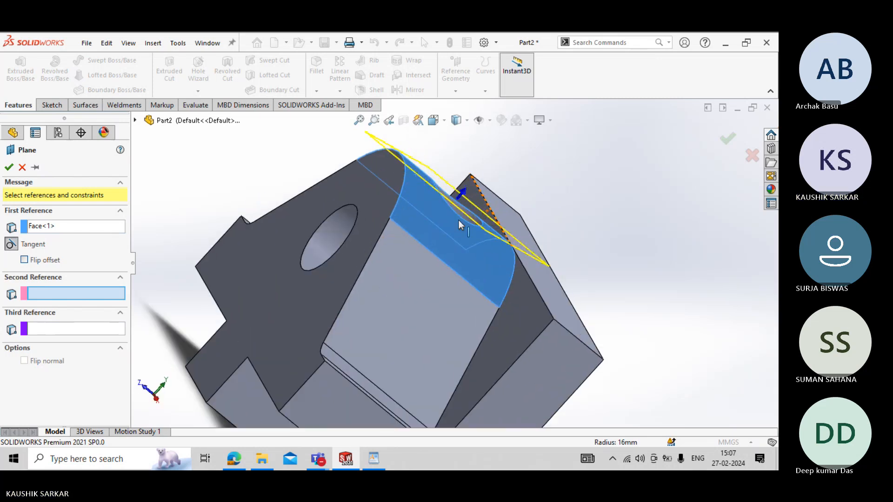
scroll(409, 231, "up", 3)
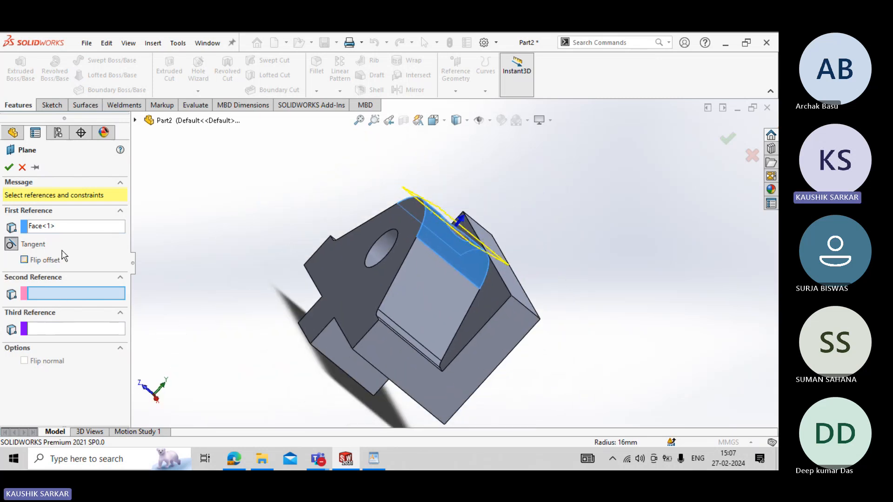
left_click(135, 120)
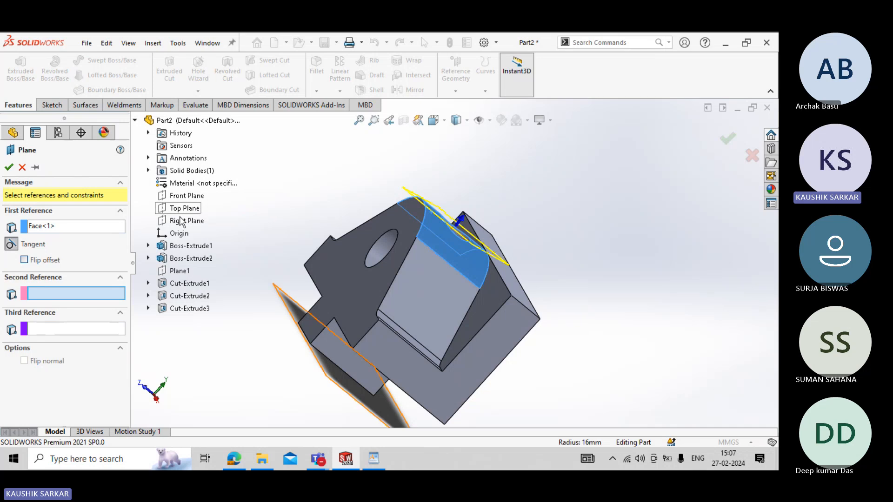
left_click(182, 221)
middle_click_drag(299, 239, 357, 168)
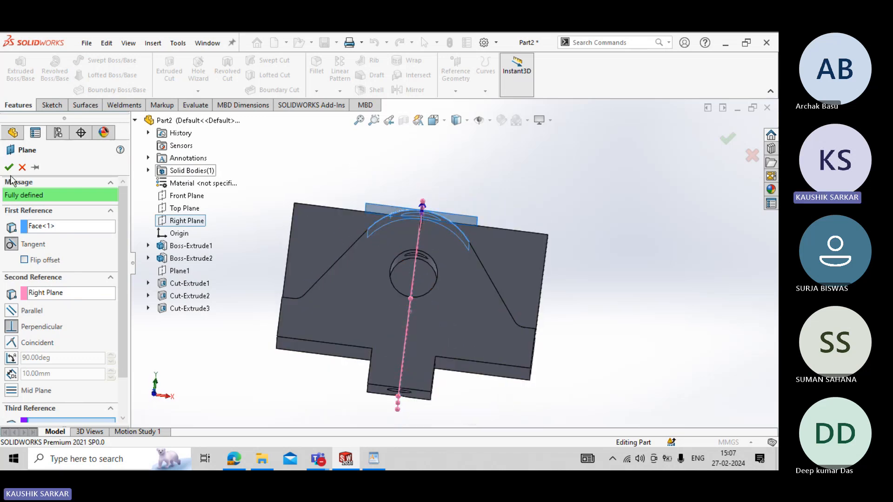
left_click(22, 168)
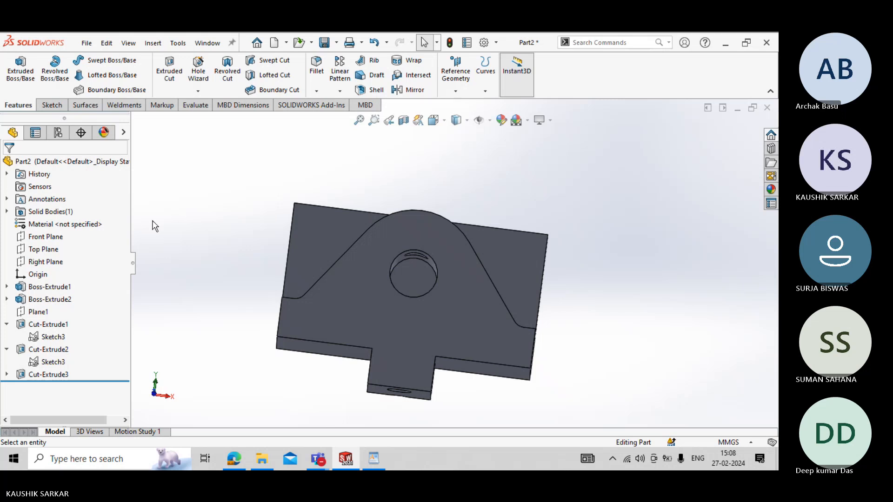
- Open the counterbore's sketch, compare its circles with the top view in the VICE JAW drawing, and exit the sketch
right_click(66, 339)
left_click(72, 245)
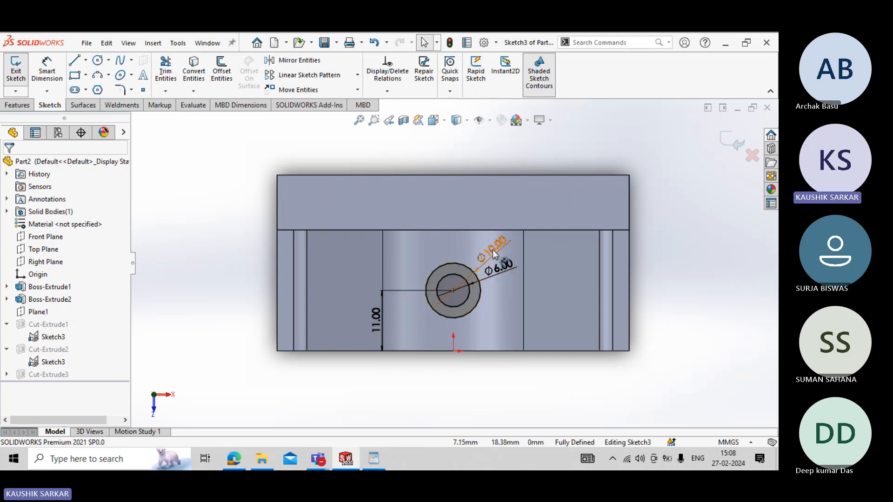
left_click(374, 459)
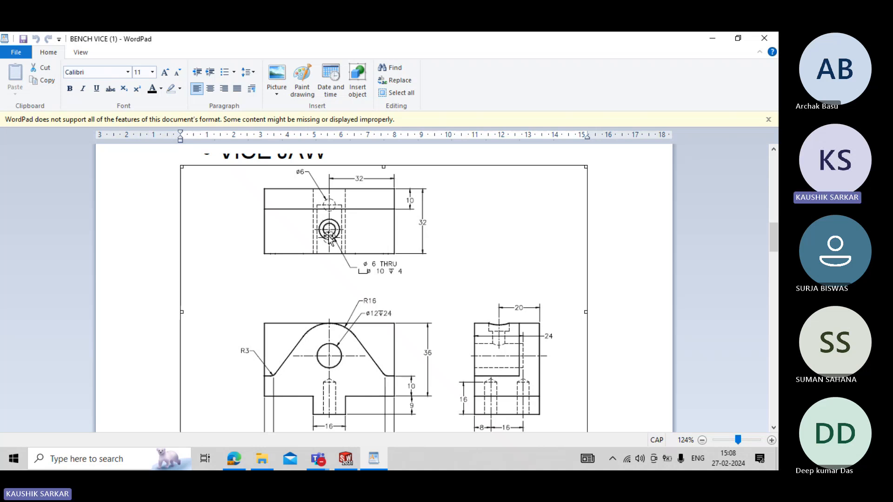
left_click(353, 466)
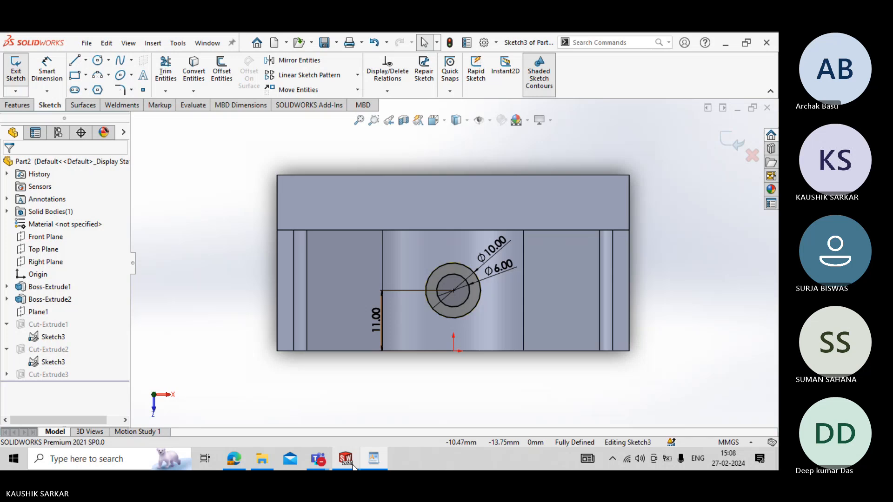
left_click(13, 76)
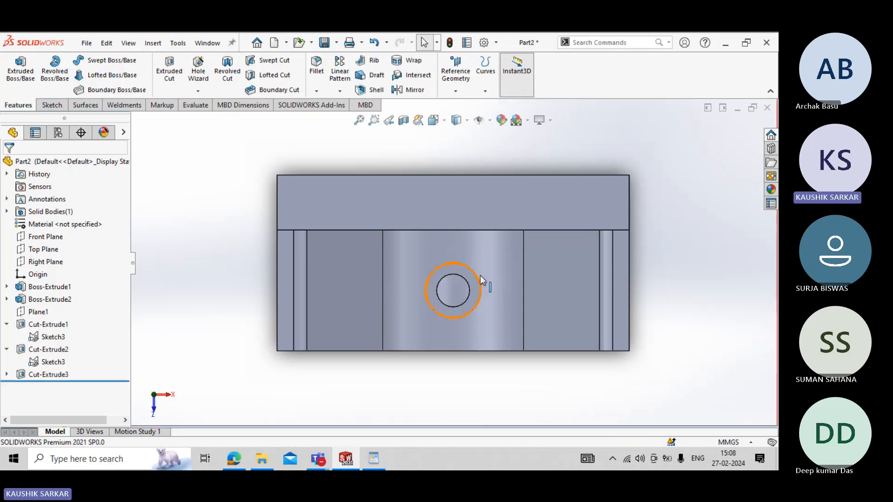
- Roll the feature history back to directly after Plane1, accepting the temporary unabsorbing of the counterbore sketch
middle_click_drag(480, 276, 453, 180)
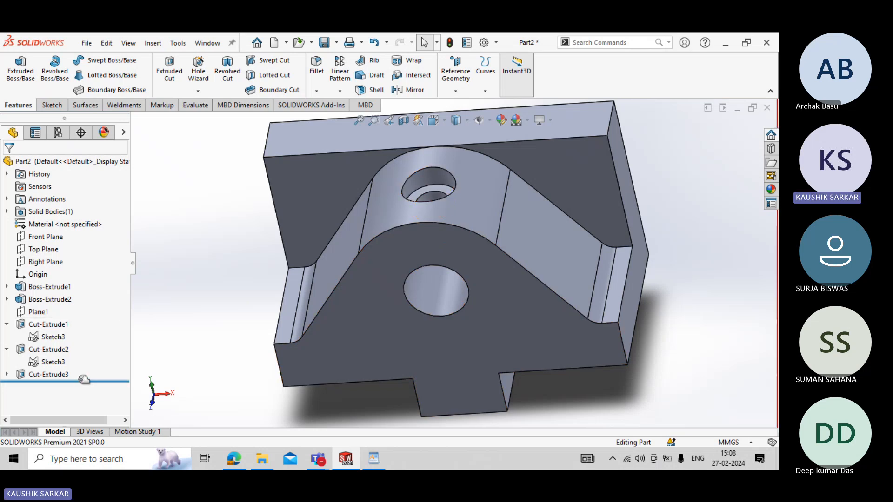
left_click_drag(83, 379, 84, 331)
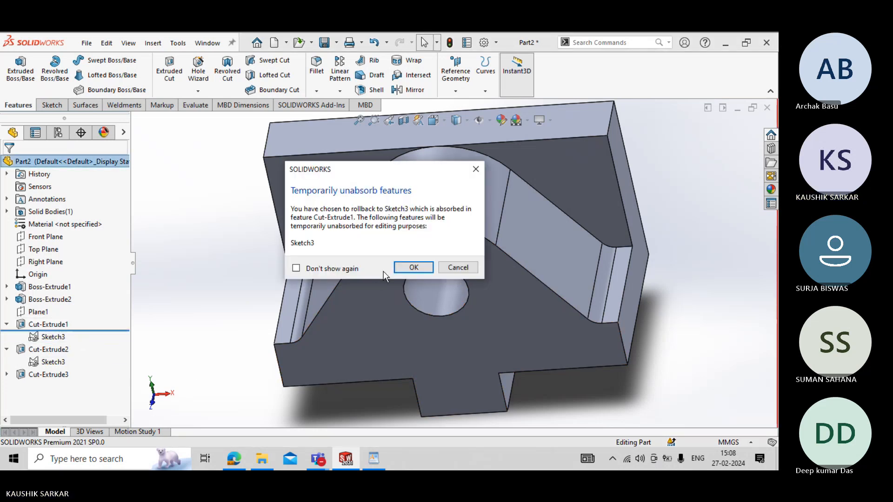
left_click(412, 267)
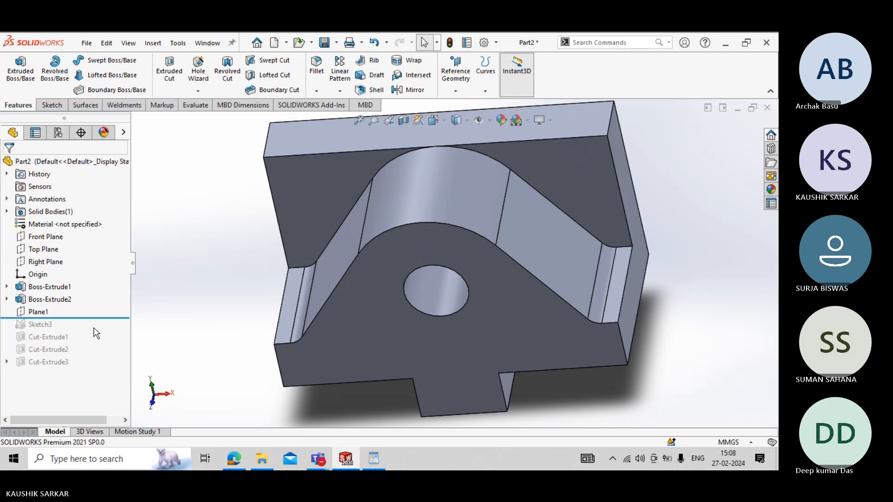
left_click(92, 320)
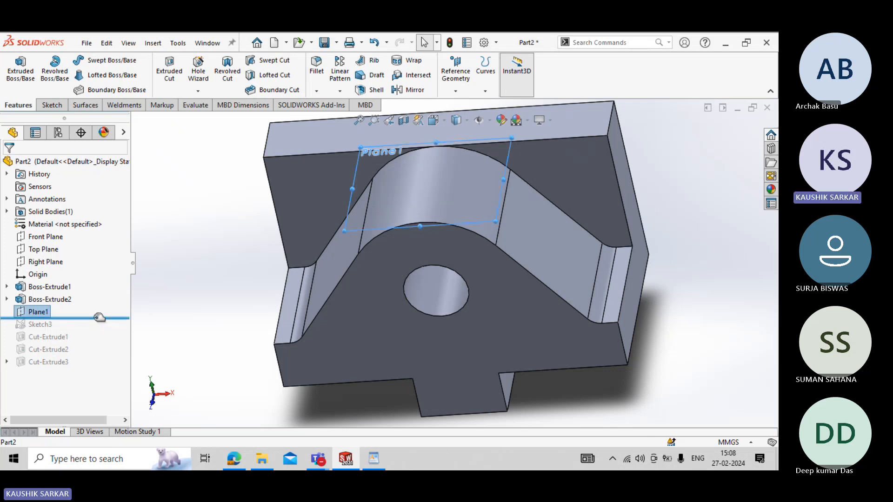
- Roll the feature history forward to directly after Cut-Extrude1 and inspect the recess in the jaw's curved top
left_click_drag(99, 318, 101, 344)
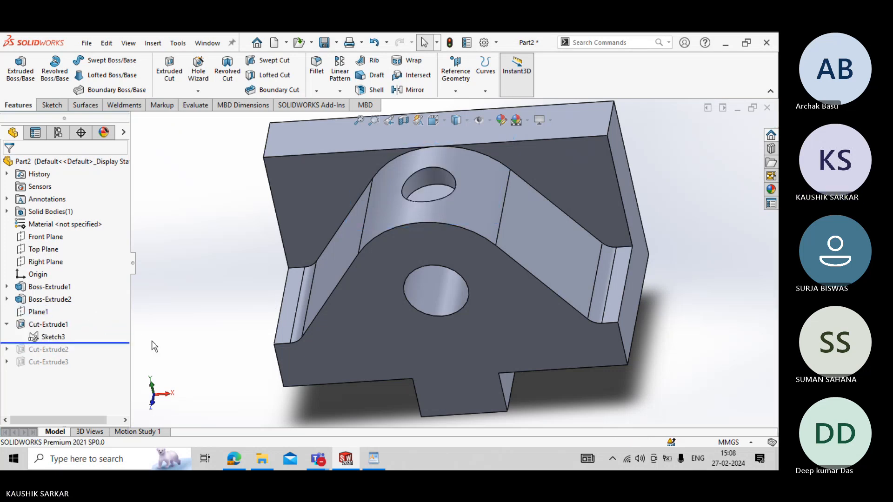
middle_click_drag(229, 300, 378, 308)
scroll(420, 258, "down", 5)
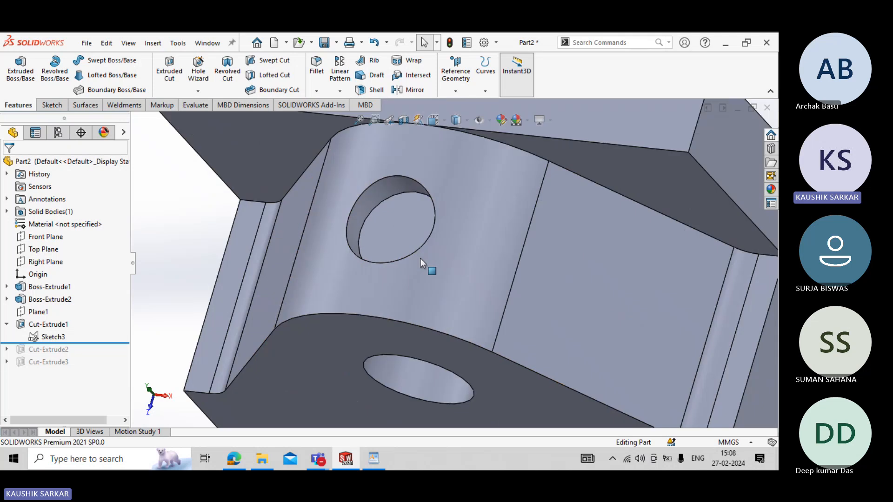
middle_click_drag(420, 243, 432, 224)
middle_click_drag(442, 224, 409, 247)
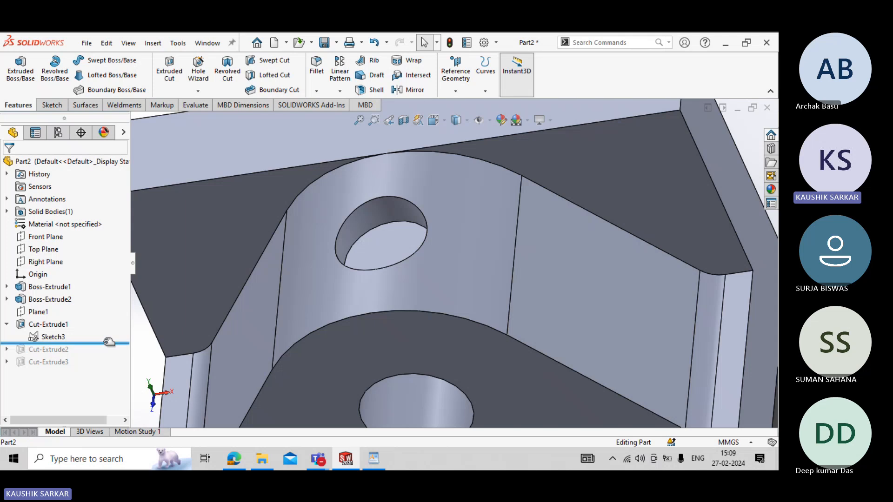
- Roll the history forward past Cut-Extrude2, inspect the hole inside the 12 mm bore, and compare it with the VICE JAW drawing in WordPad
left_click_drag(109, 342, 109, 355)
middle_click_drag(330, 294, 325, 134)
left_click(439, 362)
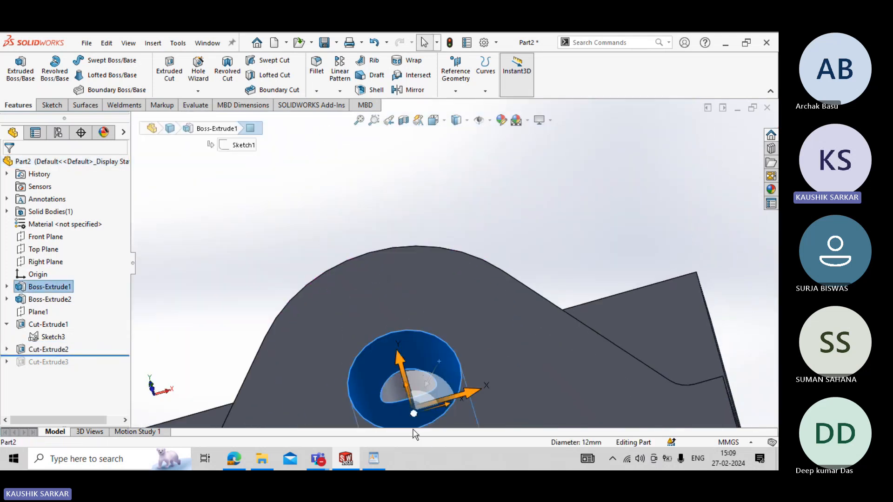
middle_click_drag(416, 419, 413, 323)
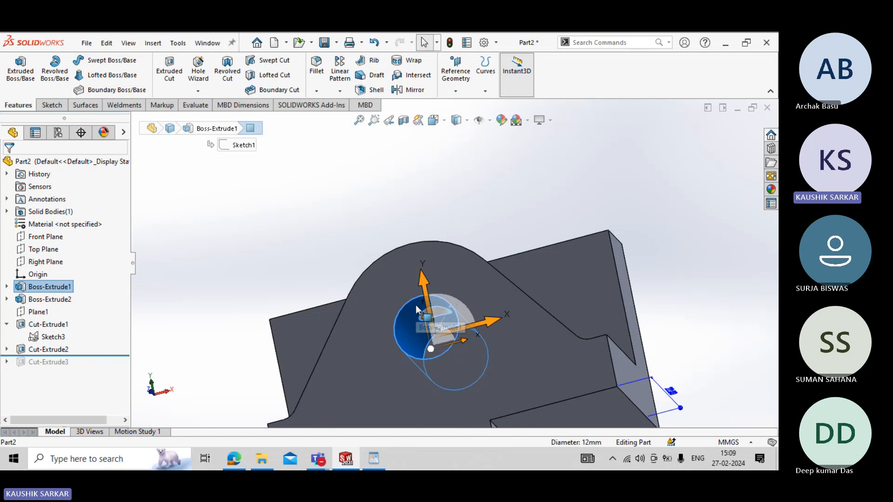
left_click(374, 461)
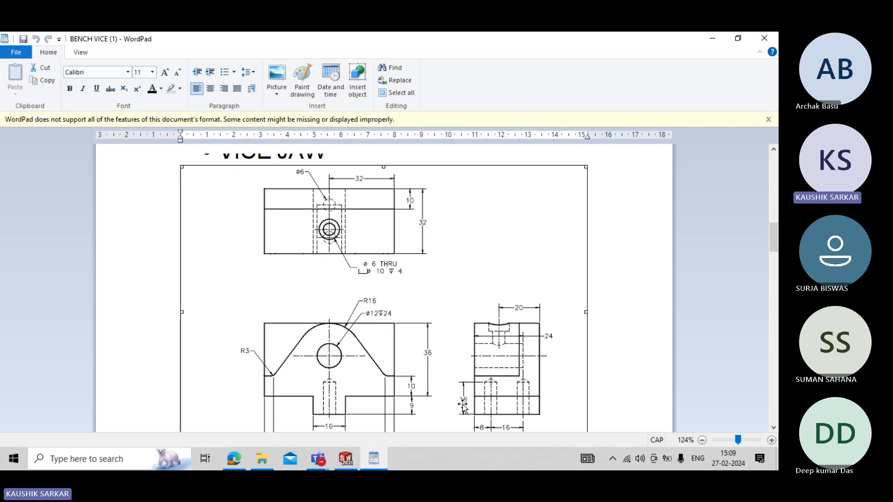
left_click(346, 460)
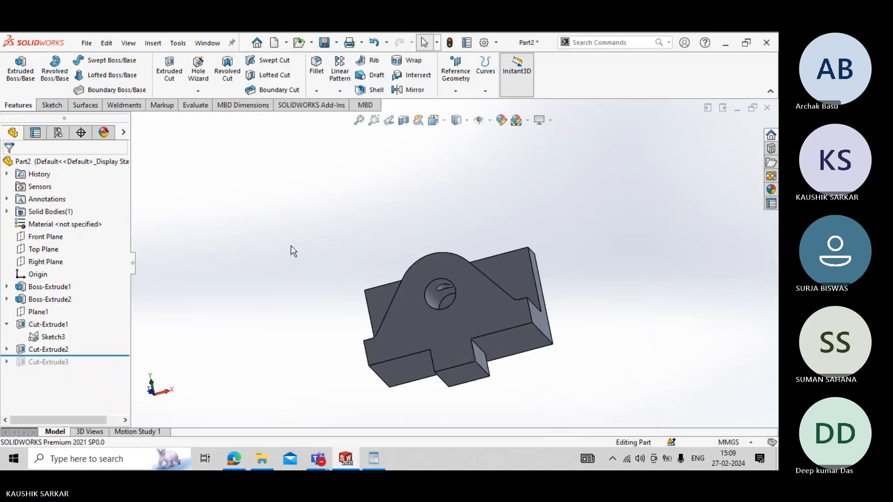
- Save the part as VICE JAW in the ASSEMBLY 1 folder
middle_click_drag(293, 251, 293, 344)
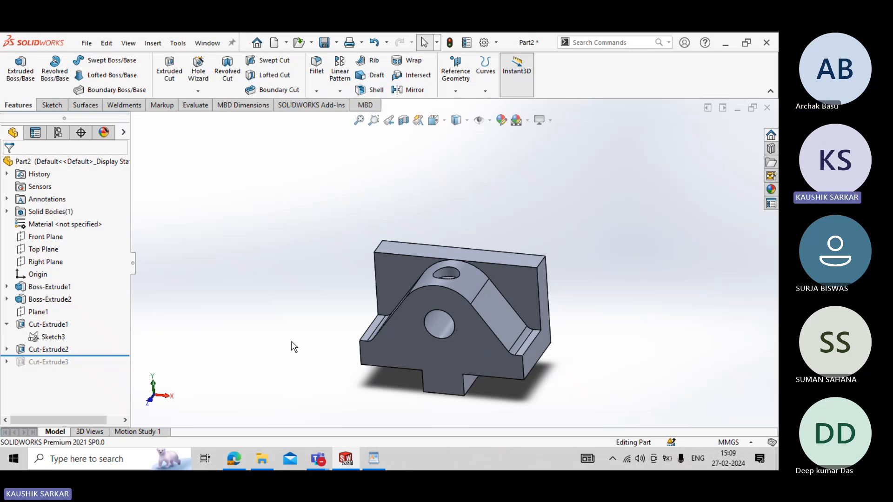
key("ctrl+s")
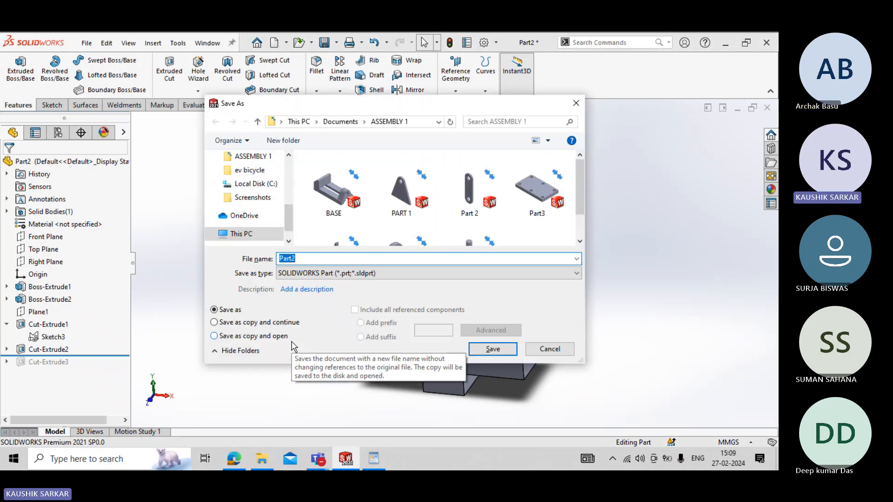
type("VICE JAW")
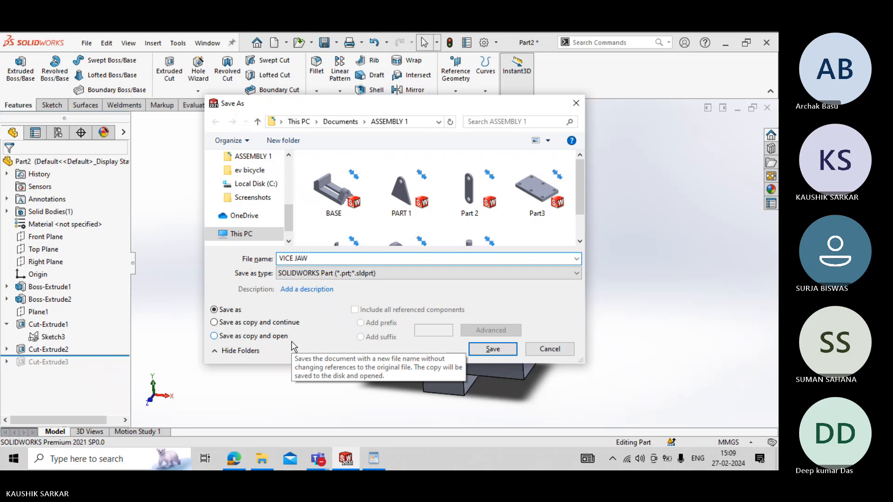
key("Return")
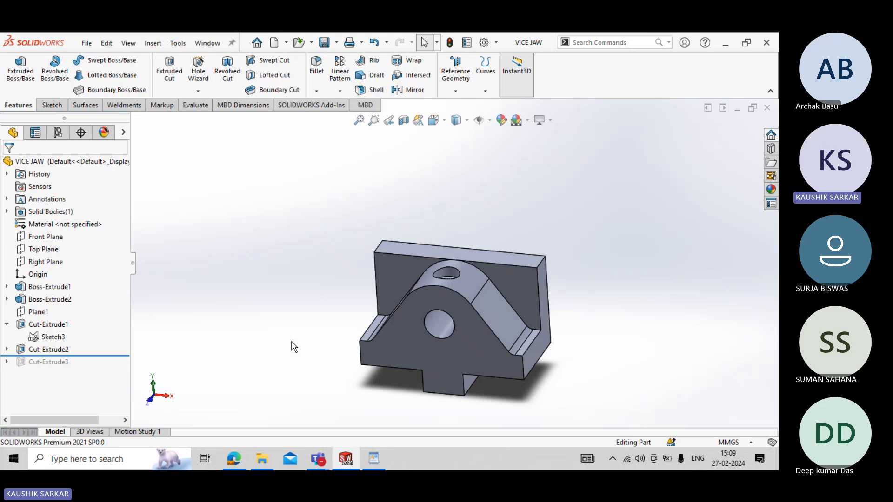
- Switch to the BENCH VICE document in WordPad and look through the remaining part drawings from BASE PLATE to OVAL FILISTER, returning to CLAMPING PLATE
left_click(381, 453)
scroll(406, 385, "down", 3)
scroll(413, 350, "down", 10)
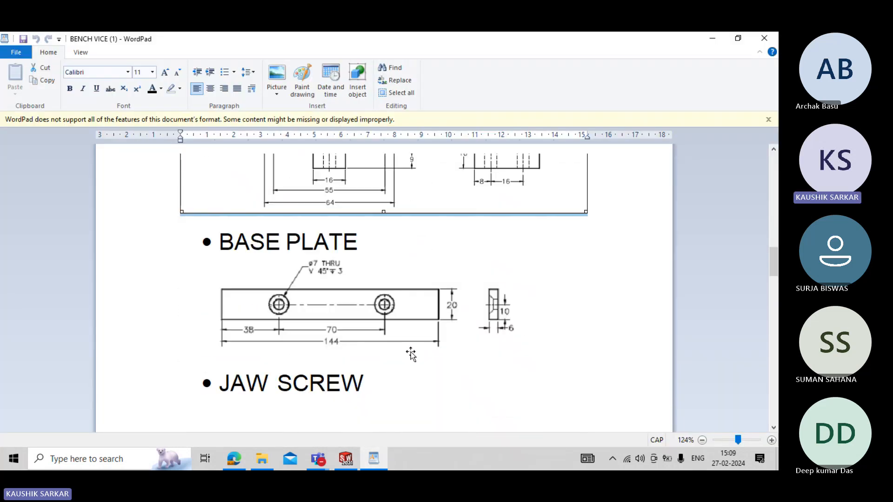
scroll(410, 354, "down", 10)
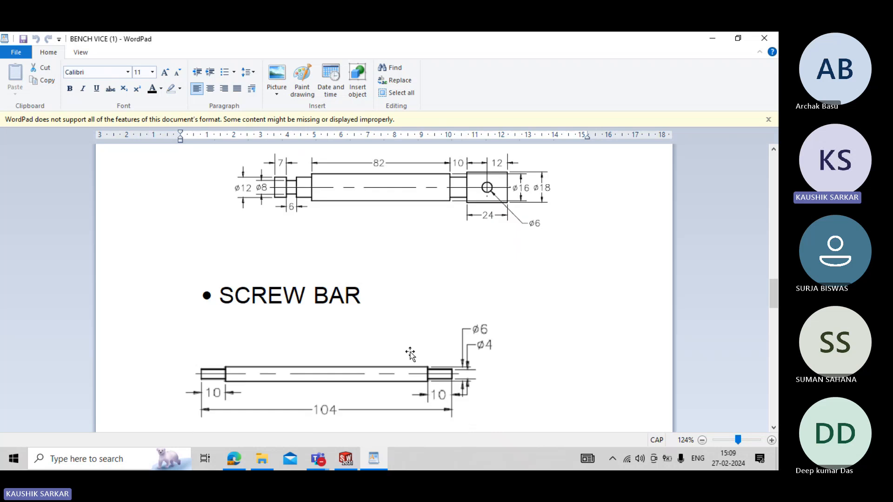
scroll(410, 353, "down", 3)
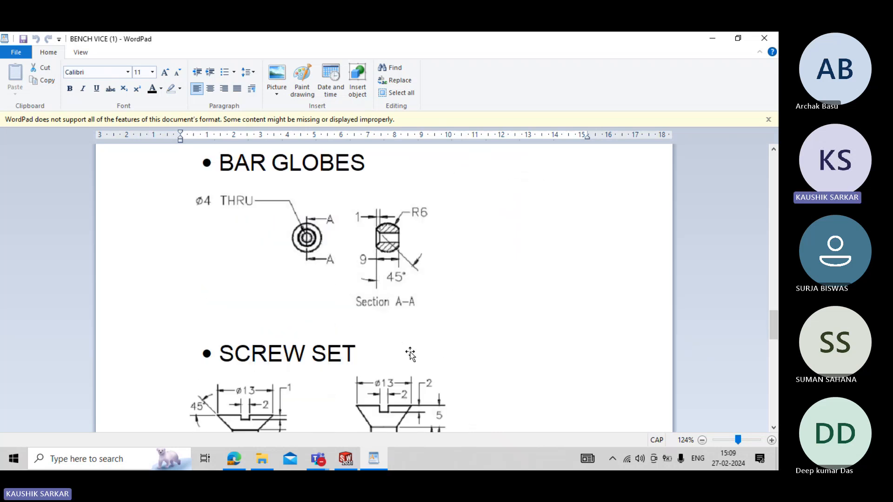
scroll(408, 354, "down", 8)
scroll(407, 355, "down", 10)
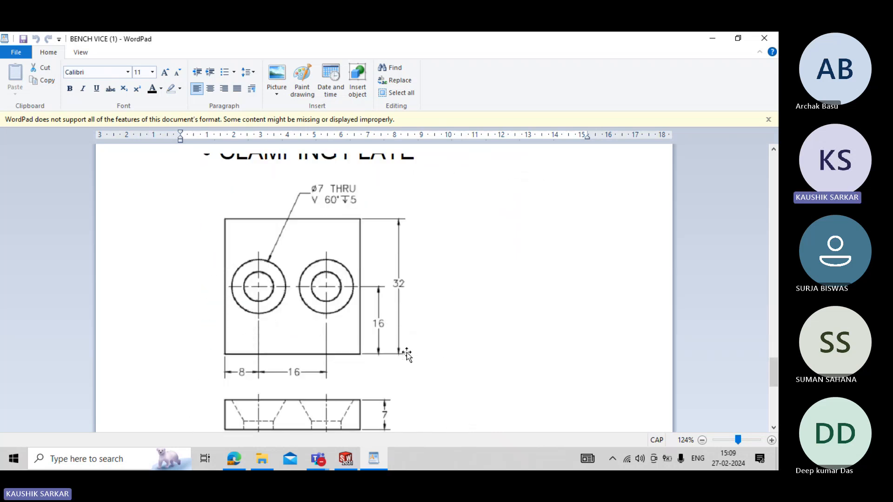
scroll(406, 354, "down", 3)
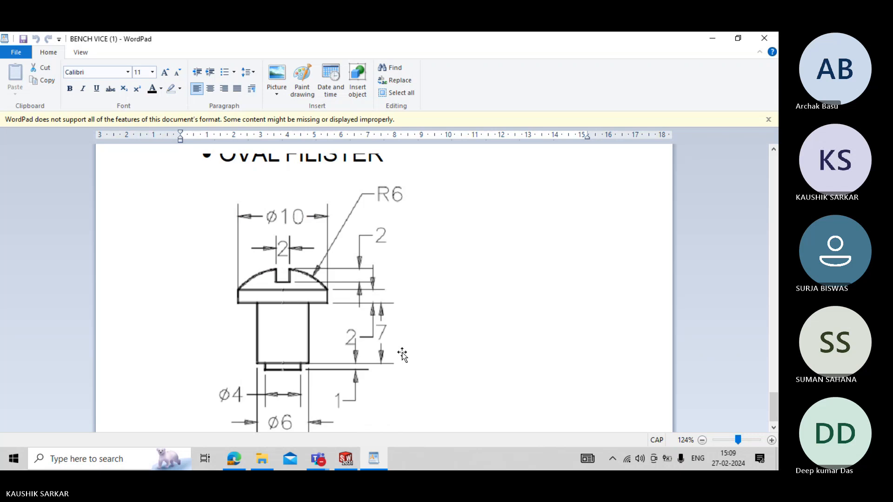
scroll(402, 356, "up", 15)
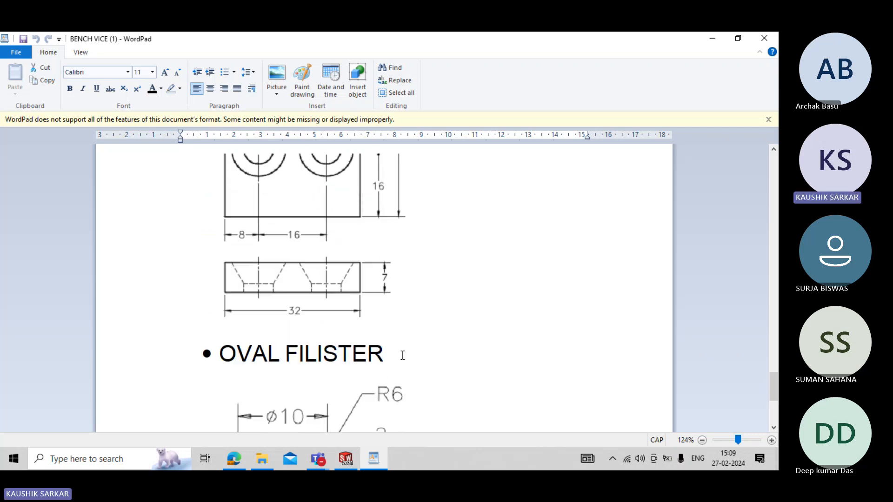
scroll(402, 359, "up", 5)
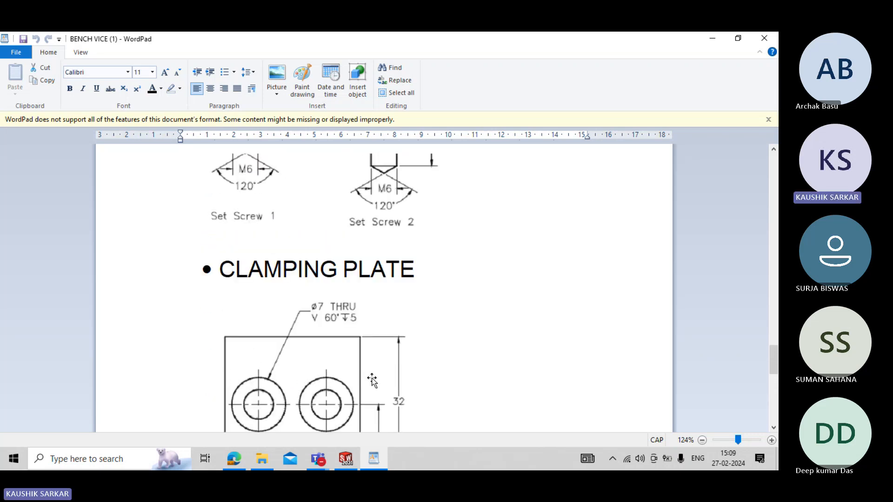